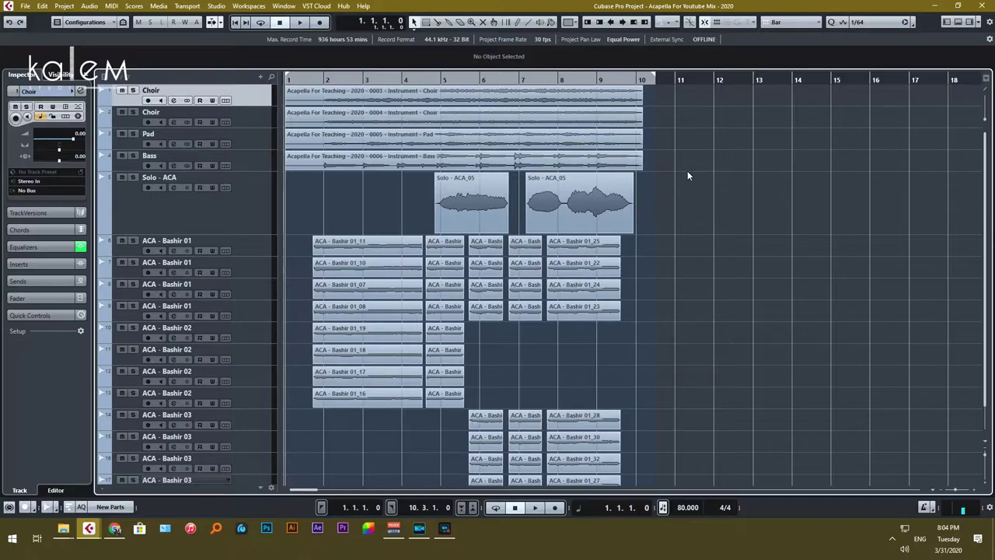
Look over the project's Choir, Pad, Bass and solo tracks and the ACA vocal tracks below them
scroll(290, 279, "down", 1)
scroll(293, 280, "up", 1)
scroll(442, 264, "down", 1)
scroll(439, 262, "up", 1)
scroll(438, 263, "down", 1)
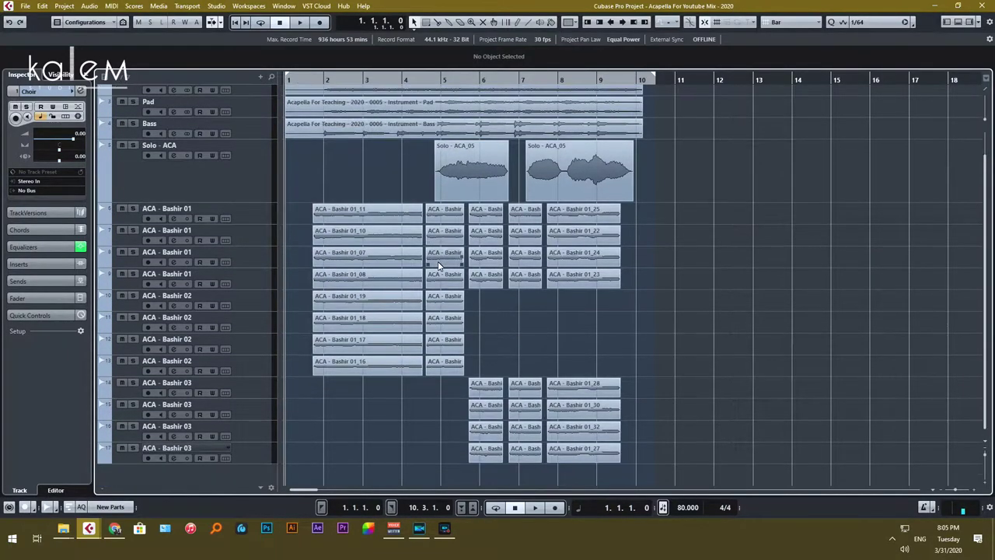
scroll(438, 263, "up", 1)
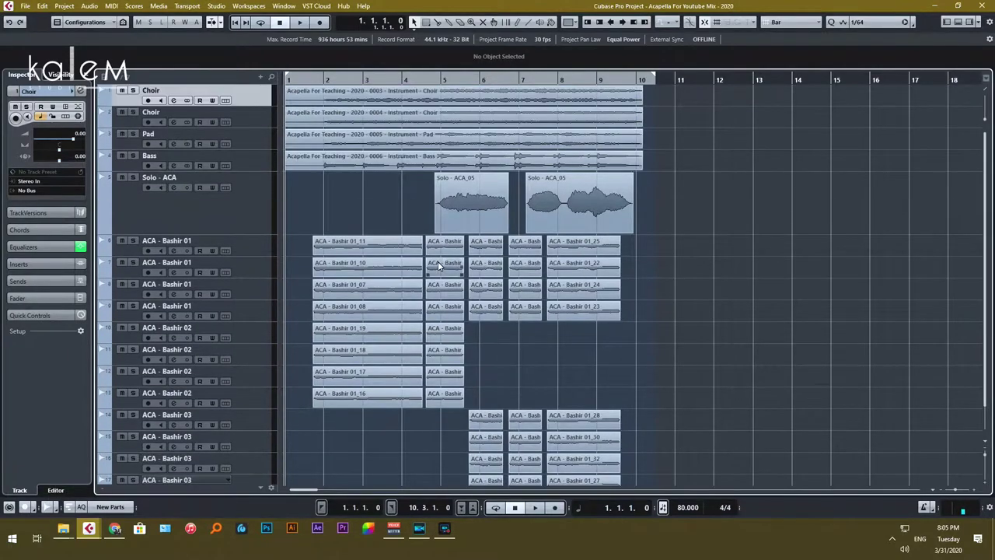
scroll(438, 262, "down", 1)
scroll(634, 186, "up", 1)
left_click(631, 188)
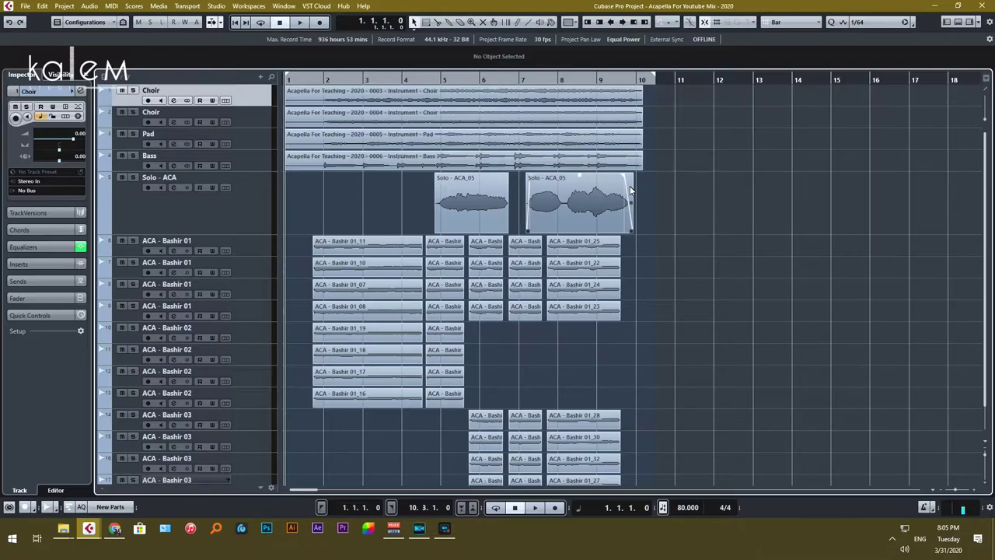
left_click(494, 93)
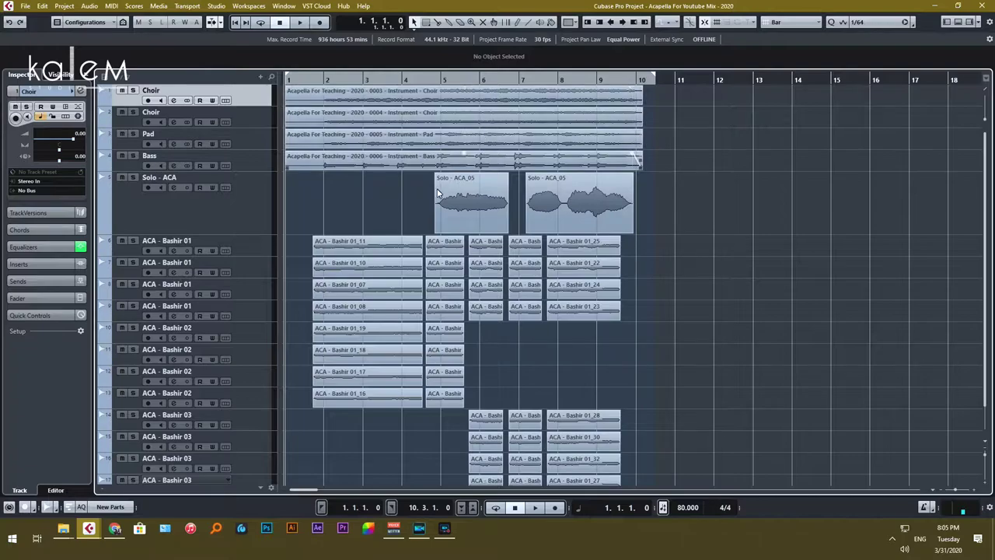
scroll(334, 217, "down", 1)
scroll(340, 212, "up", 1)
scroll(342, 234, "down", 1)
scroll(336, 219, "up", 1)
scroll(320, 184, "down", 2)
scroll(321, 184, "up", 2)
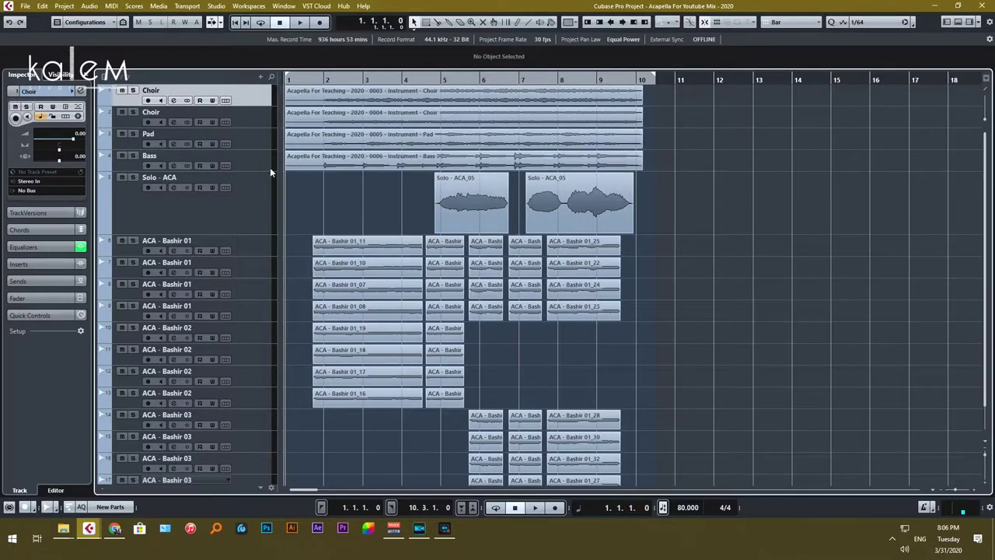
scroll(336, 212, "down", 2)
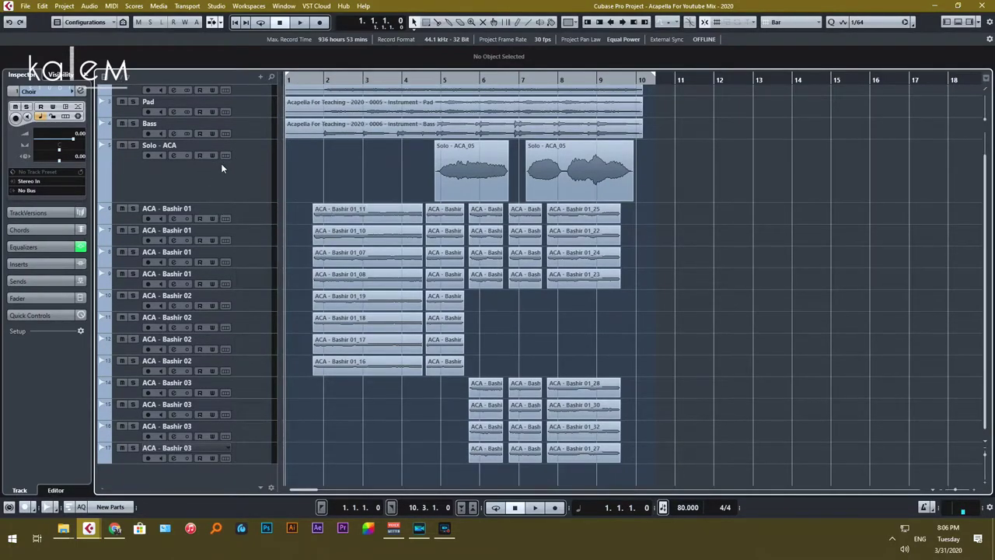
left_click(221, 167)
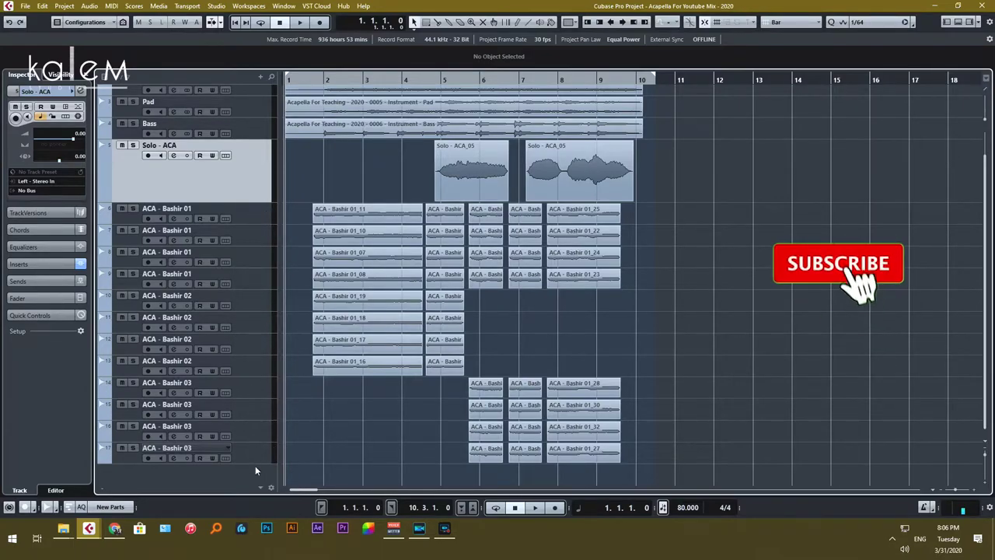
scroll(248, 327, "up", 2)
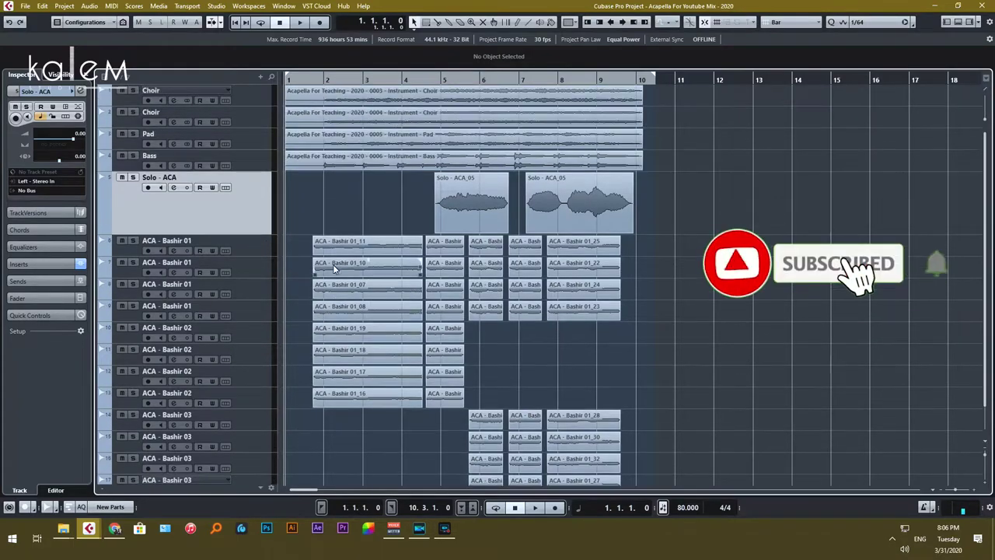
Add a folder track, move it above the first Choir track and name it Pad
left_click(255, 96)
right_click(259, 92)
mouse_move(431, 99)
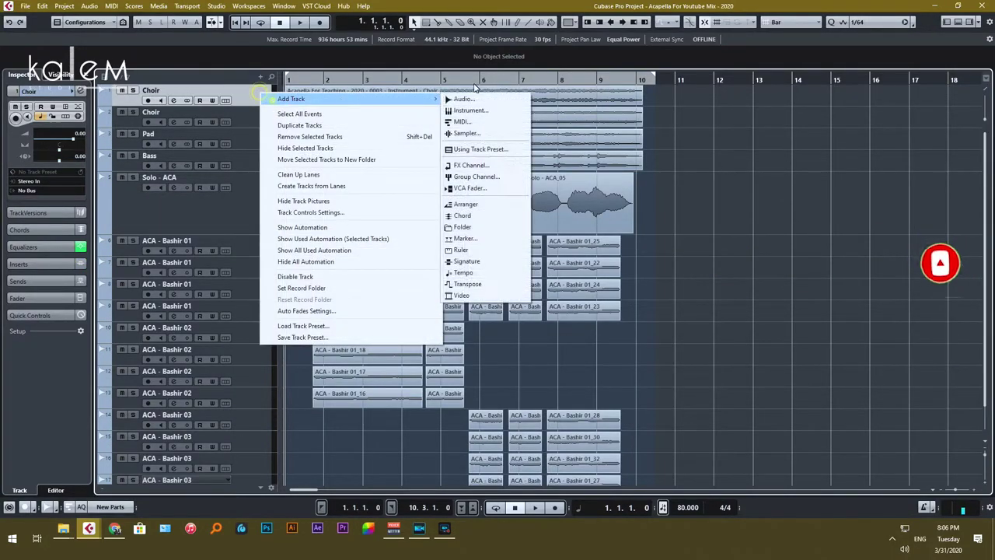
left_click(482, 226)
left_click_drag(253, 130, 251, 91)
double_click(179, 91)
type("Pad")
key("Return")
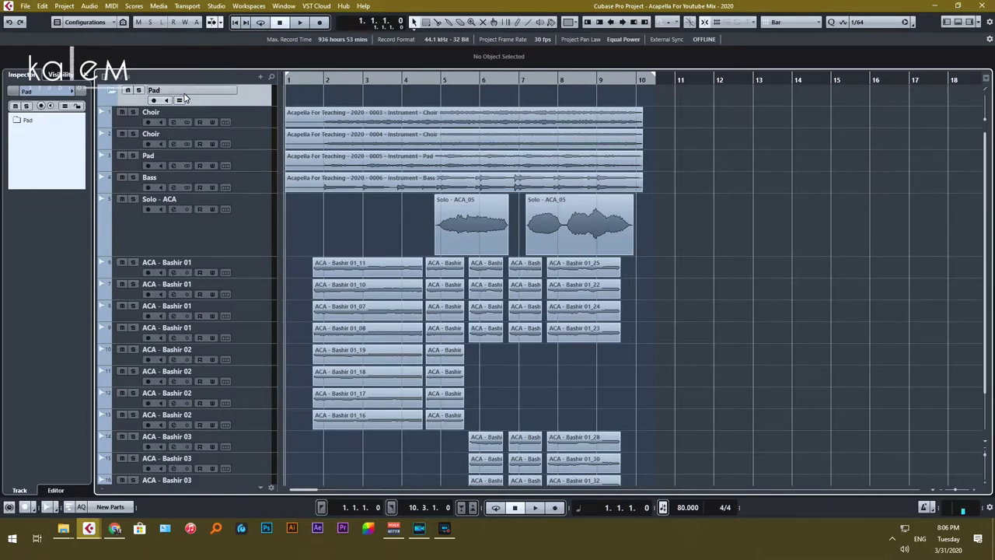
Move the two Choir tracks, the Pad track and the Bass track into the Pad folder, and make the collapsed folder taller
left_click(233, 119)
left_click(251, 184, "shift")
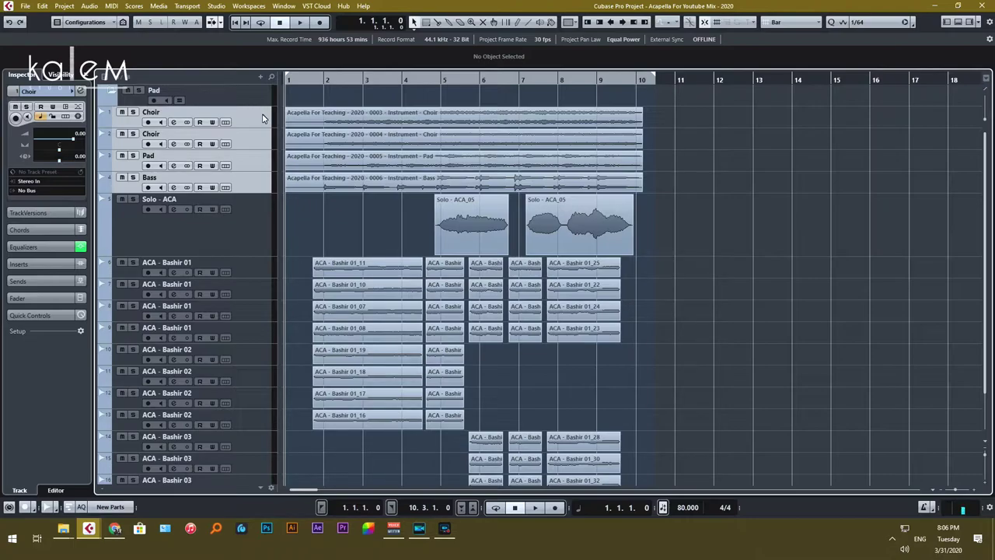
left_click_drag(263, 118, 260, 104)
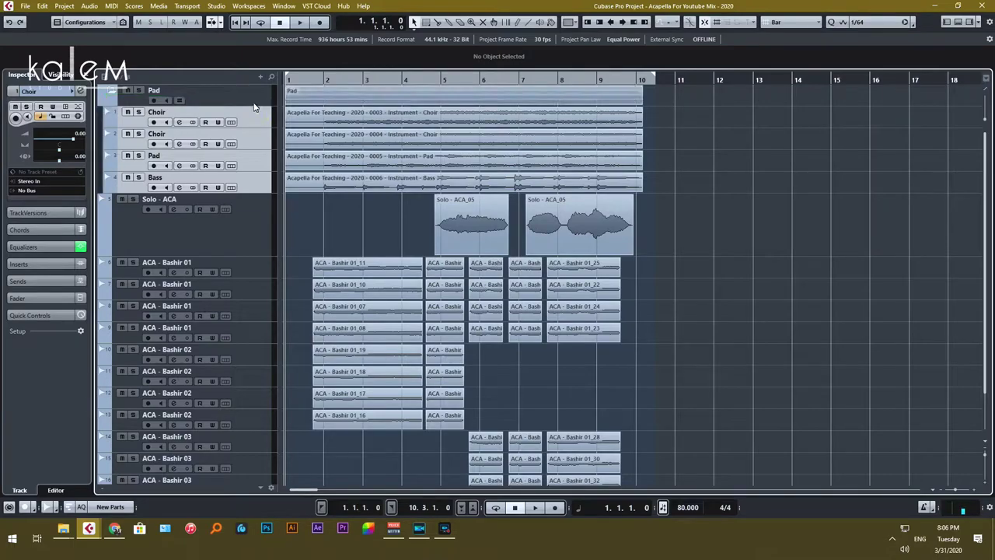
left_click(257, 96)
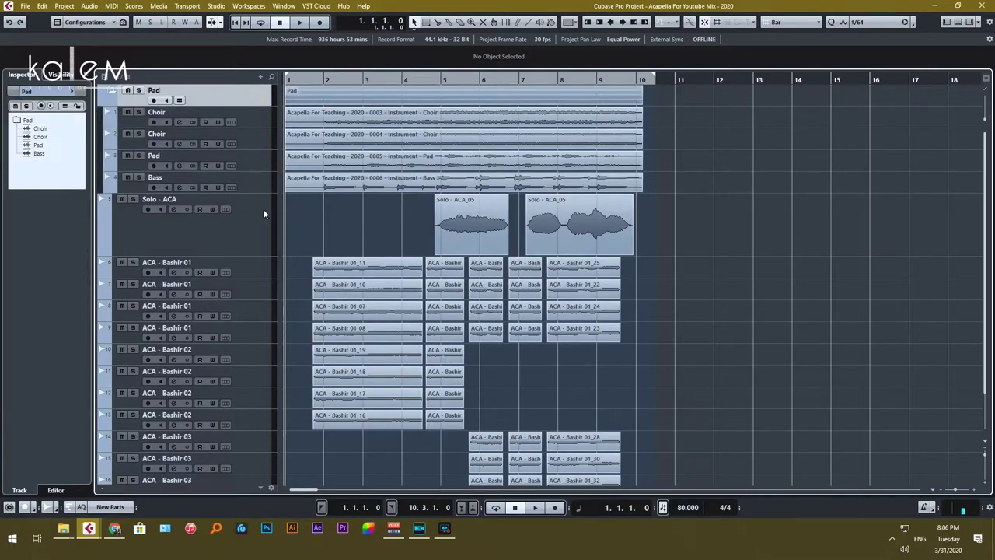
left_click(111, 90)
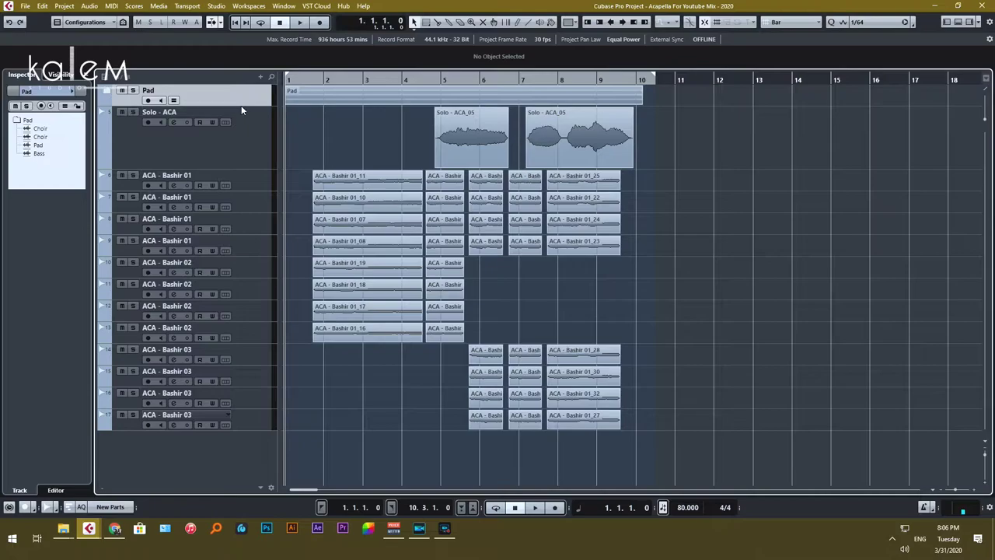
left_click_drag(238, 107, 238, 127)
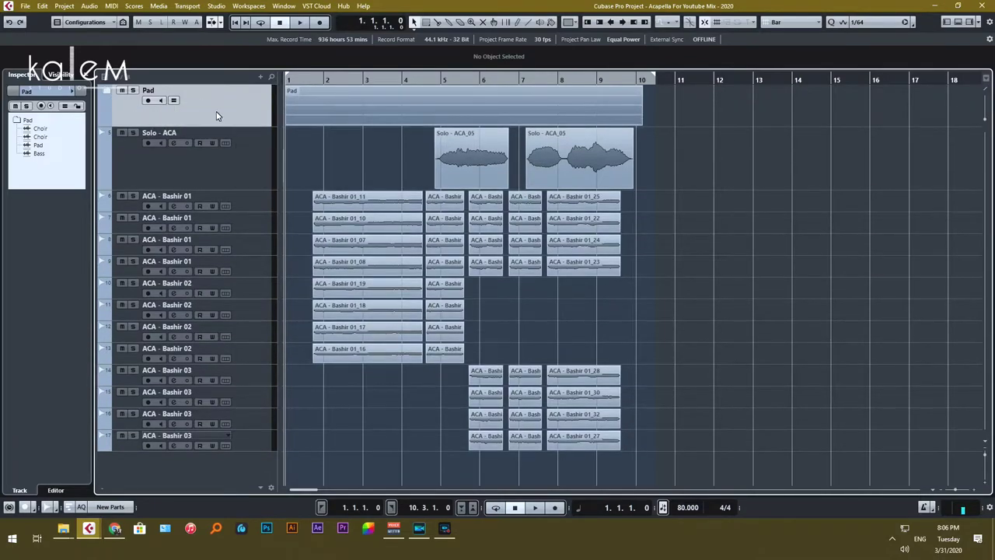
Add a folder track below Solo - ACA and move all the ACA vocal tracks beneath it into that folder
right_click(251, 142)
mouse_move(389, 189)
left_click(483, 318)
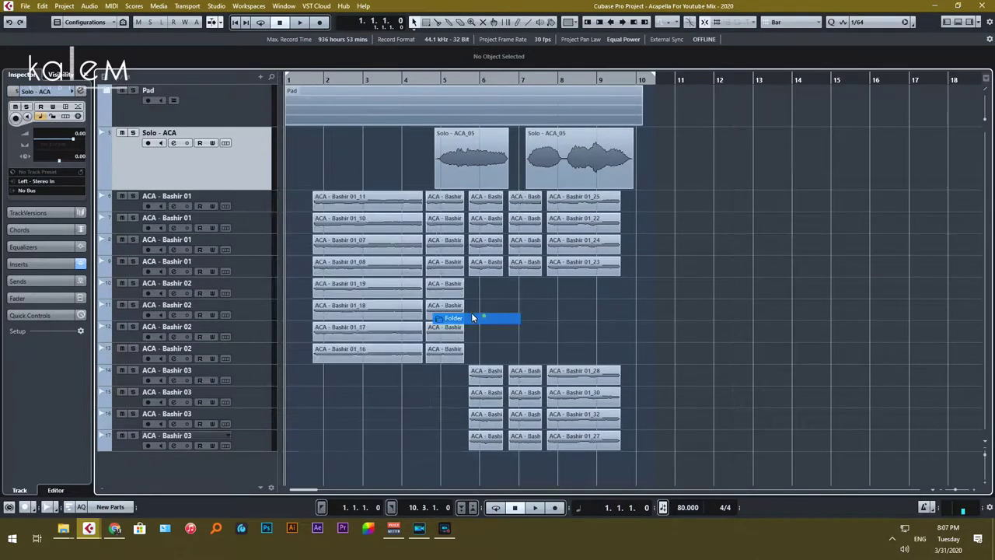
scroll(266, 458, "down", 1)
left_click(266, 458, "shift")
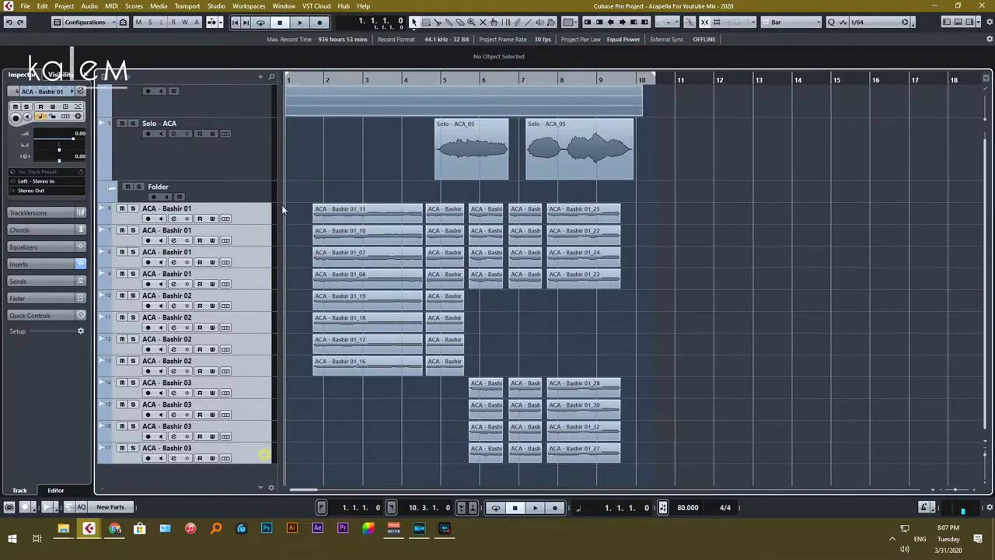
left_click_drag(269, 215, 257, 195)
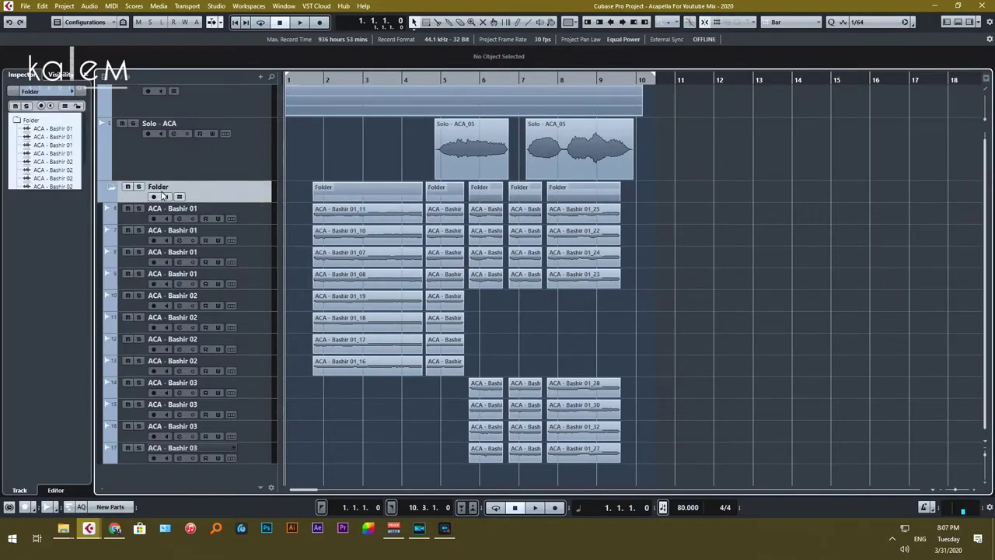
Rename the vocal tracks' folder ACA, increase its height and collapse it
double_click(160, 187)
type("ACA")
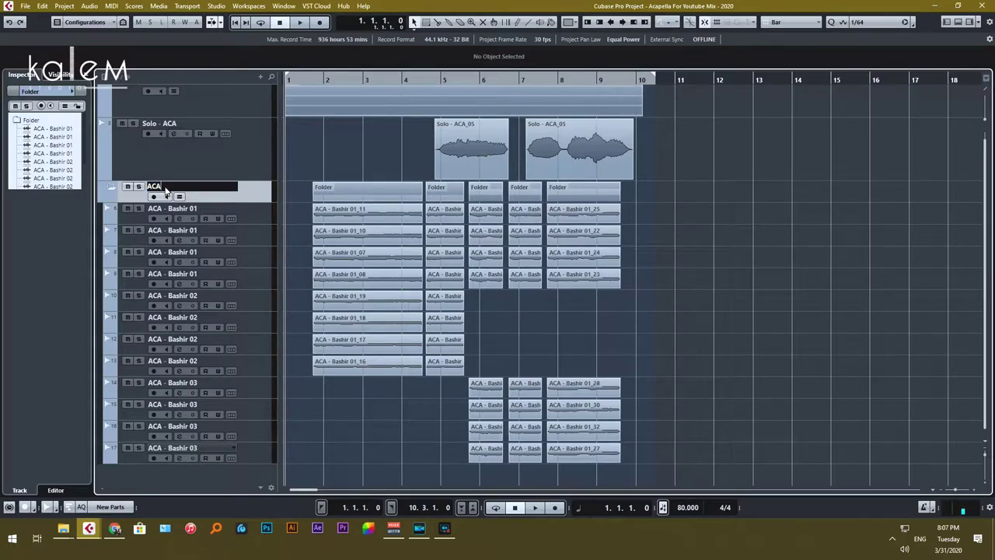
key("Return")
scroll(442, 232, "up", 1)
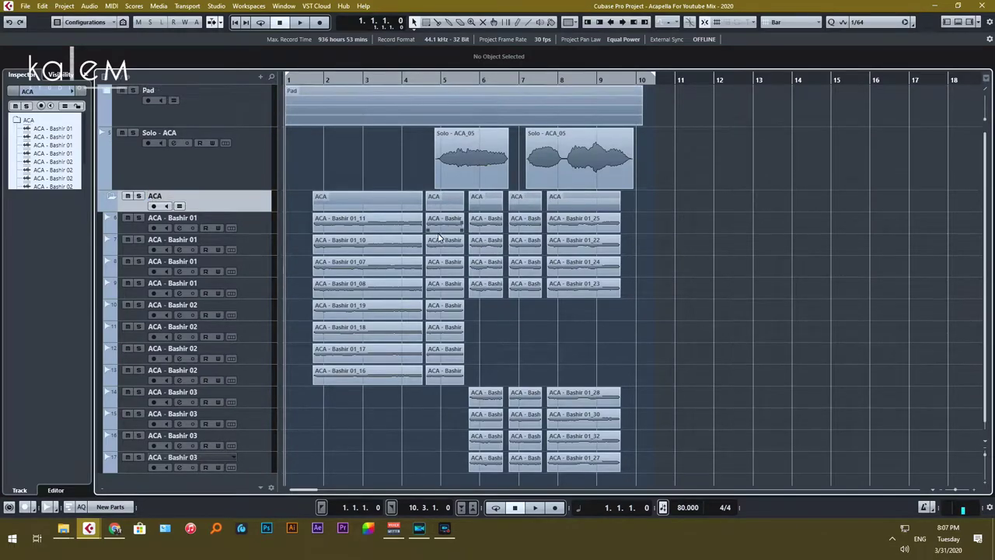
left_click_drag(252, 211, 249, 232)
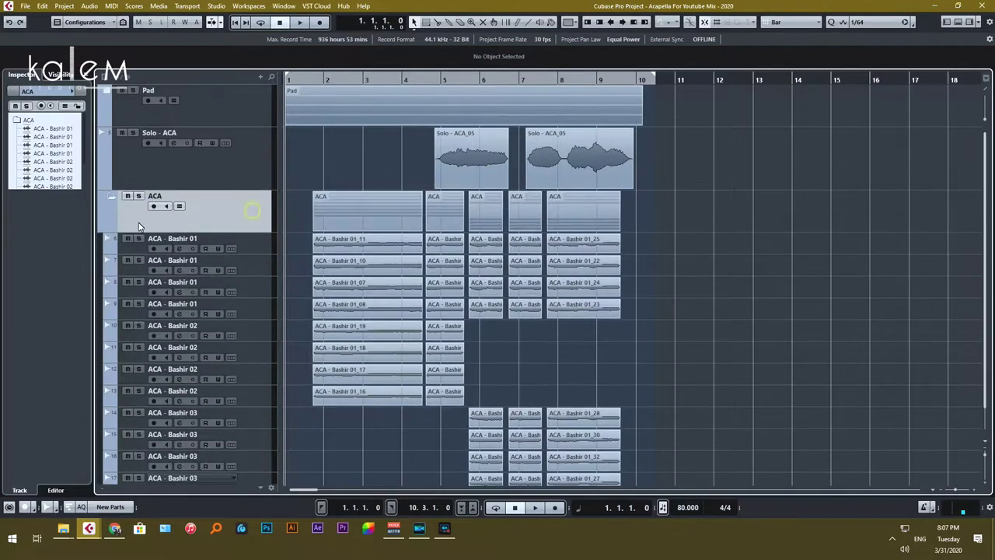
left_click(110, 196)
Give the Pad folder, the Solo - ACA track and the ACA folder the same larger track height
left_click(230, 163)
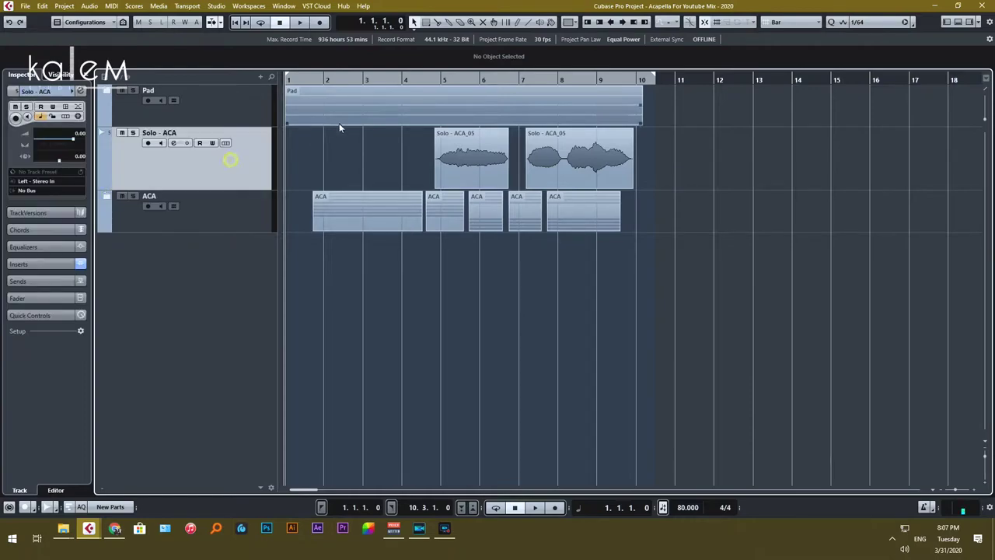
left_click(236, 103)
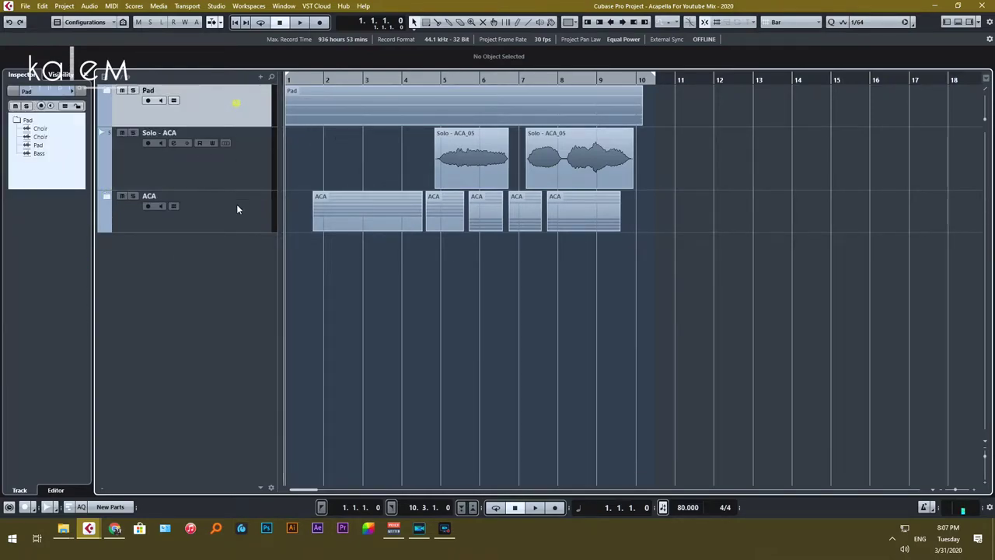
left_click(237, 209, "shift")
key("alt+Up")
key("alt+Up")
key("alt+Up")
key("alt+Up")
key("alt+Up")
key("alt+Up")
key("alt+Down")
key("alt+Down")
key("alt+Down")
key("alt+Down")
key("alt+Down")
key("alt+Down")
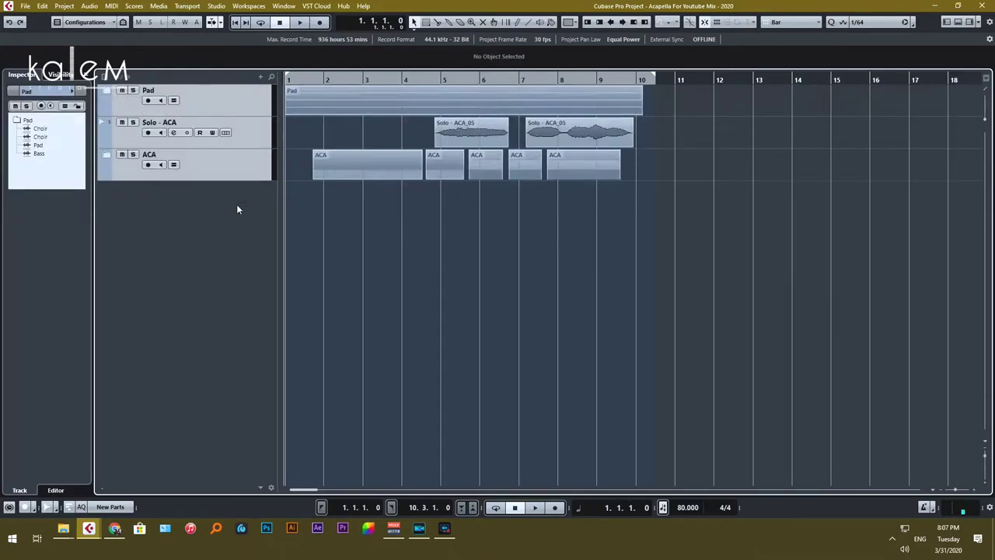
left_click(839, 228)
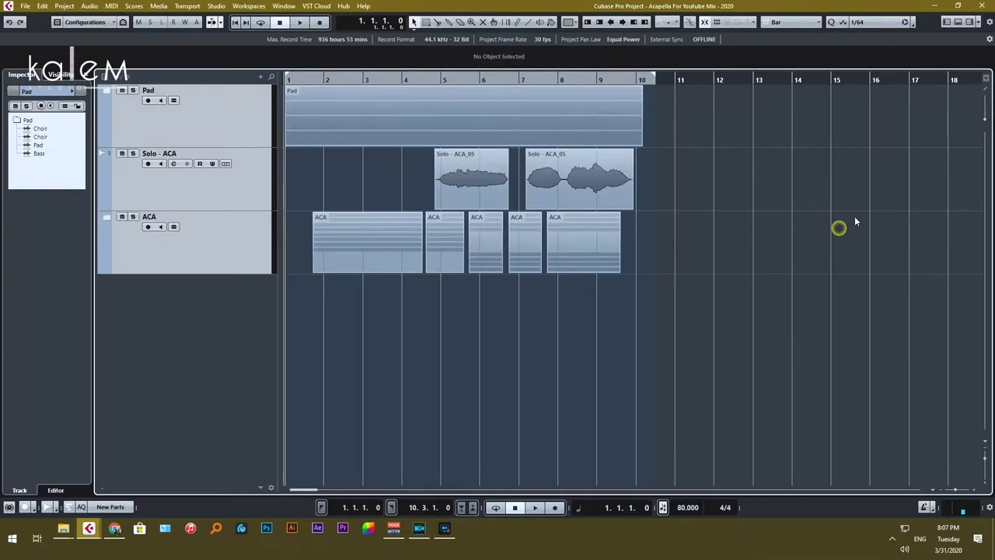
Expand the Pad folder and assign the Music colour to the folder, both Choir tracks and the Pad track
left_click(252, 118)
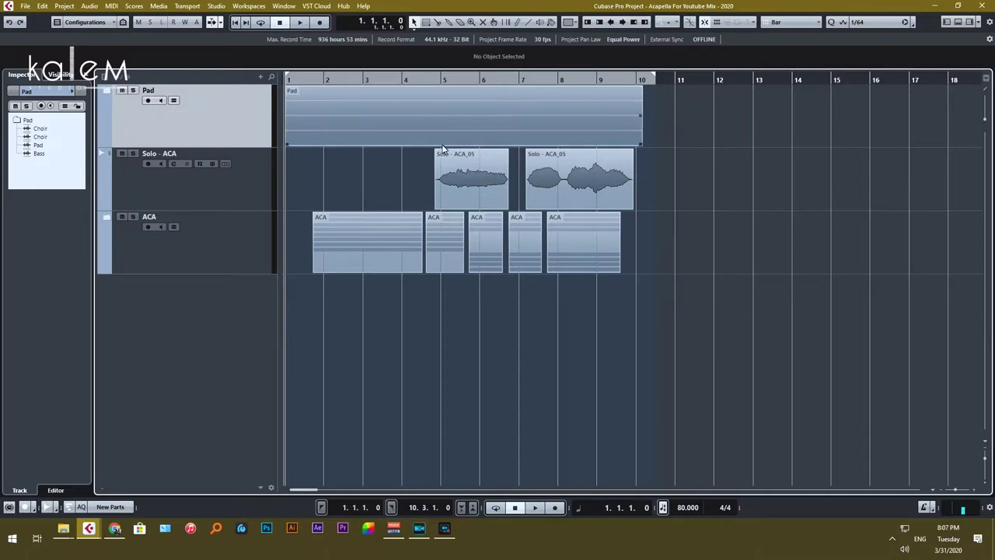
left_click(109, 91)
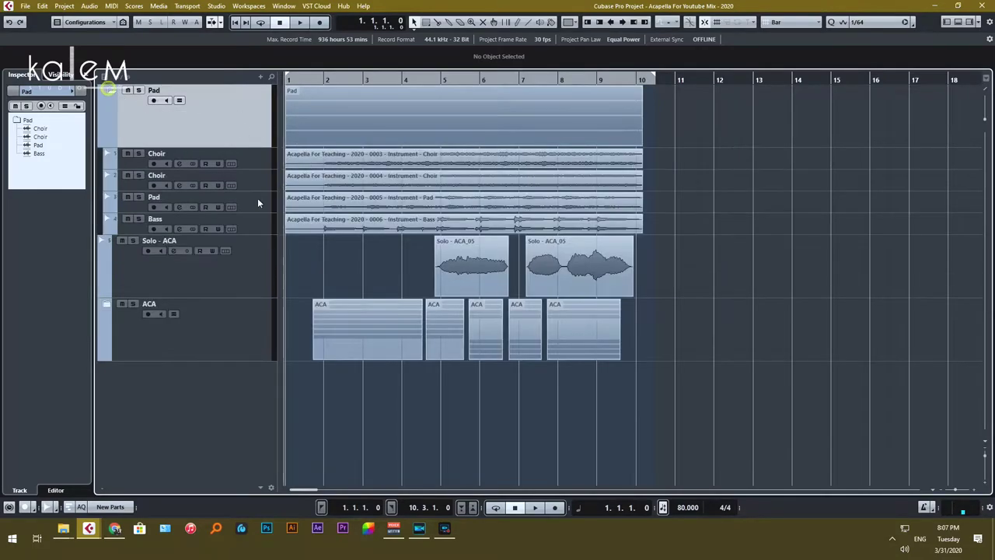
left_click(255, 154)
left_click(256, 205, "shift")
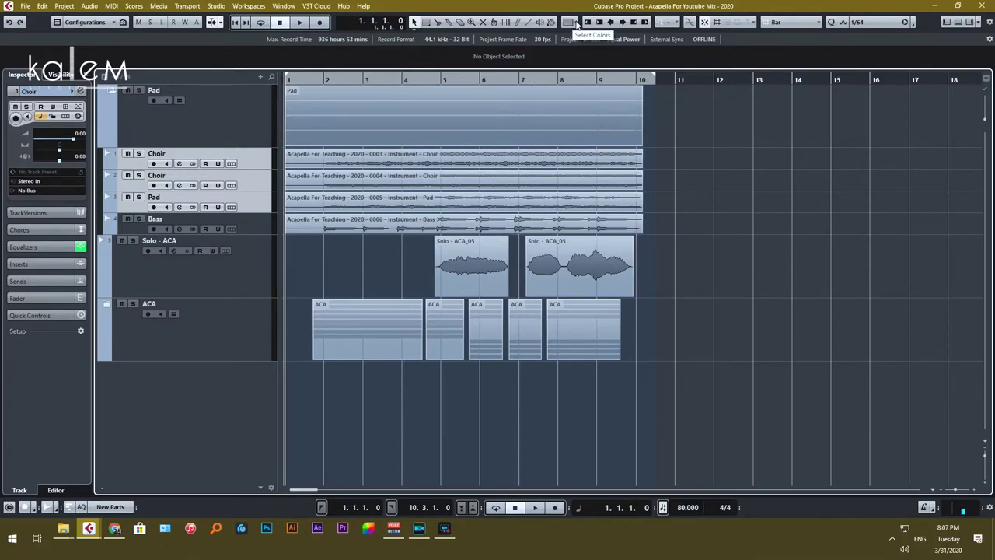
left_click(576, 24)
left_click(599, 69)
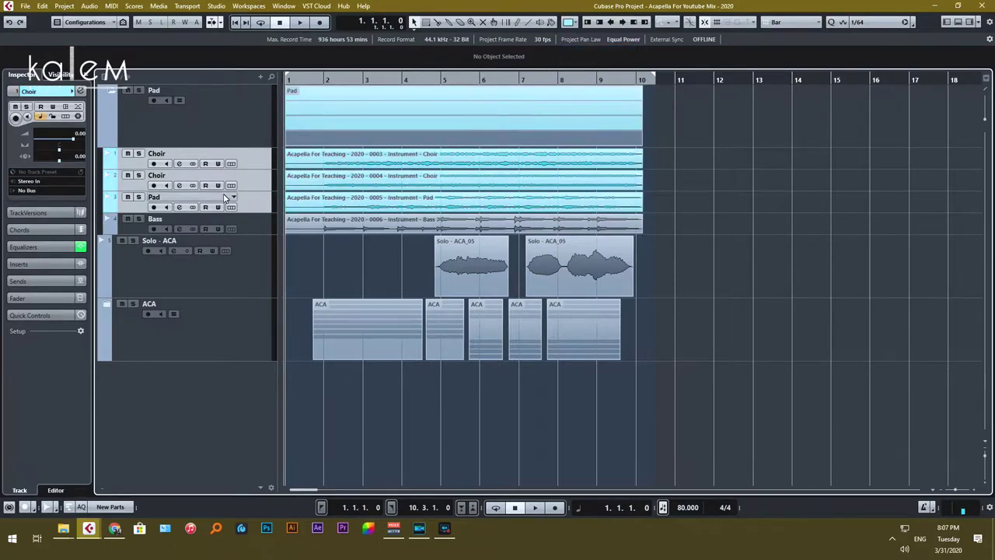
left_click(234, 138)
left_click(574, 23)
left_click(587, 49)
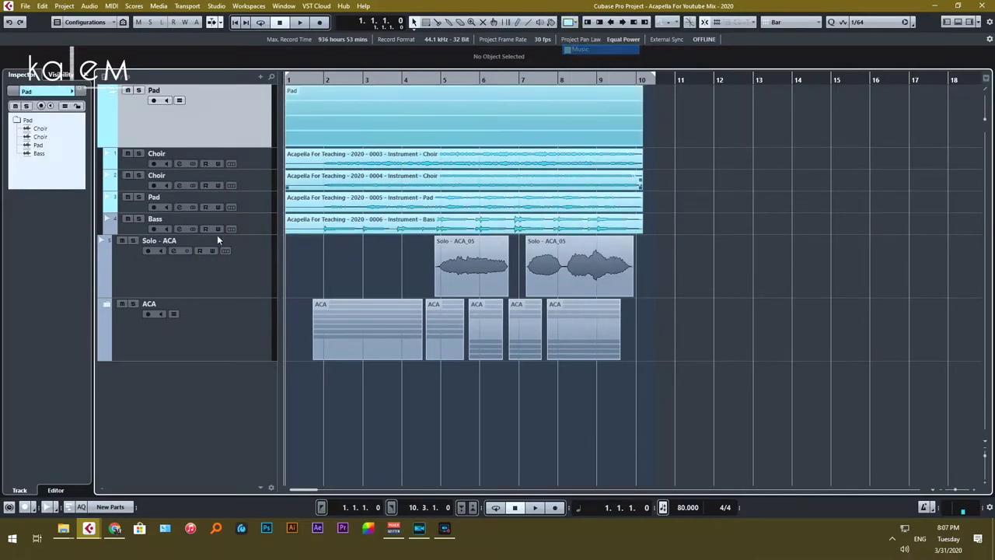
Assign the Bass colour to the Bass track in the Pad folder
left_click(267, 231)
left_click(573, 24)
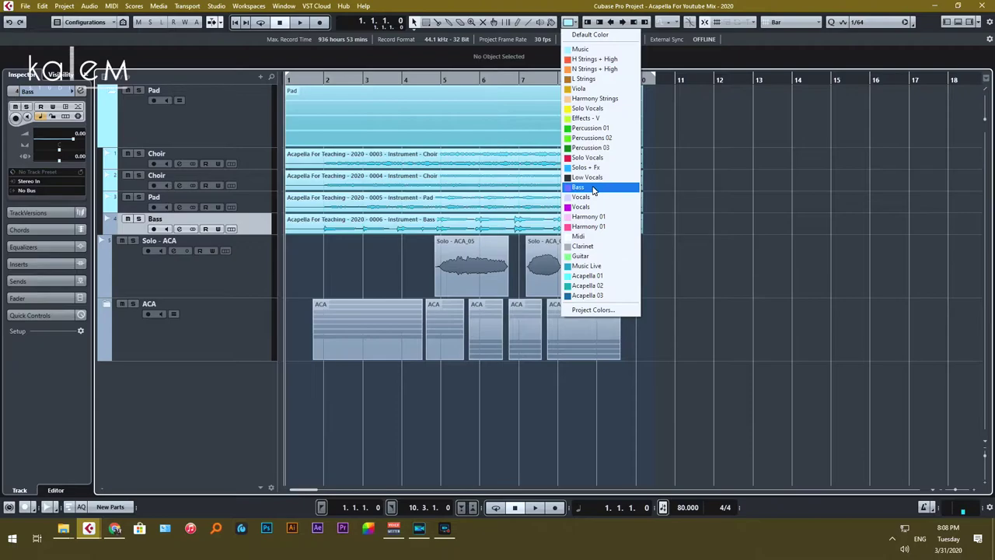
left_click(593, 191)
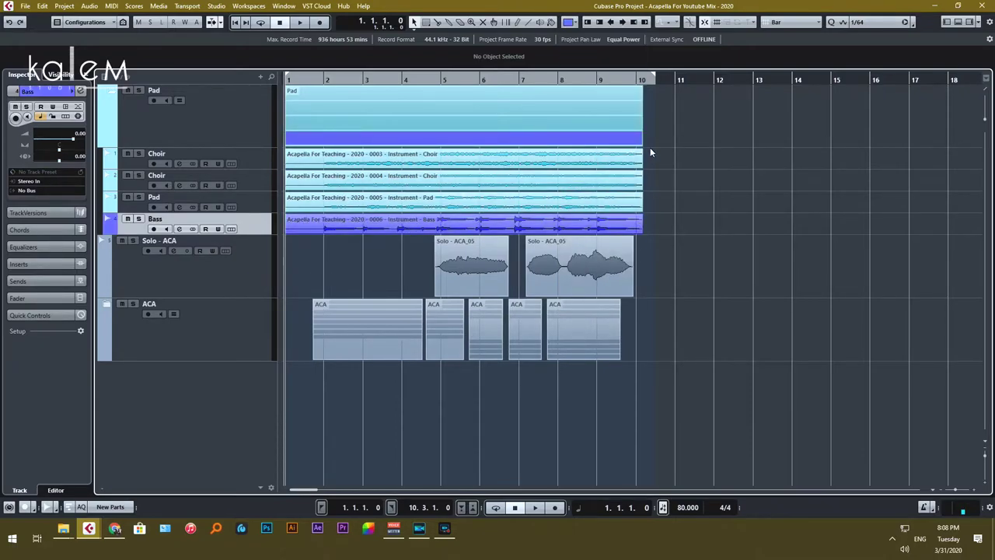
Increase the height of the four tracks inside the Pad folder and collapse the folder
left_click(255, 156, "shift")
key("alt+Down")
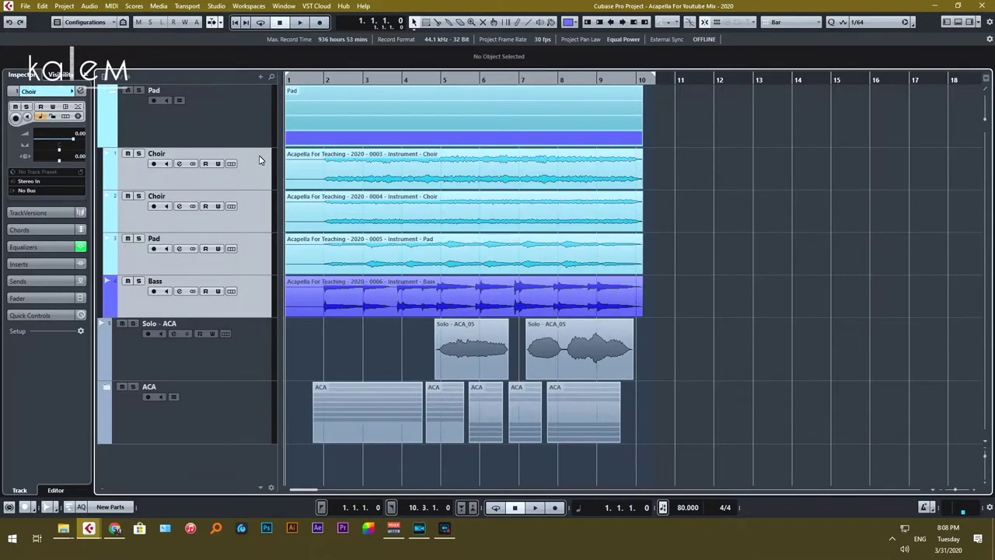
left_click(113, 92)
Assign the crimson Solo Vocals colour to the Solo - ACA track
left_click(232, 201)
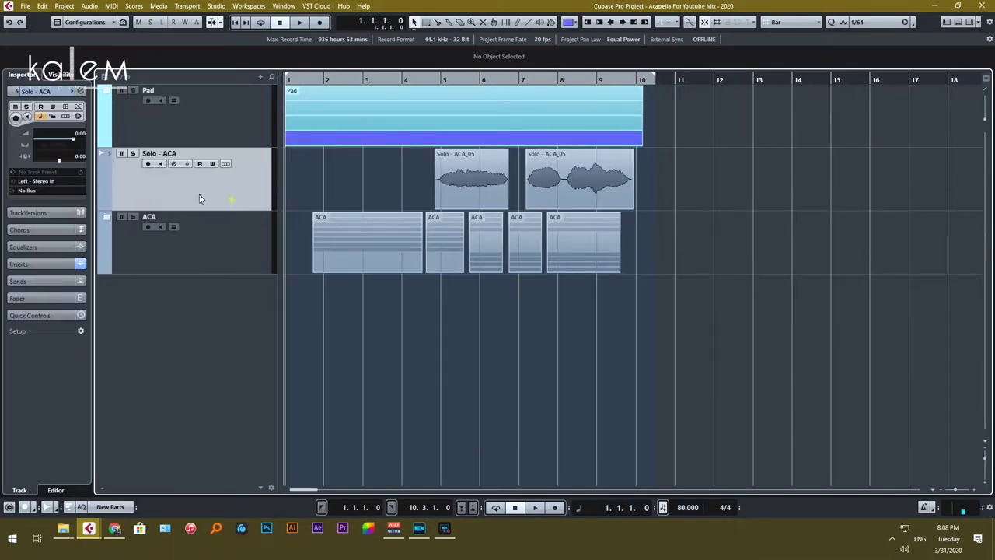
left_click(381, 185)
left_click(579, 23)
left_click(574, 156)
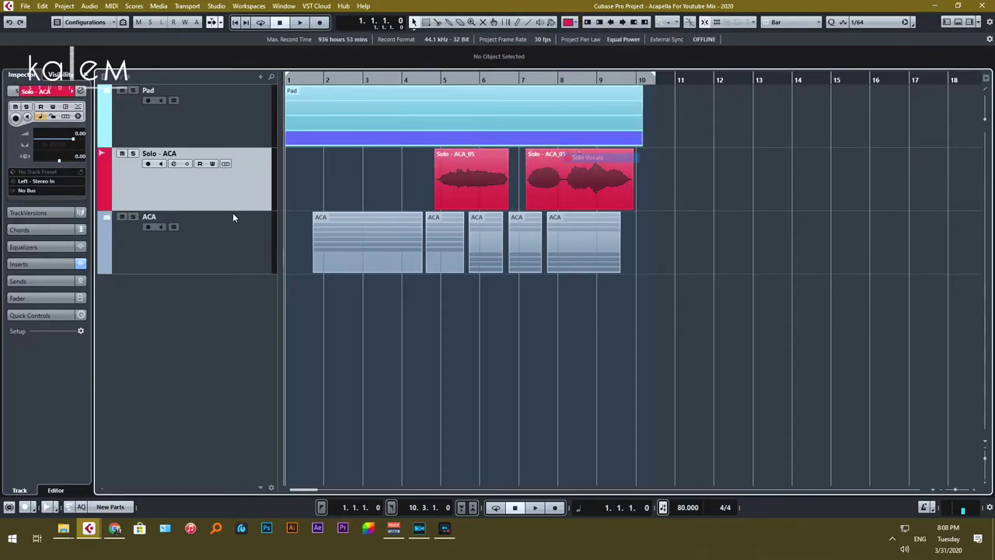
Expand the ACA folder and assign the Acapella 01 colour to its four tracks numbered 01
left_click(244, 257)
left_click(106, 223)
scroll(267, 260, "down", 2)
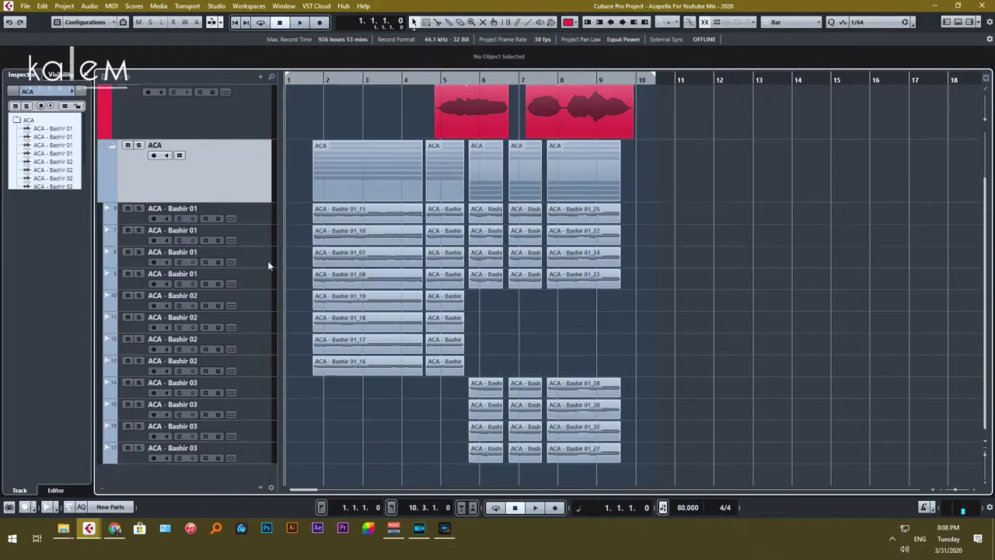
left_click(267, 217)
left_click(251, 453, "shift")
left_click(715, 371)
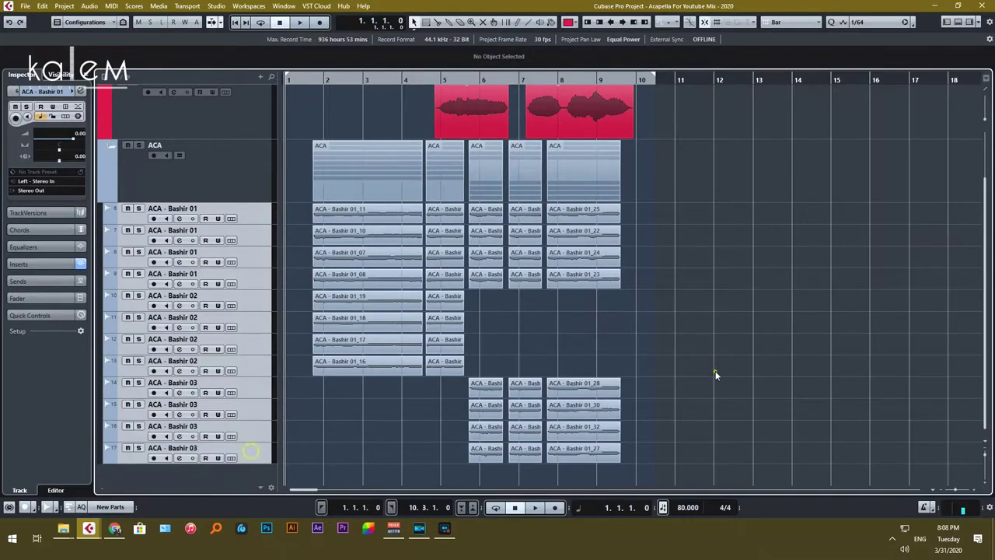
left_click(261, 219)
left_click(258, 280, "shift")
left_click(570, 22)
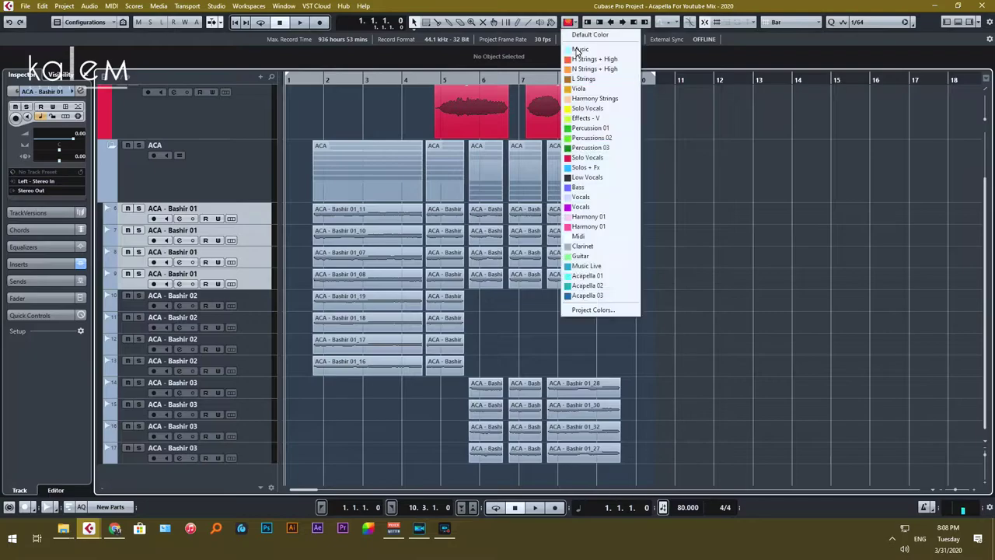
left_click(587, 275)
Assign the Acapella 02 colour to the four tracks numbered 02 in the ACA folder
left_click(251, 299)
left_click(256, 369, "shift")
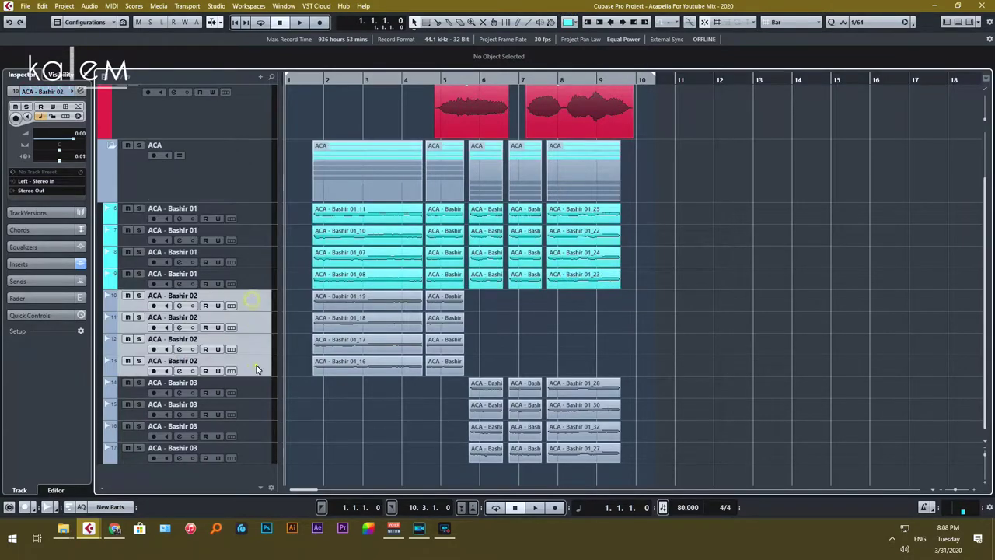
left_click(569, 22)
left_click(591, 285)
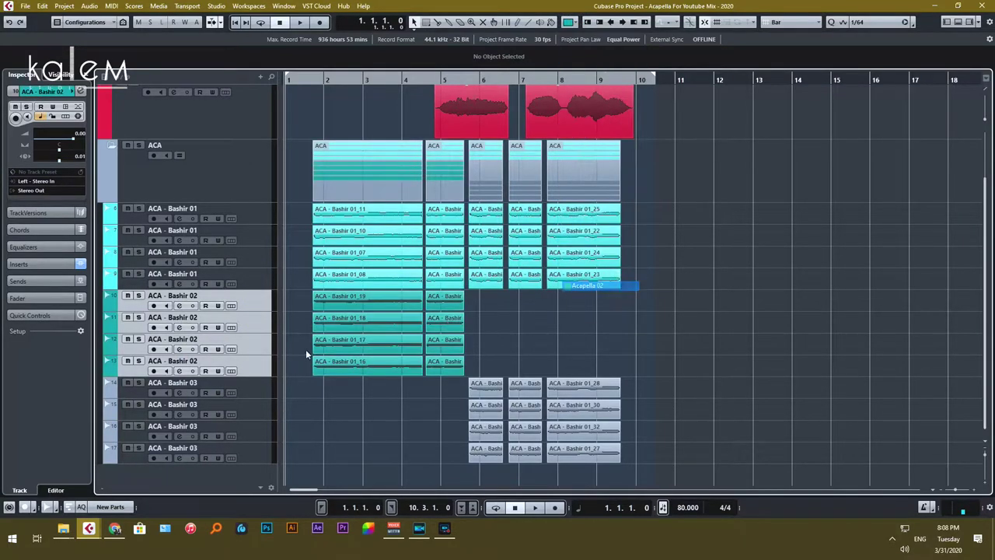
Assign the teal Acapella 02 colour to the four tracks numbered 03 in the ACA folder
left_click(253, 388)
left_click(256, 449, "shift")
left_click(570, 21)
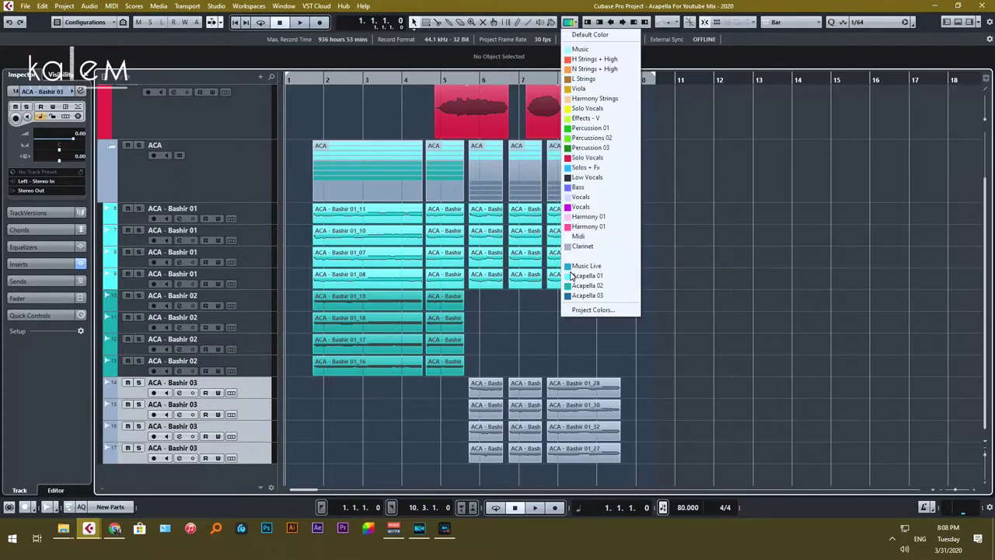
left_click(587, 296)
Assign the Acapella 01 colour to the ACA folder track itself
left_click(480, 186)
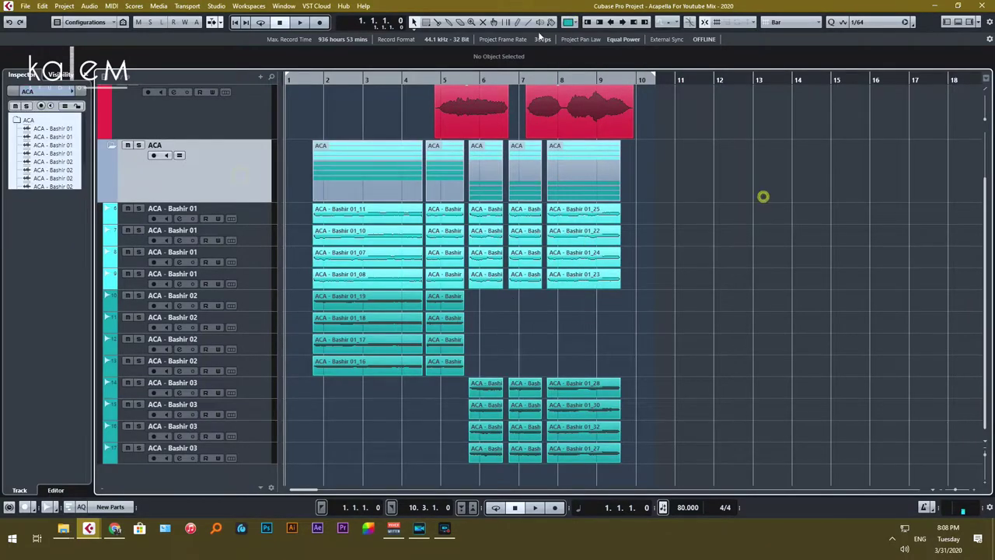
left_click(570, 22)
left_click(595, 275)
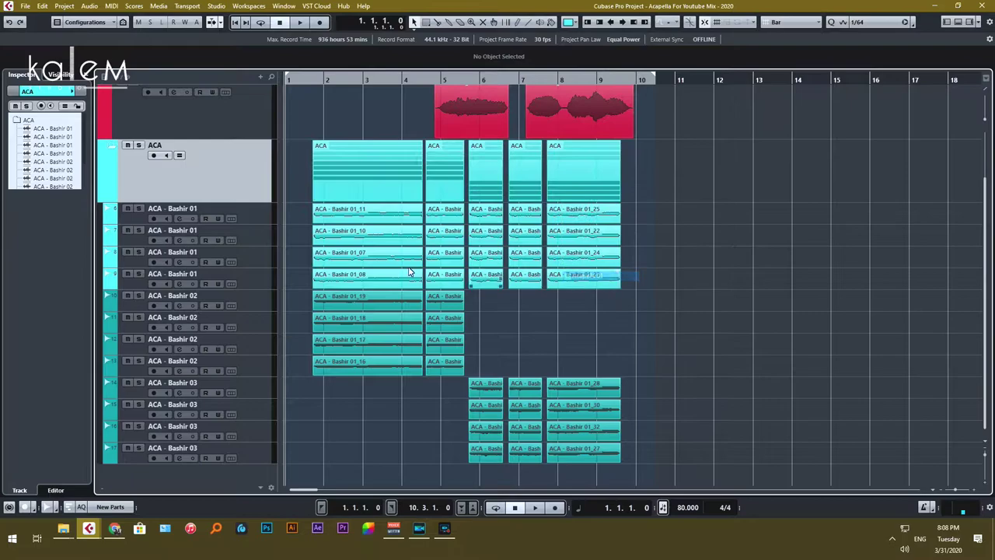
Collapse the ACA folder and increase the height of the Pad, Solo - ACA and ACA tracks together
scroll(381, 264, "up", 2)
left_click(112, 224)
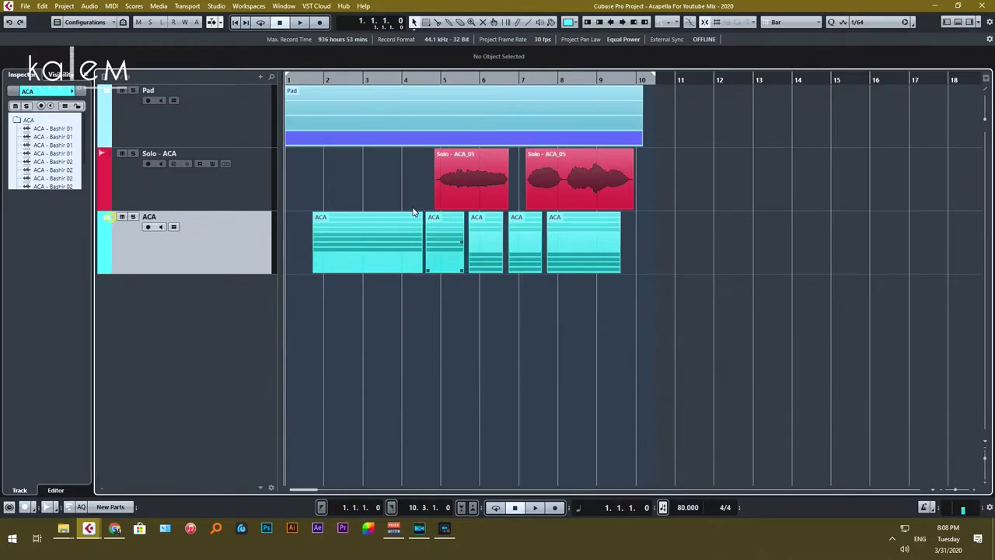
left_click(215, 101)
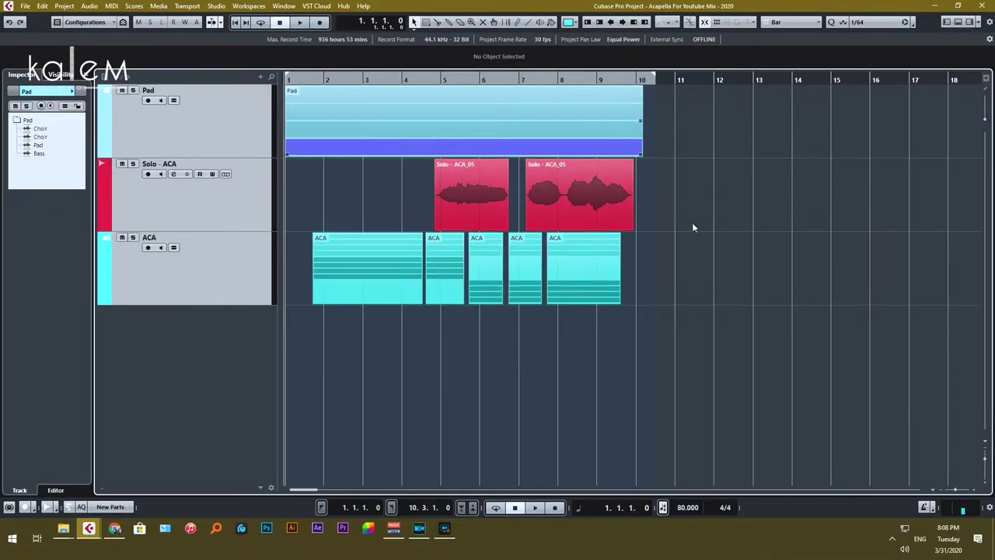
Expand and collapse the Pad and ACA folders in turn to review the colours of the tracks inside
left_click(107, 92)
scroll(362, 214, "down", 1)
scroll(331, 224, "up", 1)
left_click(108, 92)
left_click(102, 238)
scroll(314, 339, "down", 3)
scroll(316, 287, "up", 3)
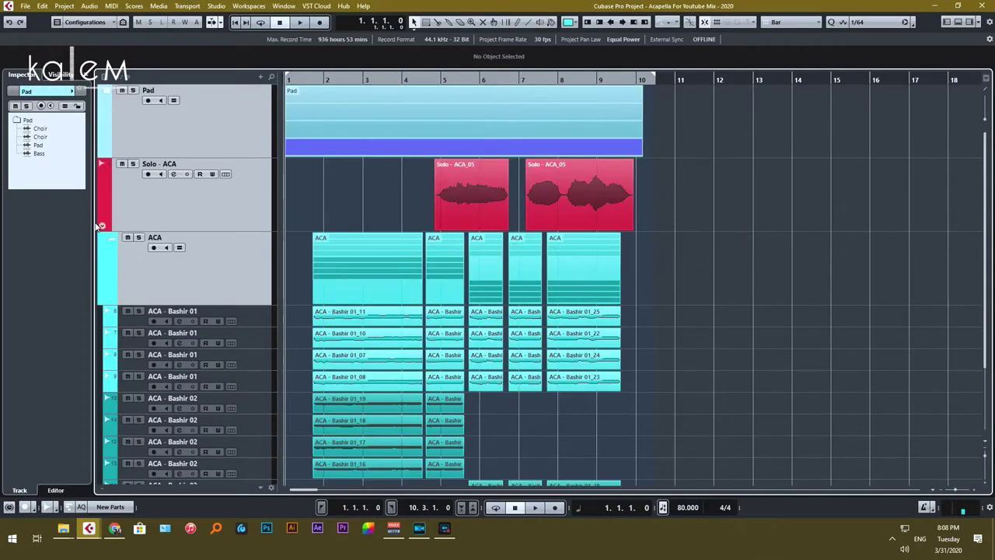
left_click(111, 240)
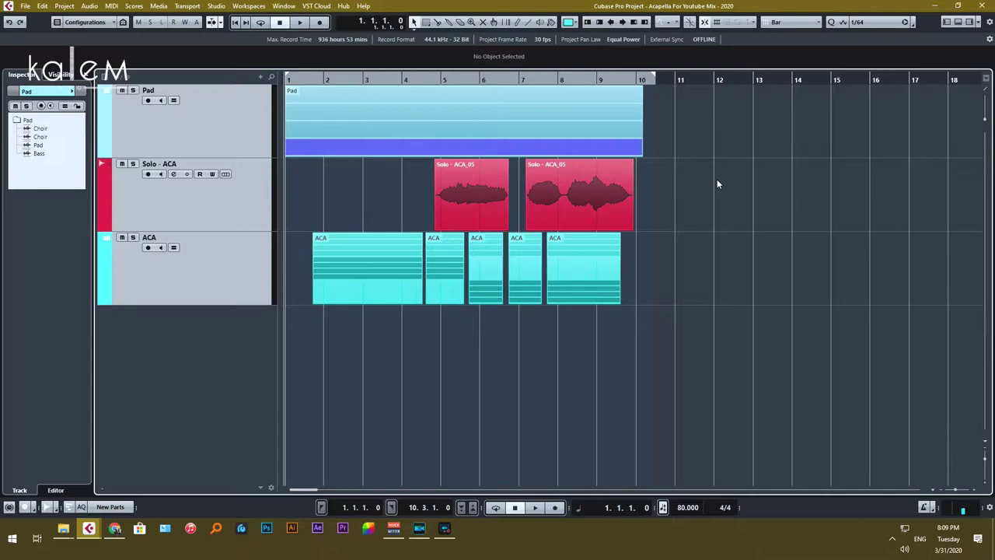
Play the project from the start to hear the organised tracks, stopping near the end of the song
key("space")
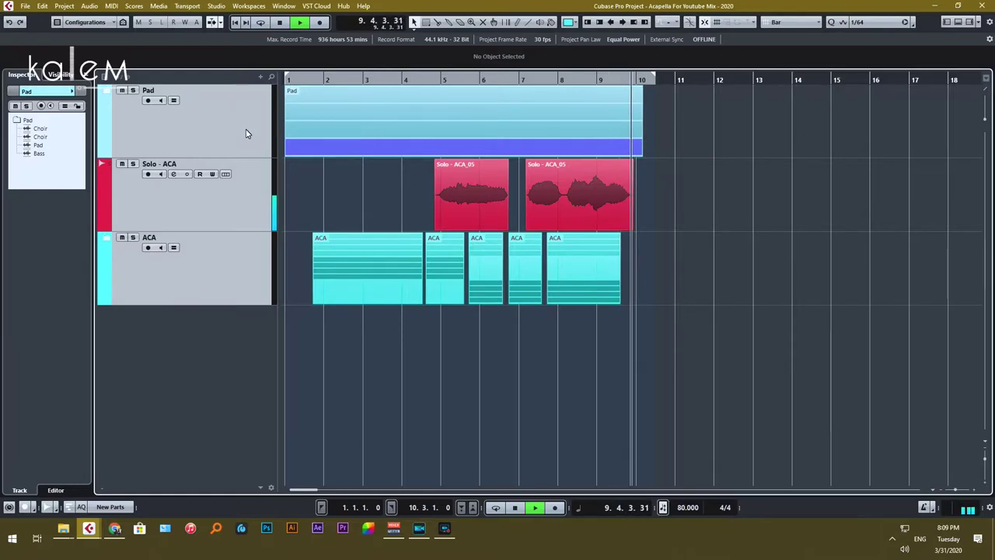
left_click(233, 111)
key("space")
Expand the Pad folder and route both Choir tracks, the Pad track and the Bass track to Stereo Out
left_click(99, 91)
left_click(223, 194)
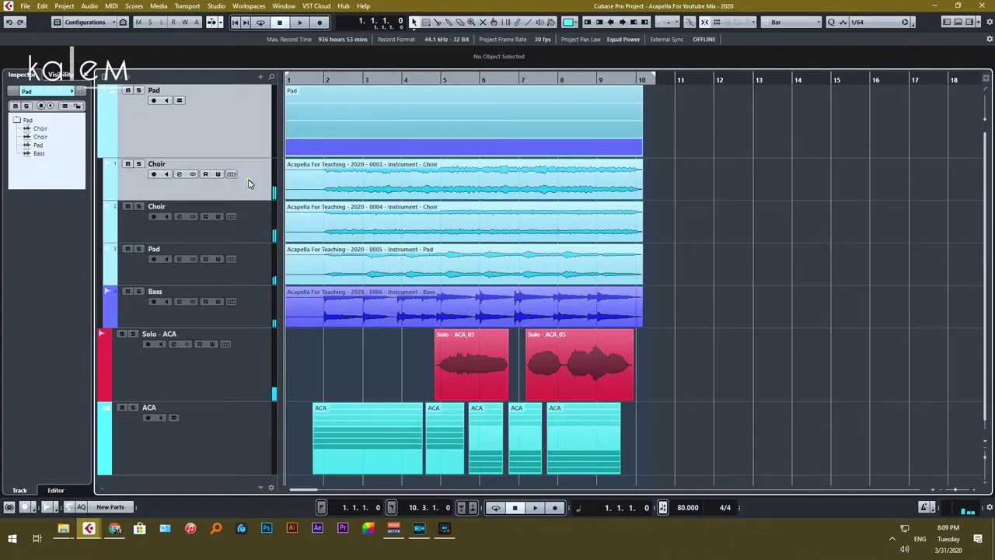
left_click(251, 189)
left_click(262, 296, "shift")
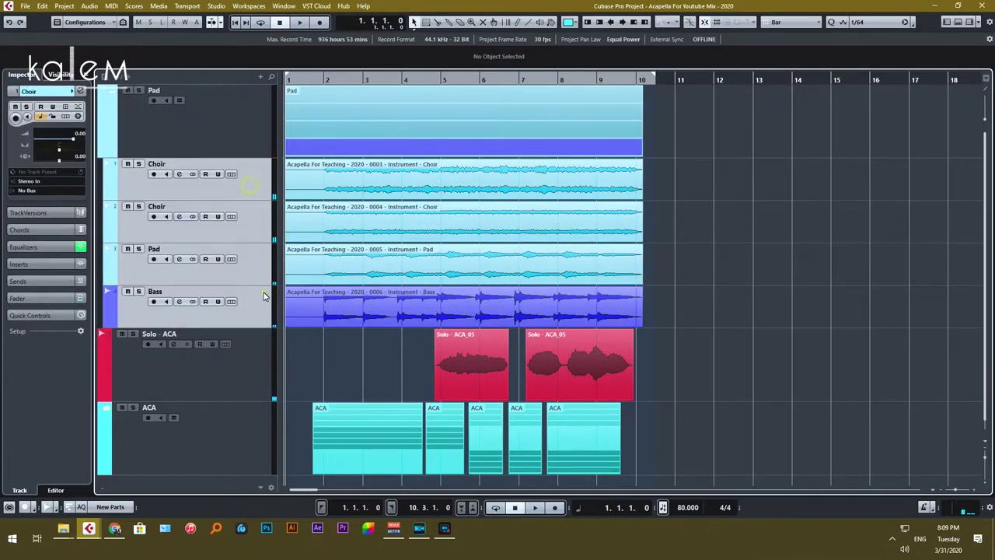
left_click(39, 187)
left_click(71, 208)
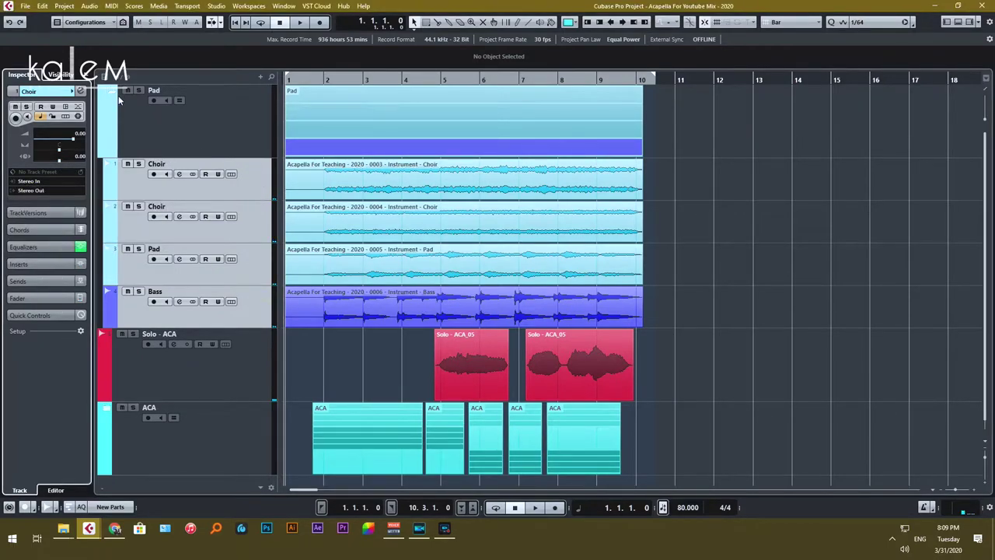
Collapse the Pad folder and route the Solo - ACA track to Stereo Out
left_click(116, 94)
left_click(242, 188)
left_click(35, 190)
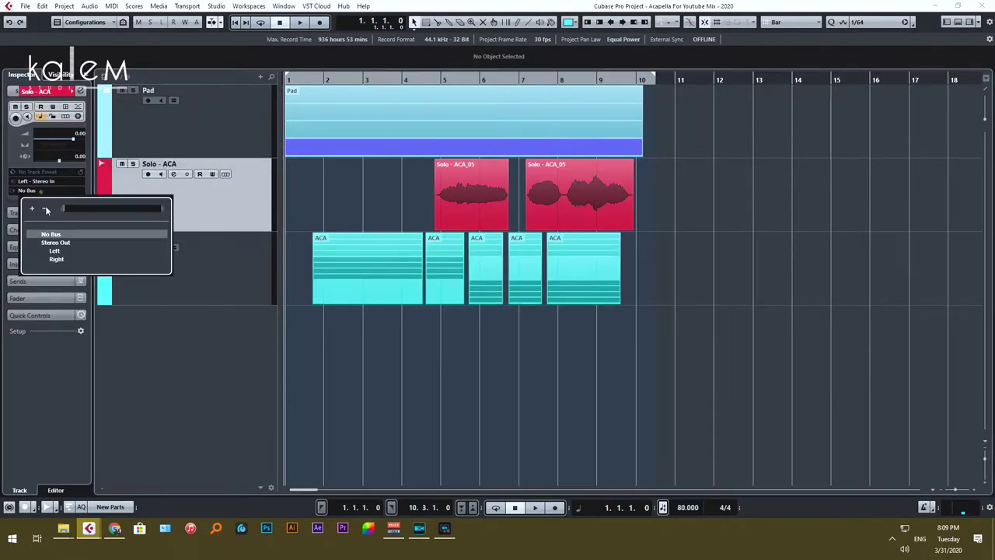
left_click(67, 243)
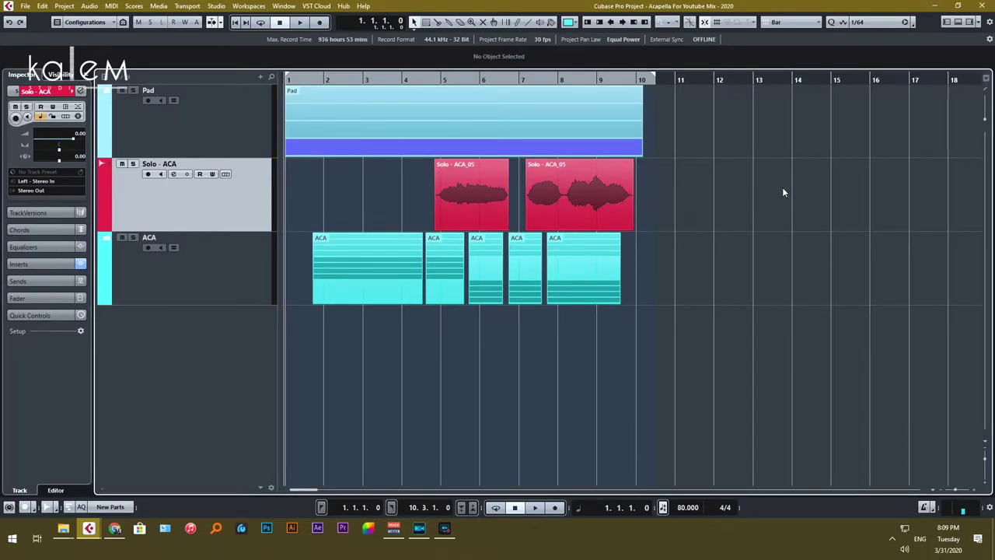
Play the project from the start to hear all the routed tracks together and inspect the Pad folder
key("space")
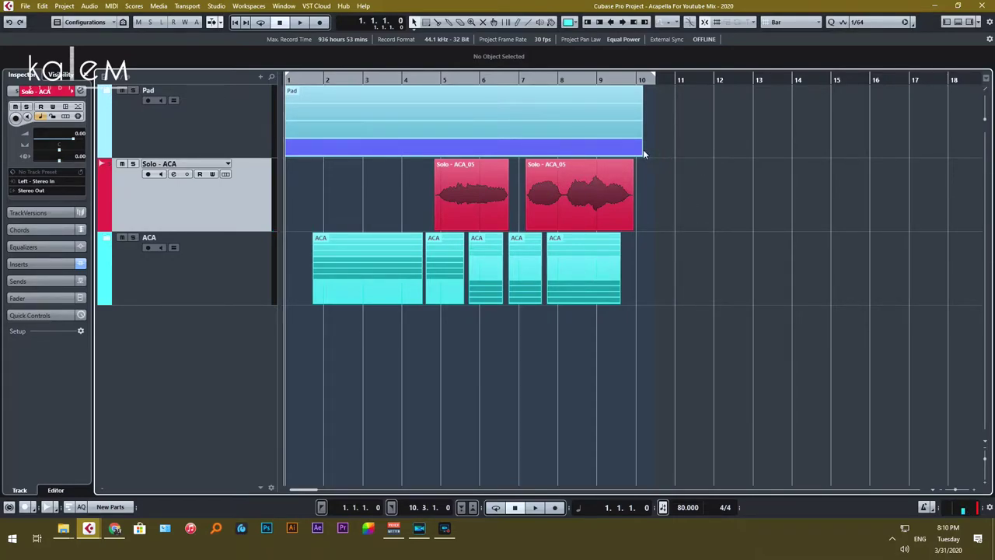
left_click(247, 95)
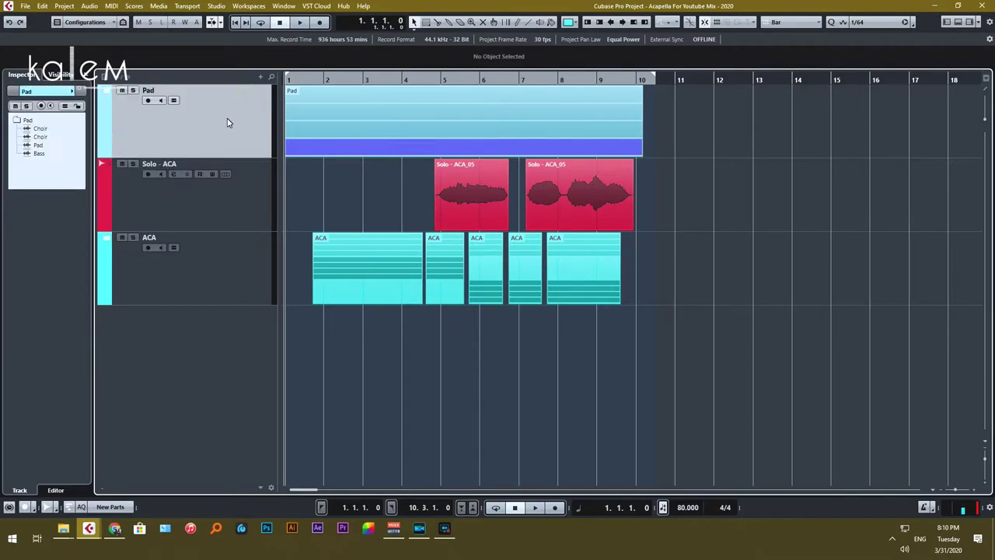
left_click(108, 91)
Add four stereo group channel tracks routed to Stereo Out, created inside a group folder
right_click(197, 371)
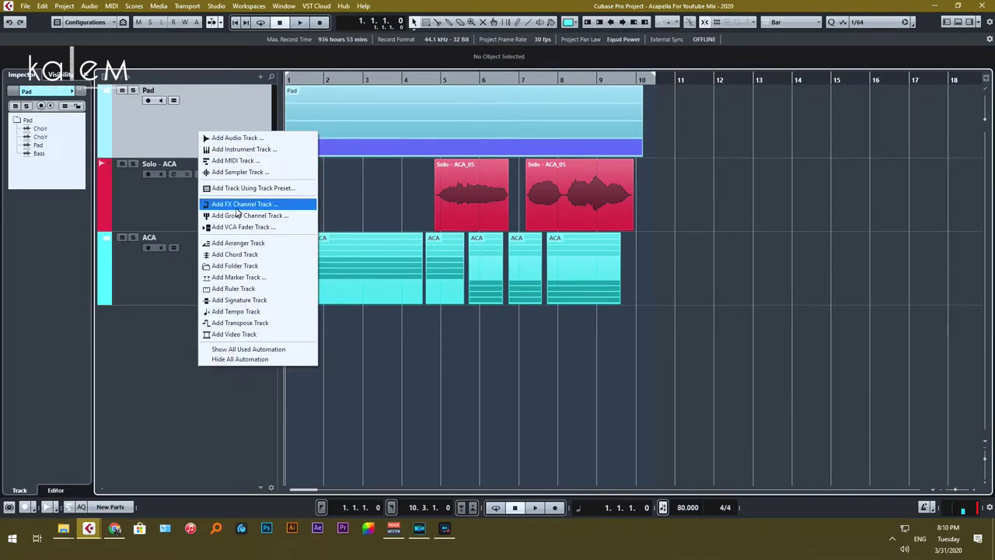
left_click(238, 215)
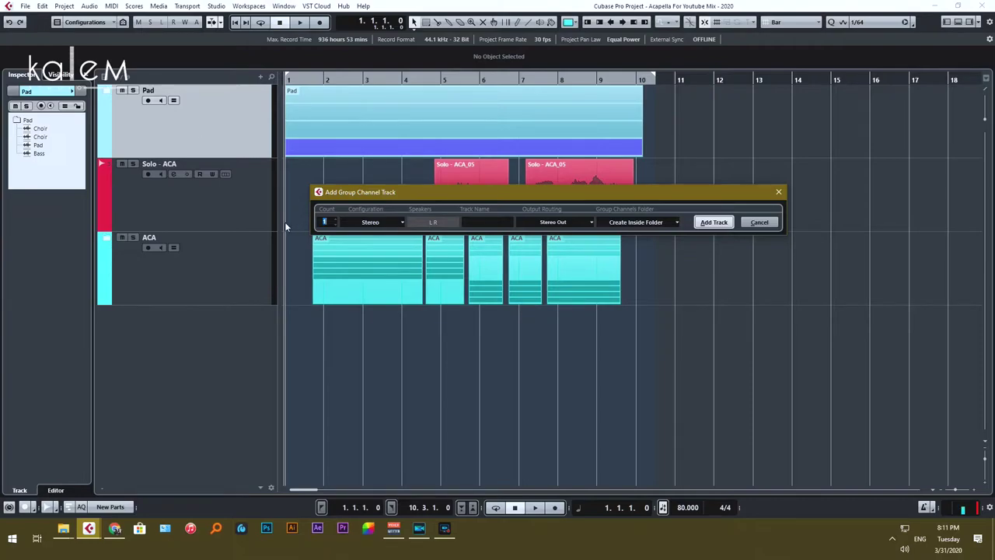
type("4")
key("Return")
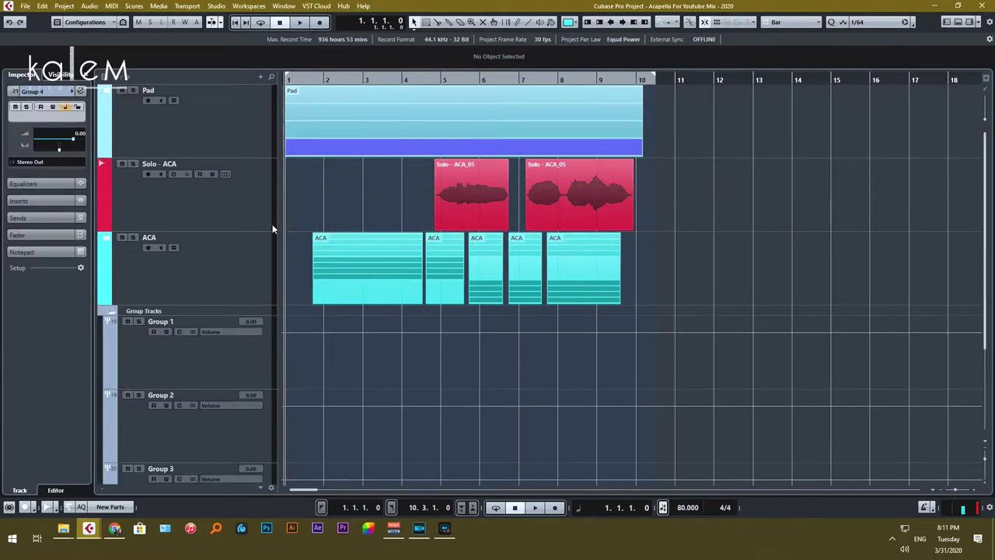
Reduce the height of all four group tracks together so they fit below the ACA folder
left_click(246, 354)
scroll(267, 362, "down", 3)
left_click(238, 422, "shift")
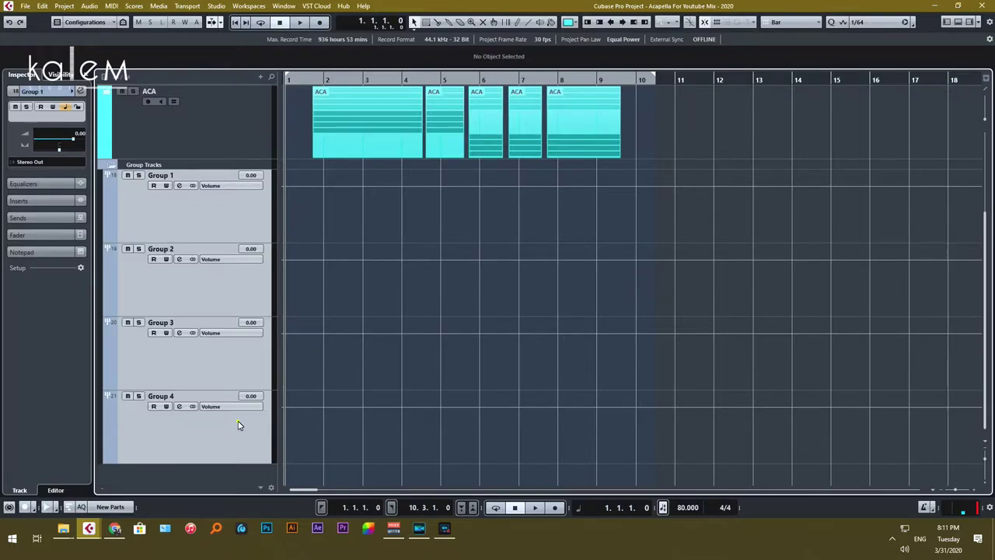
key("alt+Up")
key("alt+Up")
key("alt+Up")
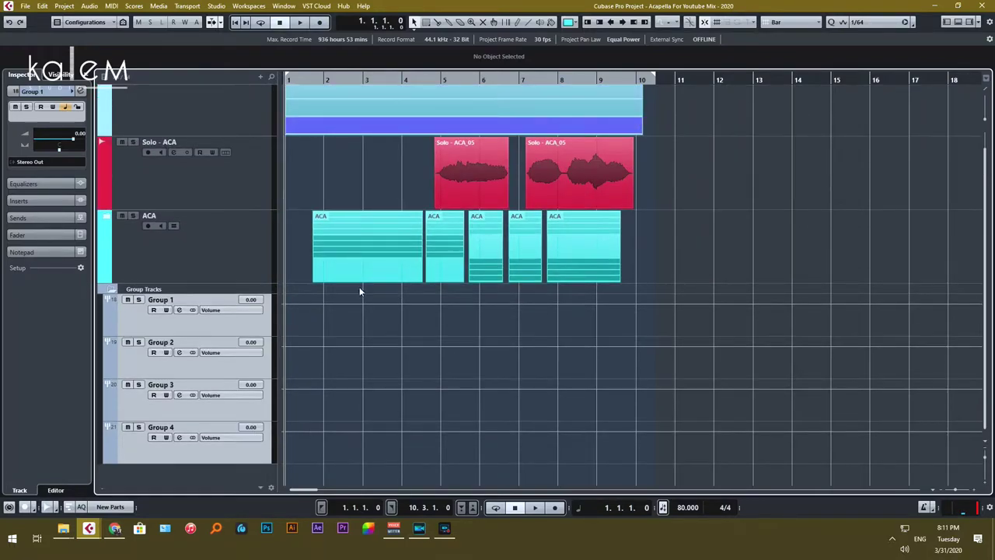
Rename the four group tracks, in order, as Pad, Bass, Solo and ACA
double_click(160, 300)
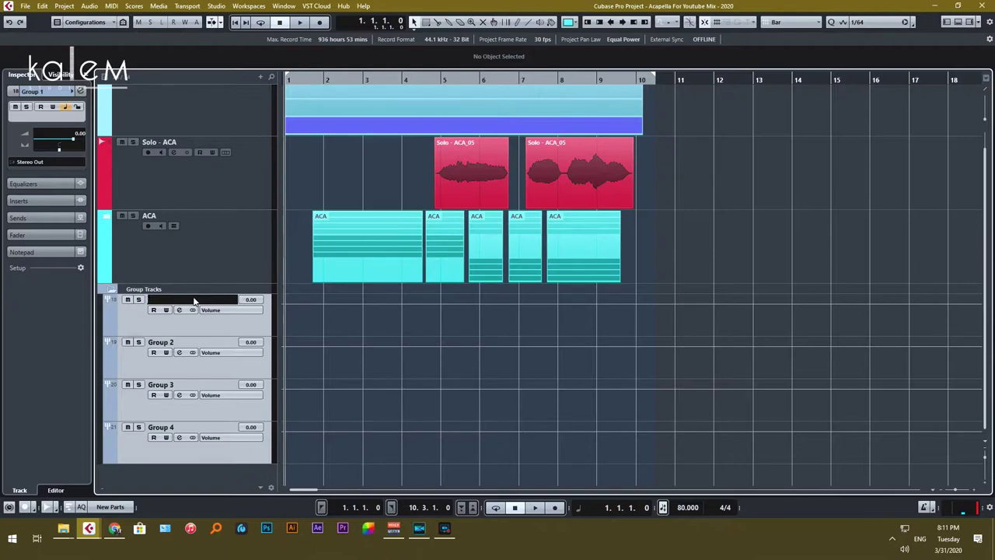
type("Pad")
key("Tab")
type("B")
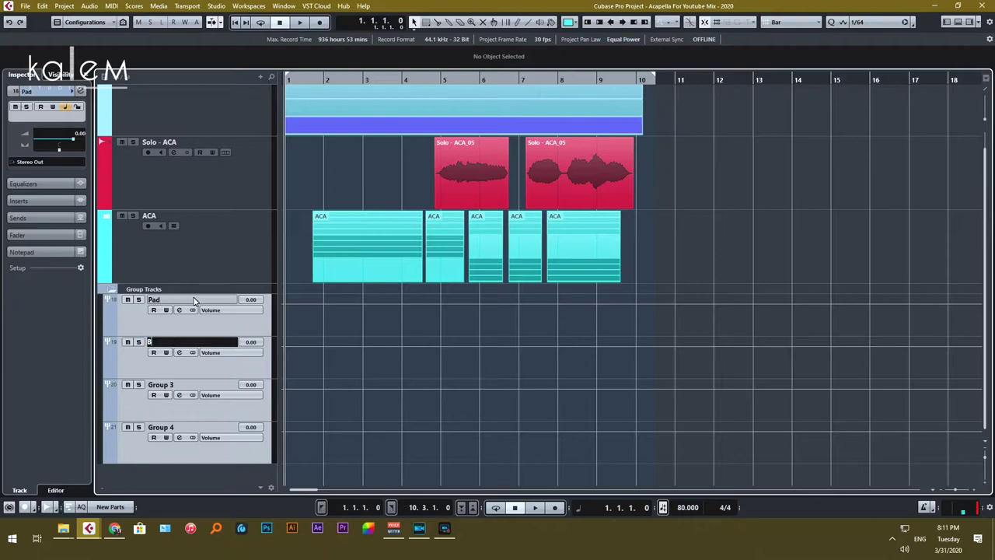
key("Tab")
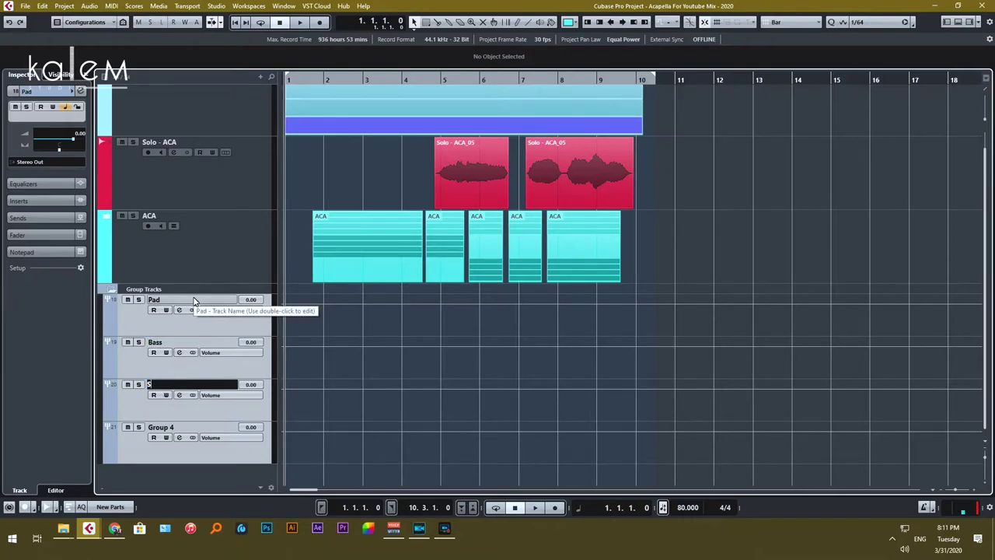
key("Tab")
type("ACA")
key("Return")
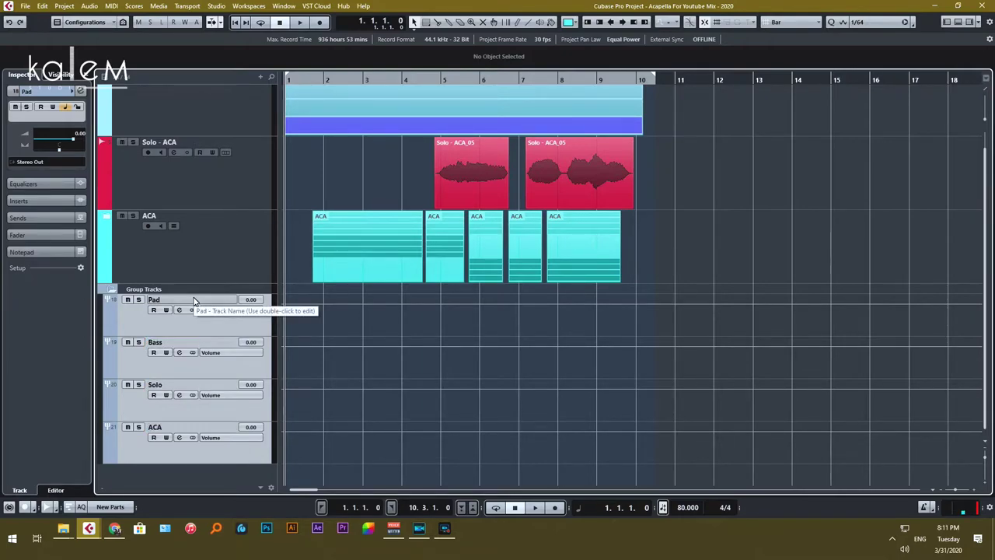
left_click(339, 160)
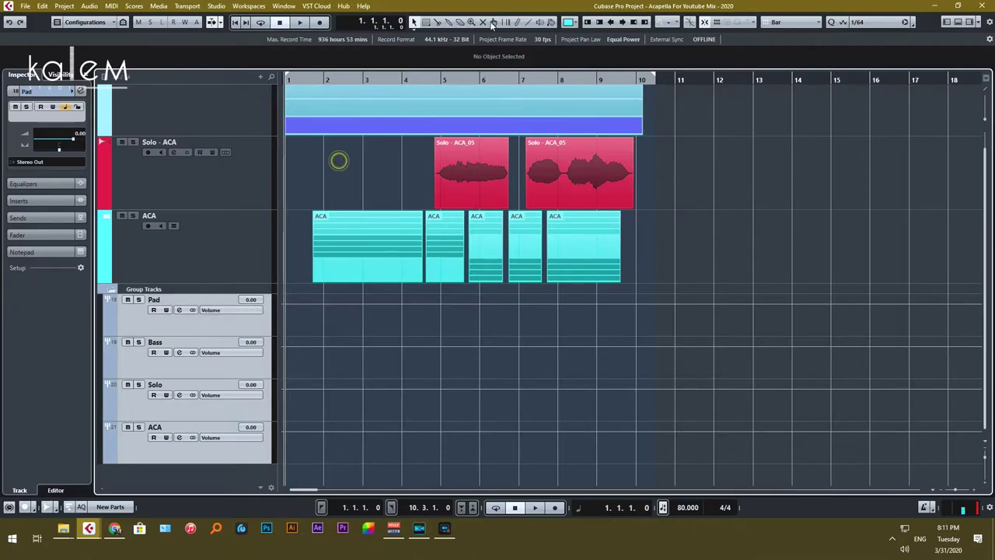
Assign the Music colour to the Pad group track and the Bass colour to the Bass group track
left_click(262, 325)
left_click(568, 23)
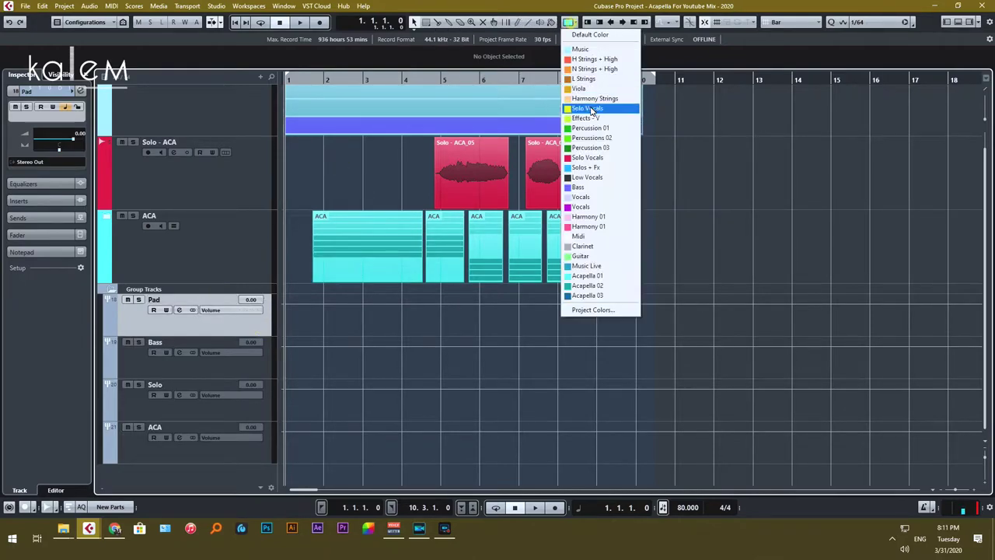
left_click(597, 118)
left_click(239, 363)
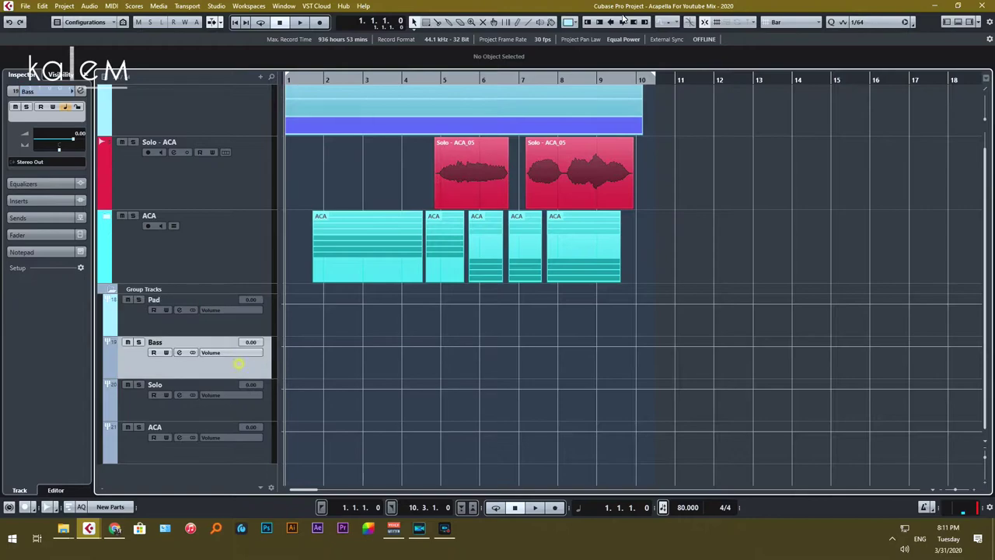
left_click(573, 24)
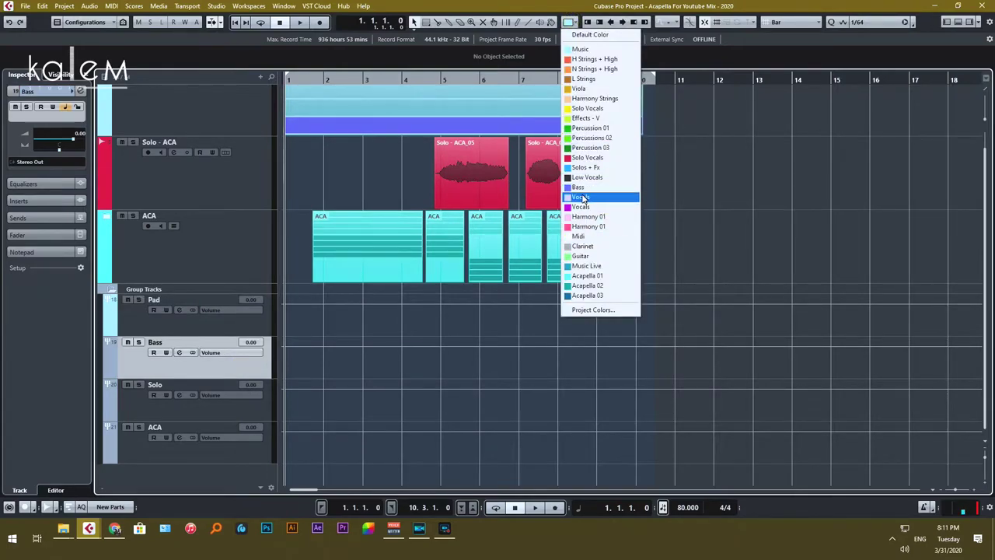
left_click(573, 196)
Assign the crimson Solo Vocals colour to the Solo group track and Acapella 01 to the ACA group track
left_click(231, 410)
left_click(569, 22)
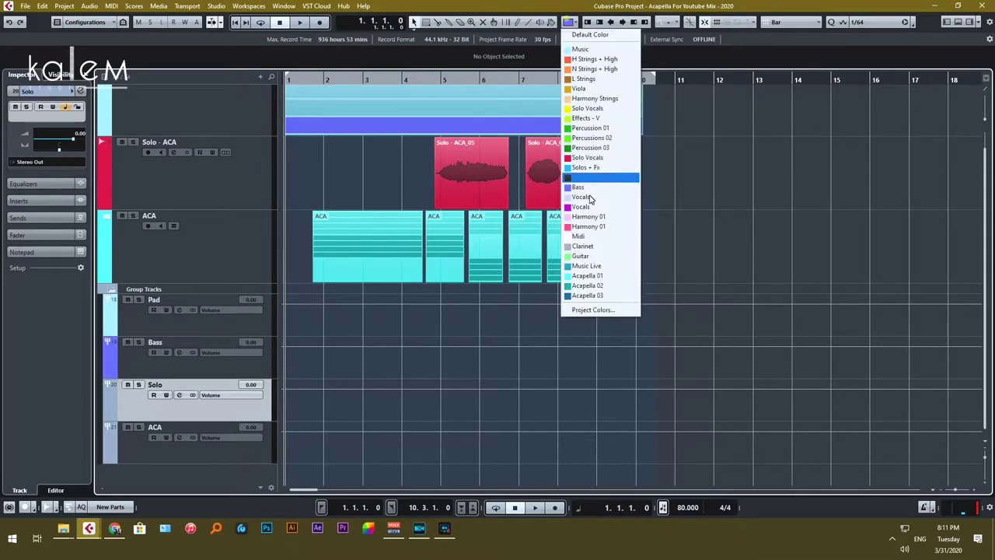
left_click(593, 158)
left_click(237, 453)
left_click(569, 23)
left_click(587, 276)
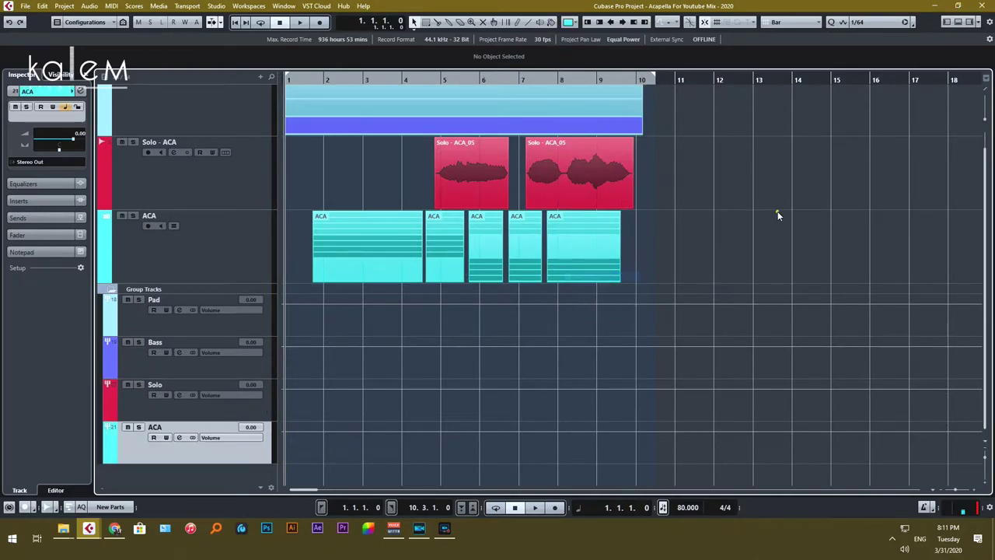
Assign the yellow colour to the Group Tracks folder
left_click(568, 22)
left_click(587, 109)
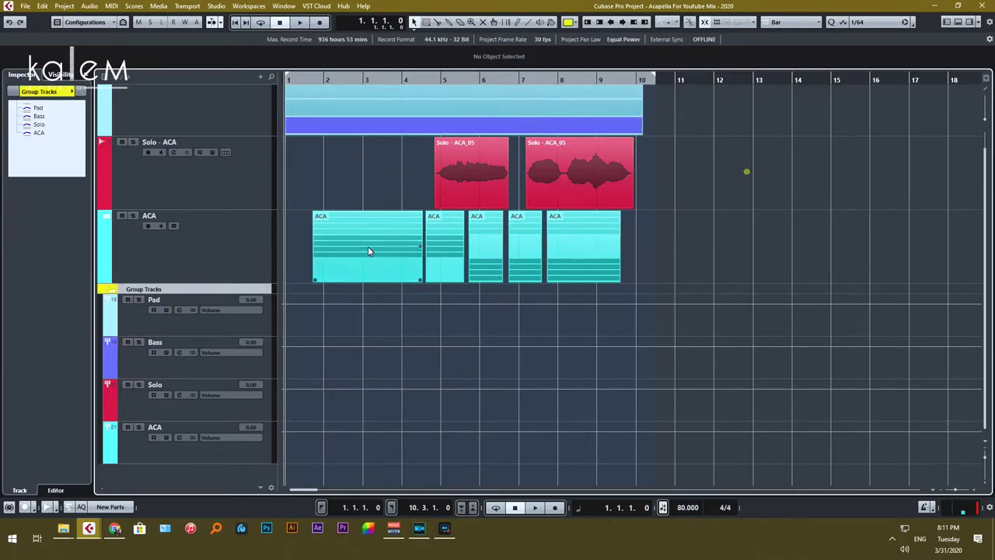
scroll(238, 208, "up", 1)
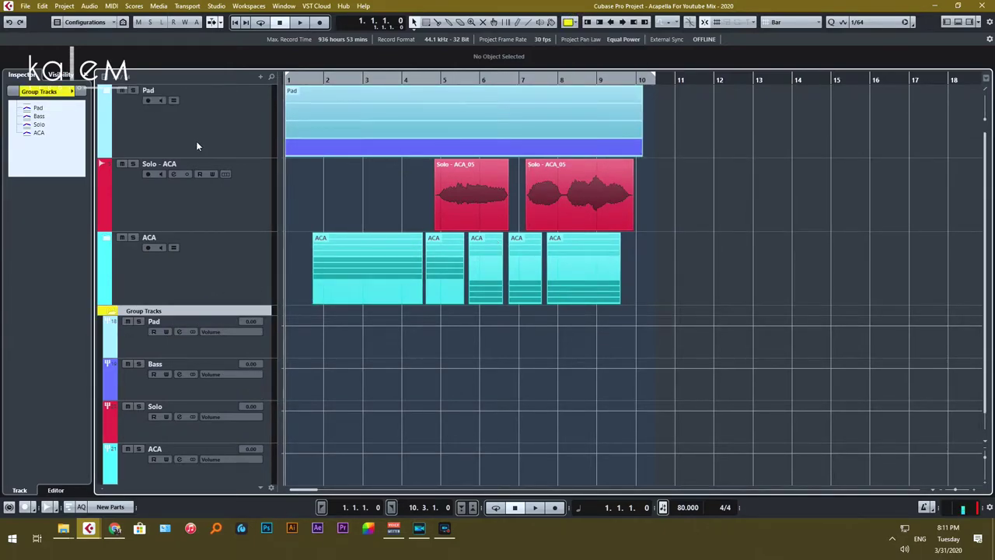
Expand the Pad folder and route the output of its two Choir tracks and Pad track to the Pad group
left_click(118, 98)
left_click(248, 180)
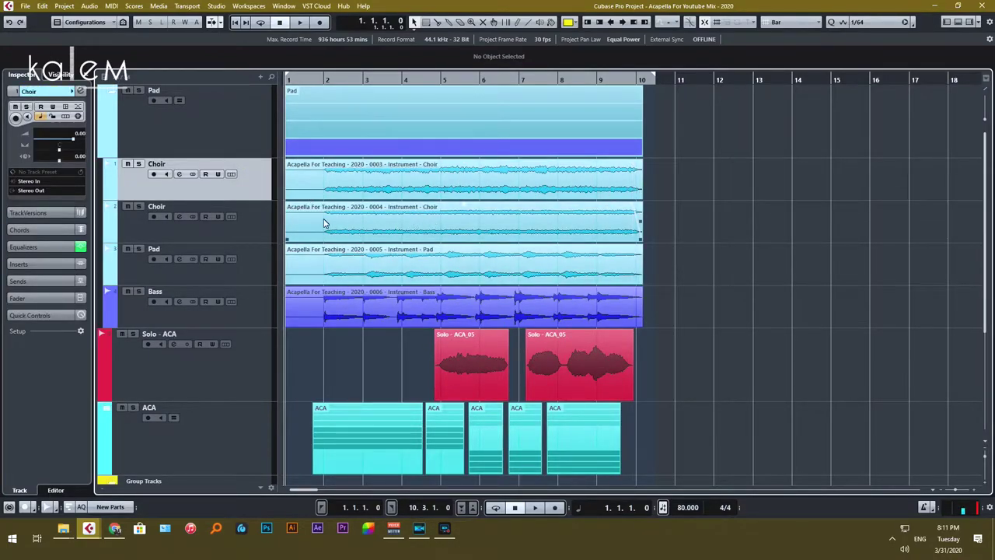
scroll(393, 204, "down", 5)
left_click(227, 321)
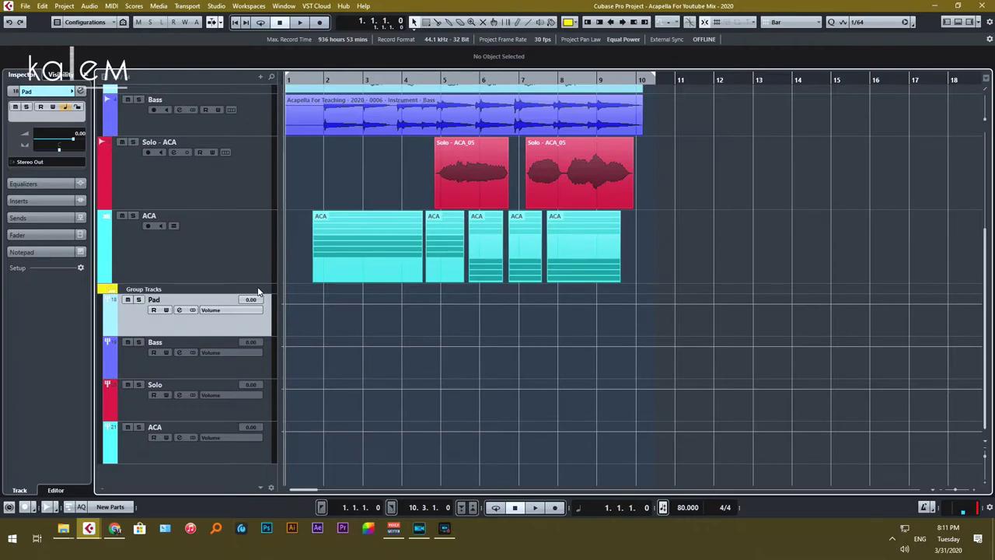
scroll(536, 292, "up", 5)
scroll(533, 290, "down", 5)
scroll(372, 304, "up", 5)
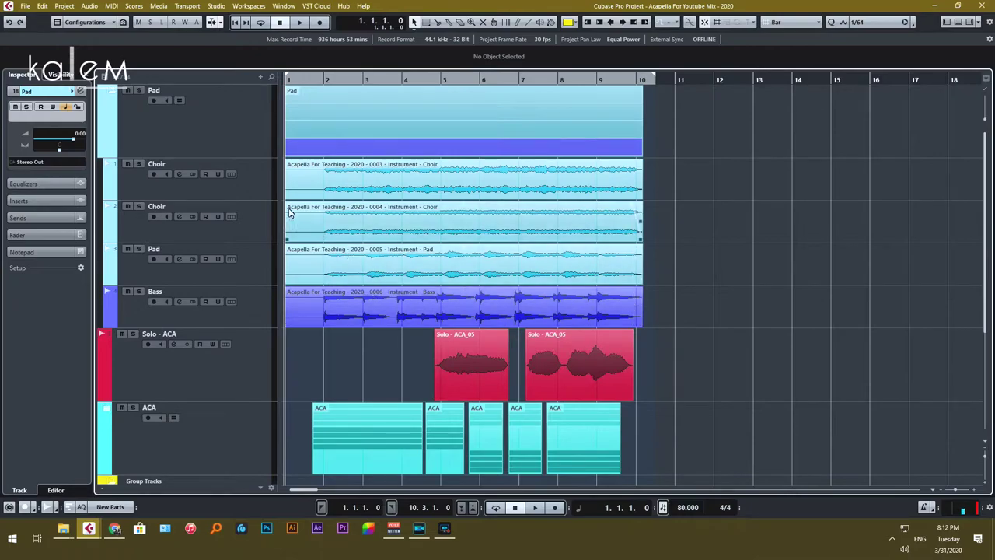
left_click(251, 183)
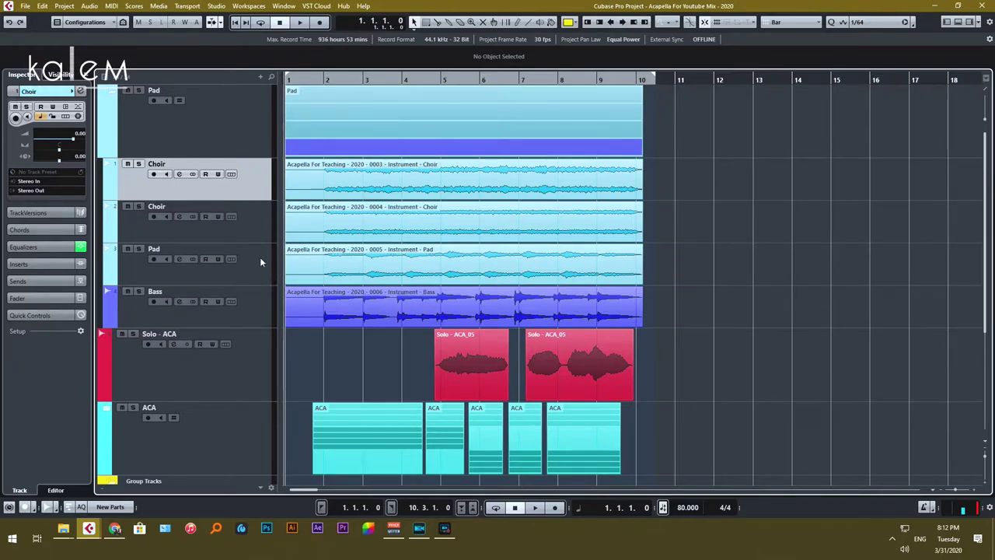
left_click(260, 262, "shift")
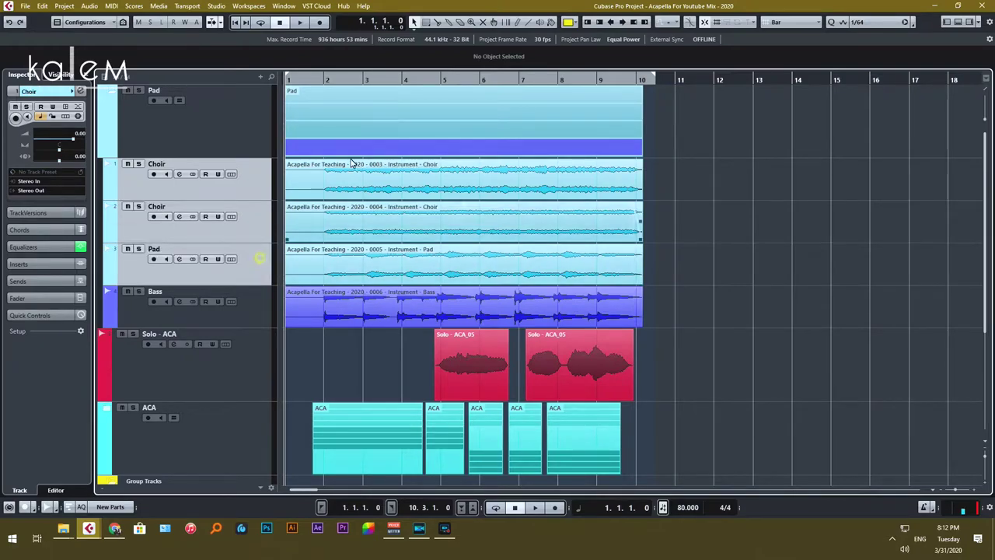
left_click(40, 191)
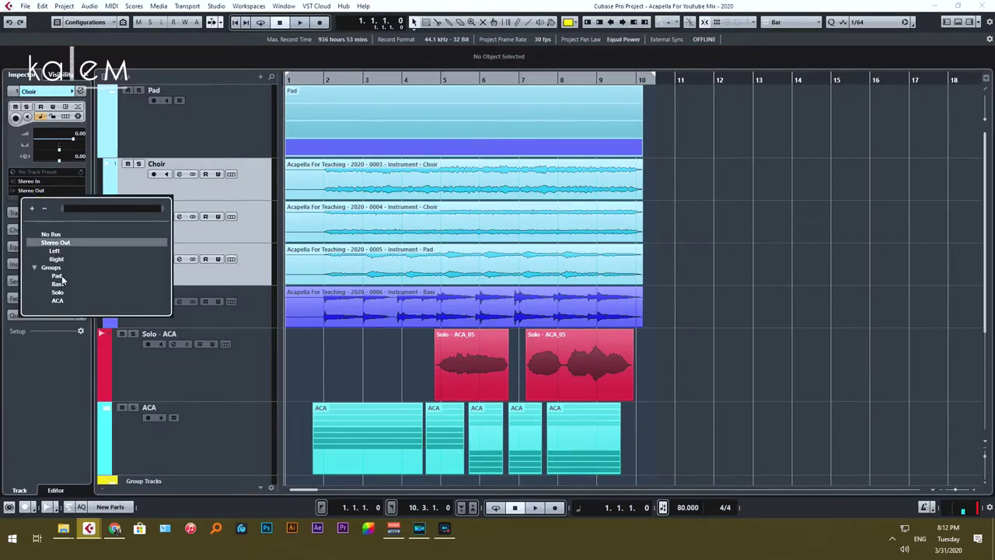
left_click(58, 276)
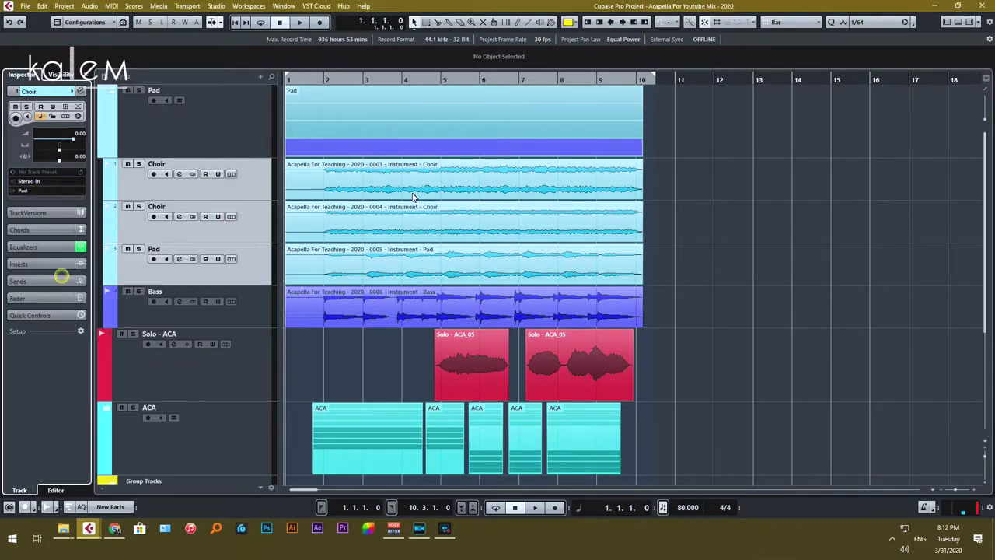
Route the Bass audio track's output to the Bass group and the Solo - ACA track's output to the Solo group
left_click(250, 304)
left_click(40, 191)
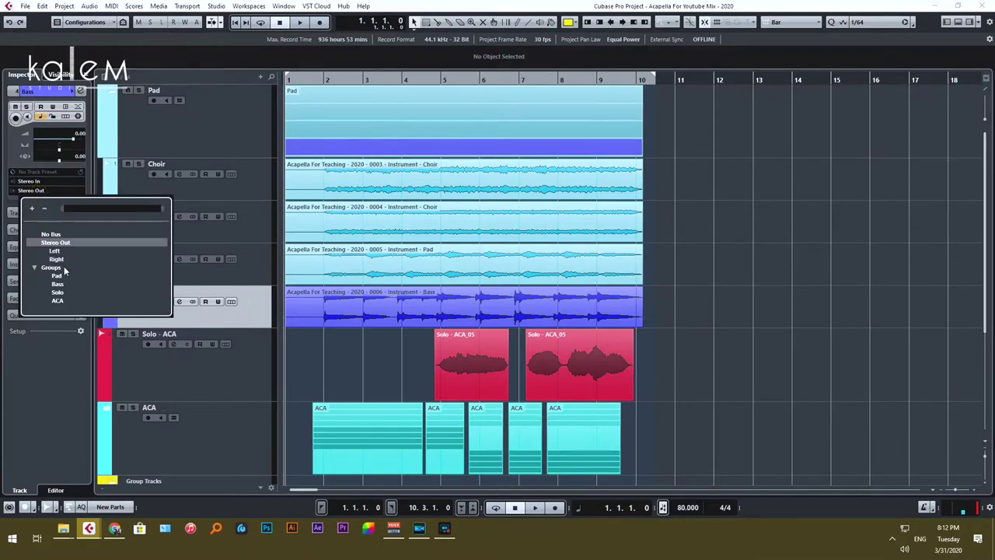
left_click(66, 285)
scroll(349, 284, "down", 4)
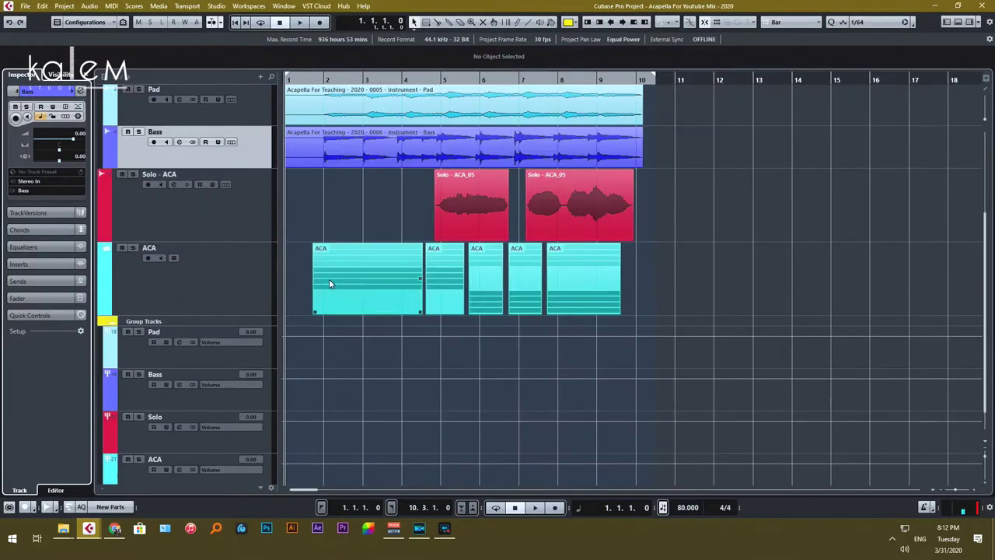
left_click(234, 226)
left_click(32, 192)
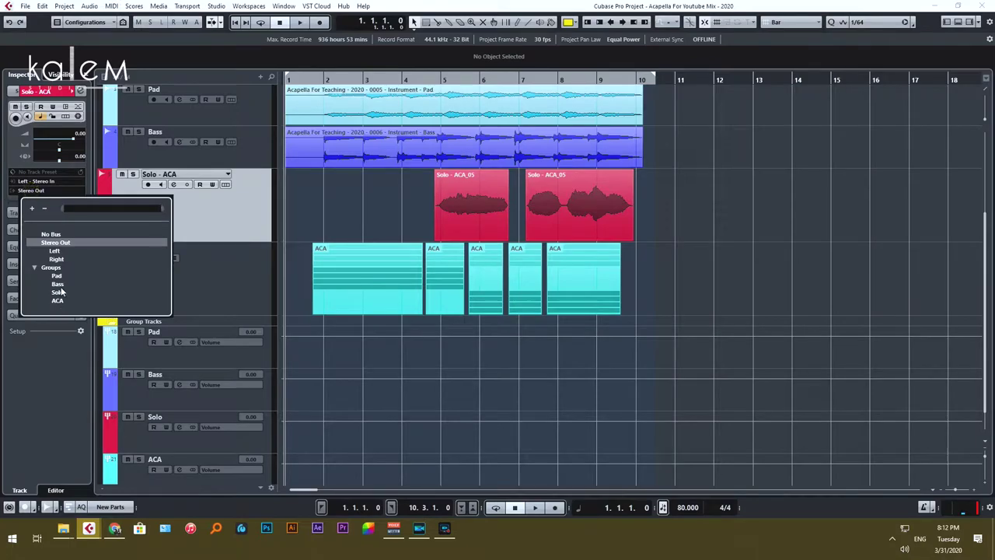
left_click(60, 292)
Expand the ACA folder, route the output of all its vocal tracks to the ACA group, and collapse the folder again
left_click(256, 302)
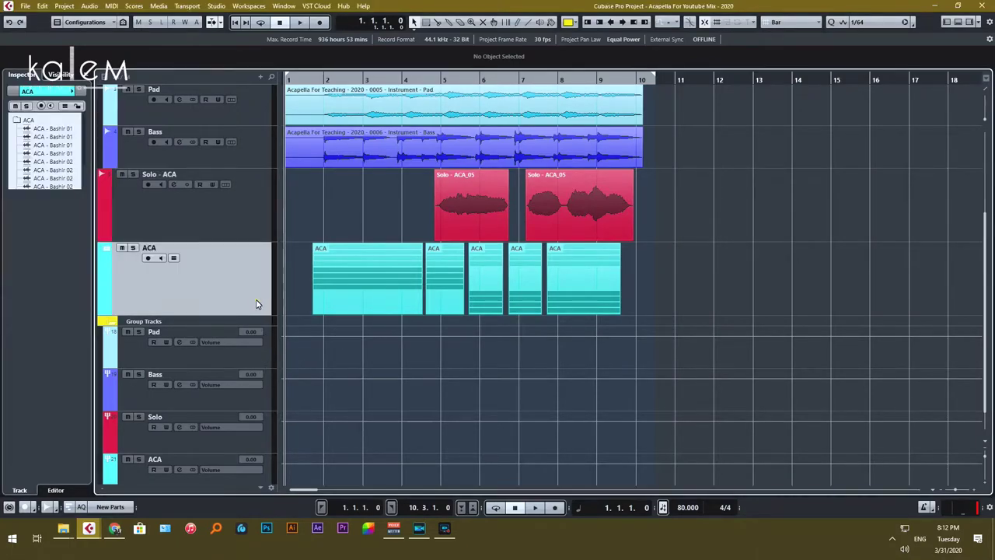
left_click(105, 253)
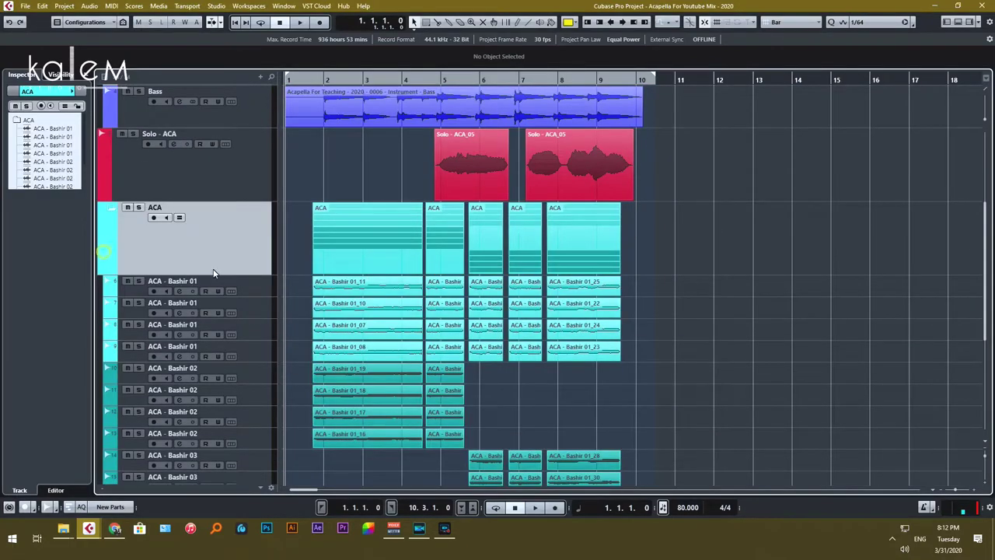
left_click(254, 294)
scroll(289, 339, "down", 5)
scroll(283, 286, "up", 6)
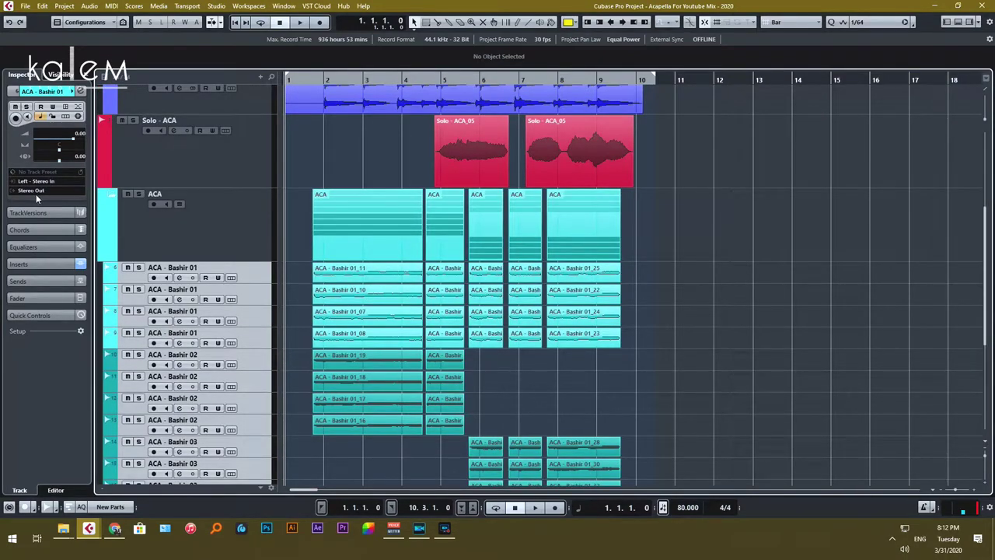
left_click(36, 192)
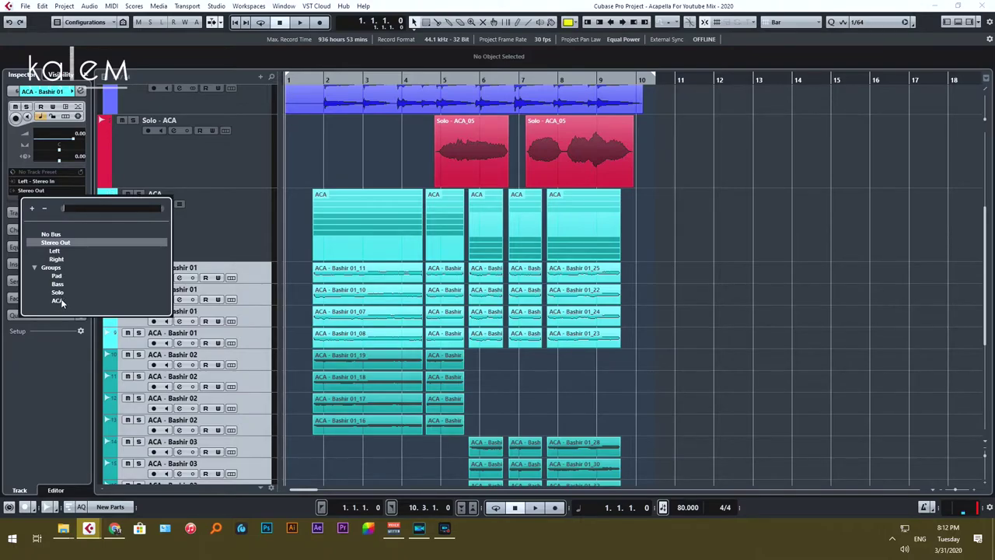
left_click(59, 301)
scroll(145, 292, "up", 2)
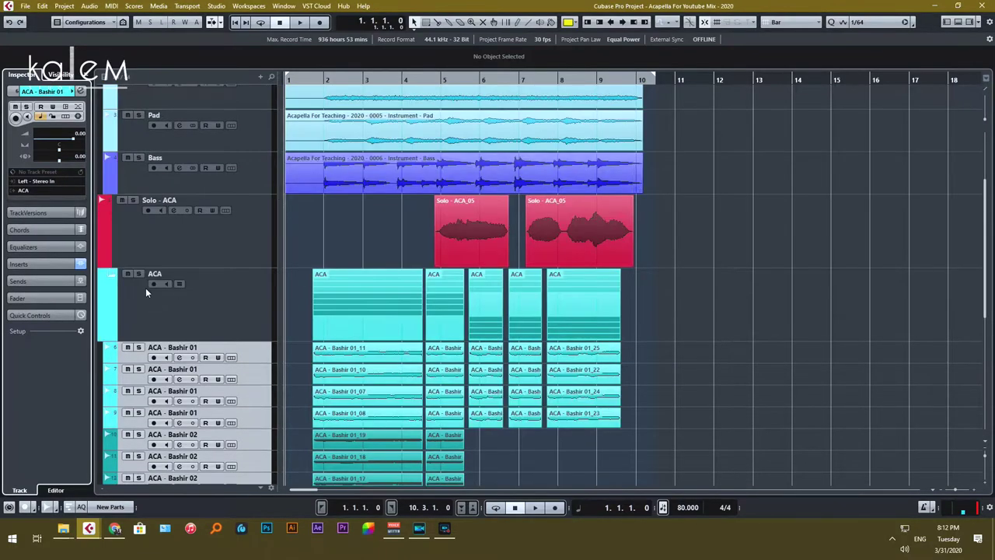
left_click(109, 278)
scroll(402, 197, "up", 3)
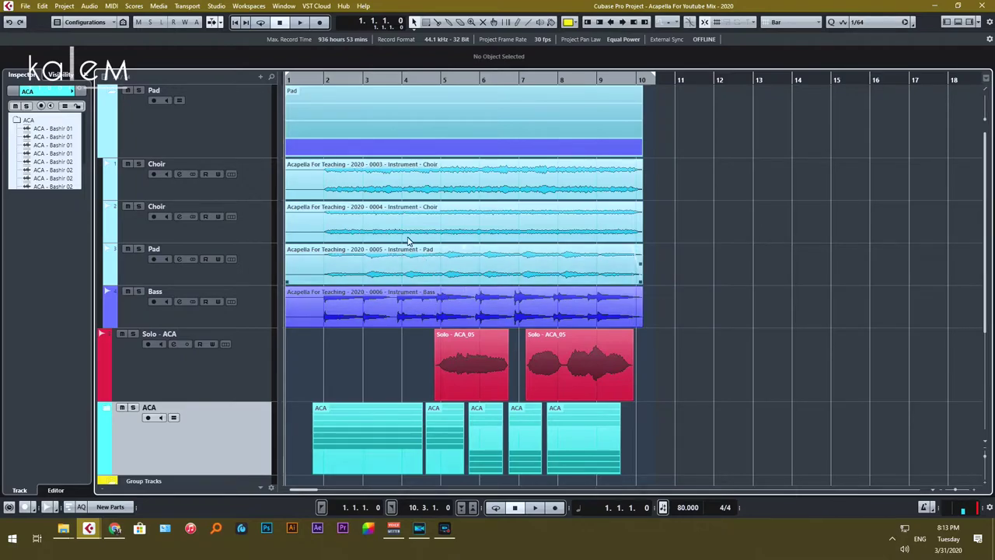
left_click(396, 189)
left_click(783, 177)
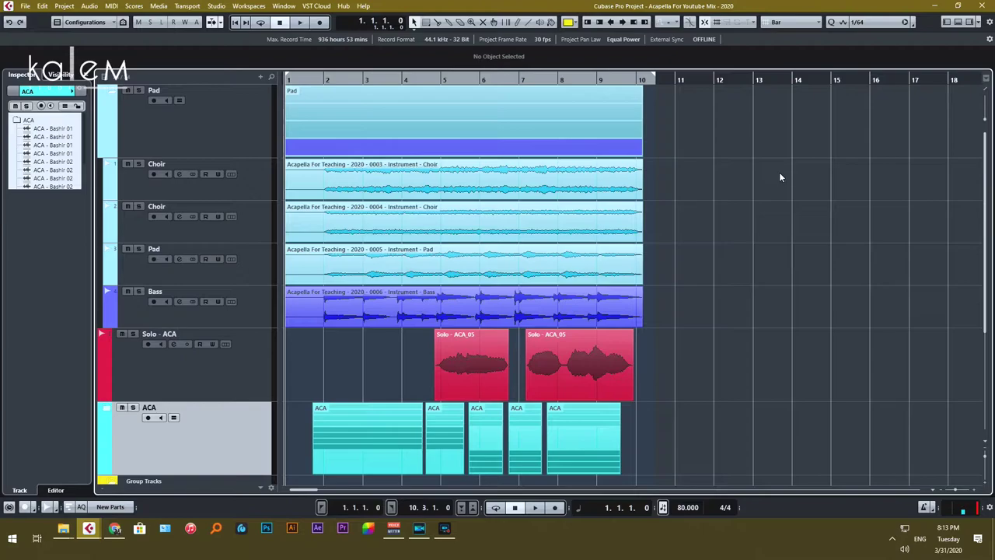
scroll(722, 190, "down", 4)
left_click(473, 227)
left_click(527, 206)
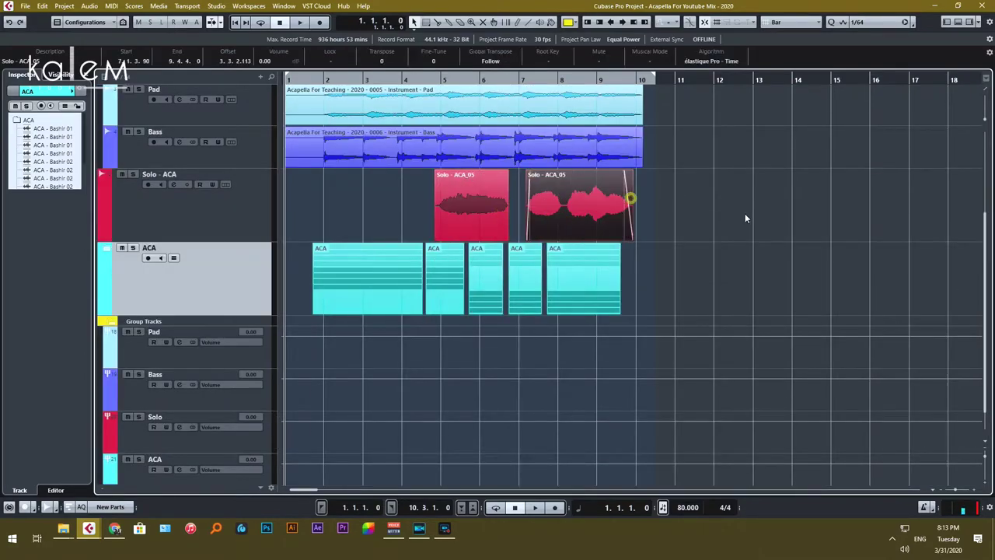
scroll(744, 217, "up", 4)
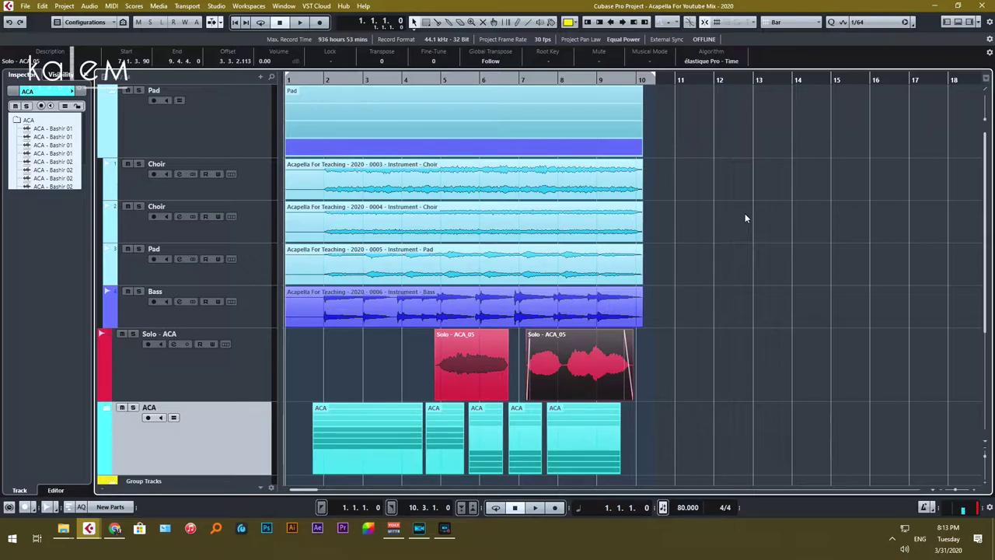
Play back the full project briefly, and audition the first Choir track in solo
key("space")
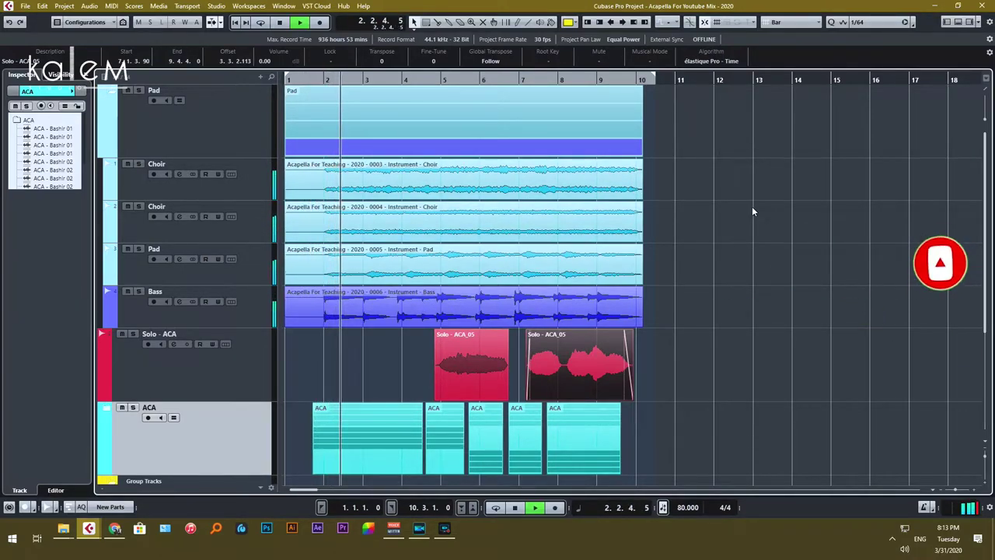
key("space")
left_click(138, 90)
left_click(138, 90)
left_click(138, 163)
key("space")
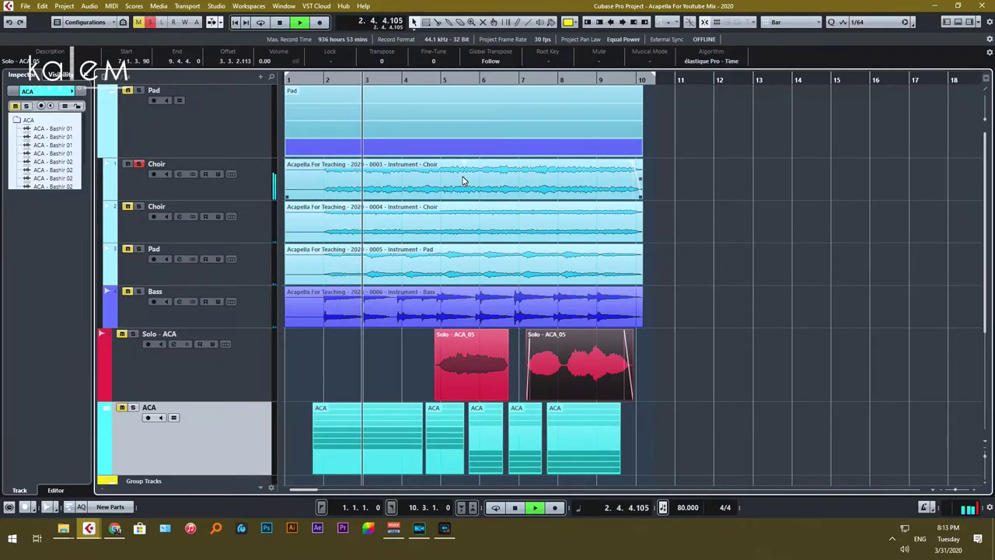
key("space")
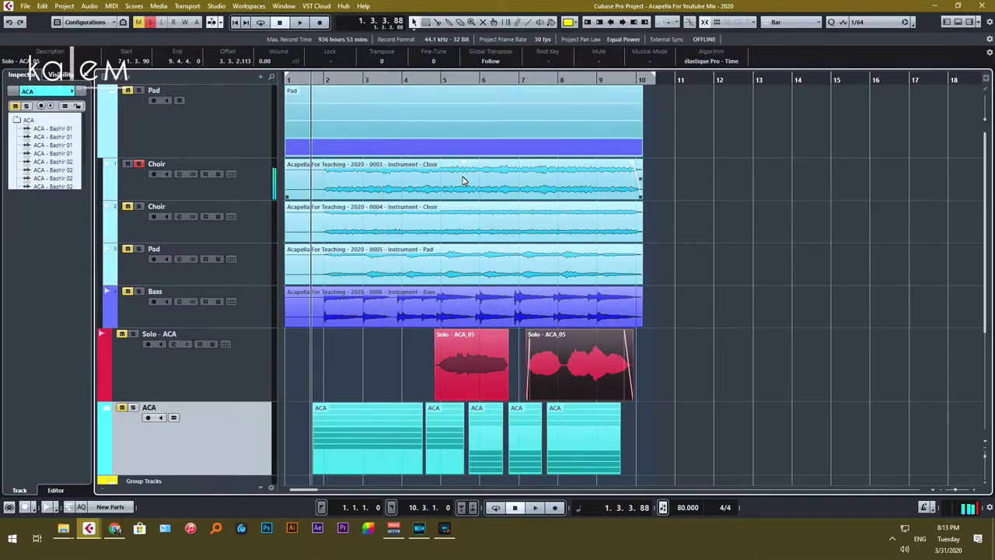
Rename the first Choir track as Choir - M and take it out of solo
double_click(158, 167)
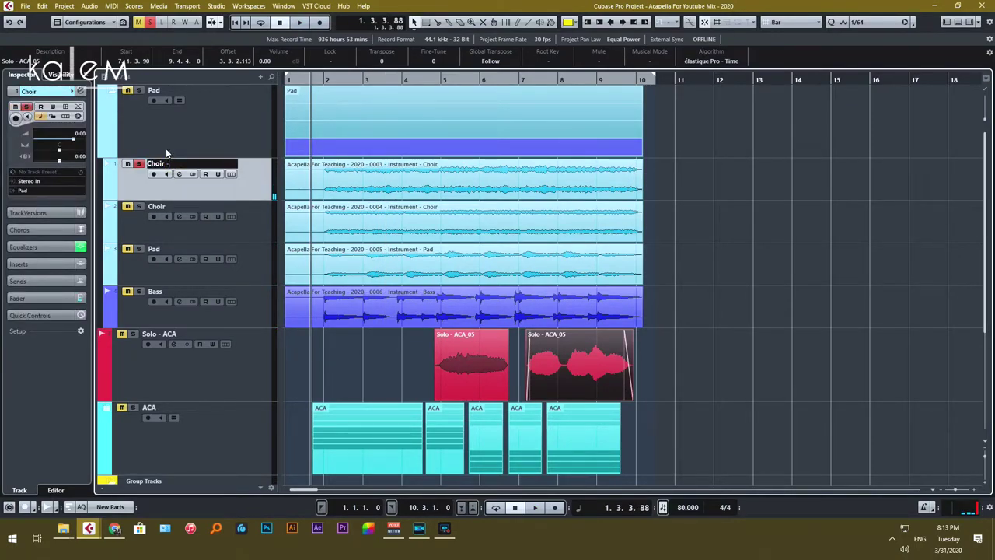
key("Return")
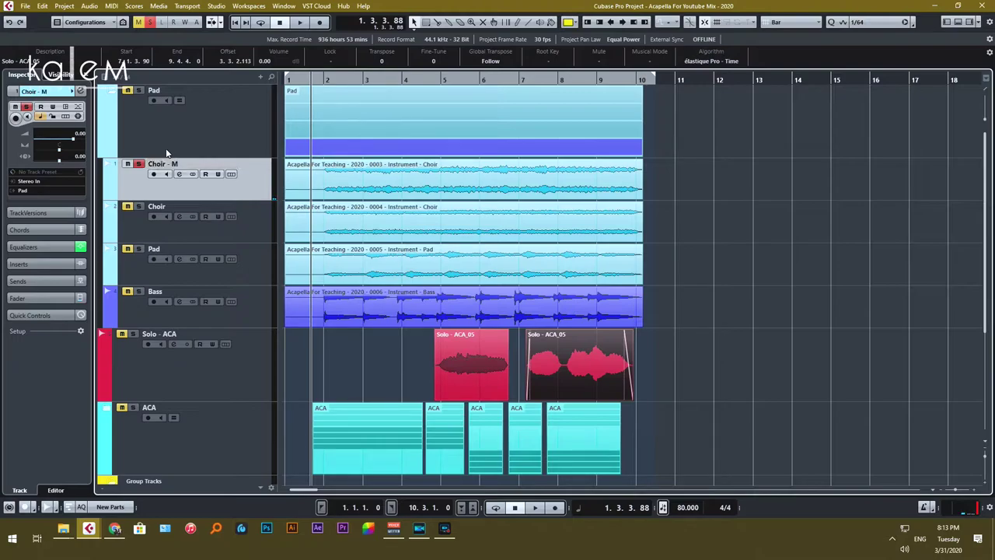
left_click(138, 164)
Audition the second Choir track in solo and rename it as Choir - A
key("space")
key("space")
left_click(138, 206)
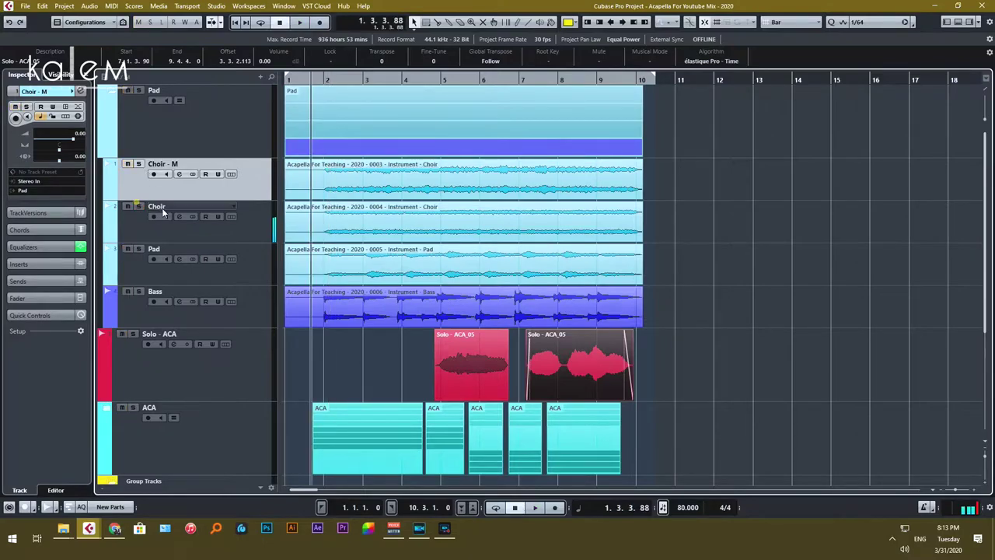
double_click(172, 207)
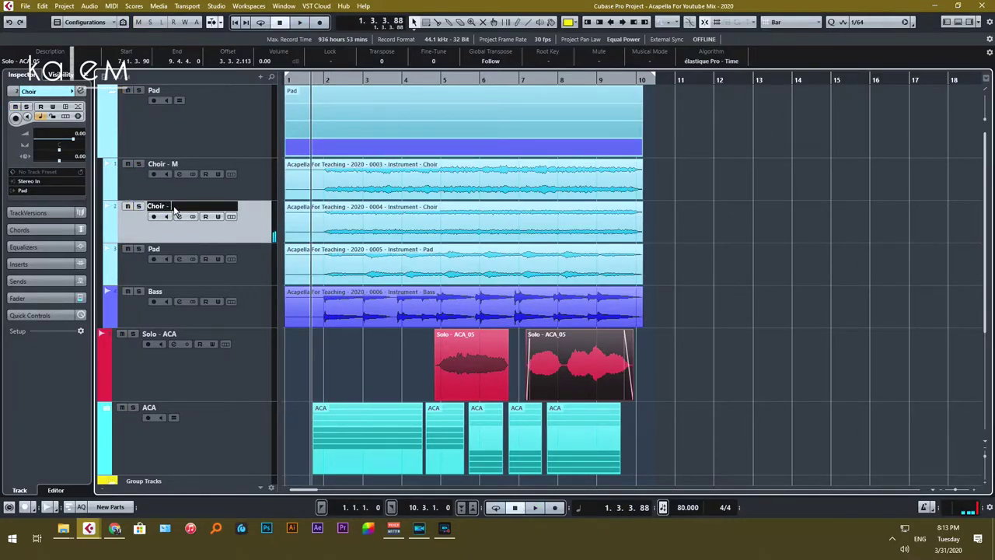
type("Choir - A")
key("Return")
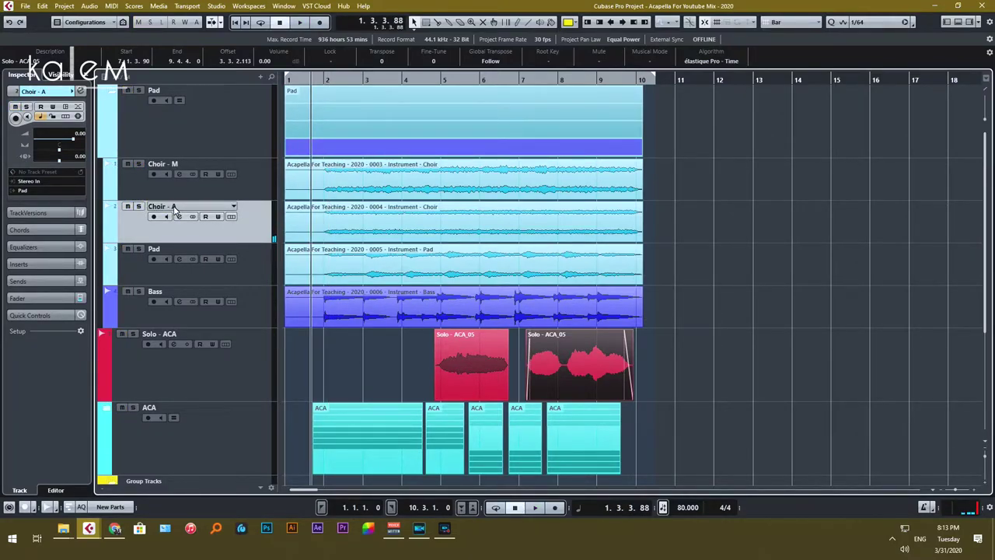
Audition the Pad audio track in solo, and clear the event selection
left_click(137, 249)
key("space")
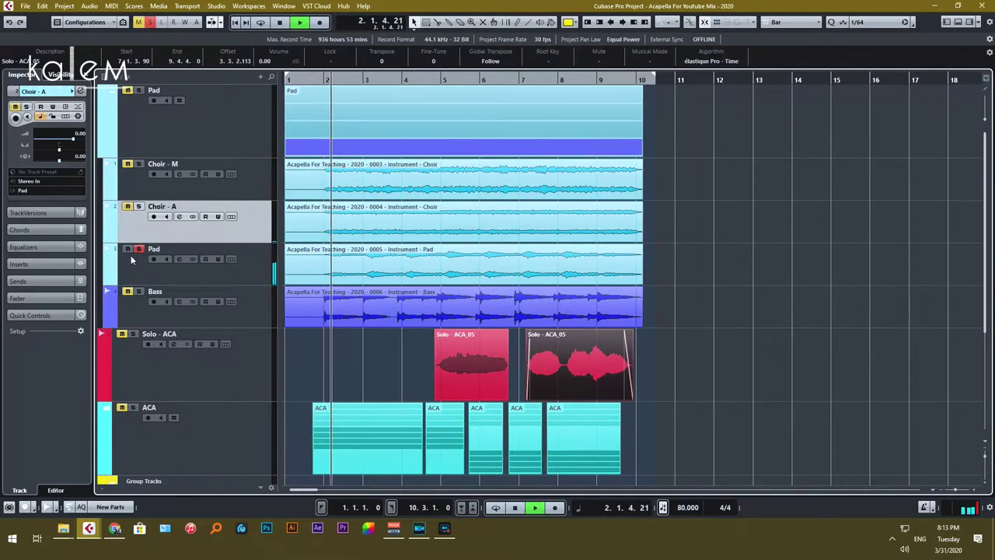
left_click(828, 207)
Open the channel settings of Choir - M and switch off equalizer bands 1 and 2
left_click(179, 174)
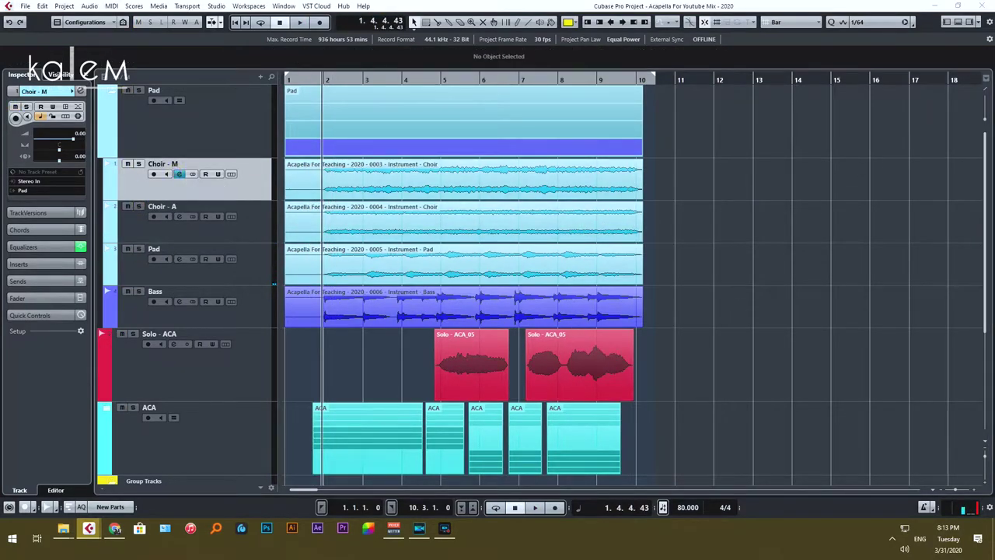
left_click_drag(526, 152, 343, 52)
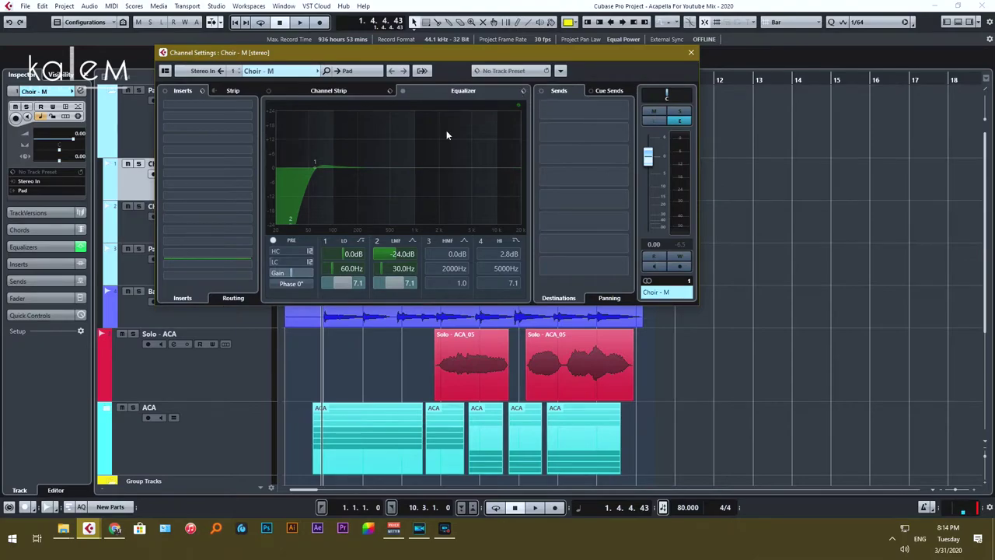
double_click(315, 167)
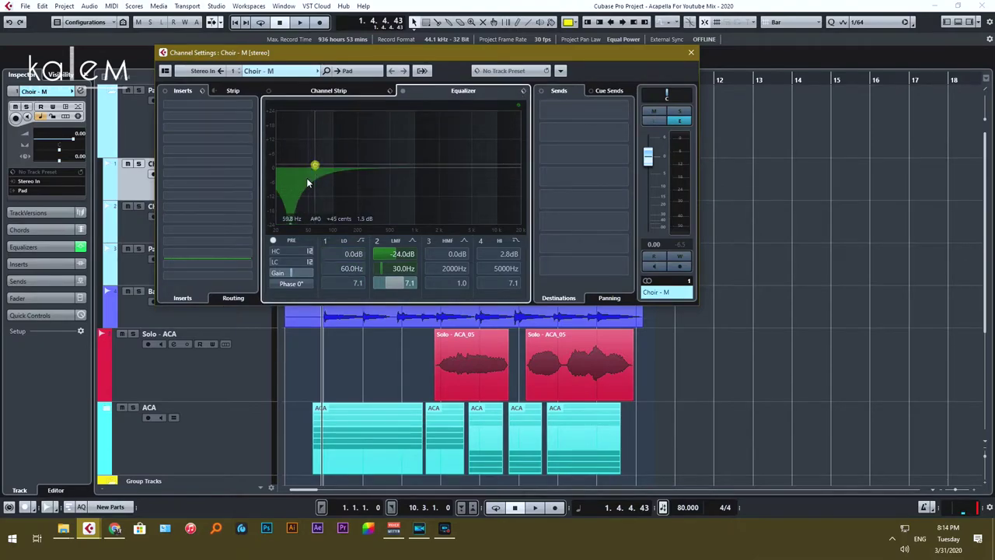
double_click(292, 221)
Search the plug-ins for api and load API-550A Stereo in the first insert slot of Choir - M
left_click(248, 115)
type("api")
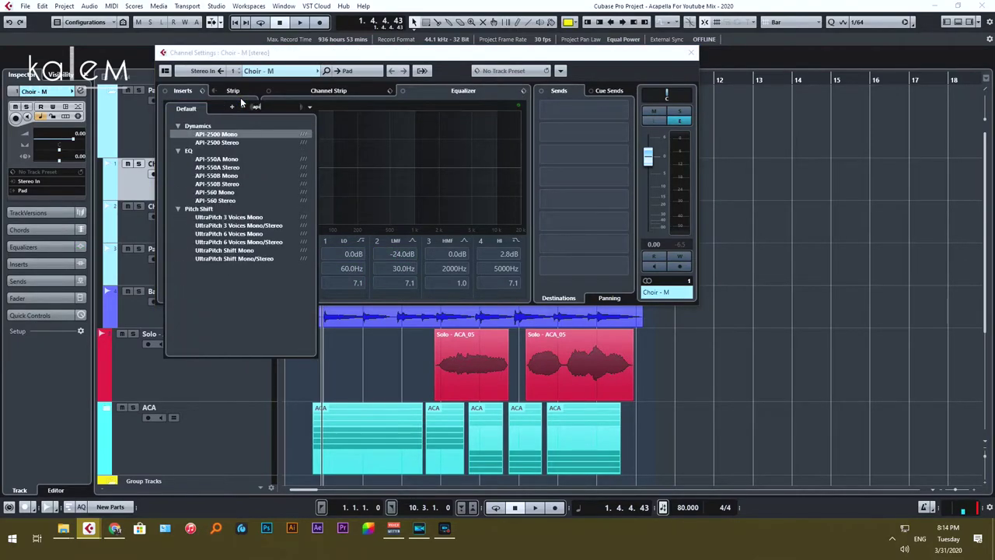
left_click(233, 167)
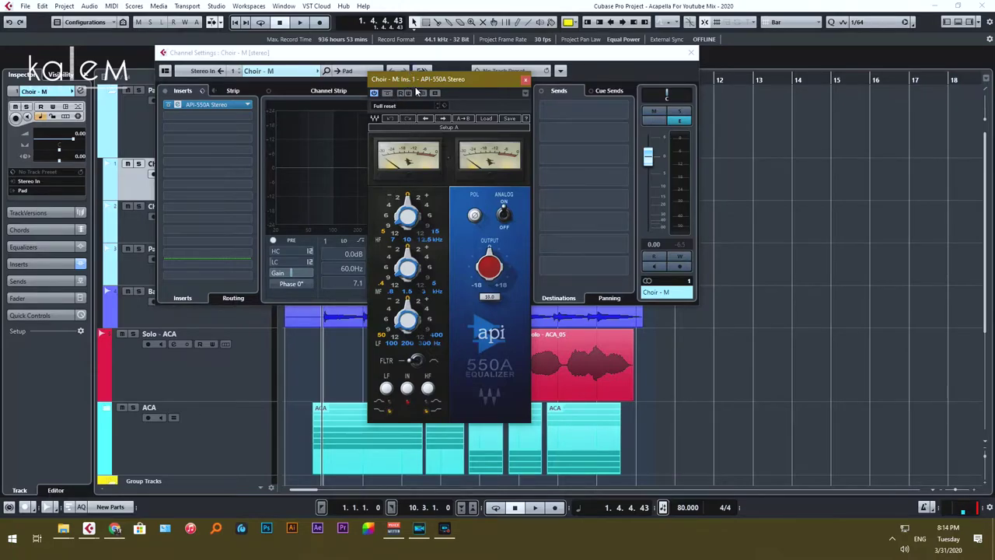
Move the API-550A window clear of the channel settings, close the channel settings, and audition Choir - M in solo
left_click_drag(451, 86, 436, 74)
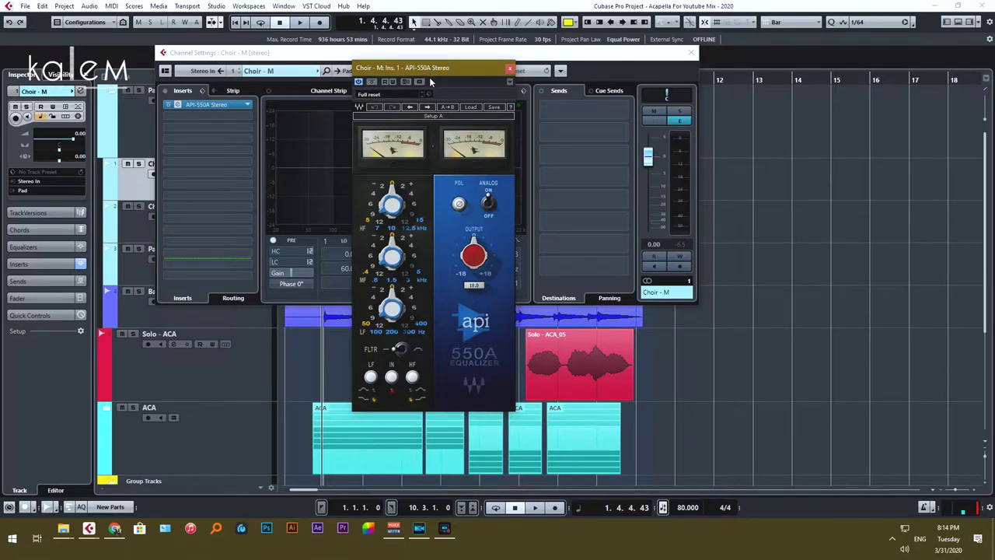
left_click_drag(430, 70, 753, 64)
left_click_drag(597, 59, 481, 99)
left_click_drag(724, 57, 454, 69)
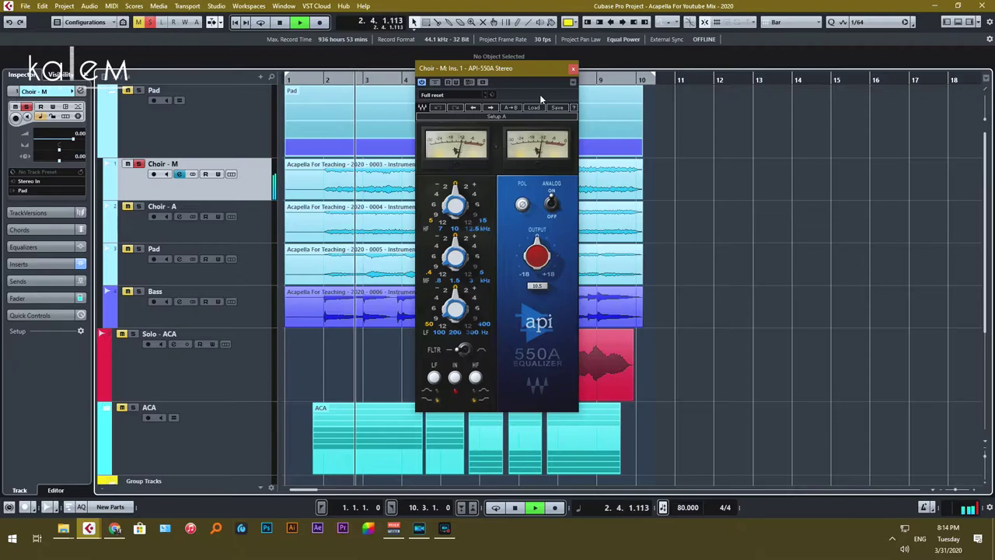
key("space")
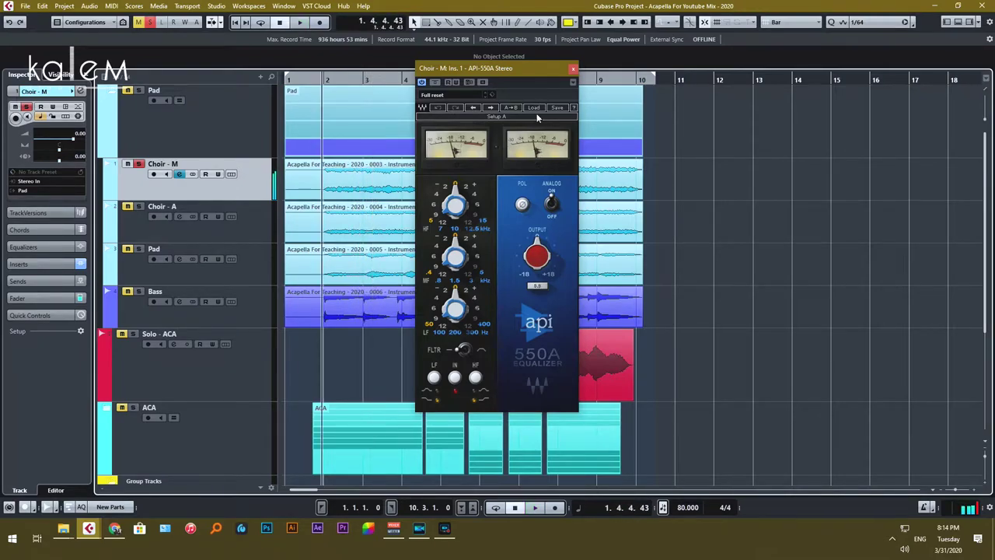
Load the Voice factory preset Backing Vox in the API-550A on Choir - M and audition it
left_click(538, 106)
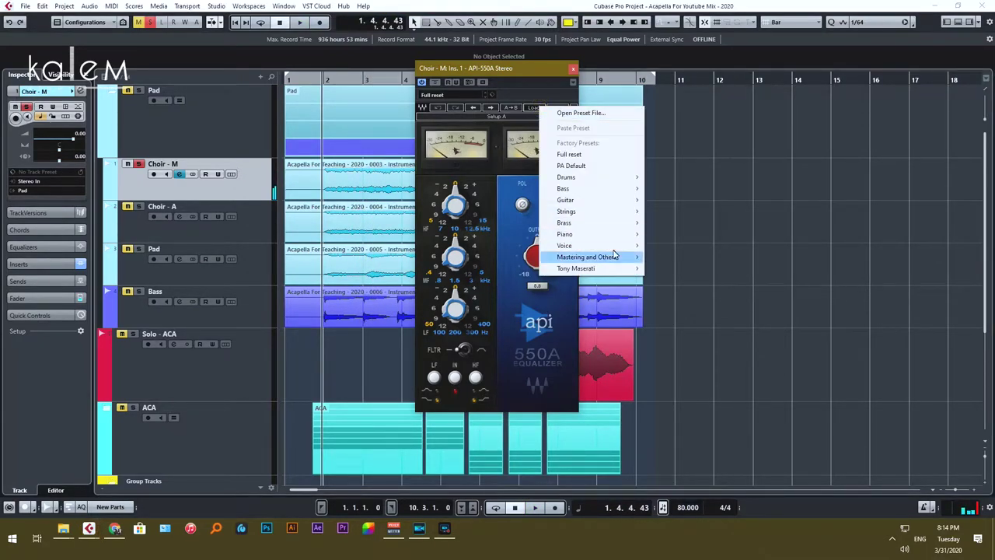
mouse_move(598, 246)
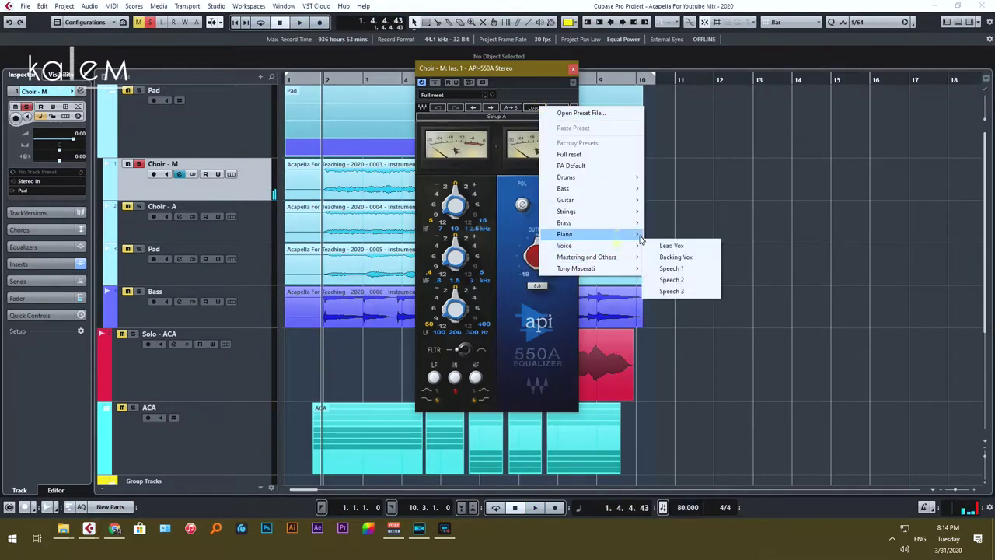
left_click(698, 261)
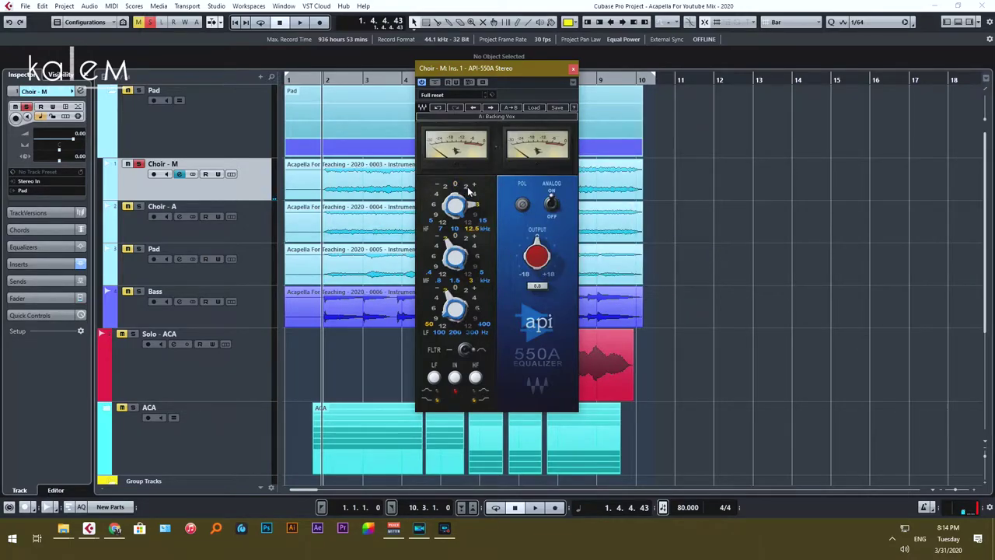
key("space")
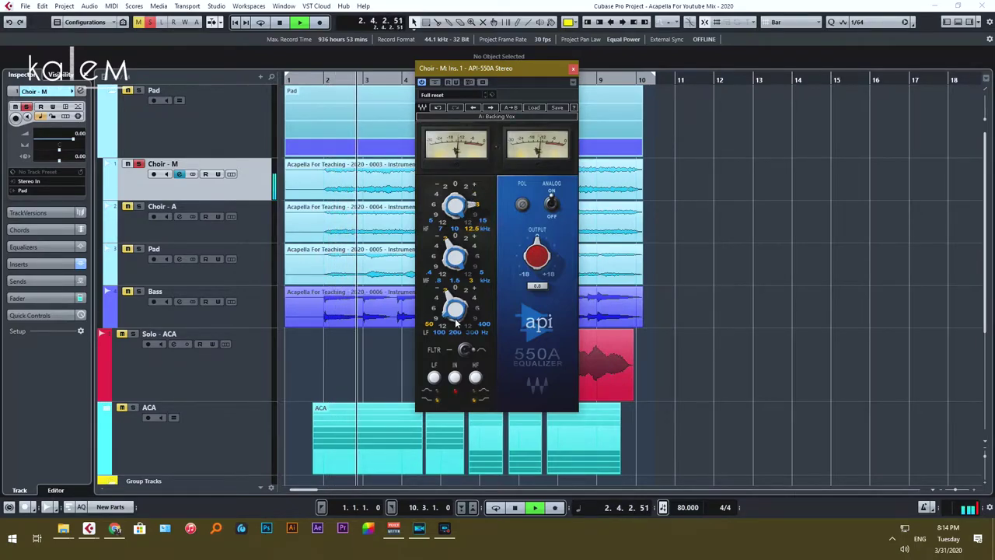
mouse_move(457, 323)
key("space")
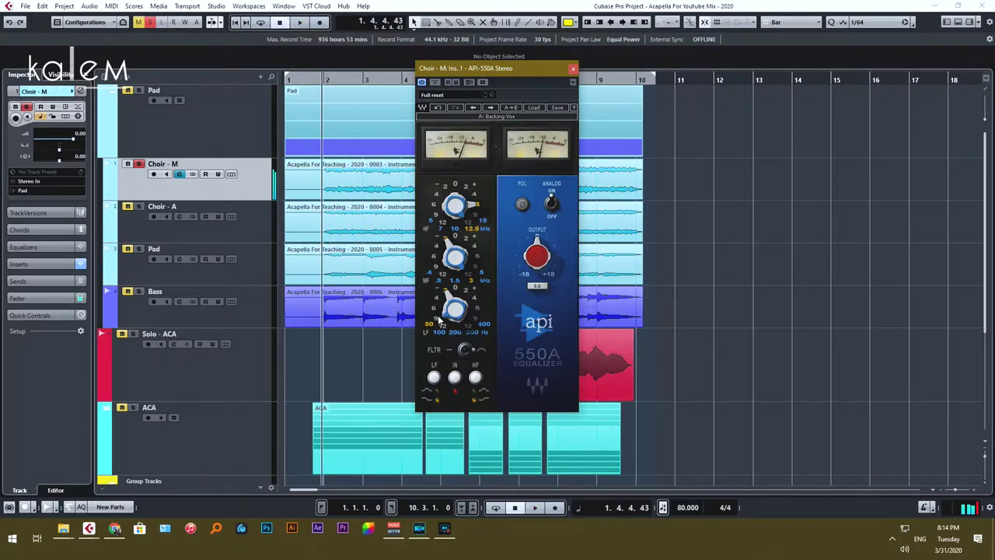
Cut the low band further and reduce the high-frequency boost to +4 on Choir - M's API-550A while auditioning, and close the plug-in
left_click(433, 311)
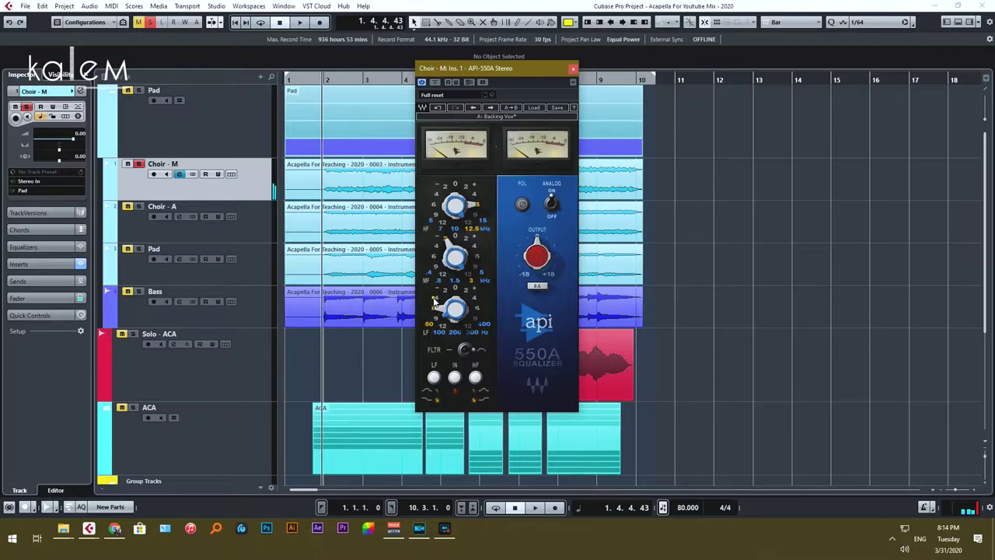
key("space")
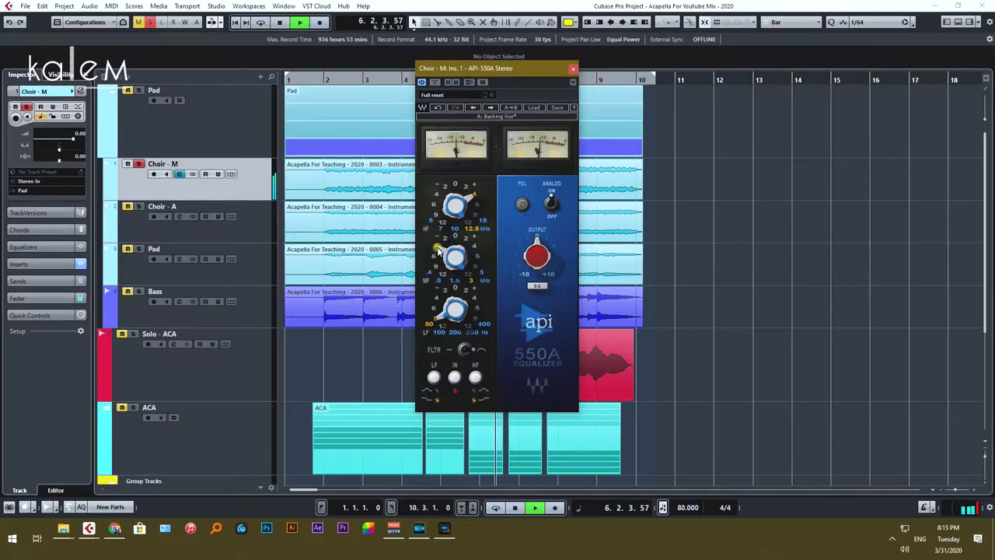
key("space")
left_click(574, 70)
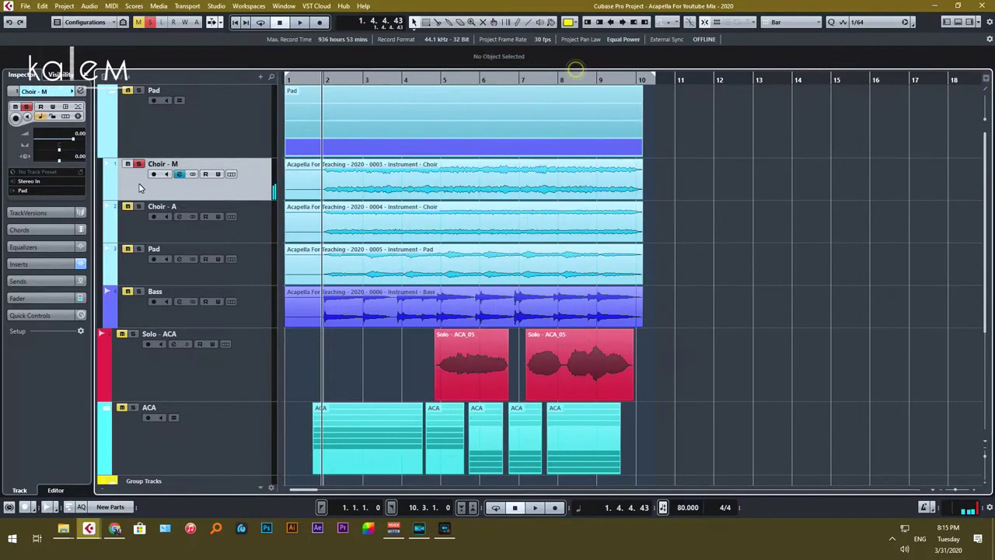
Solo Choir - A instead of Choir - M and open the channel settings of Choir - A
left_click(138, 164)
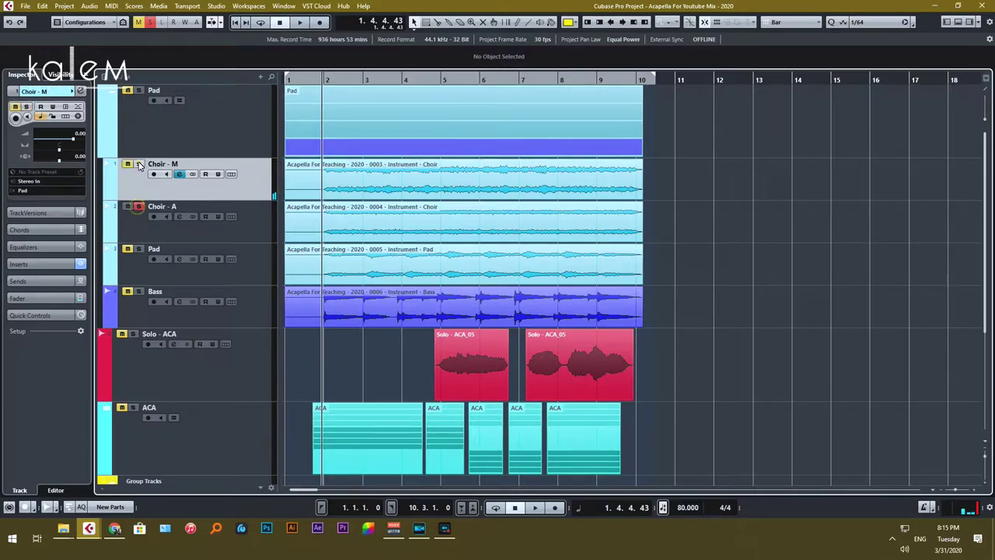
left_click(202, 217)
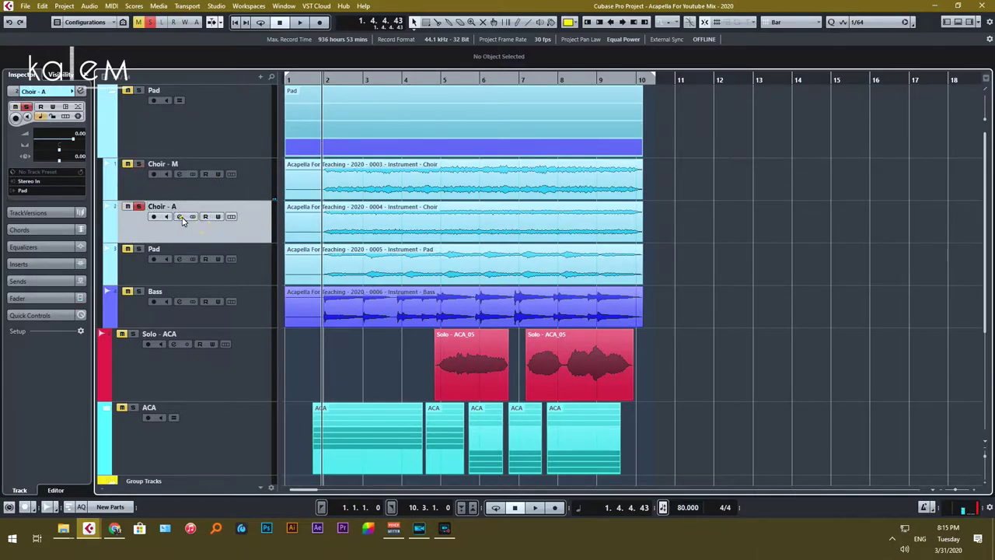
left_click(179, 216)
left_click(556, 182)
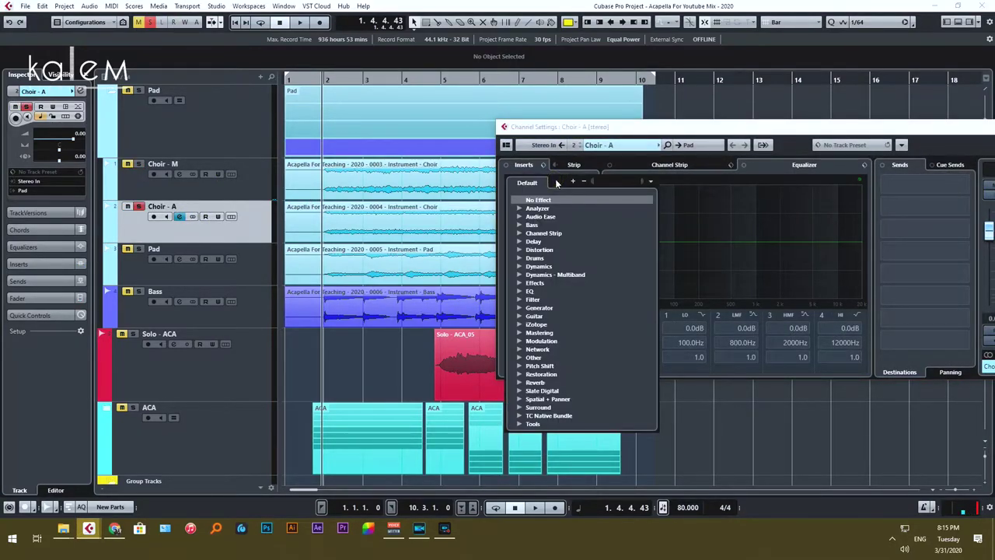
type("api")
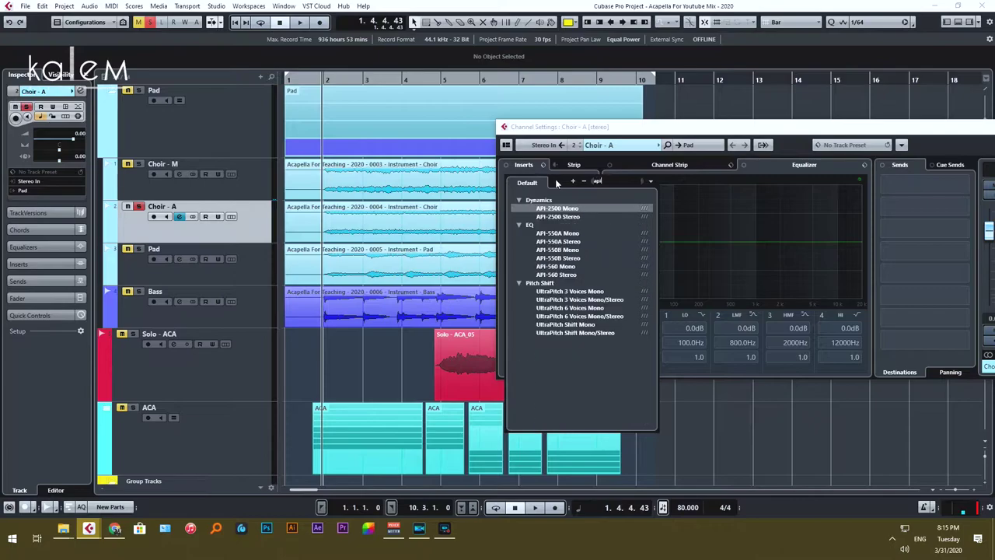
left_click(561, 233)
left_click(582, 111)
left_click_drag(555, 179, 672, 103)
Search the plug-ins for api and load API-550A Stereo in the first insert slot of Choir - A
left_click(555, 179)
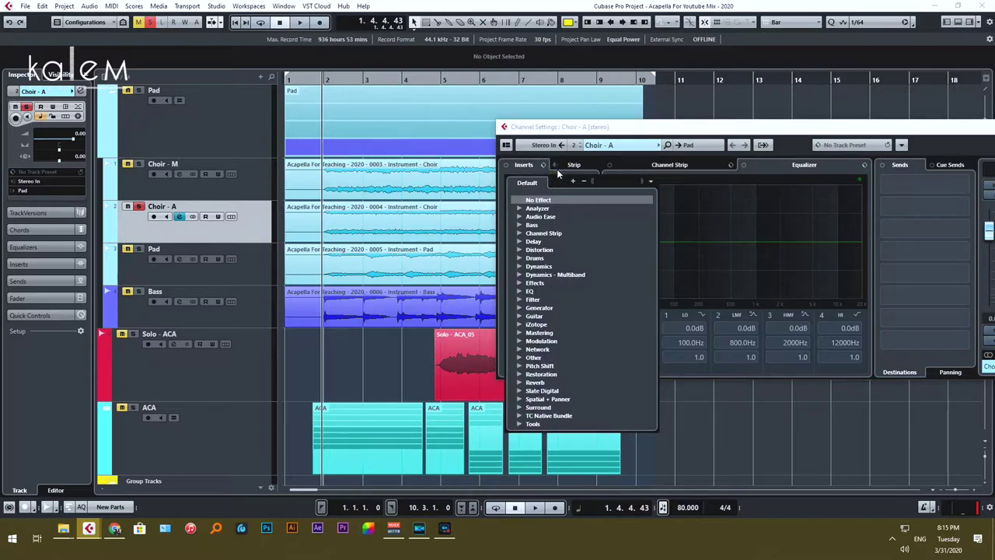
type("api")
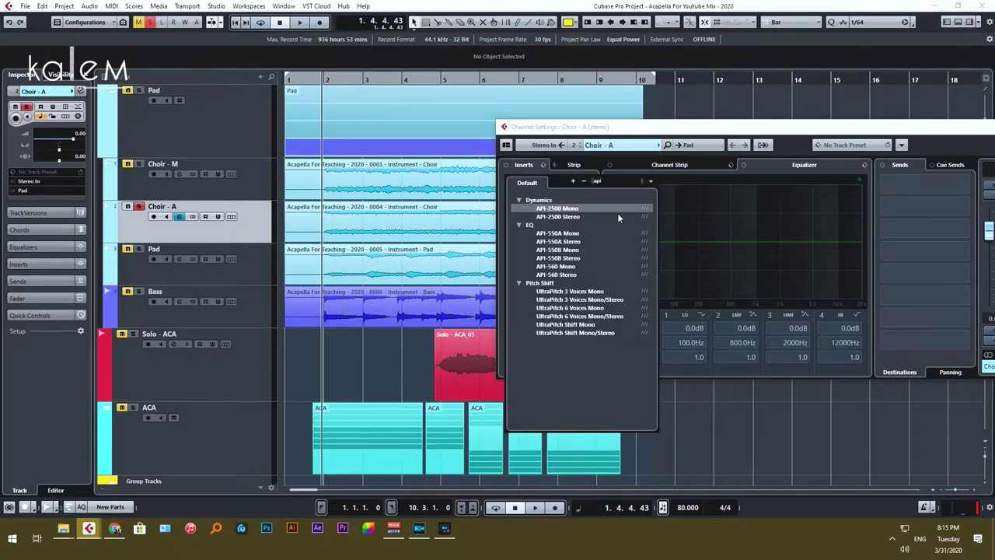
left_click(584, 241)
left_click(521, 178)
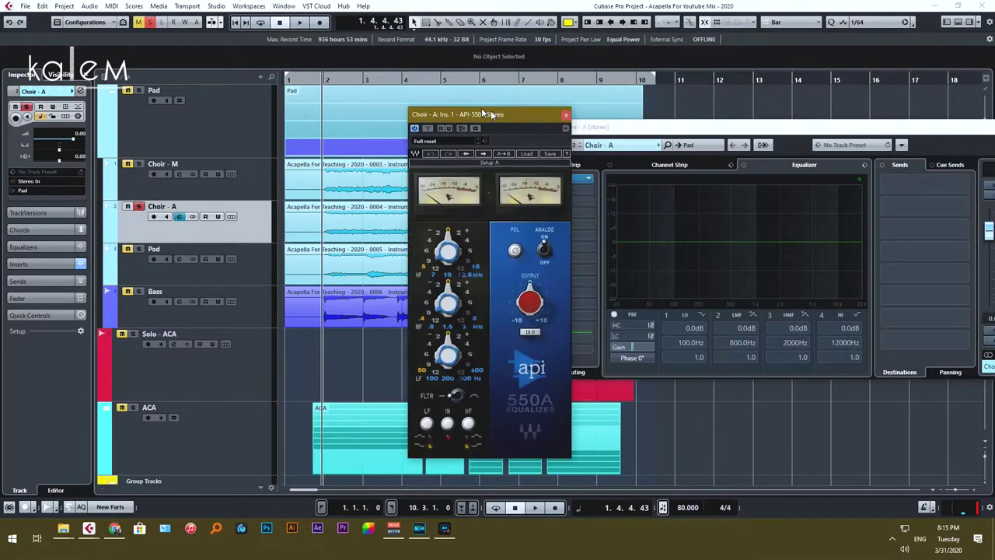
Load the Voice factory preset Backing Vox in the API-550A on Choir - A
left_click_drag(481, 107, 394, 67)
left_click(424, 107)
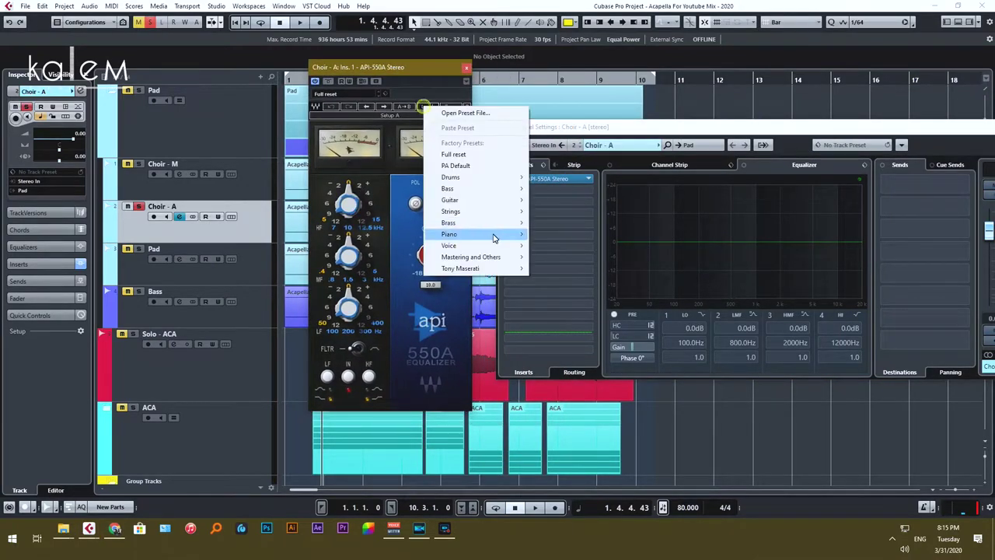
mouse_move(506, 244)
left_click(553, 258)
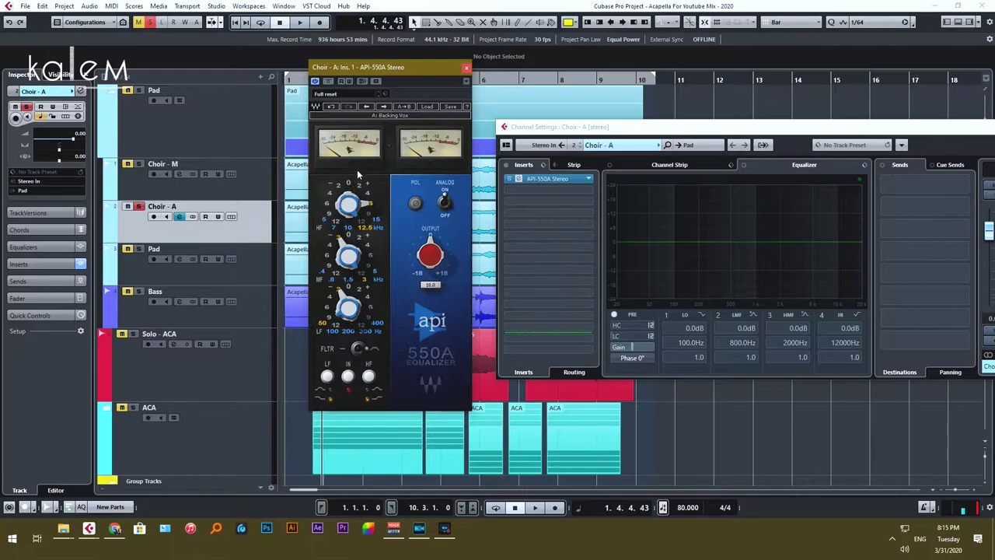
Audition Choir - A, reduce its API-550A high-frequency boost to +4, and close the plug-in and the channel settings
left_click_drag(381, 67, 660, 99)
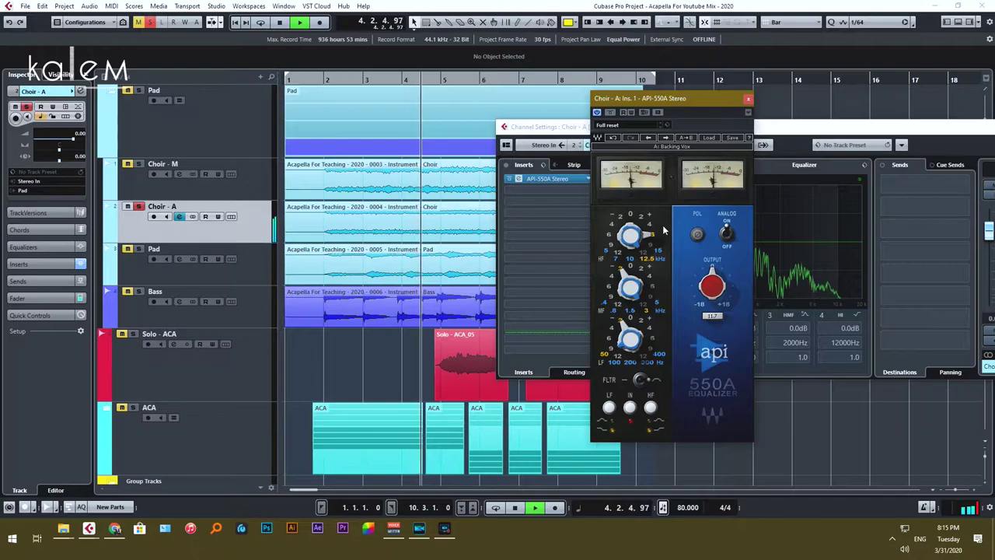
left_click(651, 225)
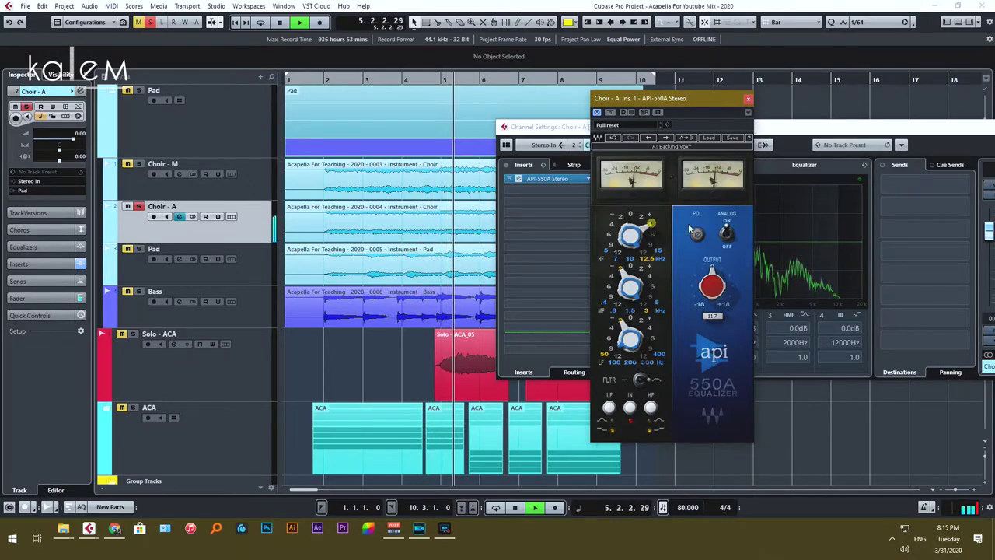
key("space")
left_click(748, 101)
left_click_drag(648, 126, 195, 107)
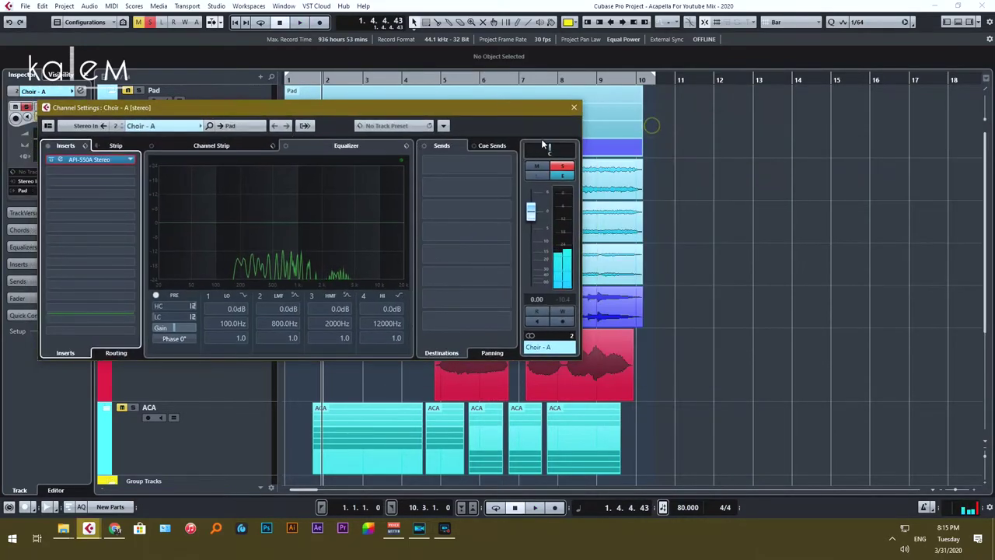
left_click(575, 108)
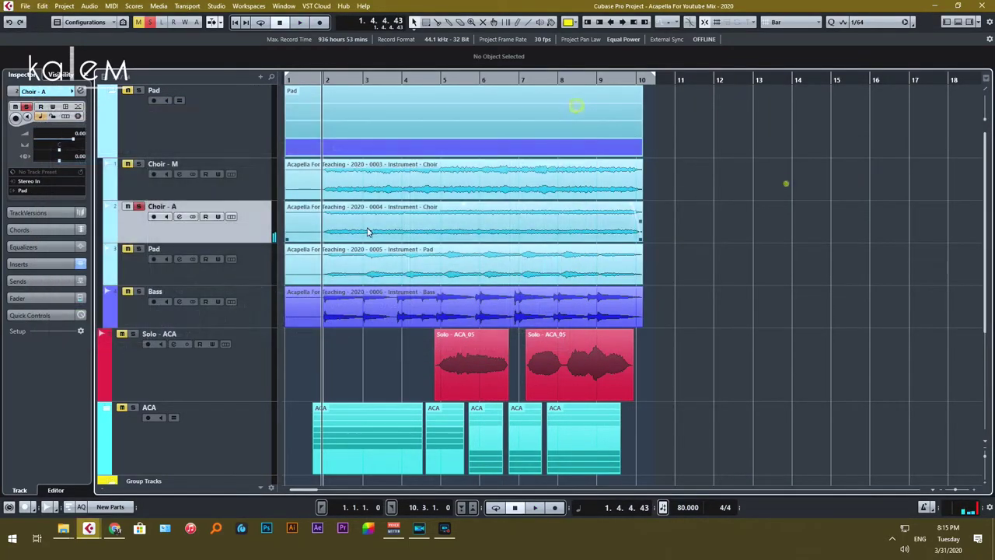
Solo the Pad audio track instead of Choir - A and start playback to audition it
left_click(139, 207)
left_click(139, 250)
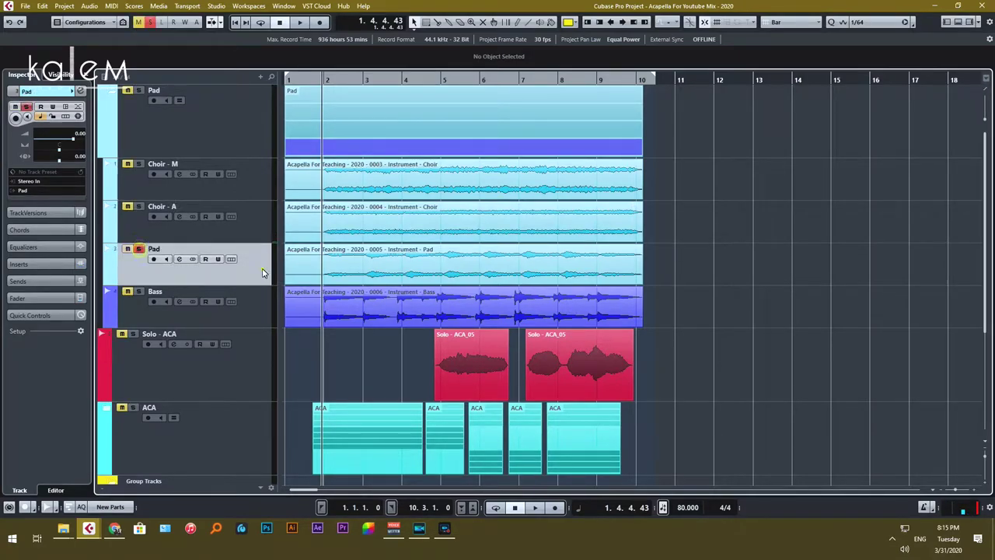
left_click(466, 260)
left_click(785, 210)
left_click(397, 274)
left_click(765, 220)
left_click(515, 267)
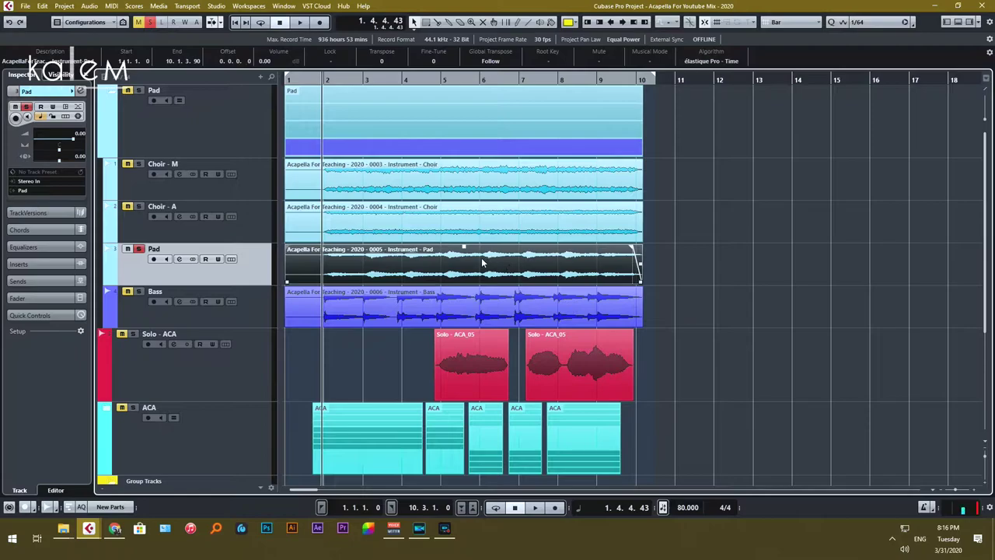
left_click(723, 202)
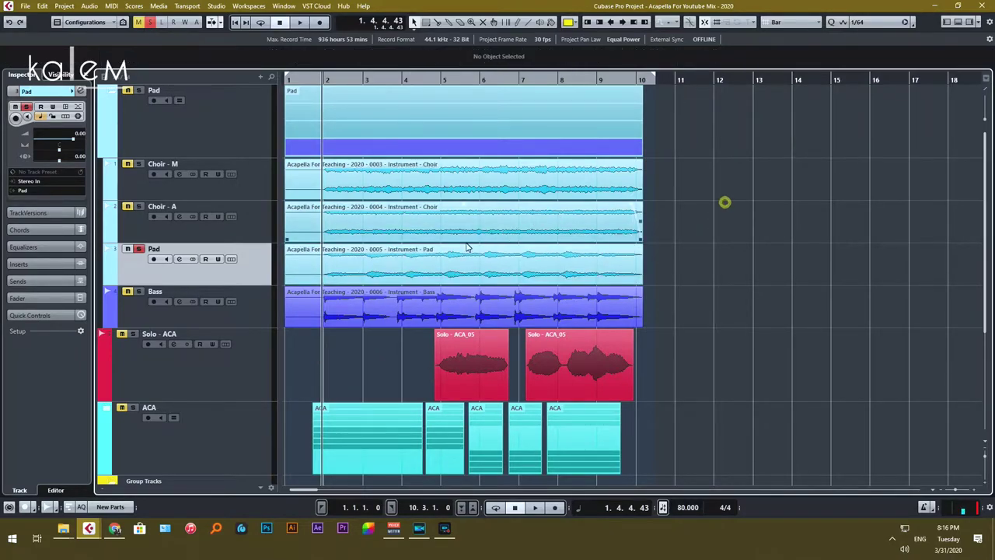
key("space")
Stop playback, lower the Pad audio event's volume to about -6.37 dB, and clear the event selection
left_click(464, 252)
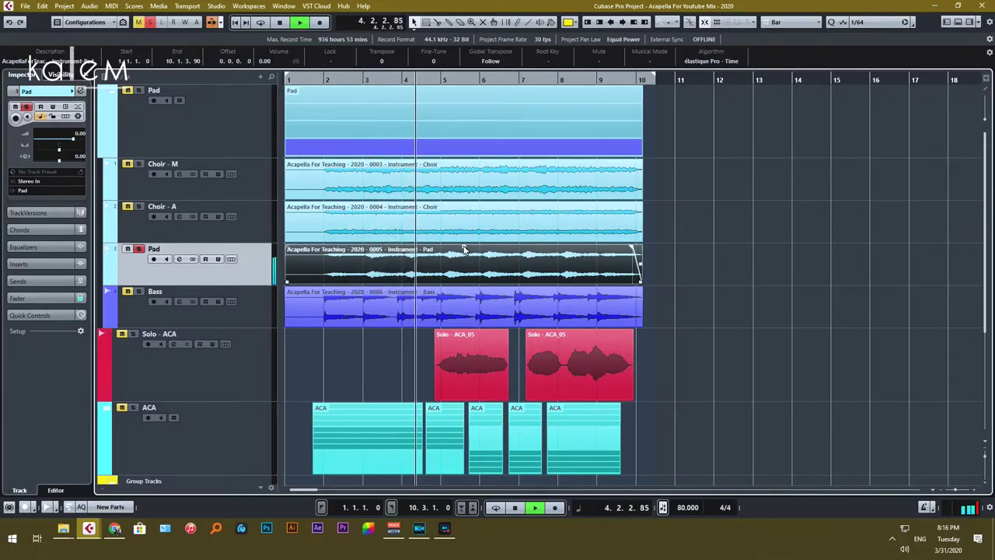
key("space")
left_click_drag(464, 248, 464, 266)
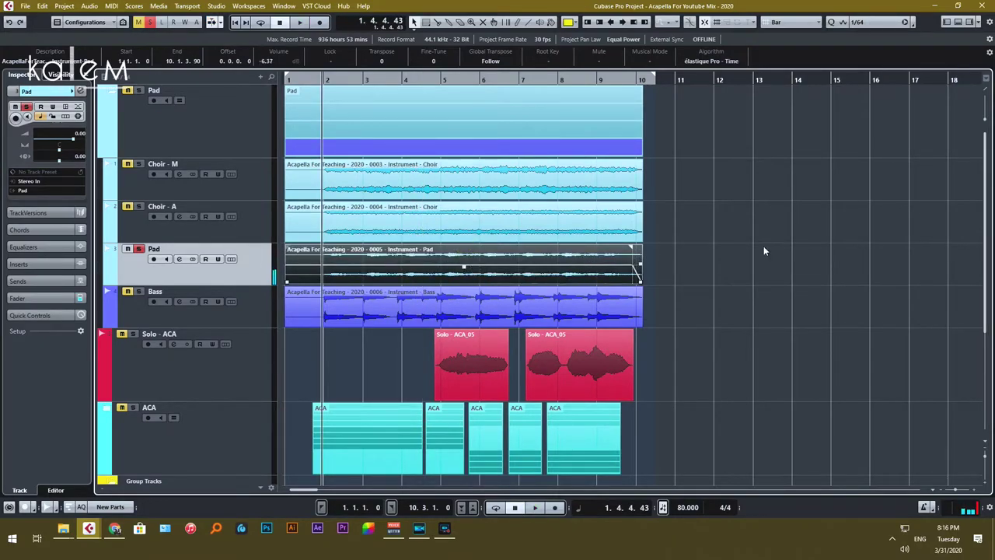
left_click(871, 238)
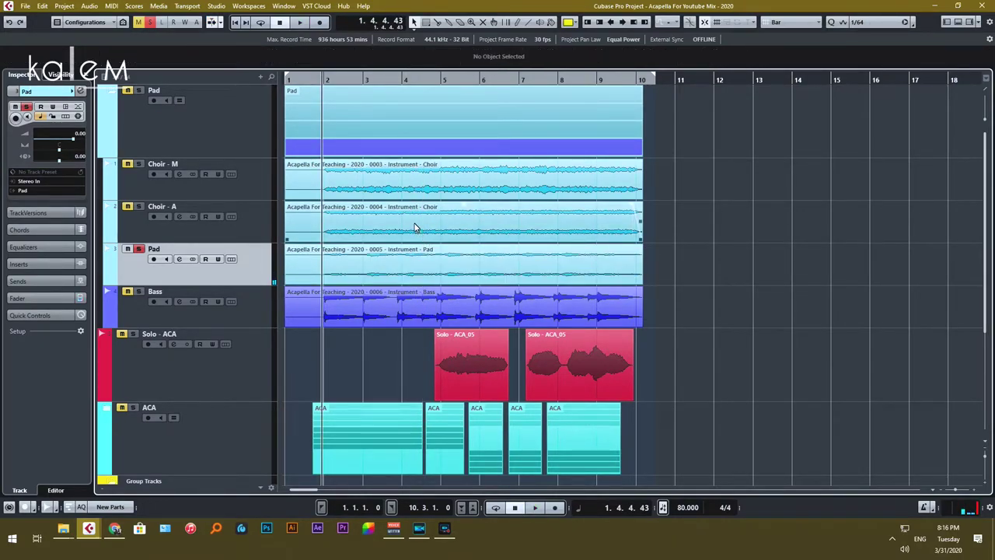
Deactivate all solo states in the project
left_click(149, 23)
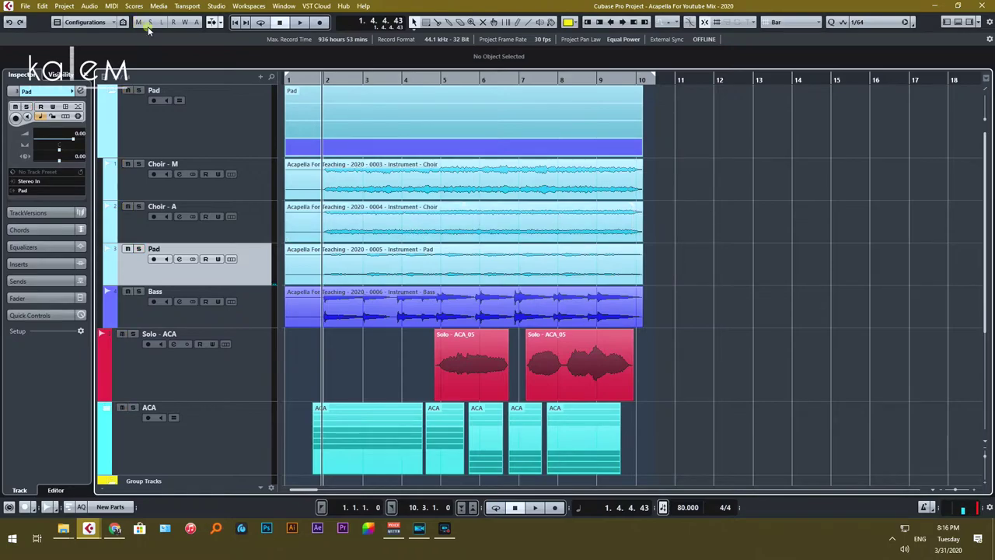
scroll(716, 190, "down", 3)
scroll(716, 191, "up", 3)
left_click(248, 298)
left_click(180, 301)
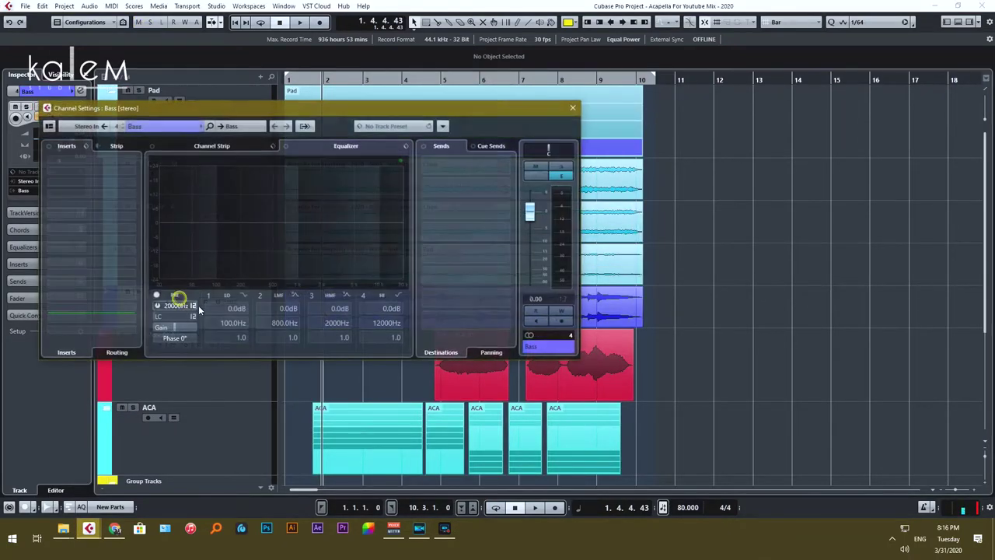
left_click(571, 108)
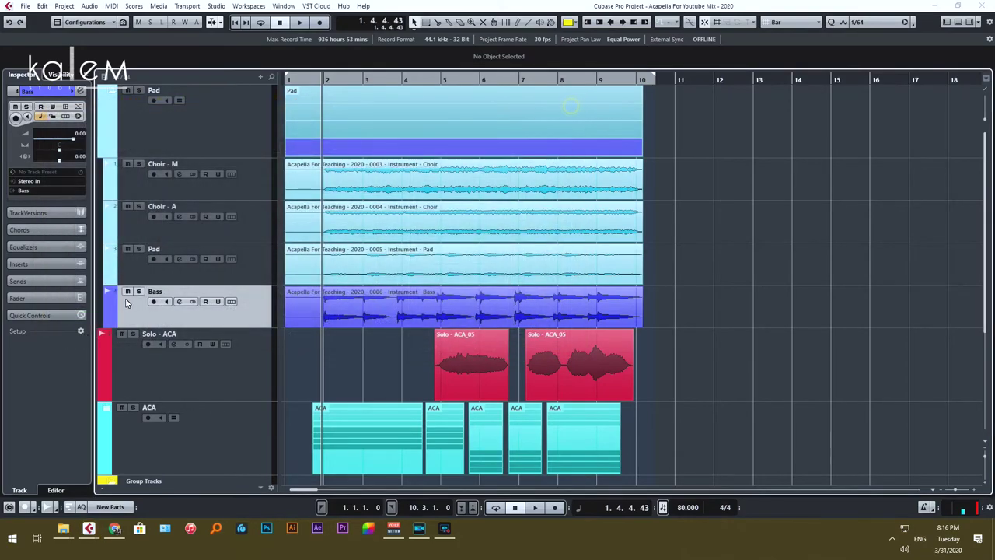
Audition the Bass track in solo and open its channel settings
left_click(139, 293)
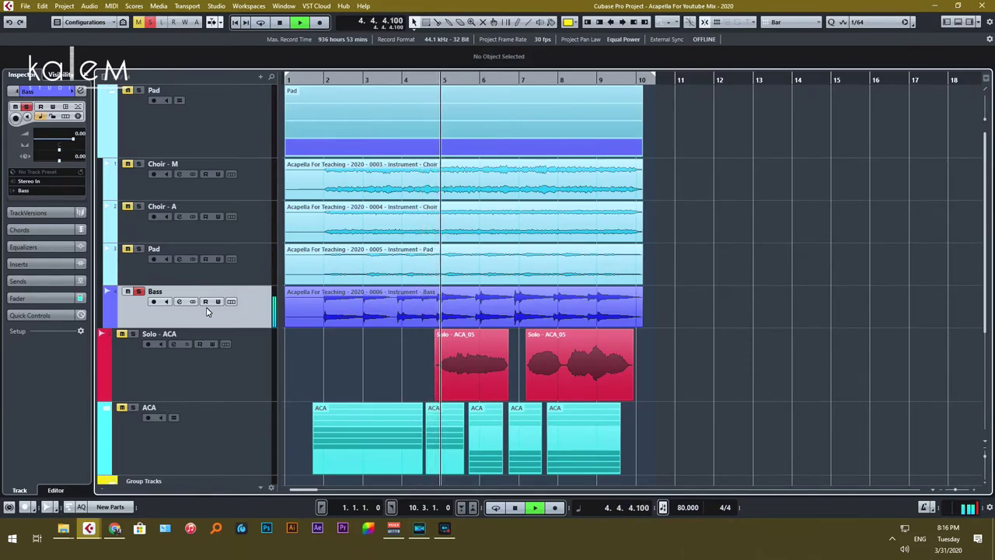
key("space")
left_click(175, 301)
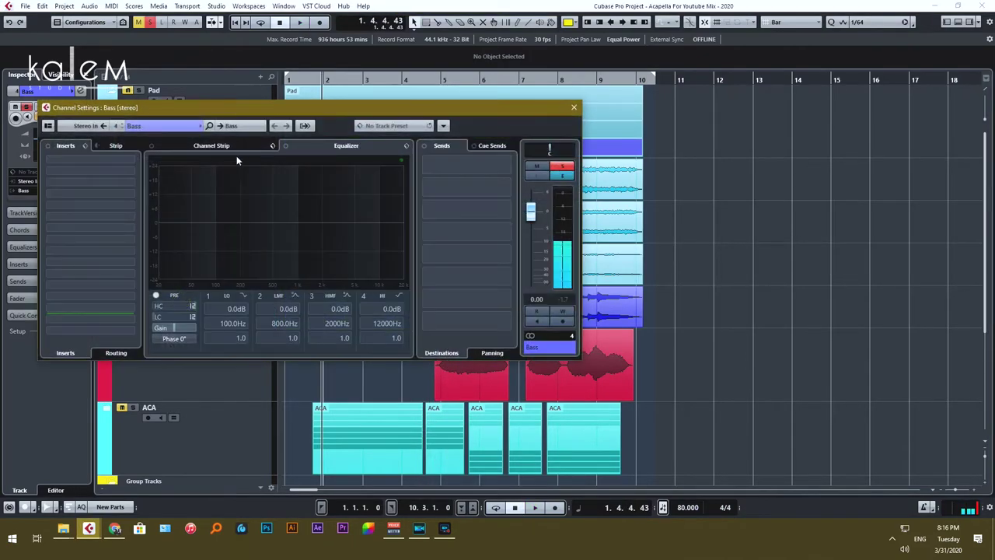
Insert the API-550A Stereo equalizer on the Bass track and load its Bass 2 factory preset
left_click(129, 165)
type("api")
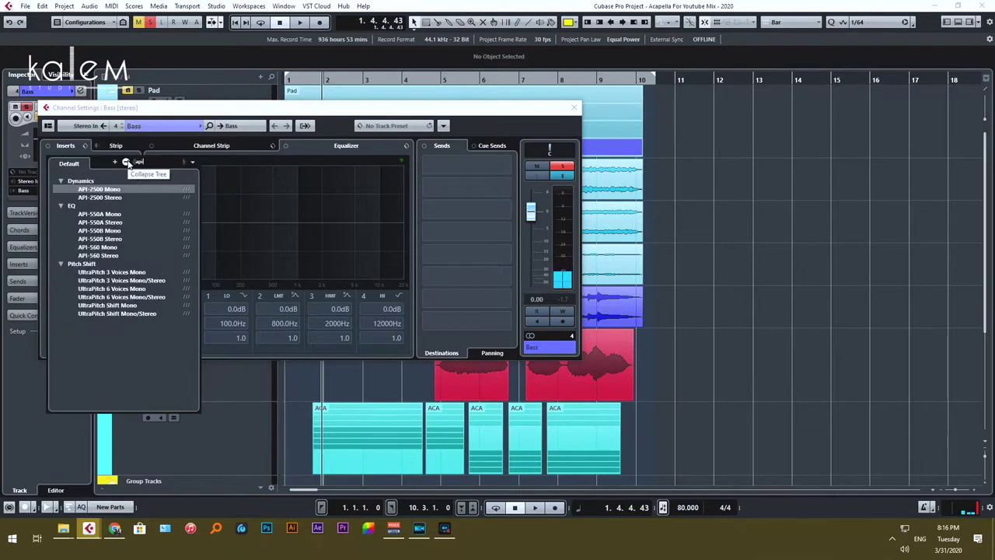
left_click(121, 223)
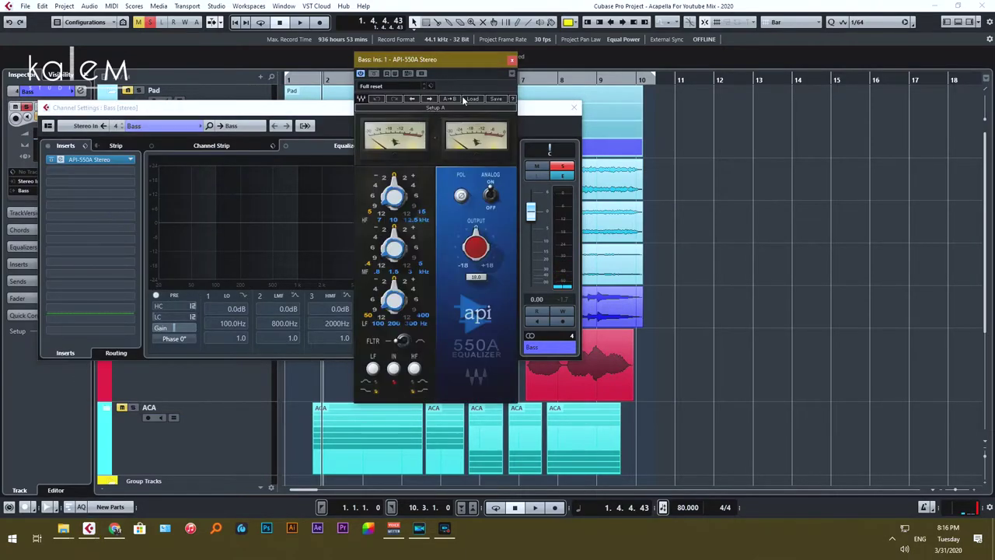
left_click(463, 99)
mouse_move(548, 181)
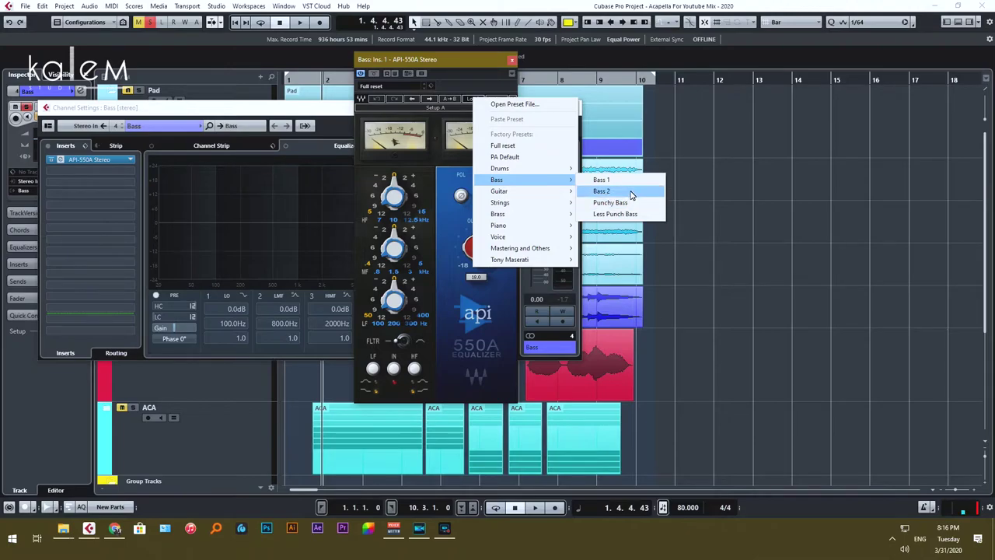
left_click(602, 191)
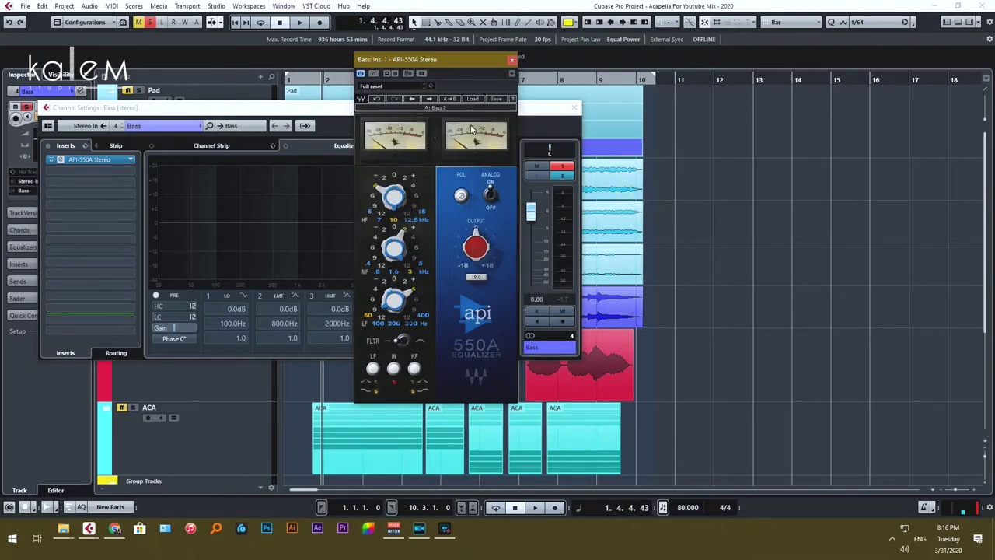
Adjust the API-550A's high and low band gains while auditioning the bass, and close the plug-in
left_click(573, 108)
left_click_drag(412, 59, 619, 79)
key("space")
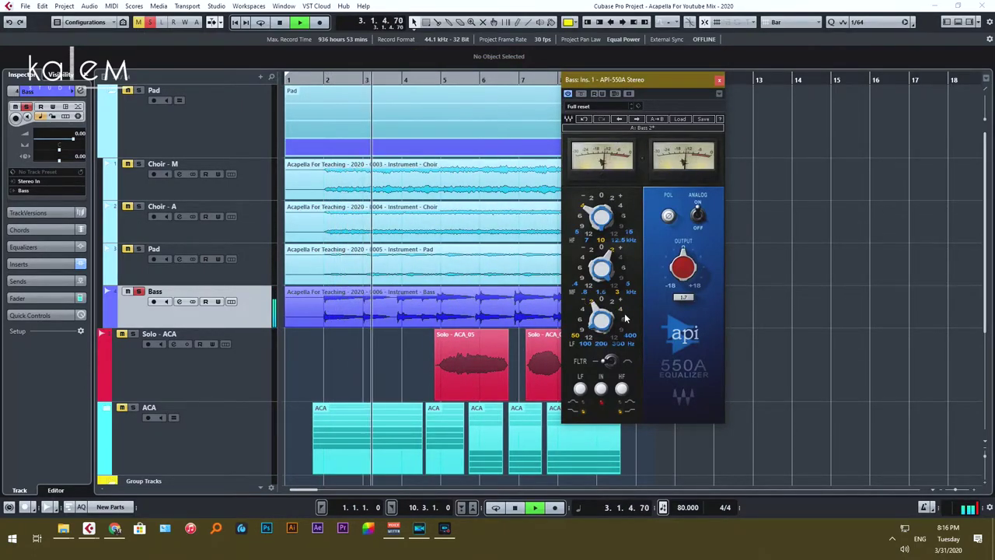
key("space")
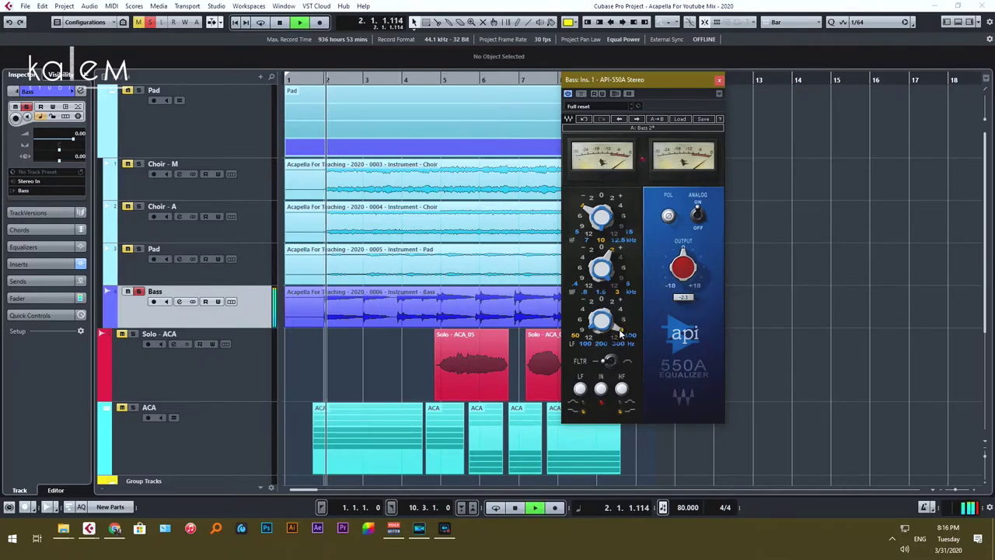
key("space")
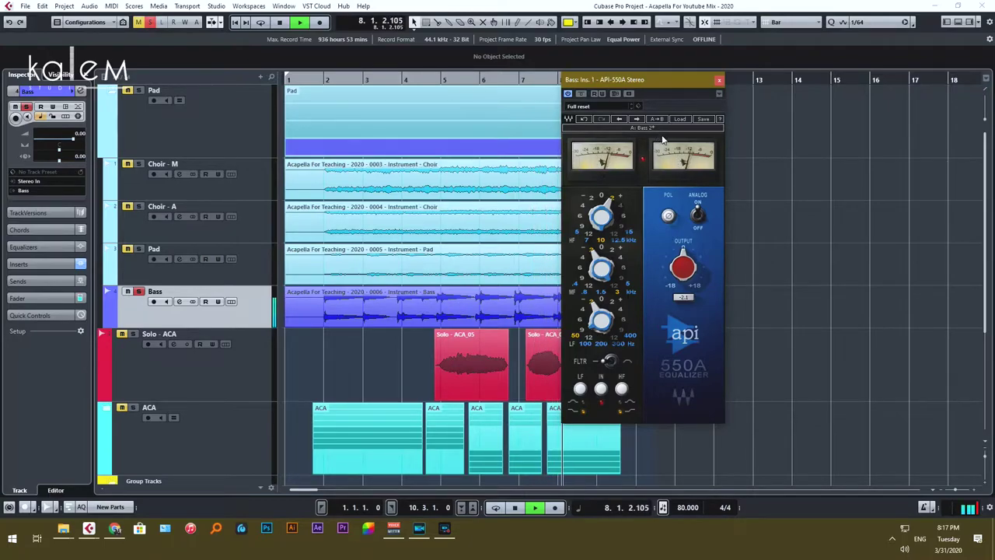
key("space")
left_click(719, 81)
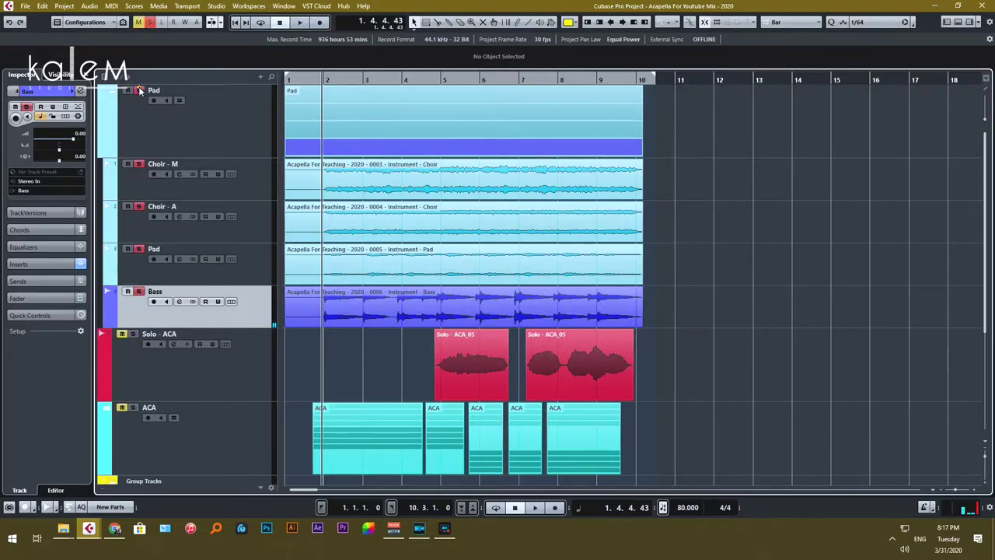
Audition the soloed Pad folder and lower the Choir - A event's volume to about -7.63 dB
left_click(429, 167)
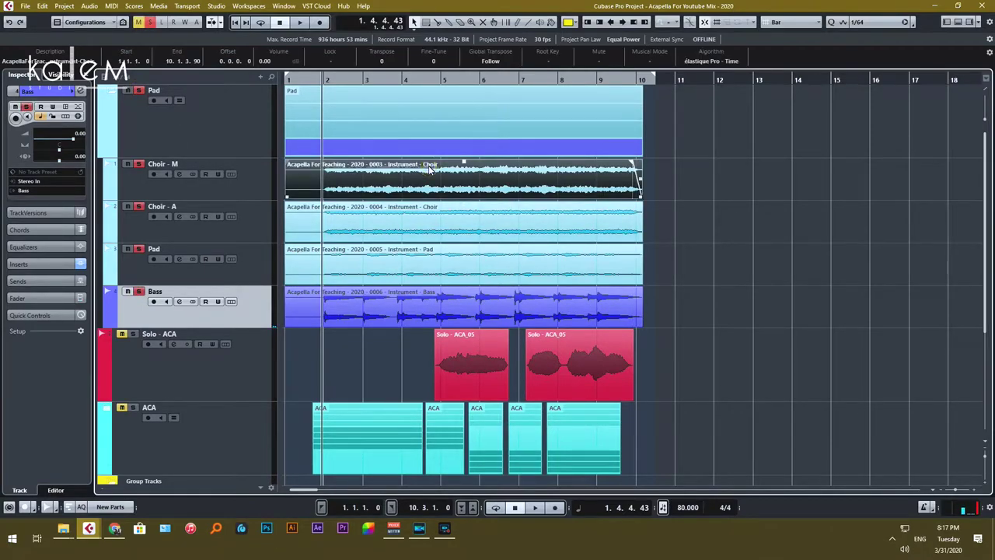
key("space")
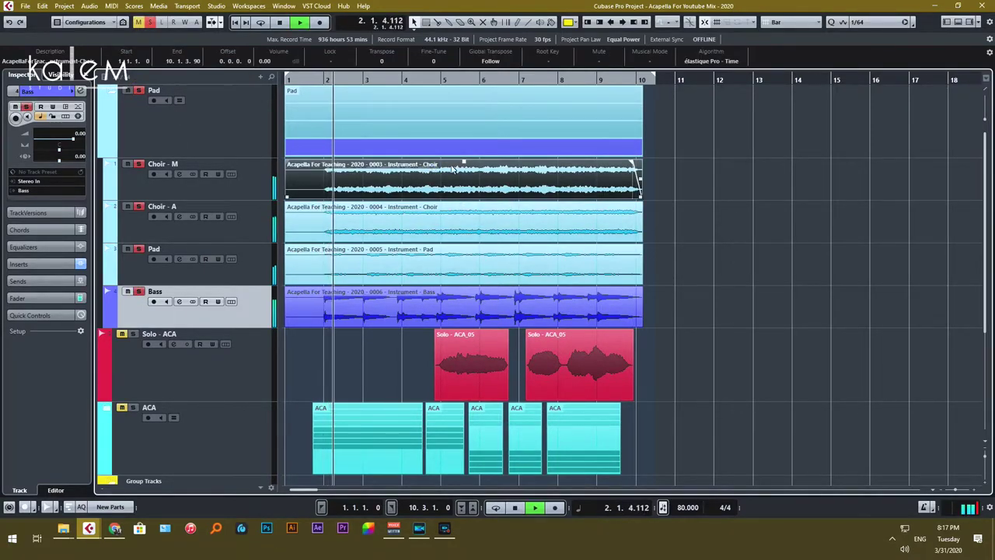
left_click(467, 220)
key("space")
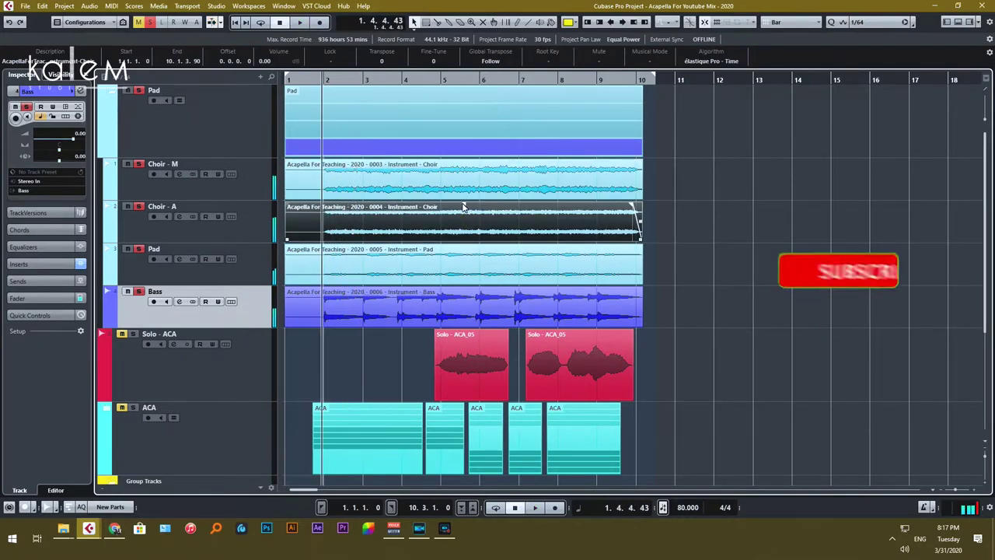
left_click_drag(463, 205, 460, 226)
key("space")
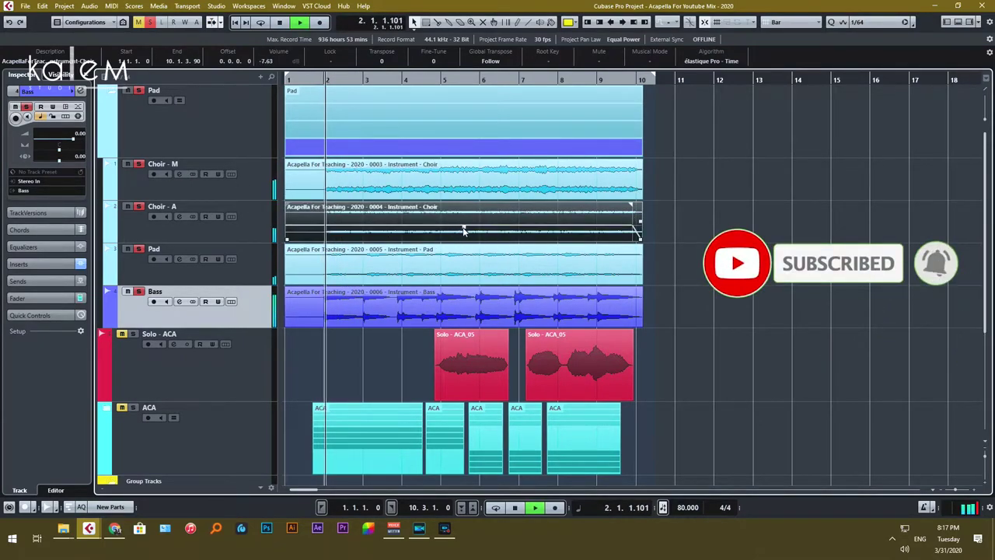
Lower the Pad event's volume to about -7.36 dB during playback, and take the Bass track out of solo
left_click(460, 269)
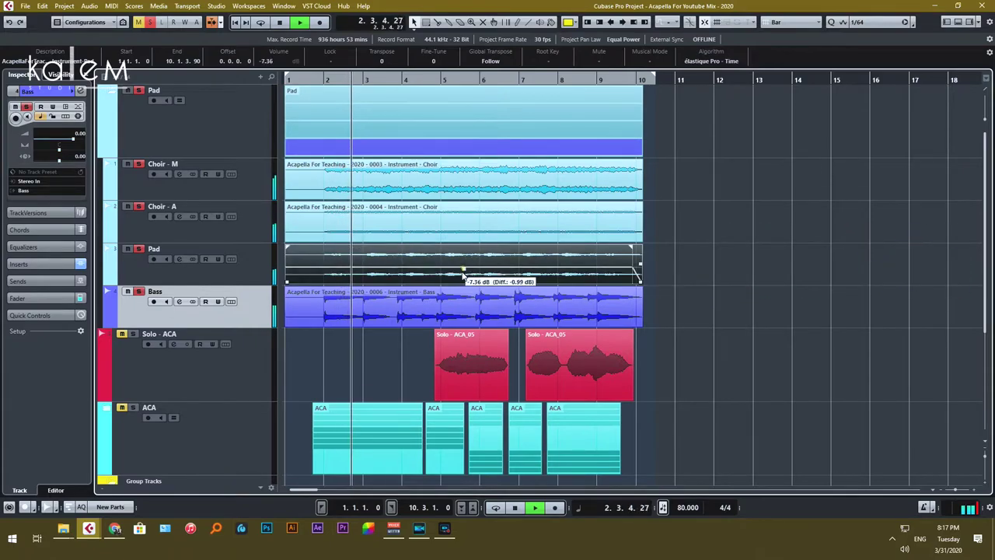
left_click(464, 293)
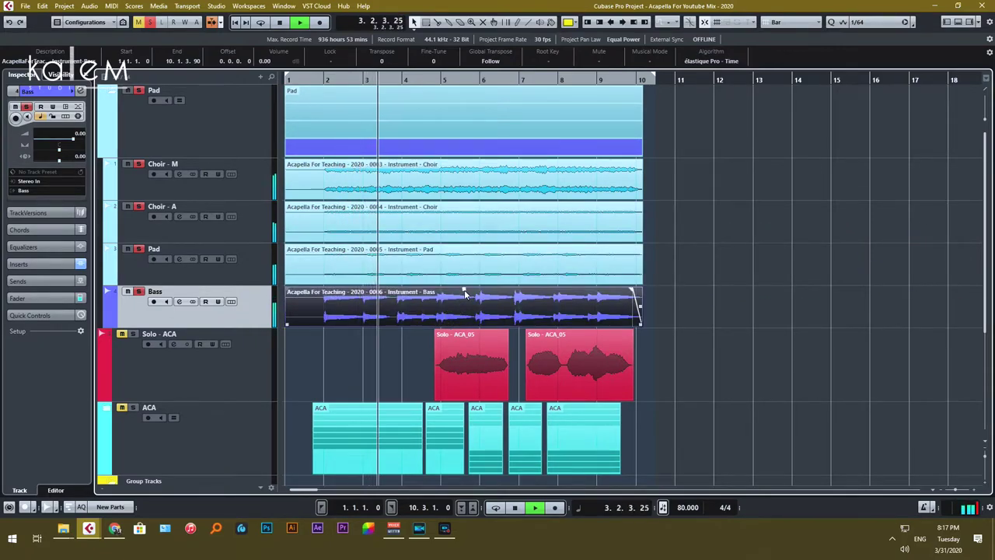
key("space")
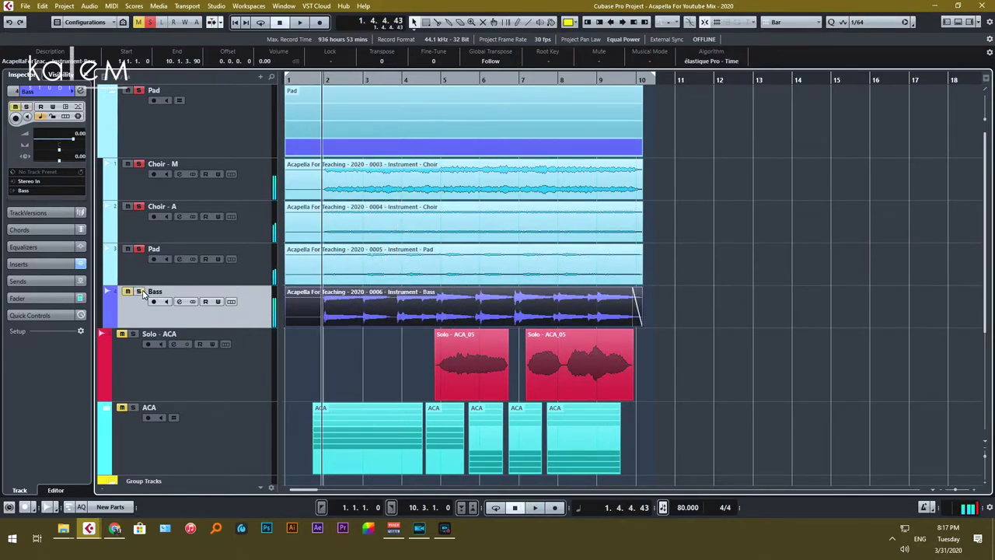
Lower the Choir - M event's volume to about -4.86 dB during playback and clear the event selection
key("space")
left_click(463, 190)
left_click_drag(463, 161, 463, 179)
left_click(711, 204)
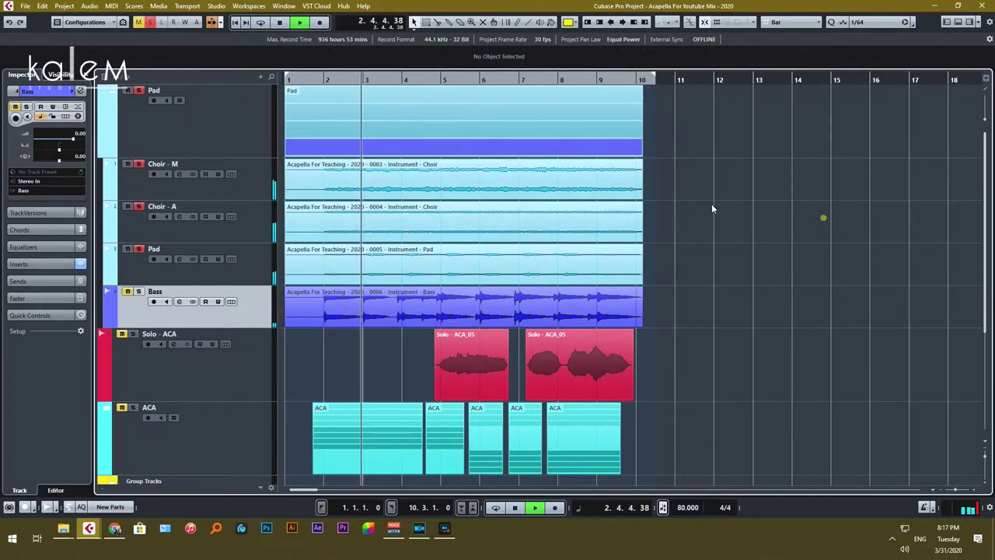
Reduce the Pad event's volume slightly further while listening to the choir and pad tracks, and stop playback
left_click(243, 224)
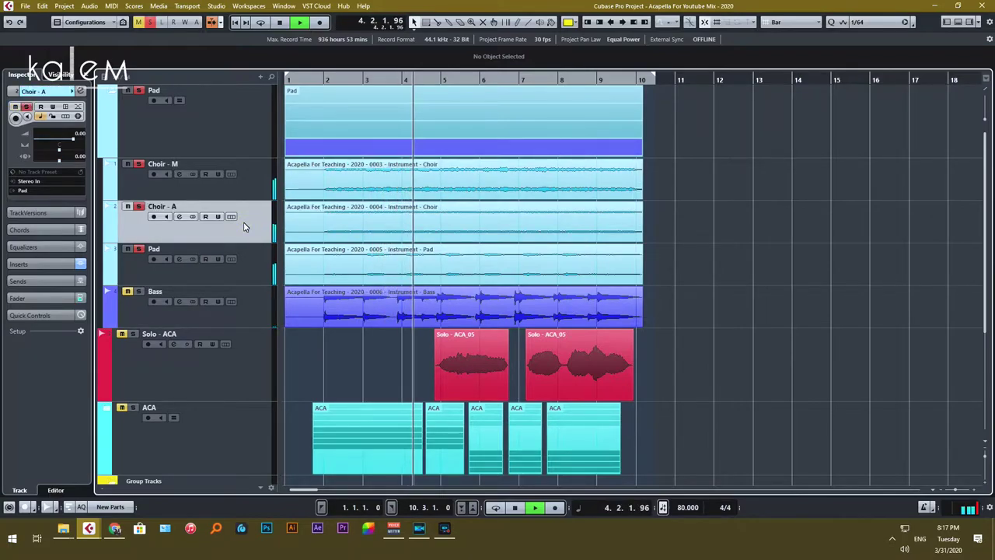
left_click_drag(463, 271, 461, 276)
left_click(739, 250)
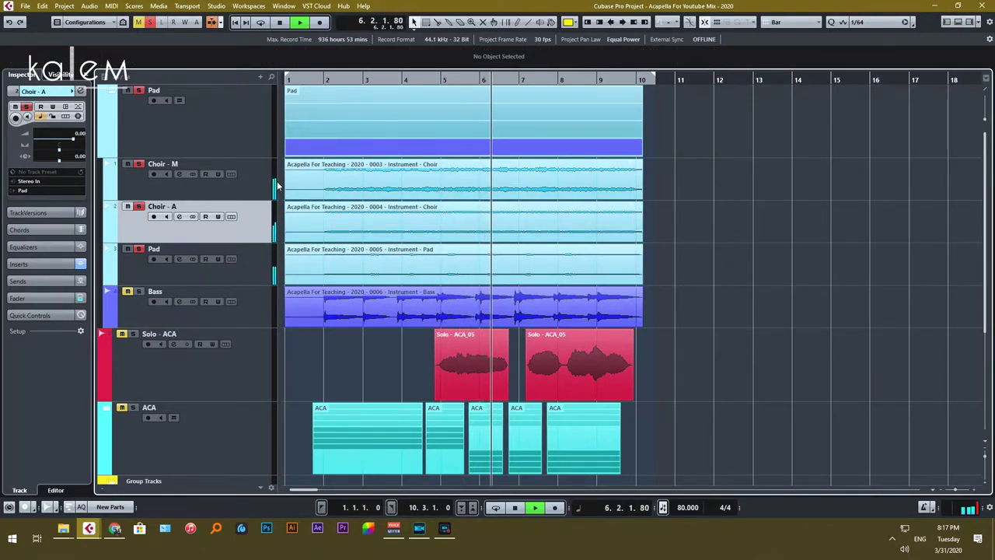
key("space")
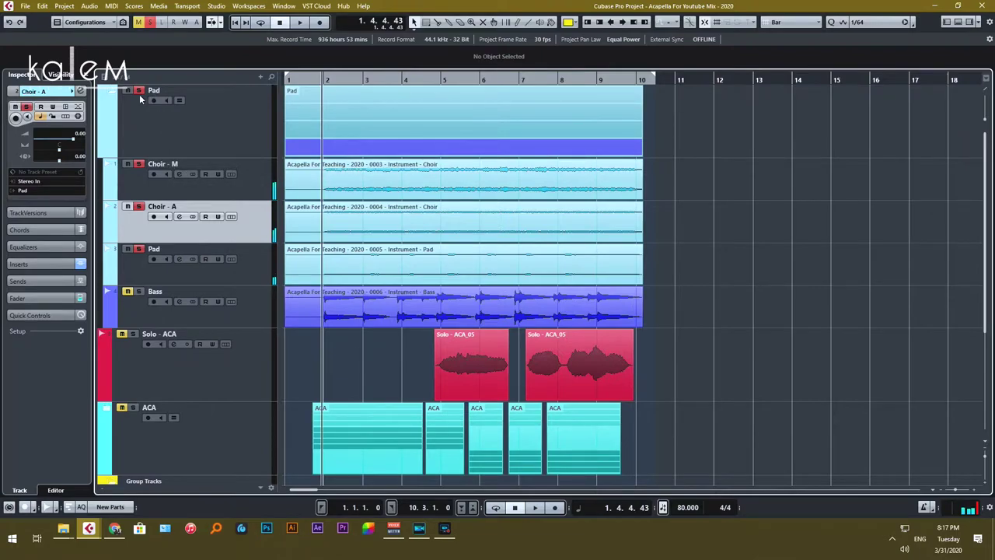
Solo only the Bass track and lower its event's volume to about -3.24 dB
left_click(137, 292)
scroll(460, 259, "down", 2)
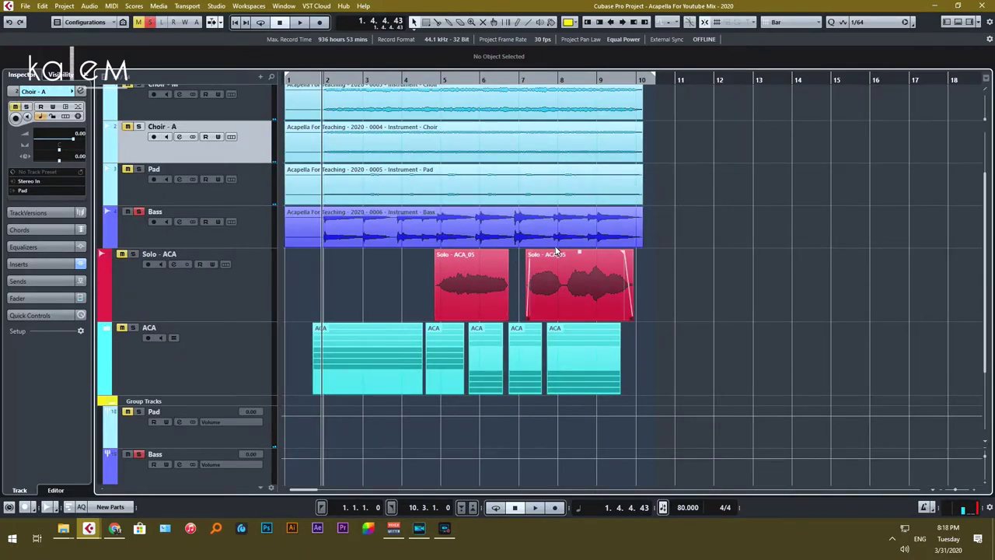
left_click(469, 222)
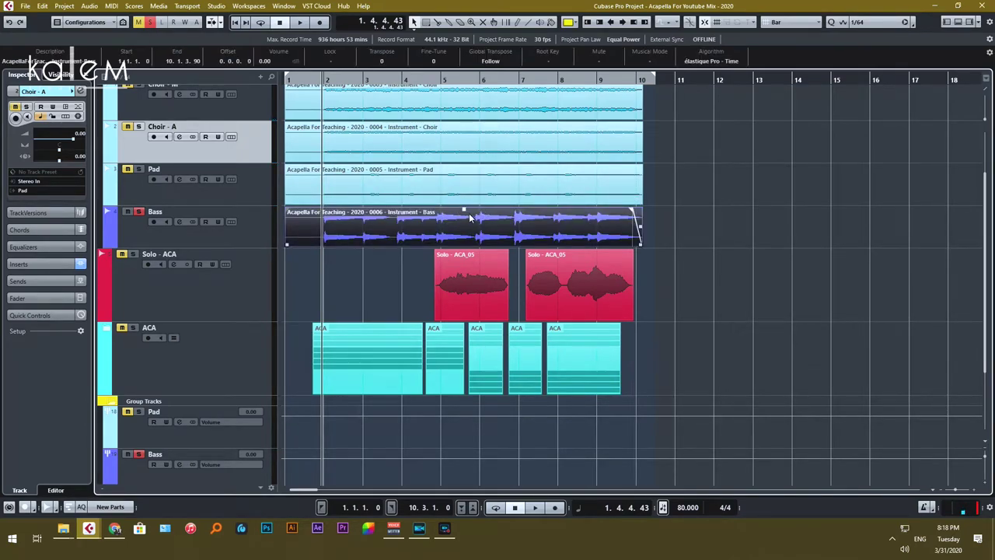
left_click_drag(464, 212, 464, 226)
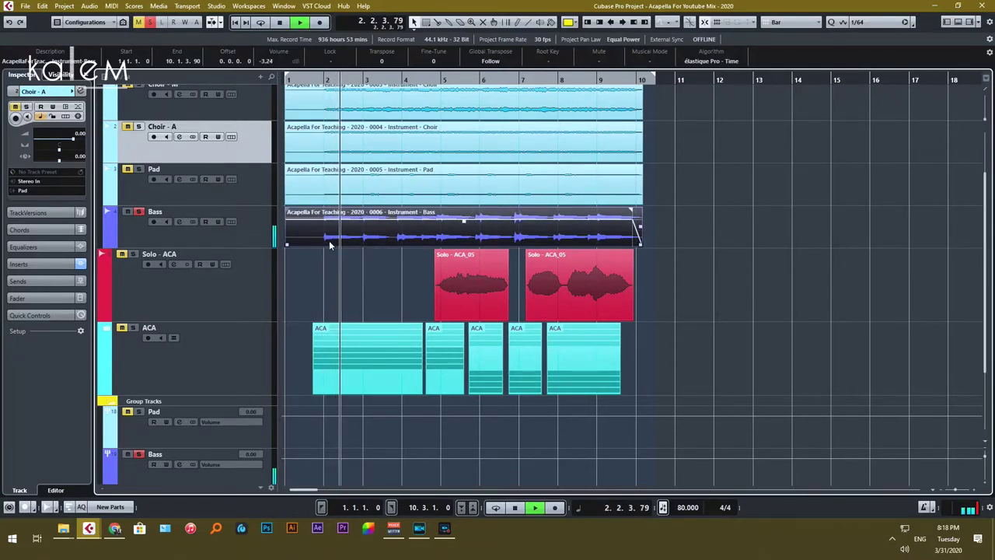
Audition the whole Pad folder in solo while readjusting the Bass event's volume, raise it back up, and clear the selection
scroll(144, 95, "up", 2)
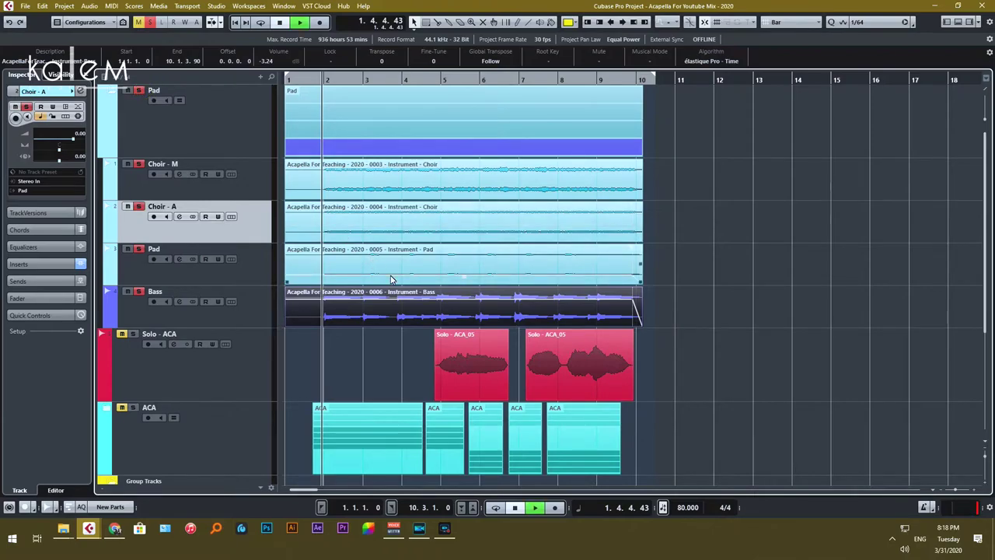
key("space")
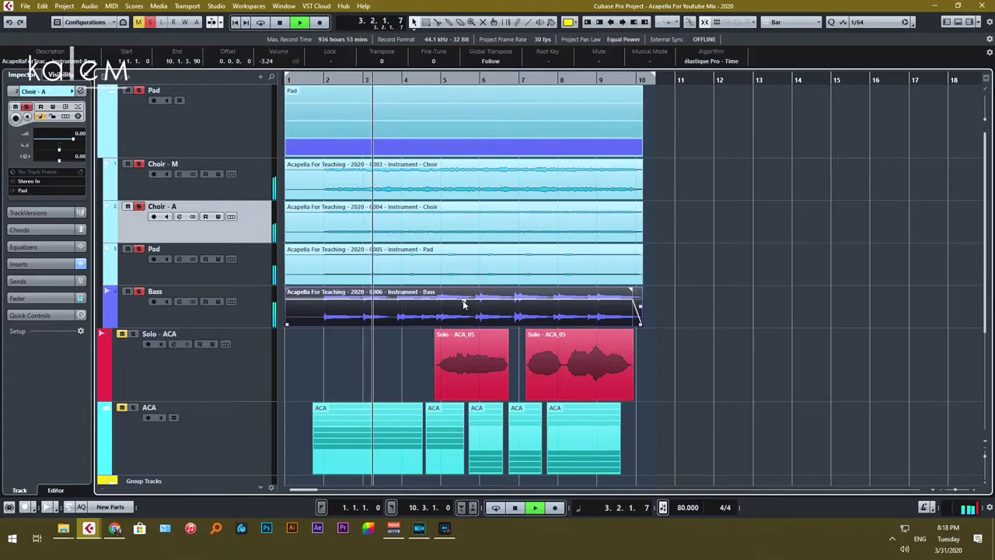
left_click_drag(464, 304, 467, 310)
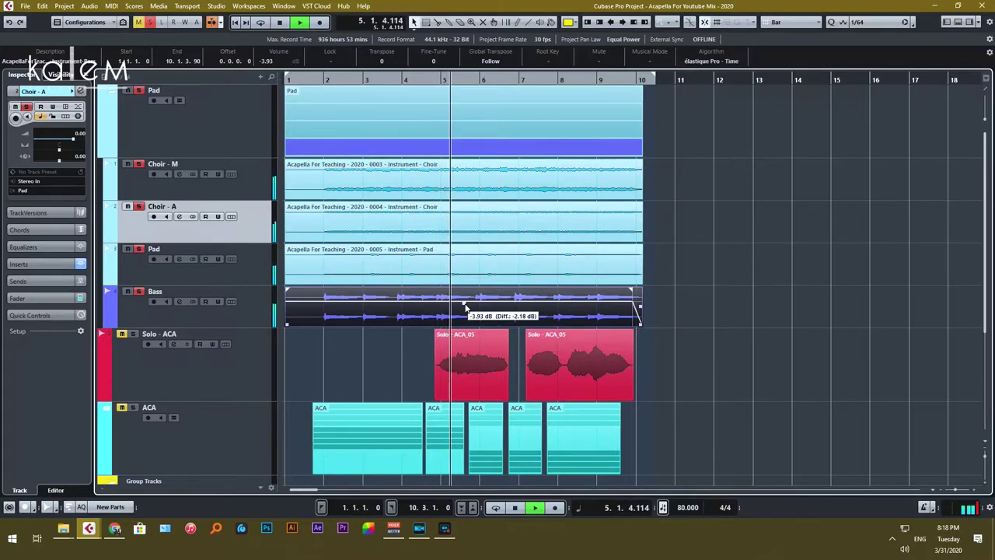
left_click_drag(465, 308, 463, 292)
key("space")
left_click(722, 280)
Review the choir, pad and bass audio tracks alongside their Pad and Bass group tracks
scroll(274, 291, "down", 5)
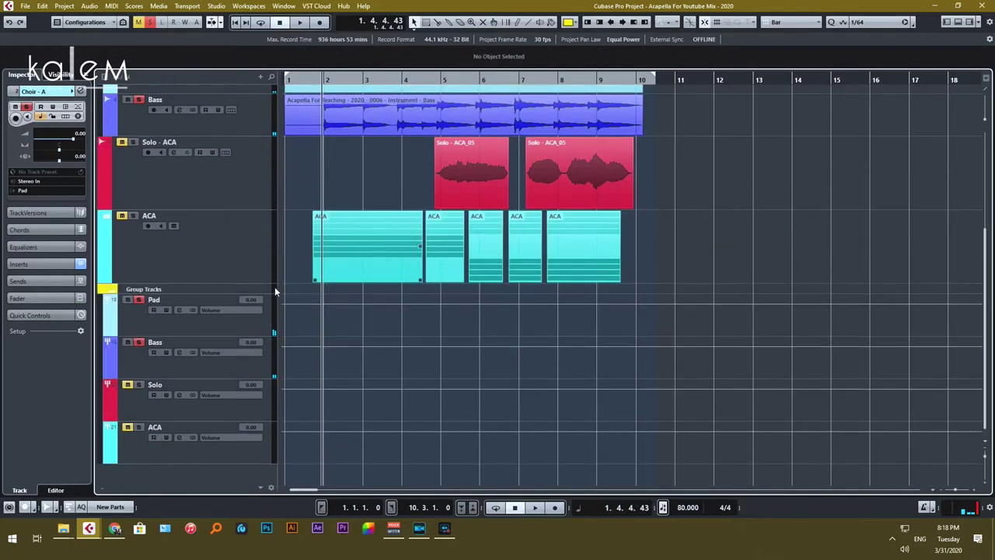
scroll(257, 322, "up", 5)
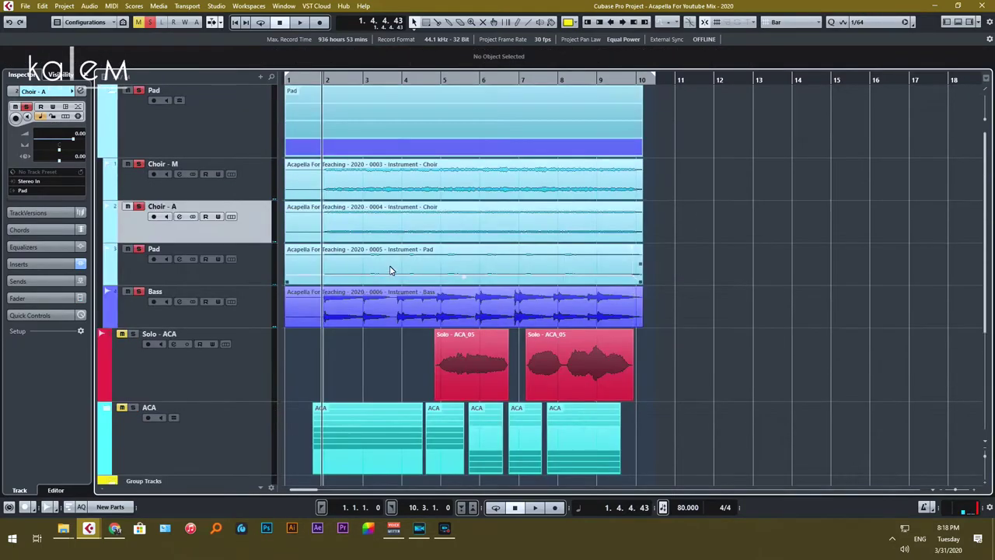
scroll(290, 286, "down", 5)
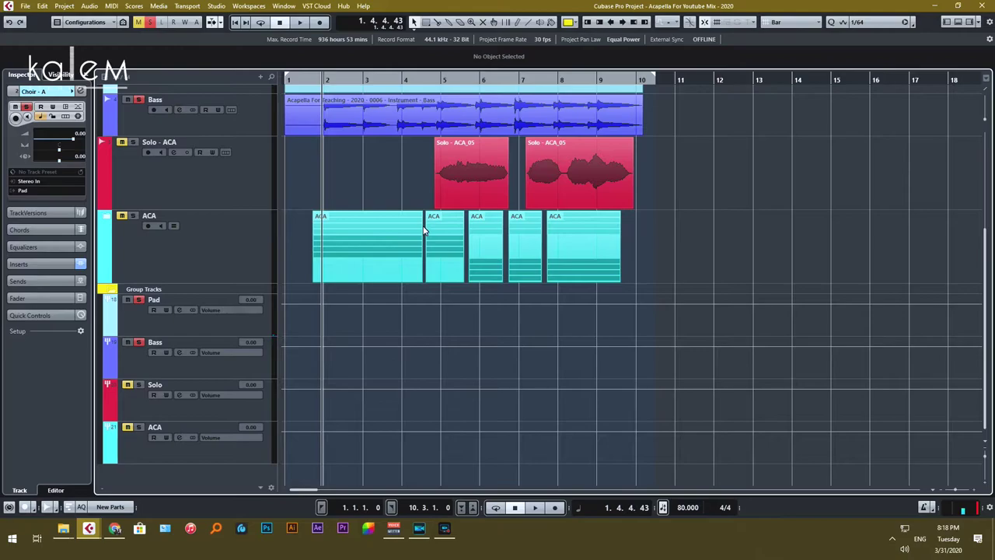
left_click(211, 323)
left_click(203, 370)
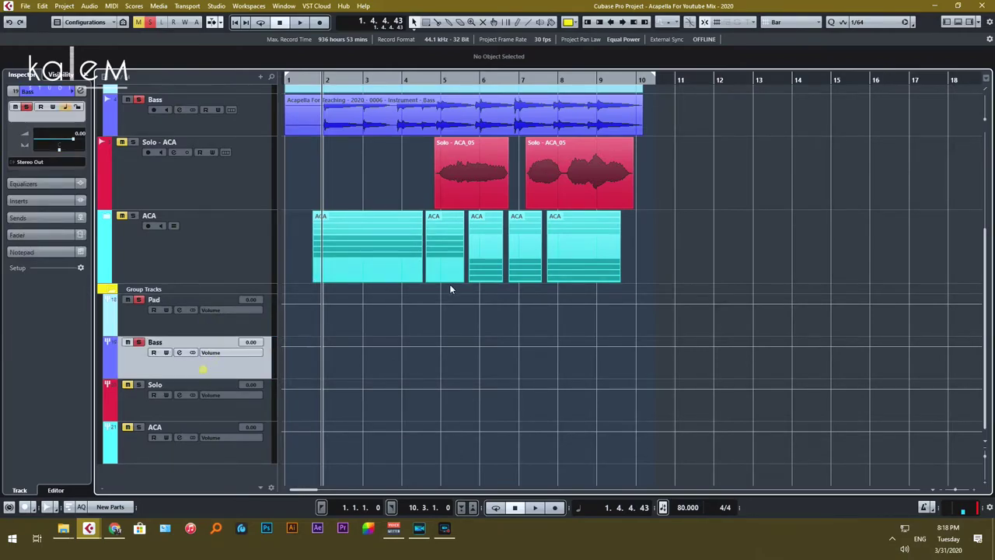
scroll(449, 284, "up", 5)
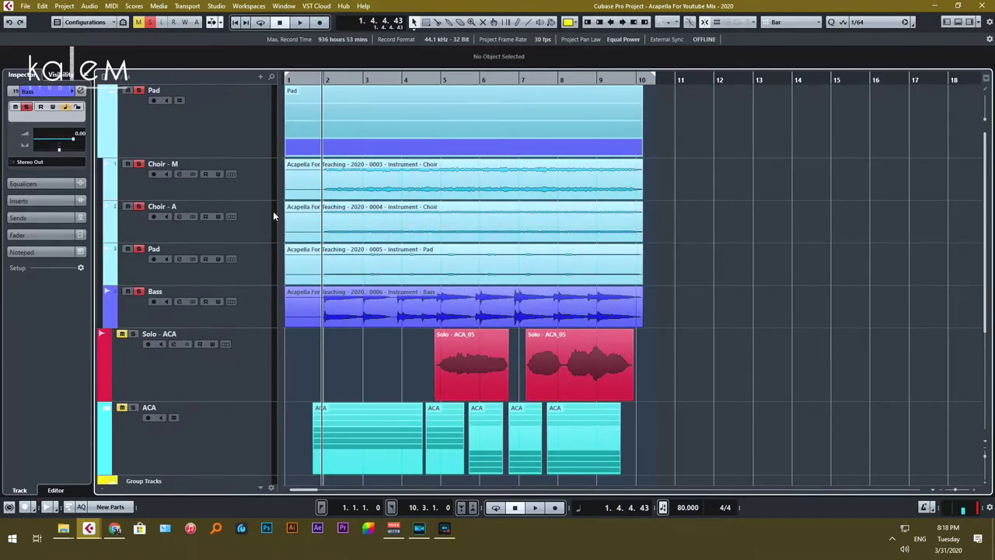
left_click(258, 225)
left_click(261, 185)
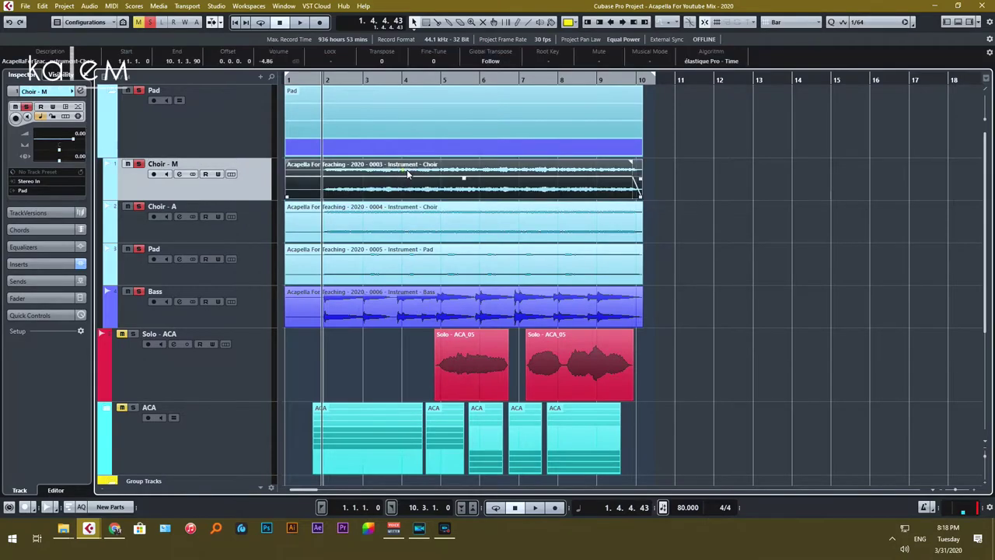
scroll(491, 199, "down", 5)
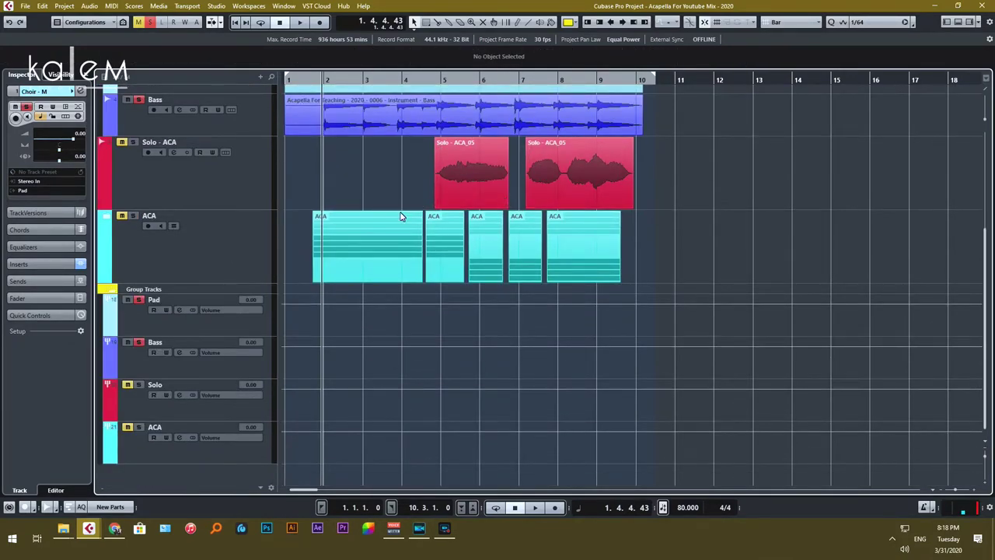
scroll(402, 217, "up", 5)
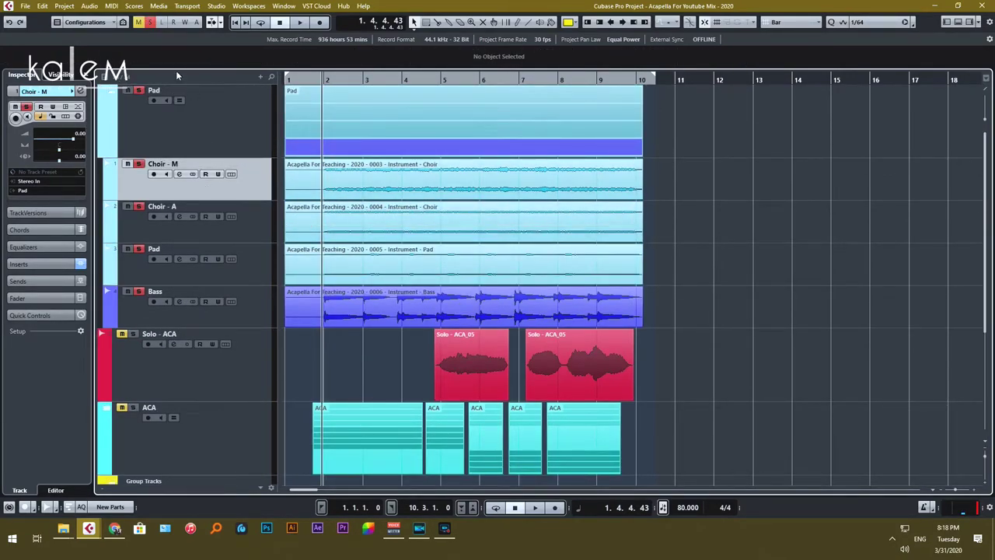
Deactivate all solo states and select the Bass audio track
left_click(146, 21)
left_click(150, 21)
scroll(339, 231, "down", 4)
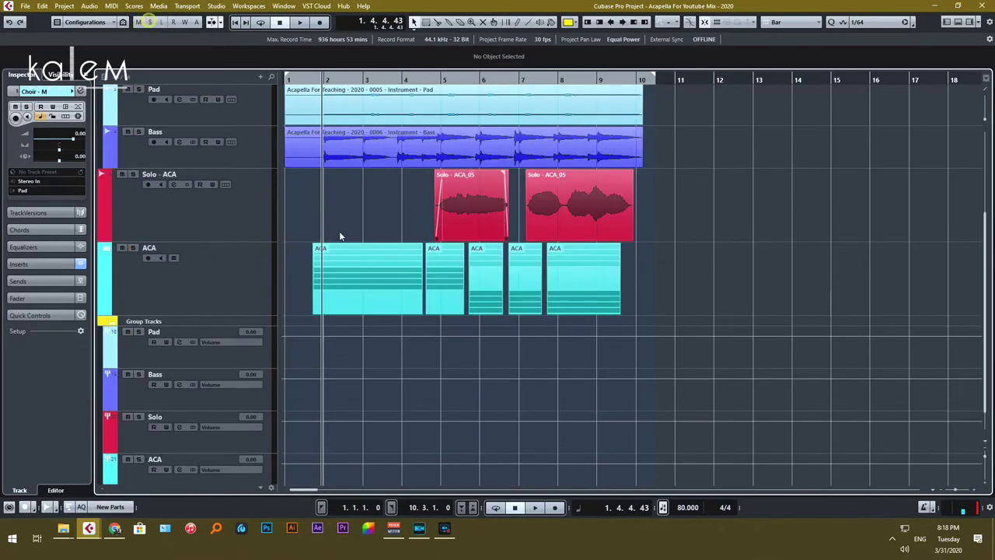
left_click(262, 150)
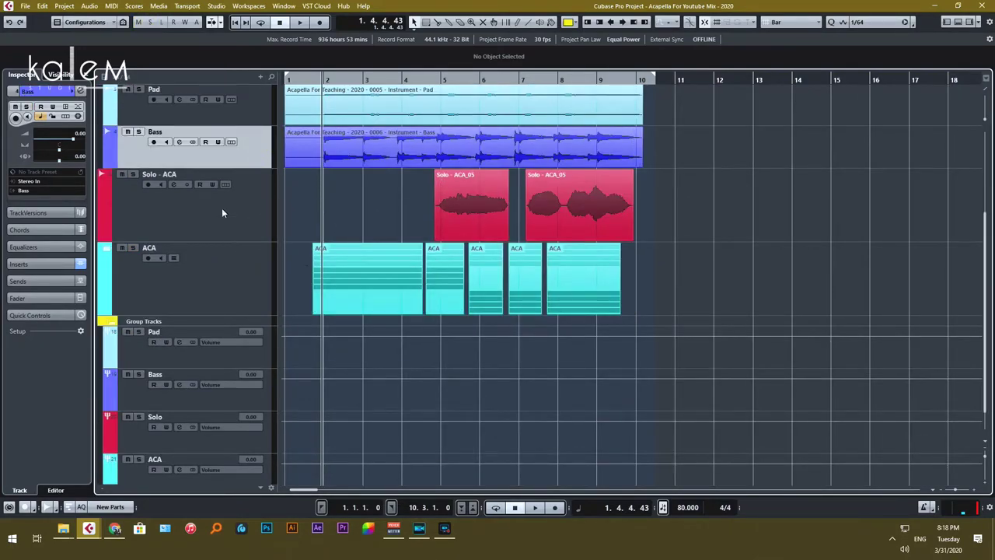
Expand the ACA folder track and select the first vocal track inside it
left_click(109, 248)
scroll(298, 297, "down", 2)
left_click(274, 282)
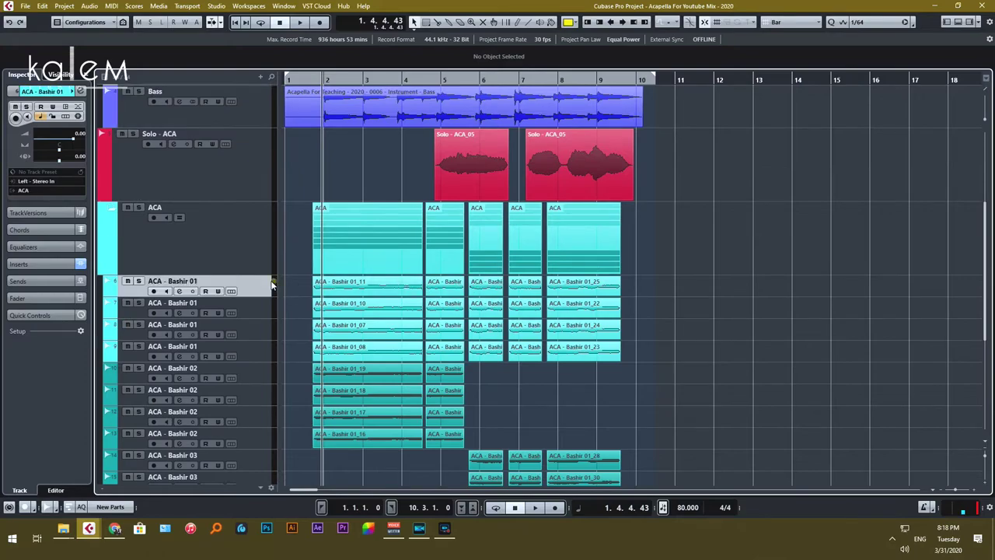
scroll(337, 294, "down", 4)
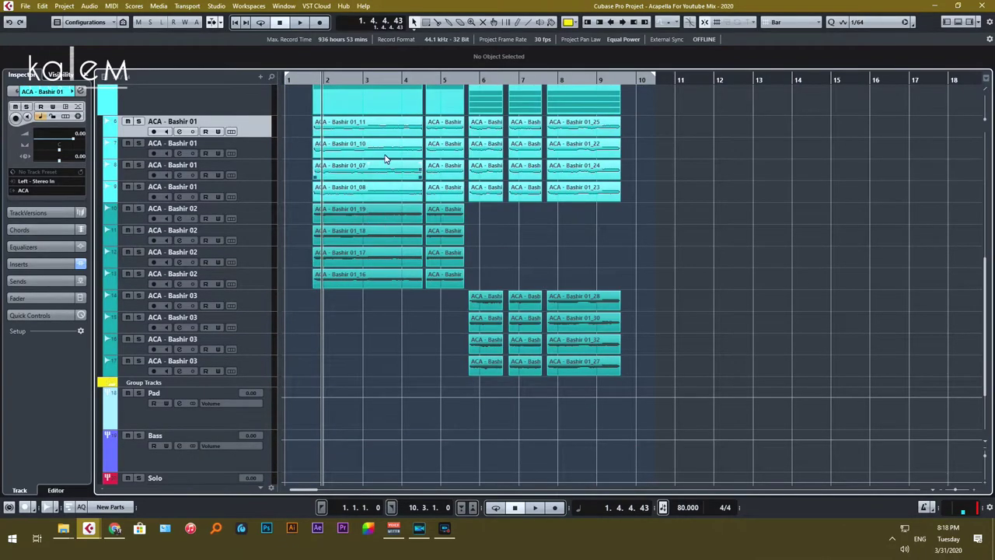
Select all the vocal tracks in the ACA folder and enlarge their track heights until the waveforms are clearly readable
scroll(389, 182, "up", 2)
key("h")
key("h")
key("h")
key("h")
key("h")
key("h")
key("h")
key("h")
key("h")
key("h")
key("h")
key("h")
key("h")
key("h")
key("h")
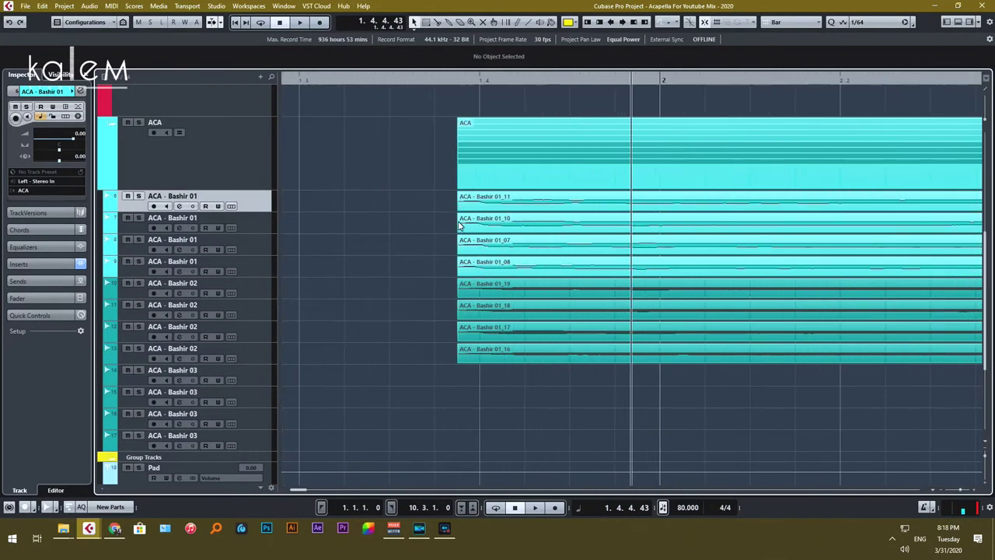
key("h")
scroll(497, 219, "down", 1)
scroll(544, 209, "left", 1)
left_click(249, 432, "shift")
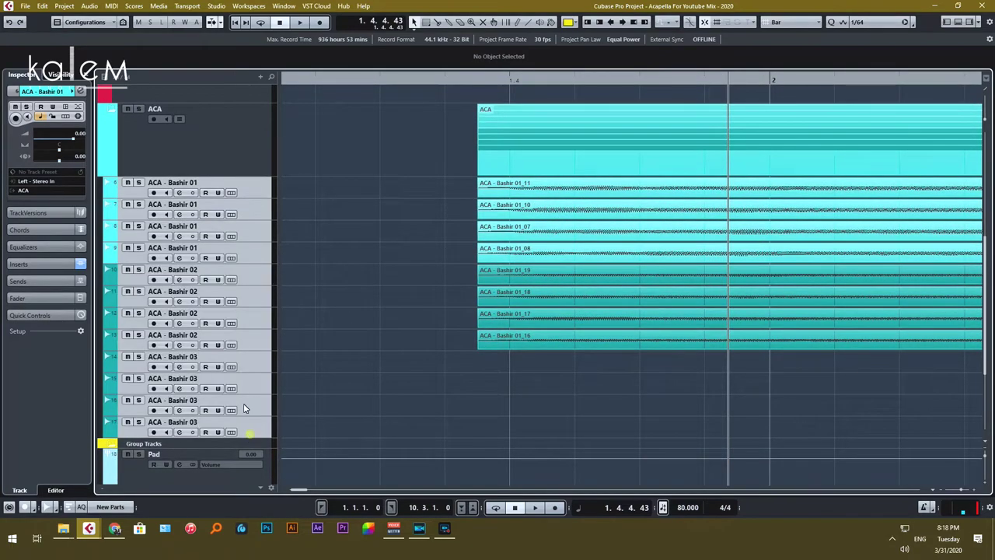
key("alt+Down")
key("alt+Down")
key("alt+Down")
key("alt+Down")
key("alt+Down")
key("alt+Down")
key("alt+Down")
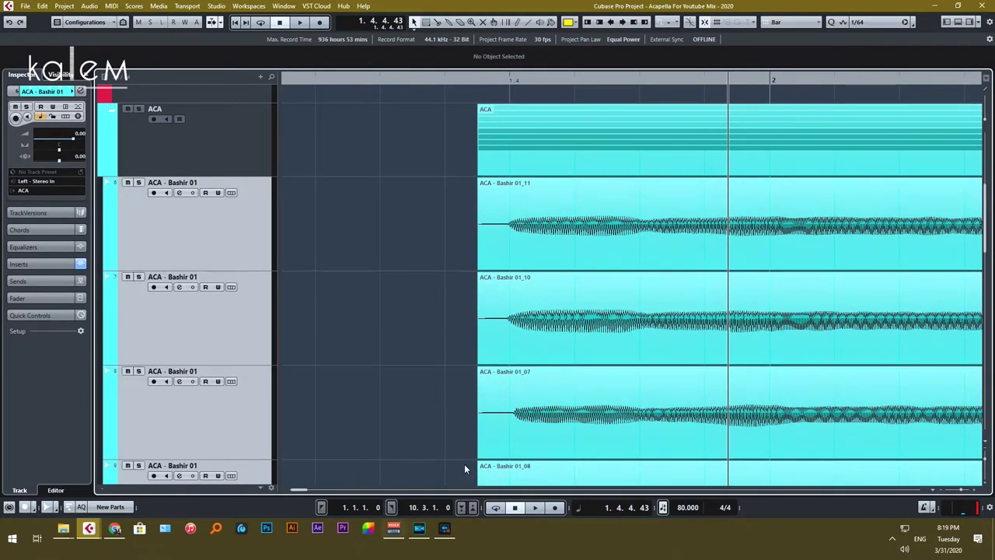
Examine how the waveforms of the first four ACA vocal takes line up at their starts and across the whole phrases
key("h")
key("h")
key("h")
key("h")
key("h")
scroll(544, 220, "left", 4)
scroll(544, 221, "down", 1)
key("g")
key("g")
key("g")
key("g")
key("g")
key("g")
key("g")
scroll(579, 243, "down", 1)
key("h")
key("h")
key("h")
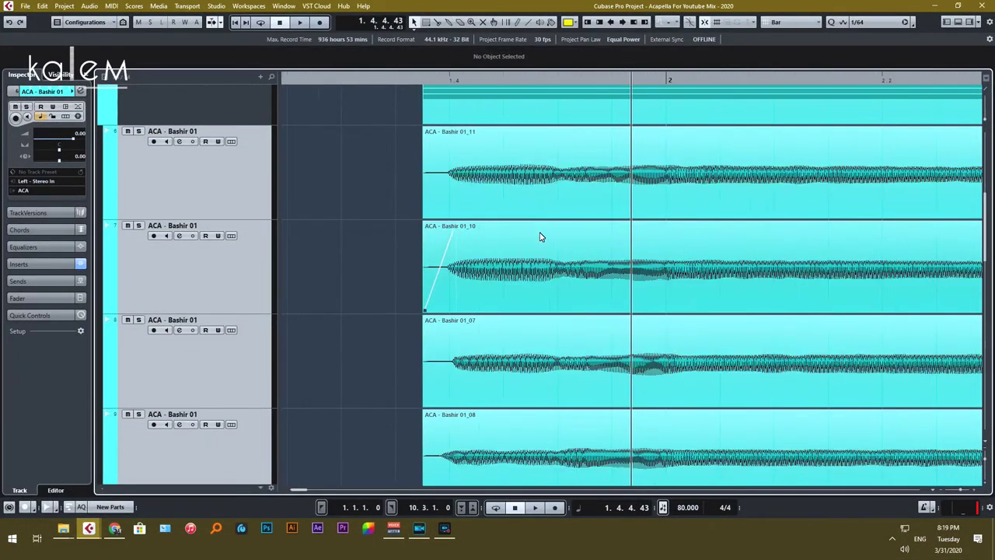
key("h")
key("h")
key("h")
key("h")
key("h")
key("h")
key("h")
scroll(806, 203, "left", 3)
scroll(807, 204, "down", 1)
key("g")
key("g")
key("g")
key("g")
key("g")
key("g")
key("g")
key("g")
key("g")
key("g")
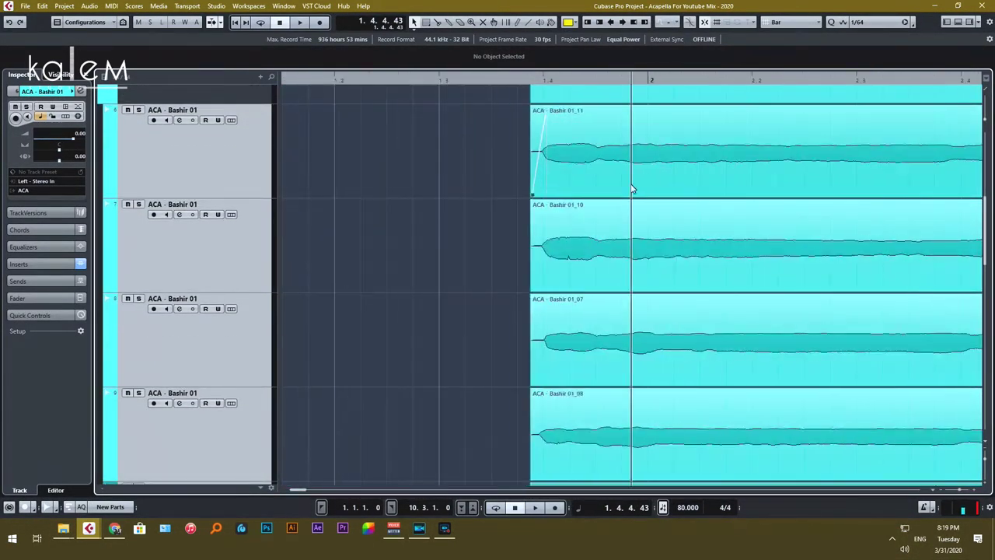
left_click_drag(623, 186, 487, 184)
key("g")
left_click_drag(773, 213, 635, 238)
key("g")
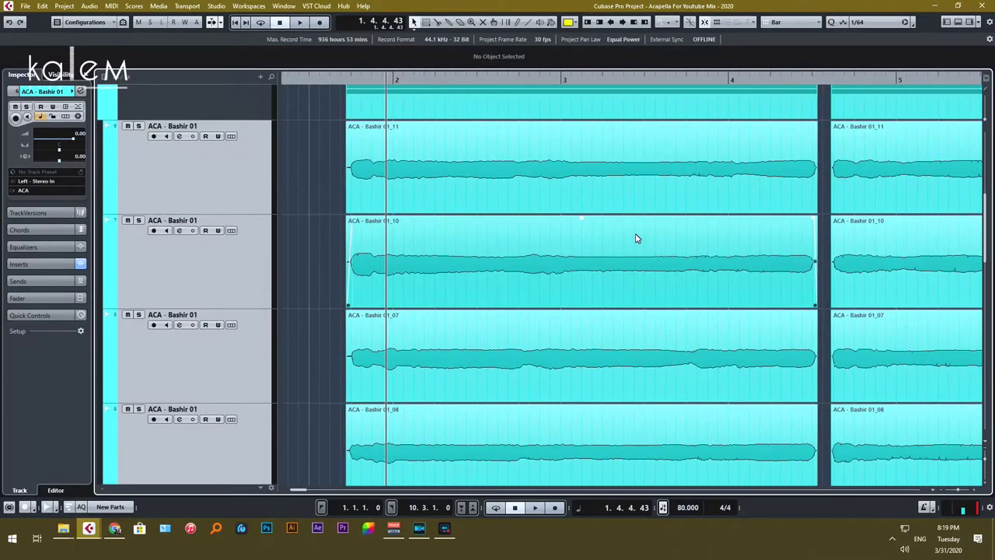
key("g")
key("g")
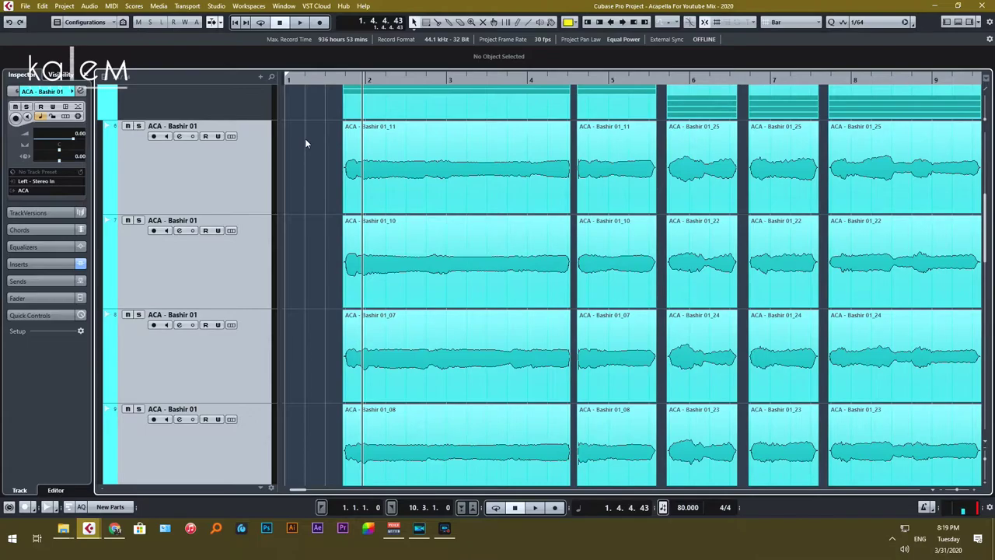
Compare the individual wave cycles and onset timing of the four stacked ACA vocal takes just before bar 2
key("h")
key("h")
key("h")
key("h")
key("h")
key("h")
key("h")
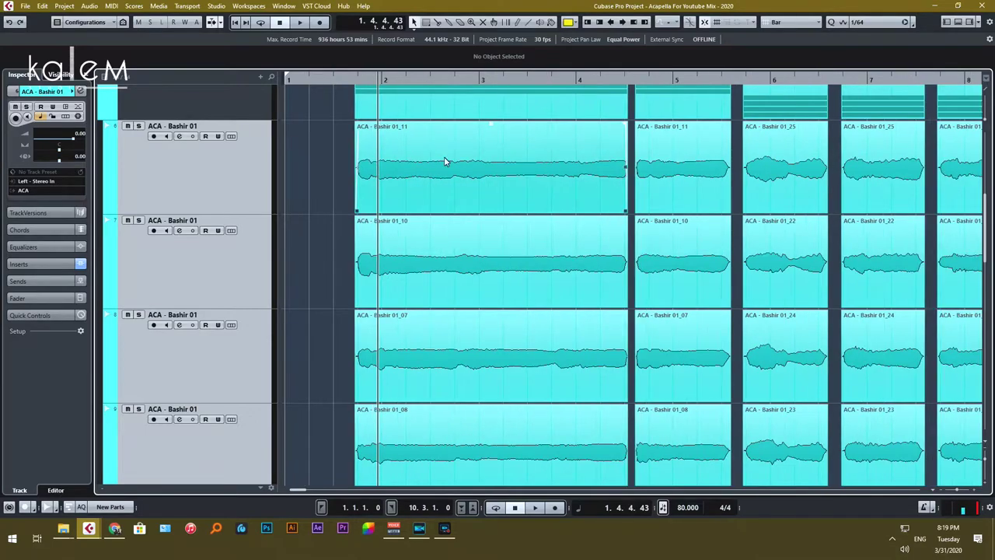
scroll(492, 159, "down", 1)
key("g")
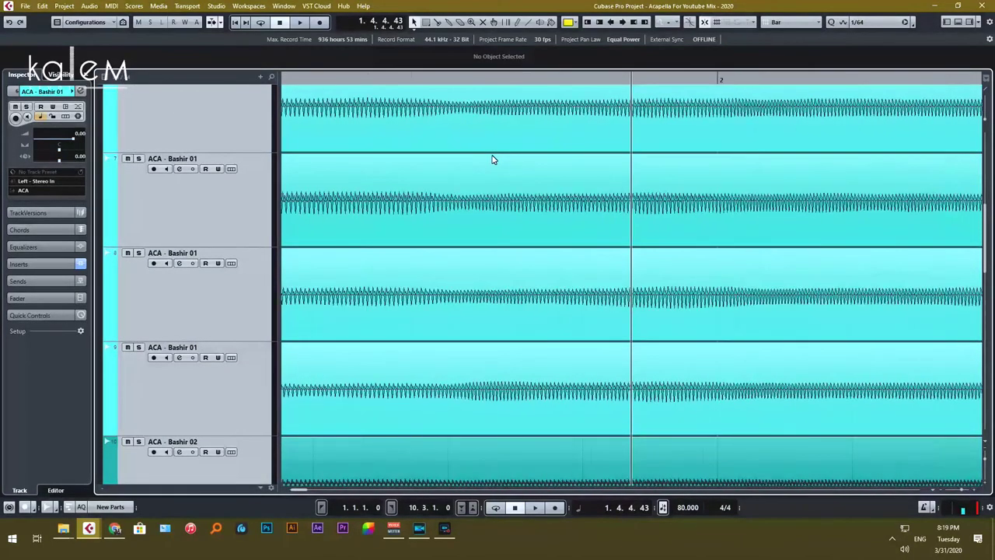
key("g")
left_click_drag(443, 159, 718, 218)
key("h")
key("h")
key("h")
left_click_drag(565, 201, 719, 203)
left_click_drag(482, 176, 715, 185)
left_click_drag(474, 187, 660, 166)
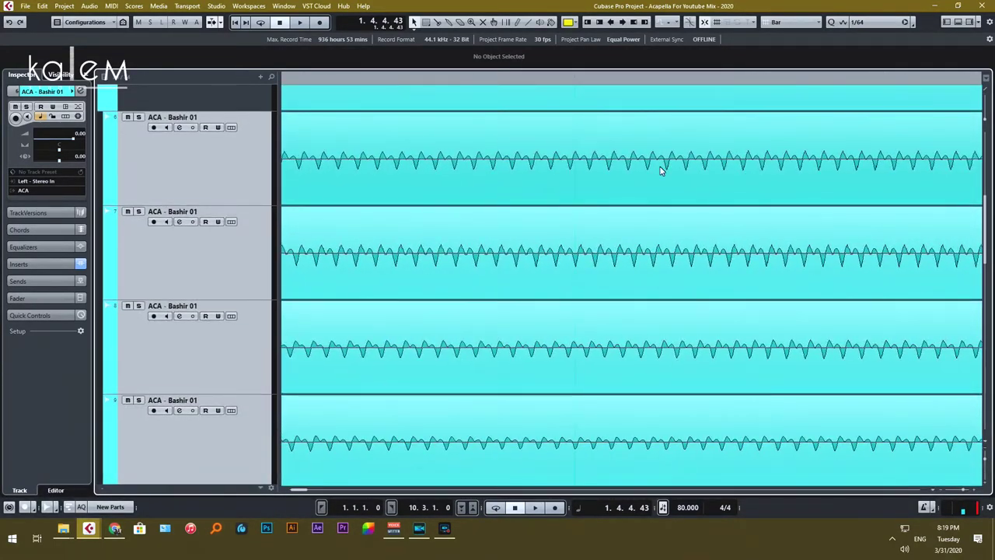
key("h")
key("h")
left_click_drag(482, 173, 648, 173)
left_click_drag(440, 181, 775, 182)
mouse_move(538, 184)
left_mouse_down()
mouse_move(780, 178)
mouse_move(784, 168)
mouse_move(798, 184)
mouse_move(815, 167)
left_mouse_up()
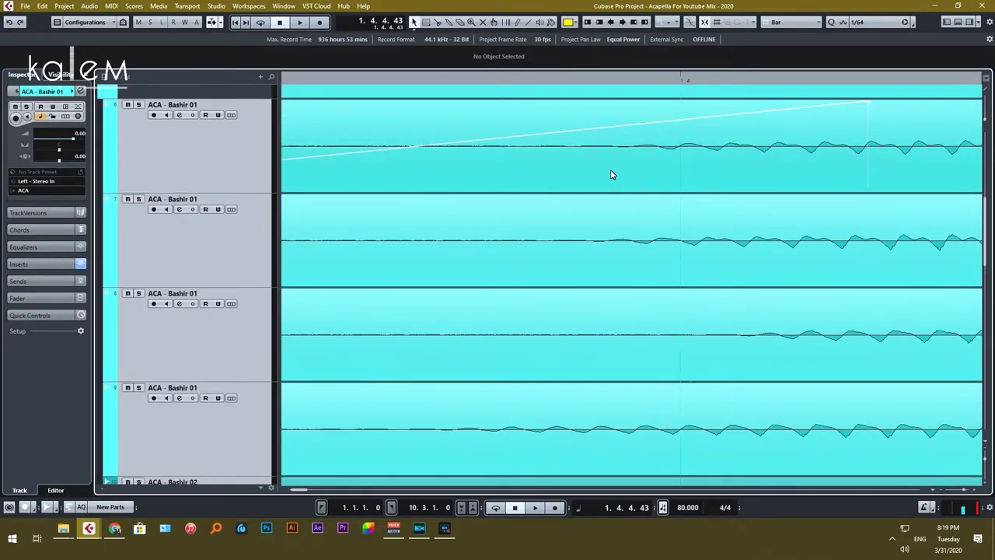
key("g")
key("g")
key("g")
key("g")
left_click_drag(649, 176, 562, 149)
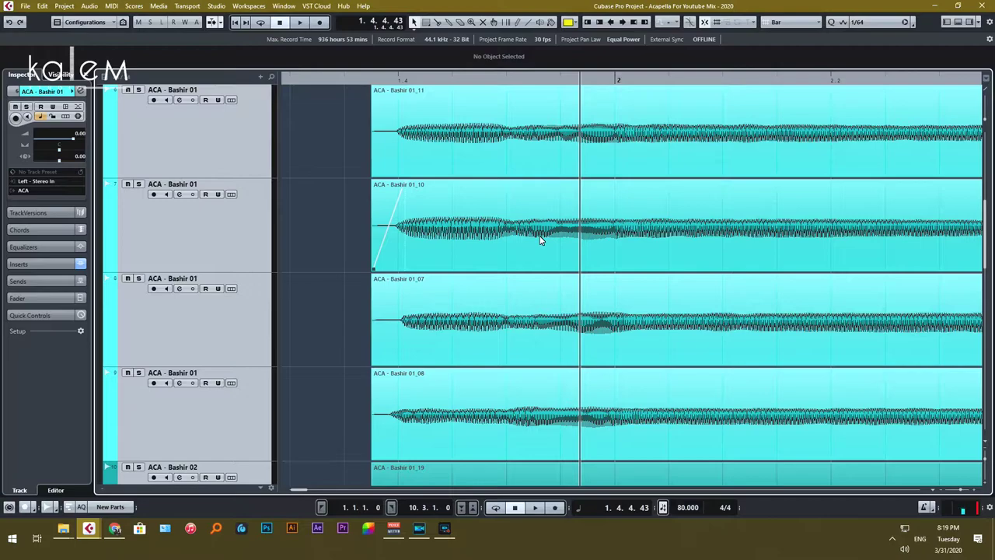
key("g")
key("g")
key("g")
key("g")
key("g")
key("g")
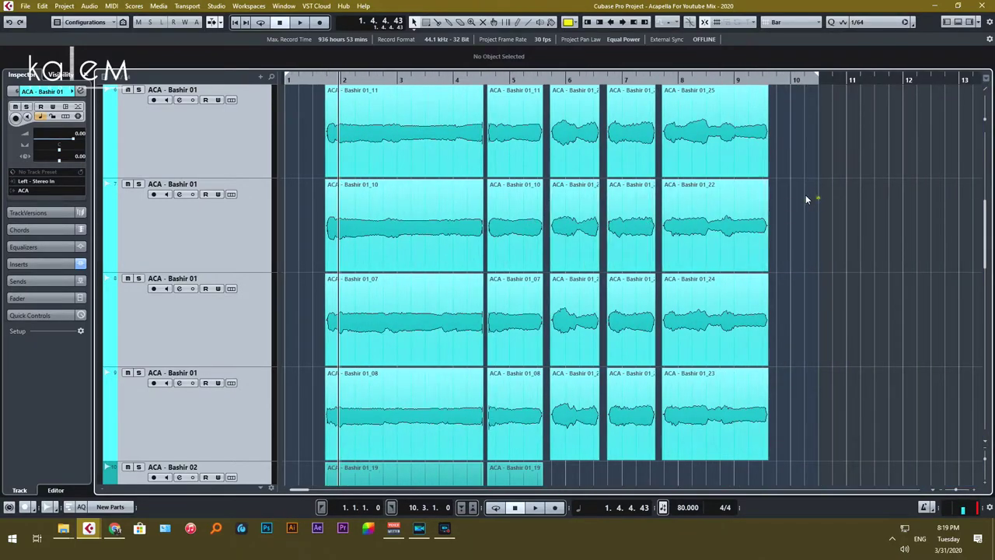
Review the enlarged vocal tracks alongside the Choir, Pad, Bass and Solo tracks, and select only the first ACA vocal track
scroll(818, 197, "up", 5)
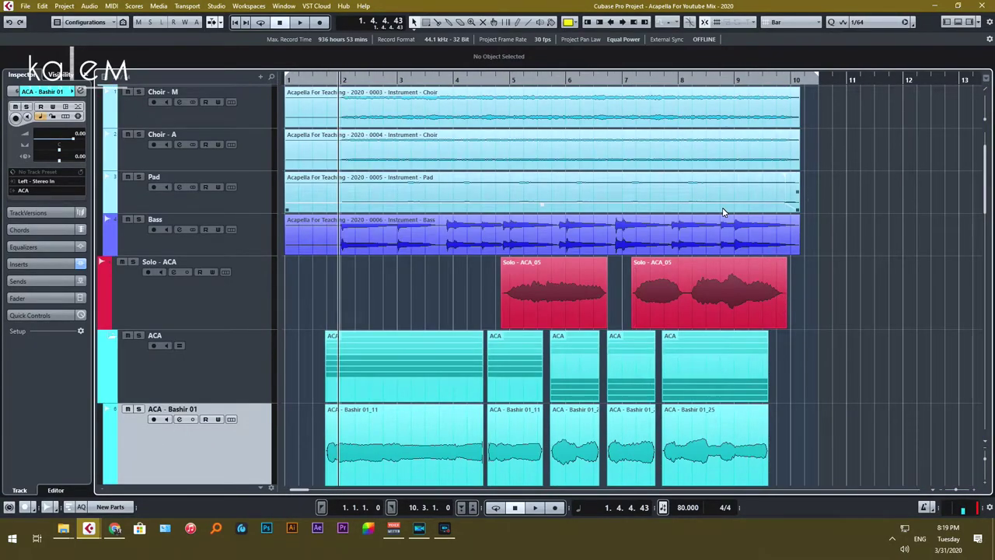
scroll(454, 206, "down", 5)
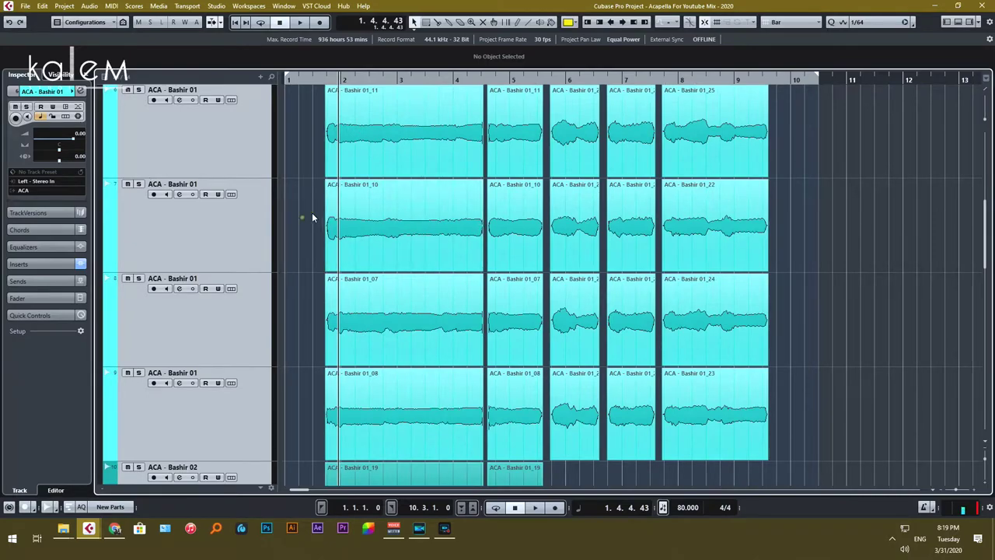
scroll(301, 225, "down", 5)
scroll(302, 246, "down", 2)
scroll(313, 304, "up", 8)
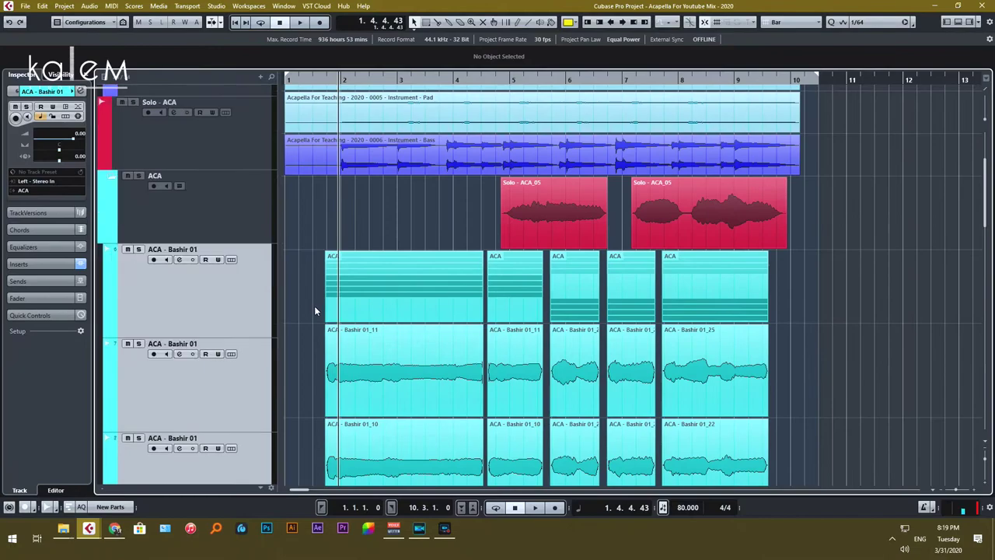
scroll(314, 311, "down", 2)
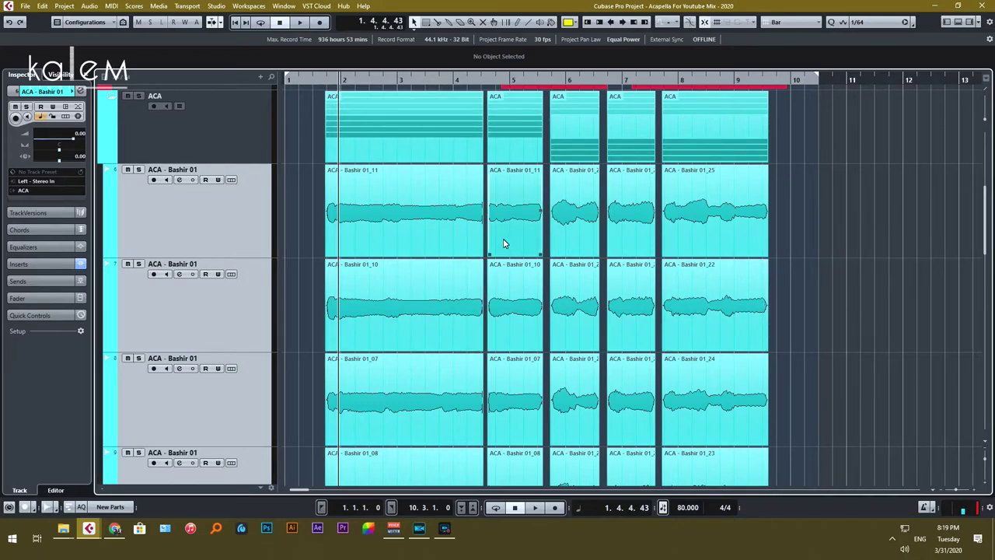
left_click(246, 218)
scroll(370, 192, "down", 1)
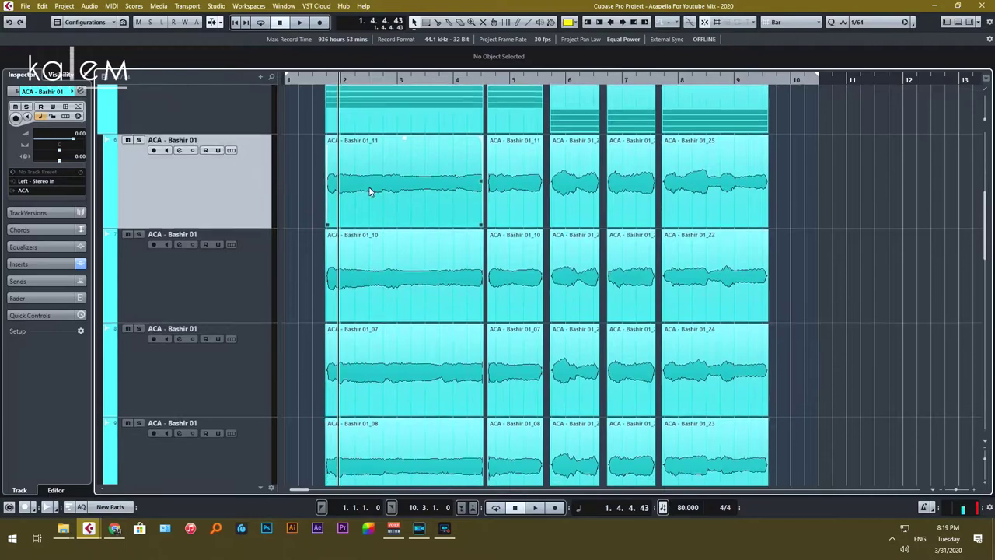
scroll(264, 386, "down", 3)
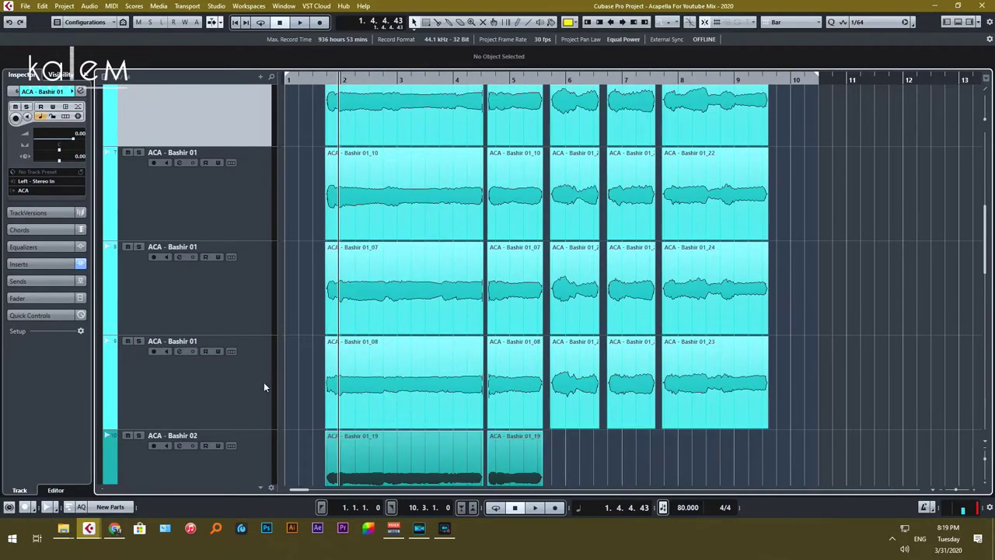
scroll(364, 279, "up", 6)
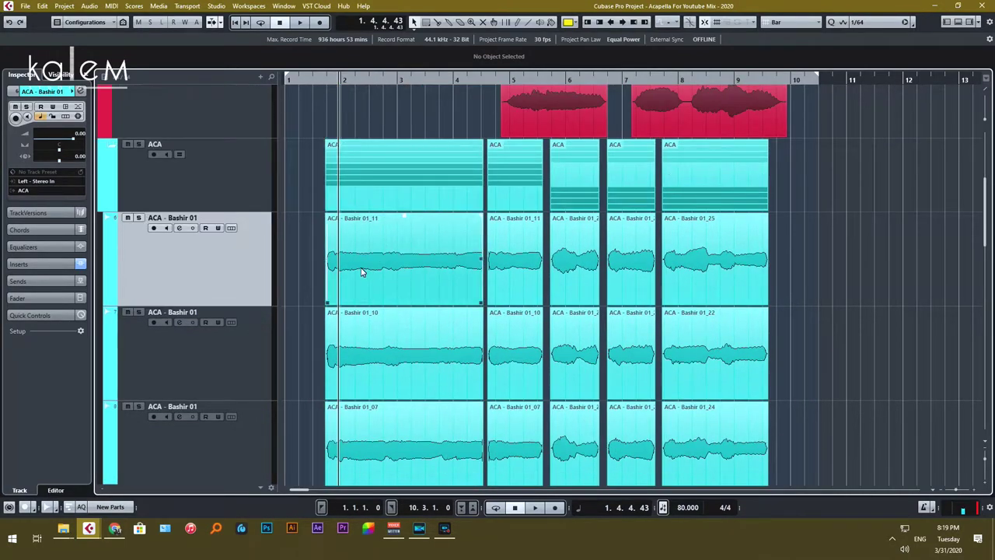
Solo the ACA folder and audition its vocals from around bar 2 into bar 6, stopping playback at the end
left_click(334, 81)
scroll(344, 211, "up", 3)
scroll(344, 210, "down", 4)
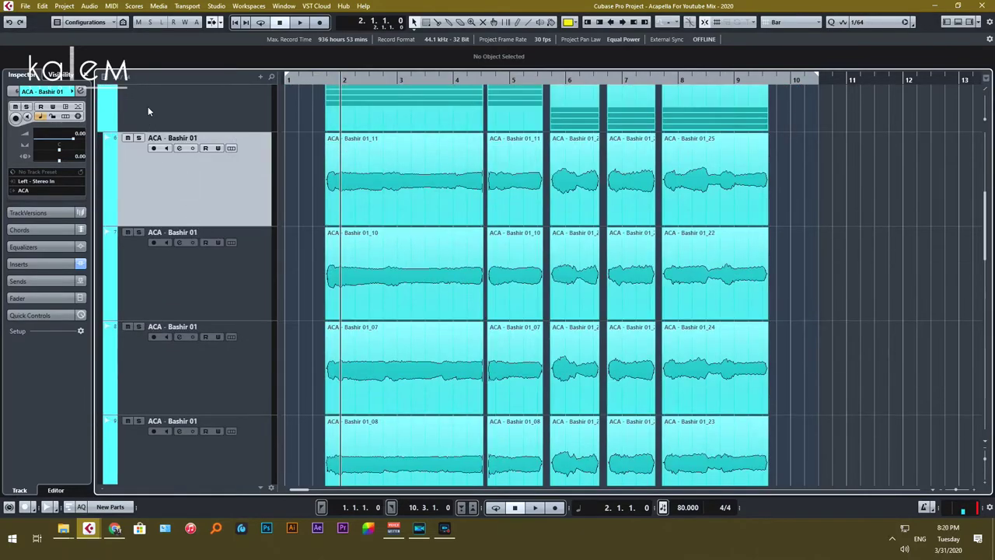
scroll(150, 112, "up", 3)
left_click(138, 144)
key("space")
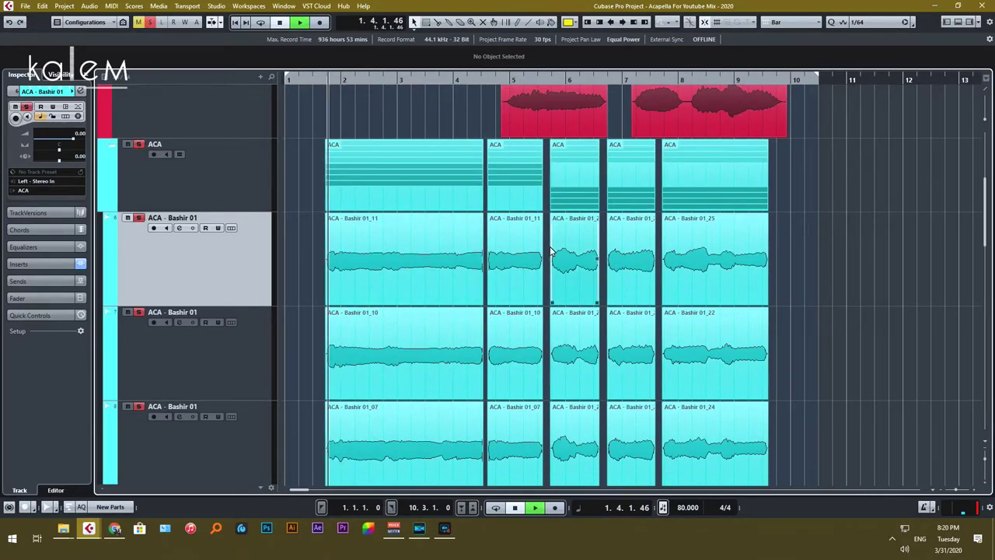
left_click(576, 208)
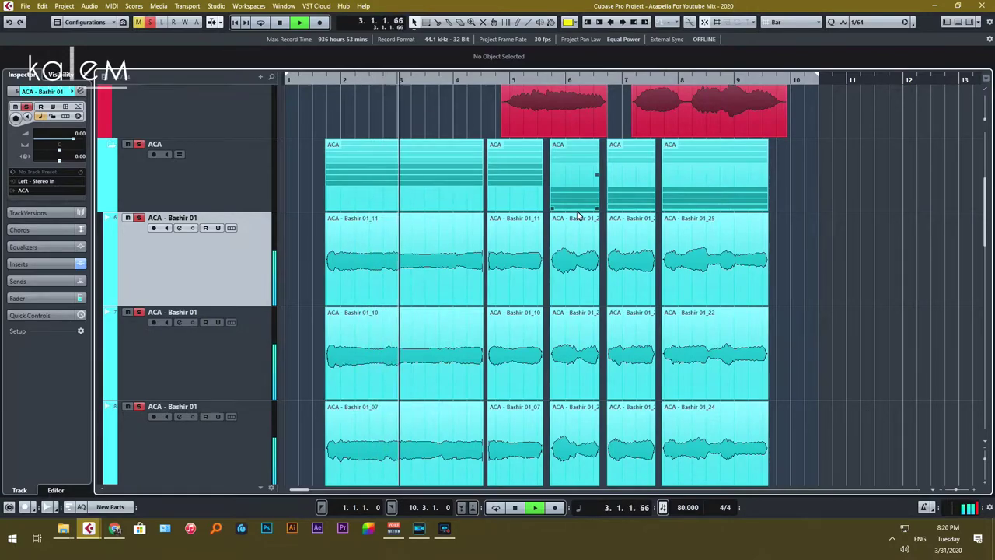
left_click(474, 237)
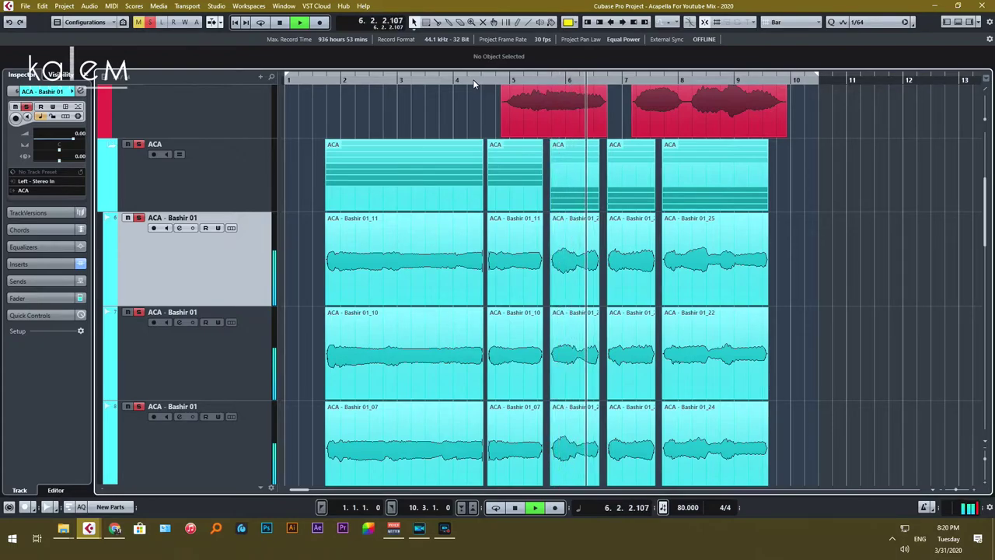
key("space")
left_click(370, 124)
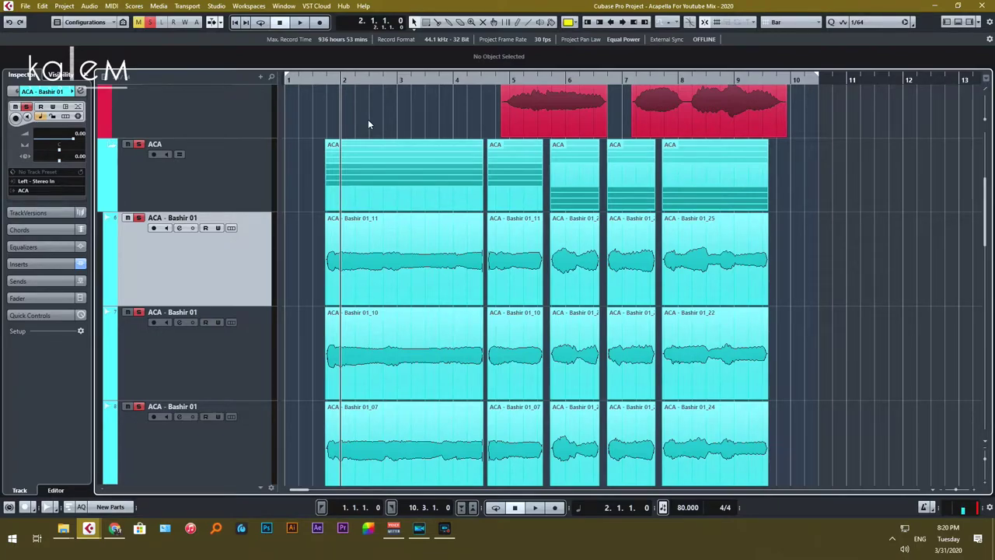
Keep the project cursor at bar 2 and activate cycle playback over the existing locator range
left_click(336, 78)
left_click_drag(328, 81, 330, 80)
scroll(263, 206, "down", 5)
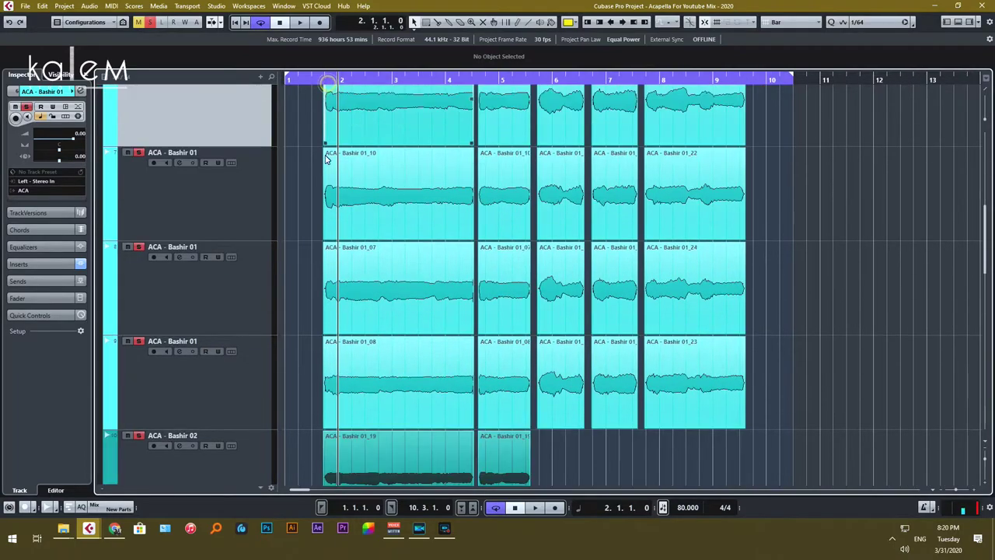
scroll(259, 179, "up", 2)
scroll(262, 234, "up", 3)
scroll(264, 326, "down", 1)
scroll(260, 381, "up", 1)
Select the fourth ACA vocal track and pan it hard left
left_click(253, 394)
scroll(391, 303, "up", 4)
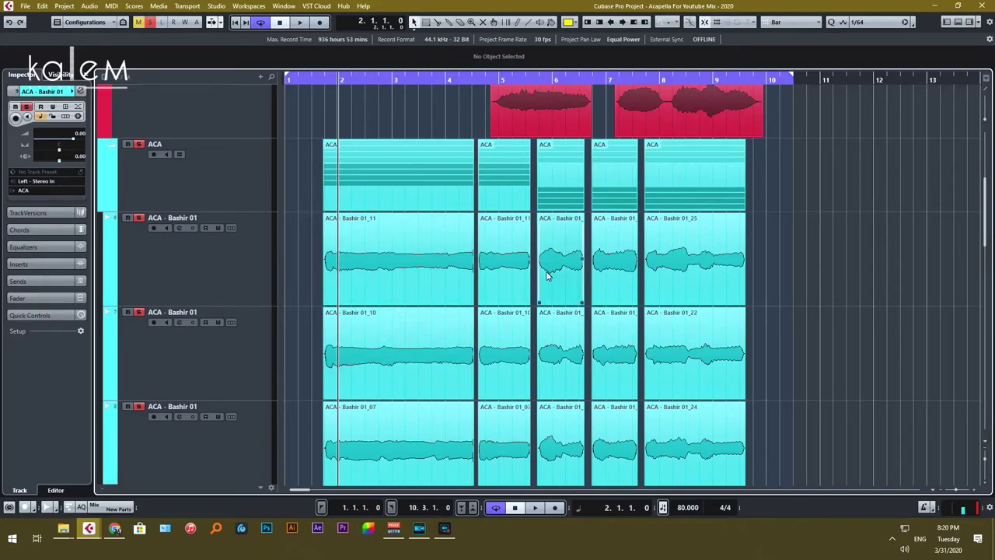
scroll(540, 272, "down", 2)
scroll(540, 272, "up", 2)
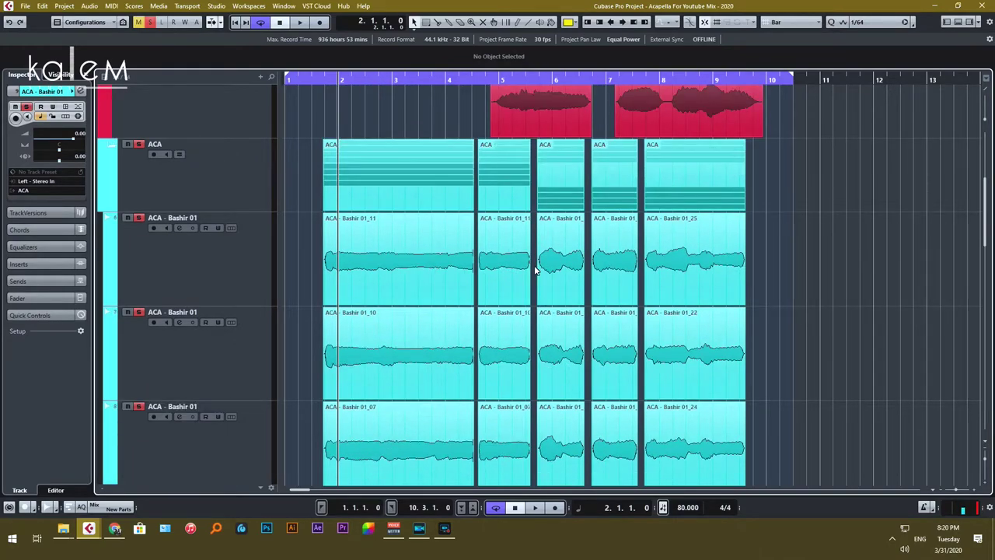
scroll(295, 272, "down", 2)
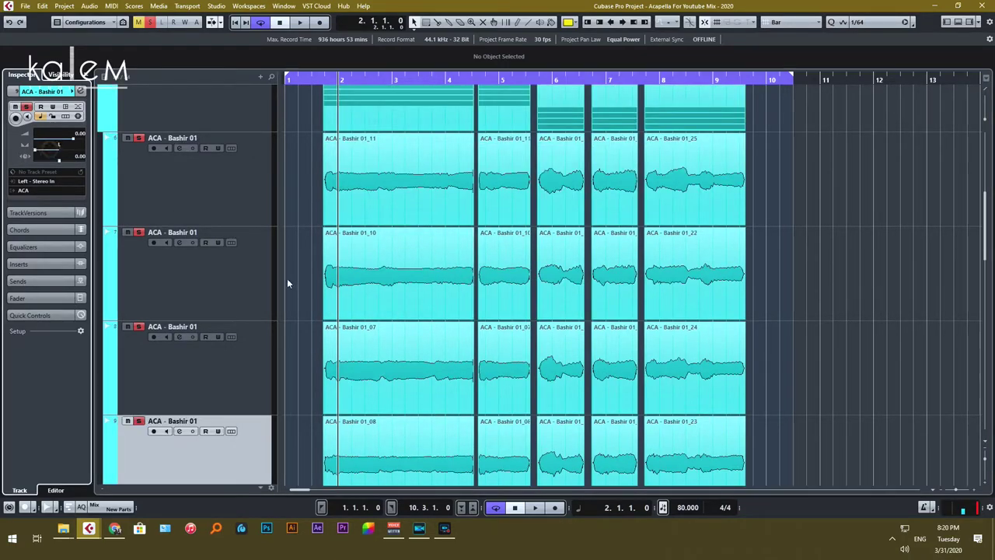
Spread the first three ACA 01 vocals across the stereo field, panning the first to about R60 and the second to L51
left_click(244, 371)
key("Up")
key("Down")
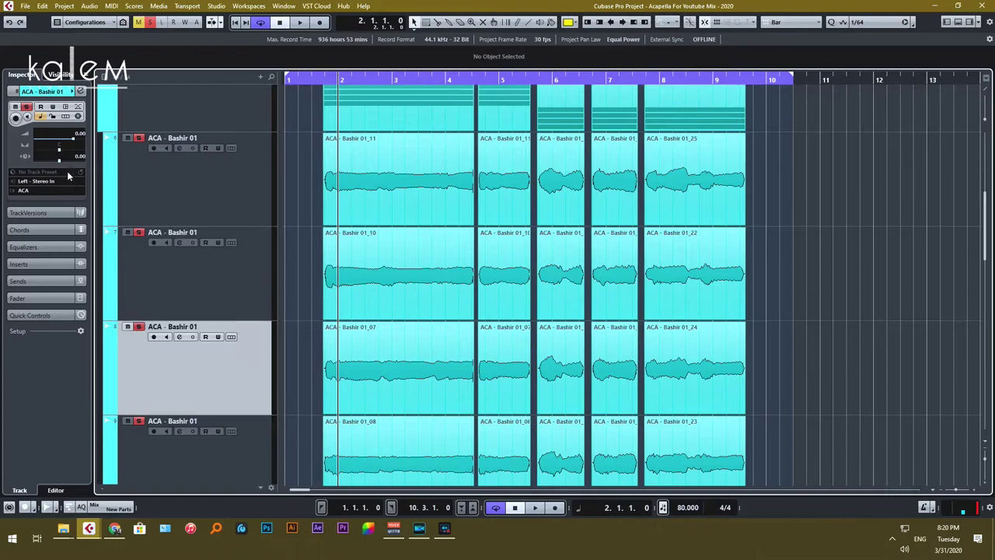
key("Up")
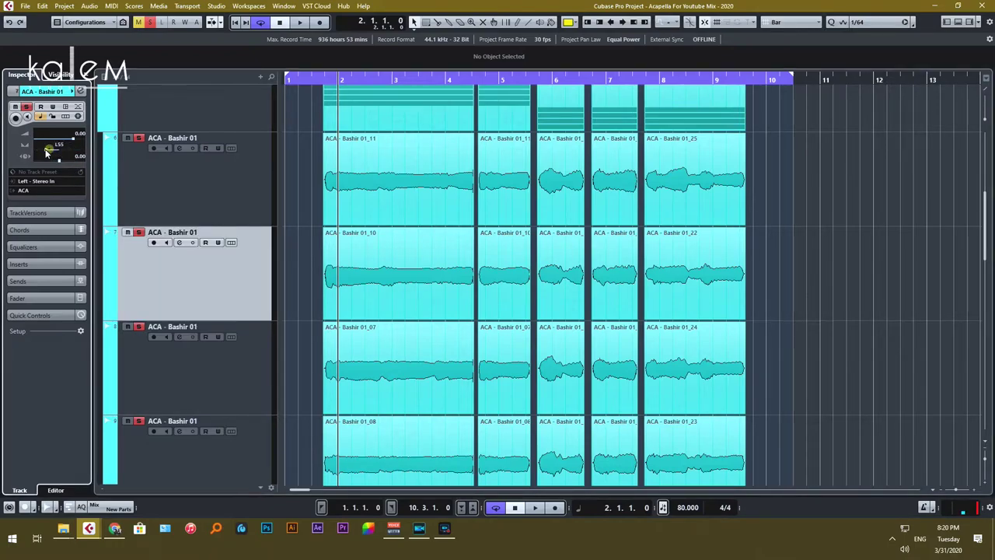
key("Up")
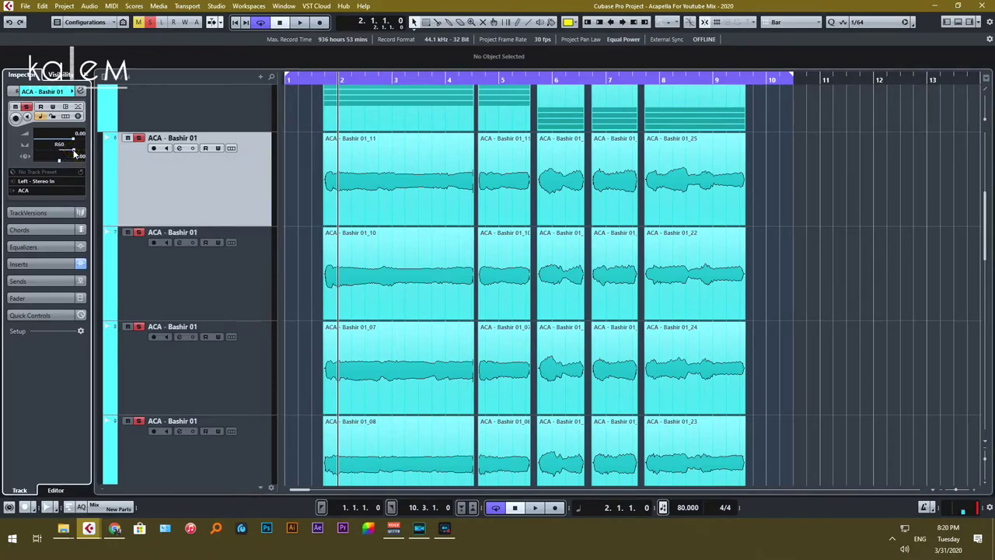
key("Down")
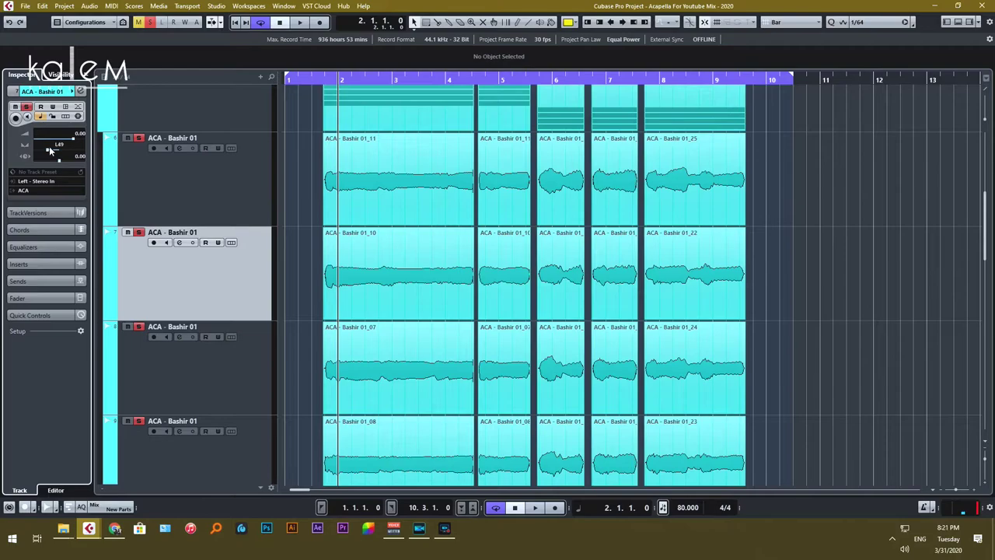
Spread the four ACA 03 vocals across the stereo field, panning the third to the right and the second to about L53
scroll(194, 165, "up", 1)
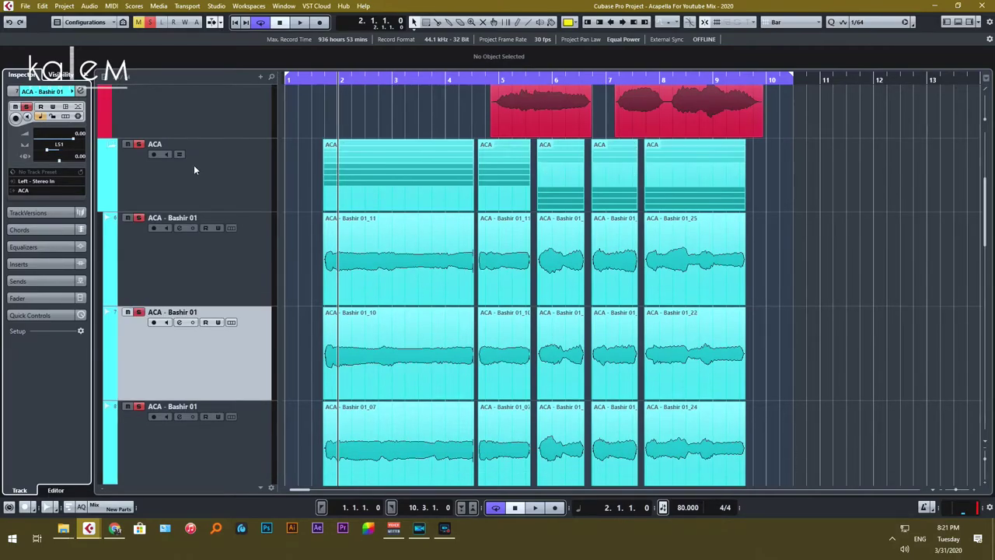
scroll(340, 302, "down", 4)
scroll(334, 305, "down", 5)
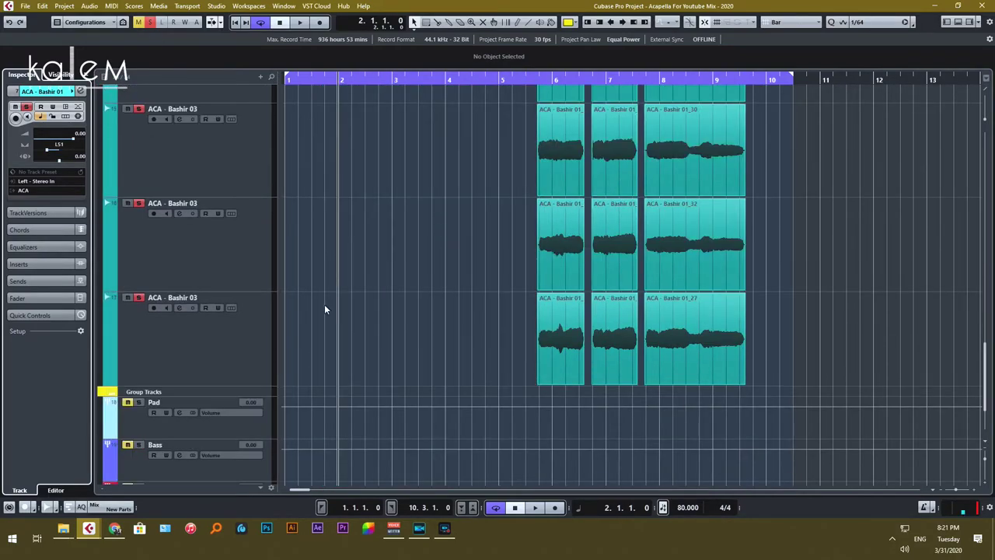
left_click(245, 357)
key("Up")
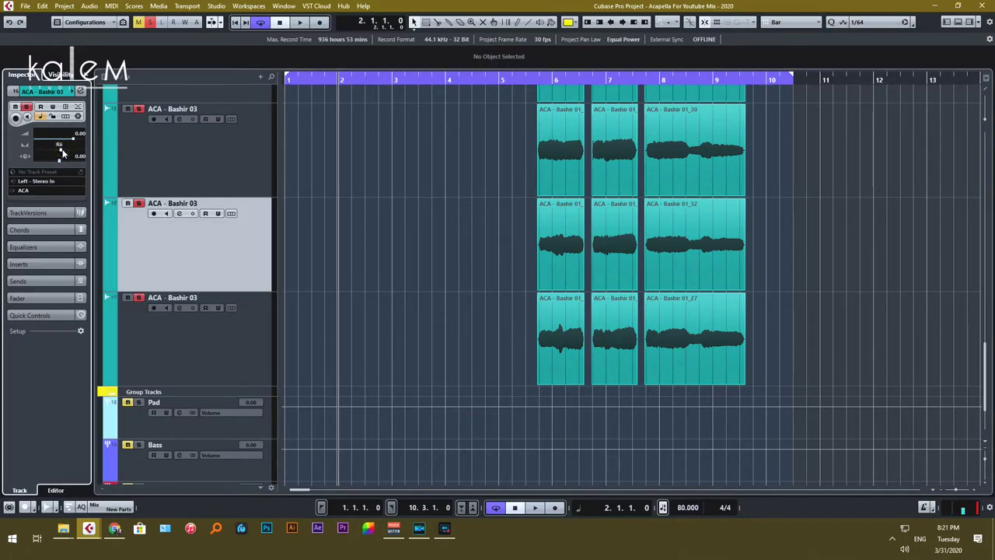
key("Up")
key("Up")
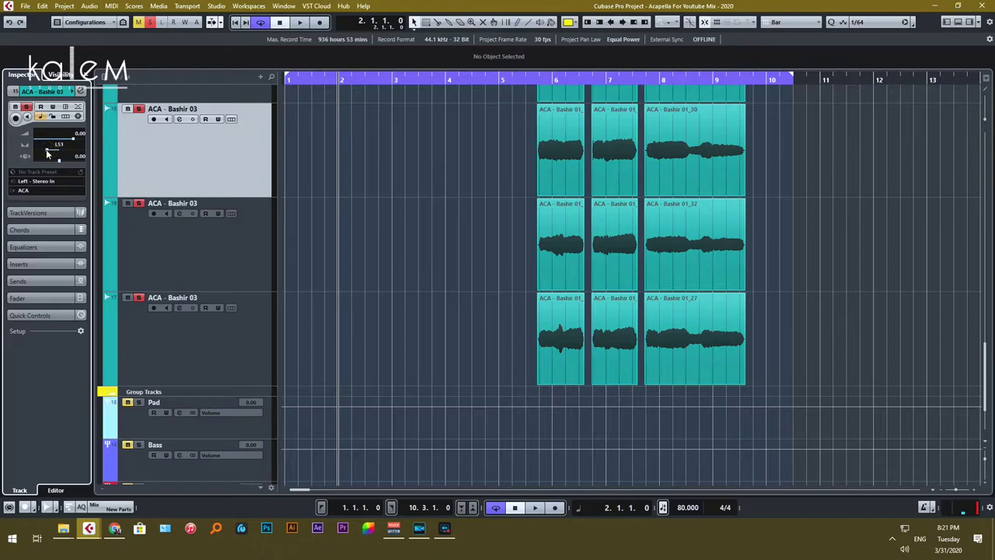
key("Up")
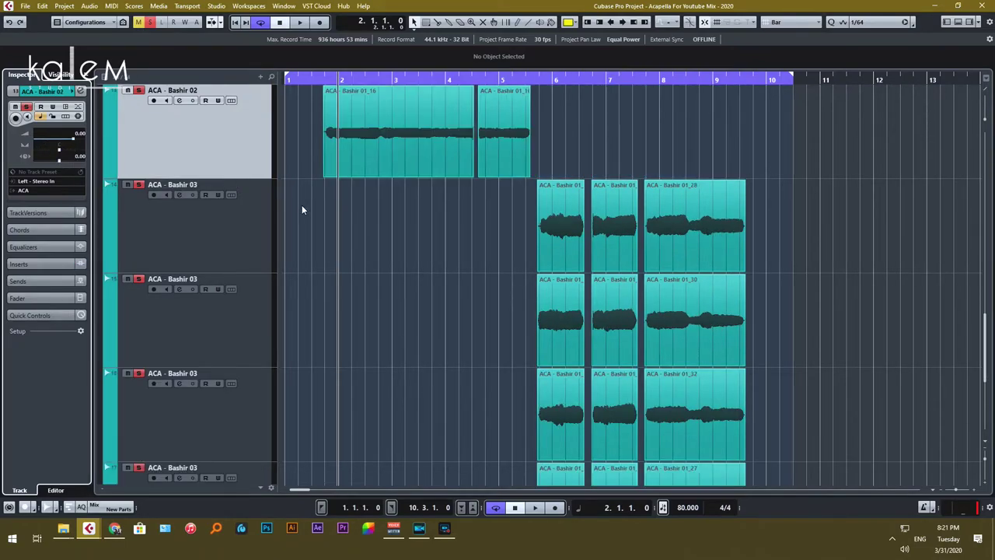
Spread the four ACA 02 vocals across the stereo field, panning the last one hard left and the second to L51
left_click_drag(2, 160, 51, 159)
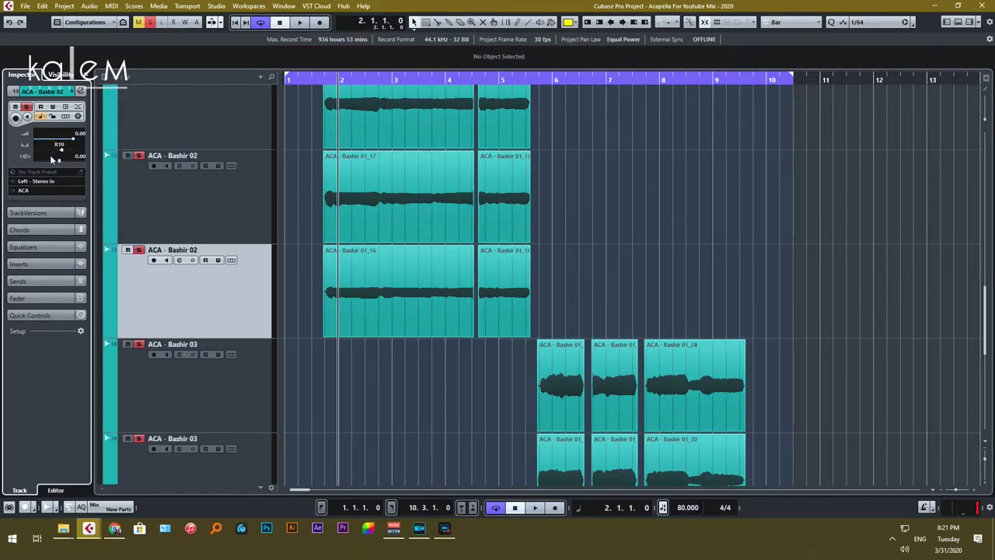
key("Up")
key("Up")
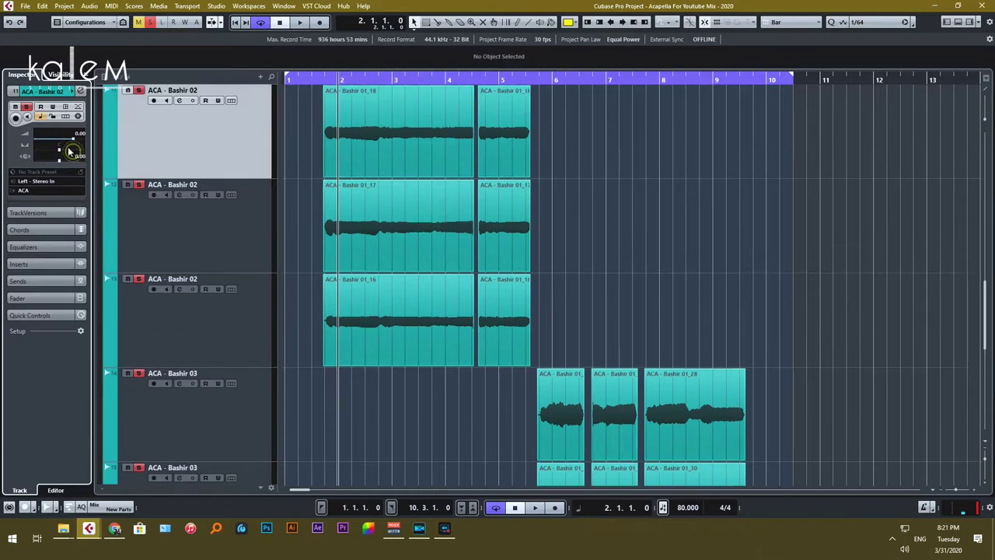
key("Up")
left_click_drag(77, 152, 73, 151)
key("Down")
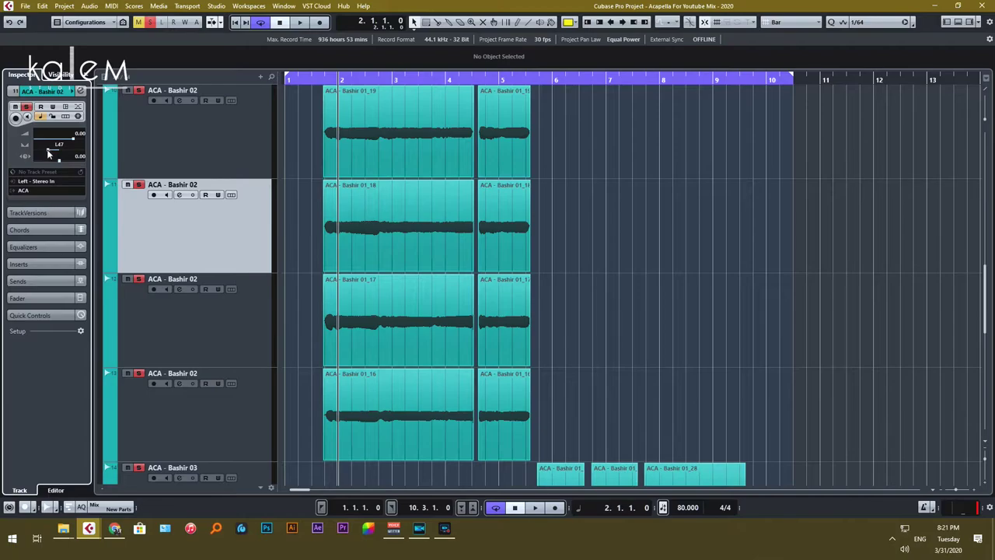
left_click_drag(45, 150, 47, 150)
Set the grid type to Use Quantize and audition the soloed, panned ACA vocals in the cycle range, then stop playback
scroll(579, 258, "up", 3)
scroll(389, 200, "up", 2)
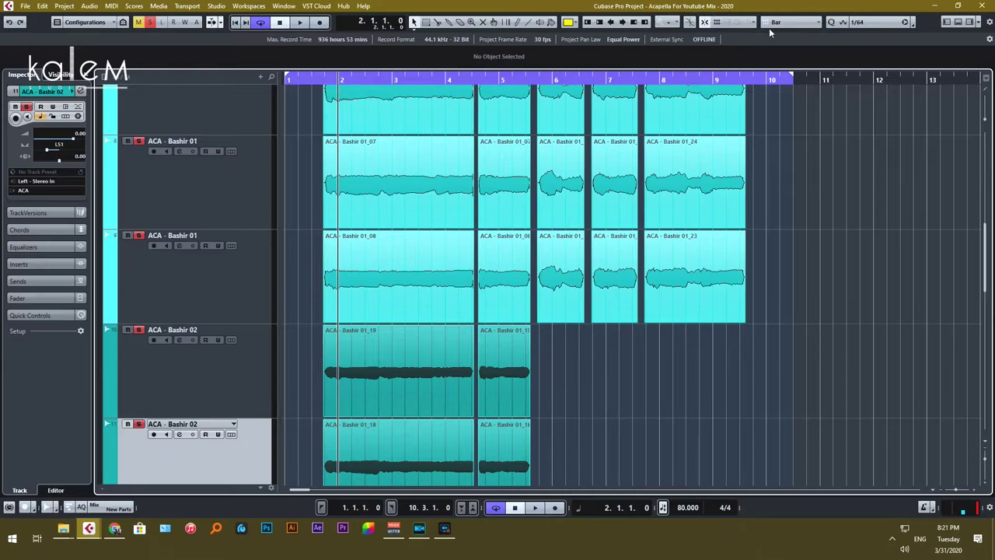
left_click(787, 22)
left_click(790, 61)
key("space")
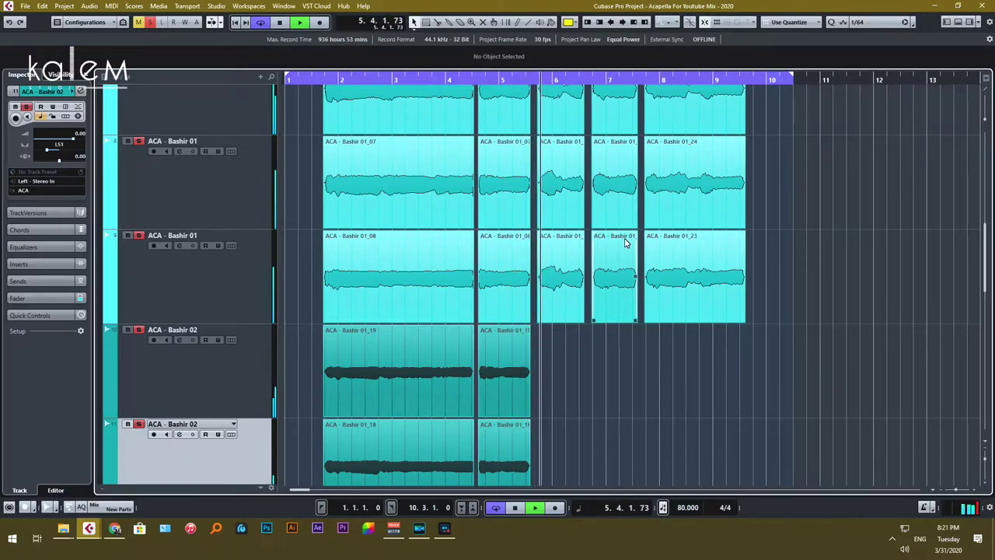
scroll(826, 187, "up", 1)
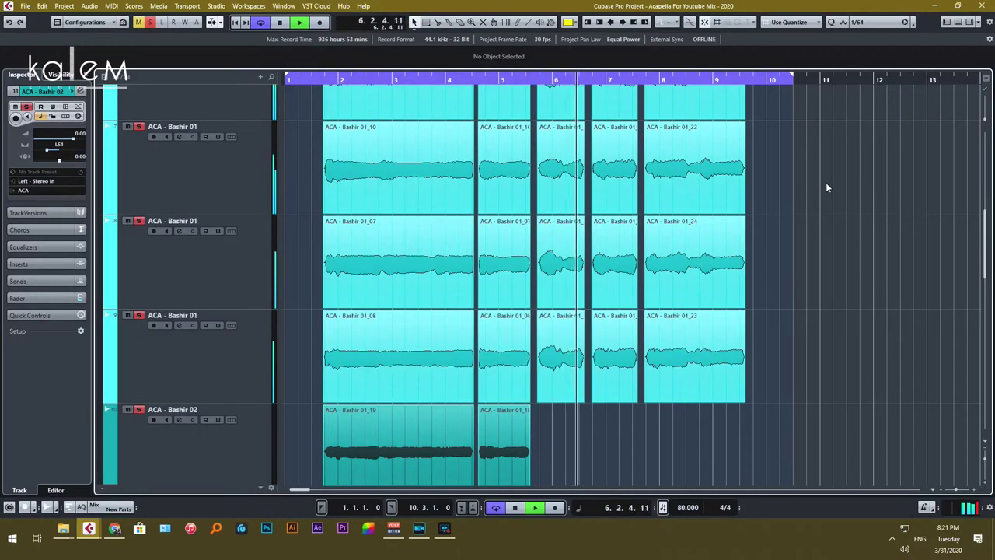
key("space")
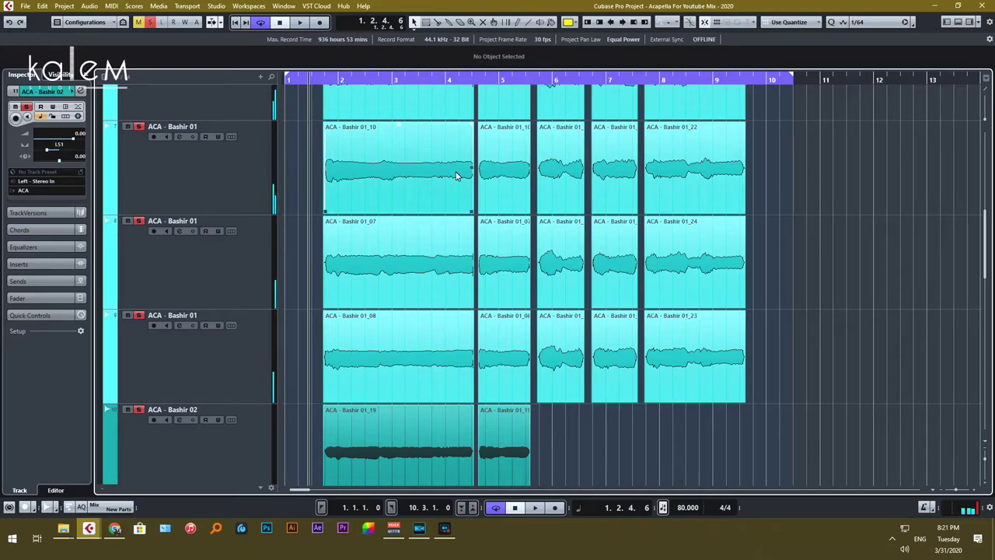
Deactivate all solo states and place the project cursor just after the start of bar 4
scroll(455, 172, "down", 3)
scroll(456, 175, "up", 3)
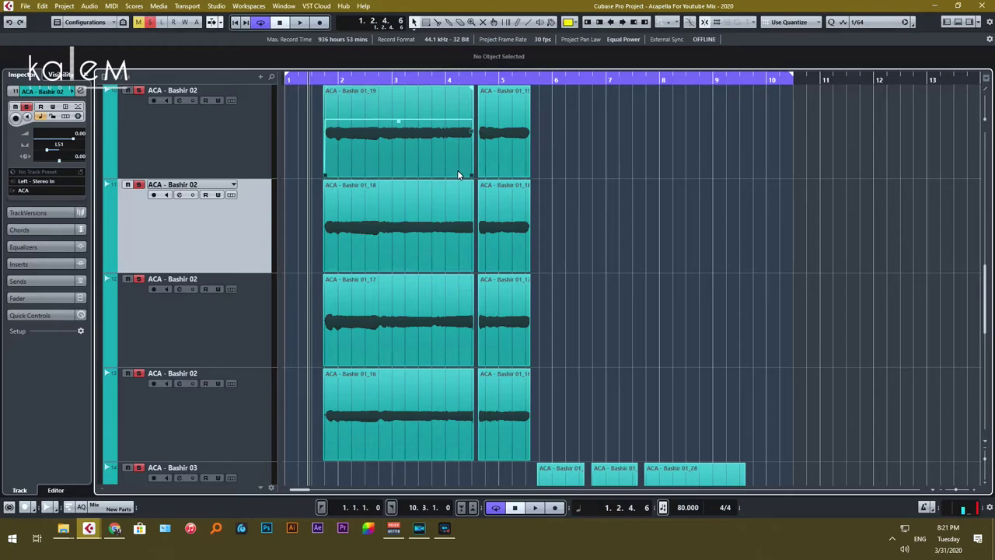
scroll(457, 175, "up", 4)
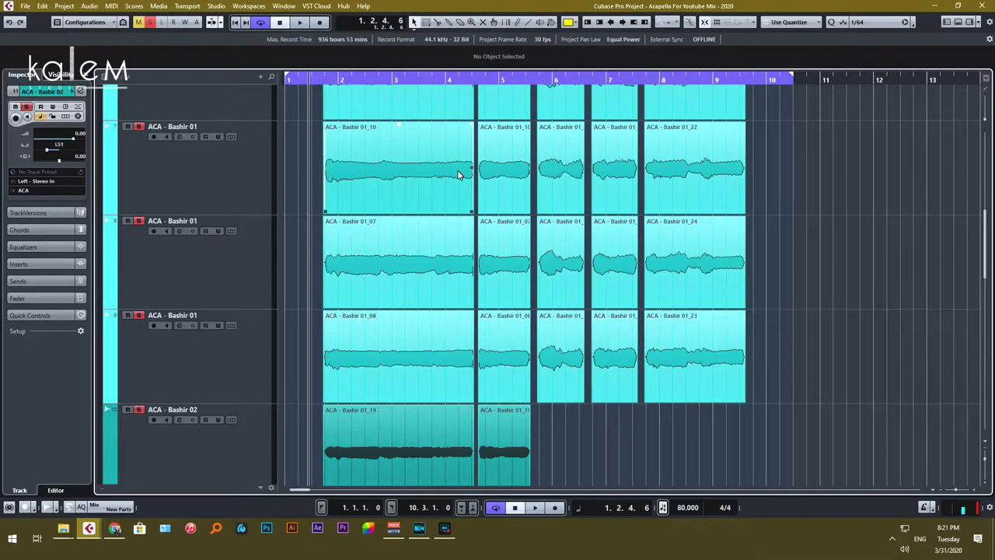
scroll(457, 174, "down", 2)
scroll(457, 174, "up", 7)
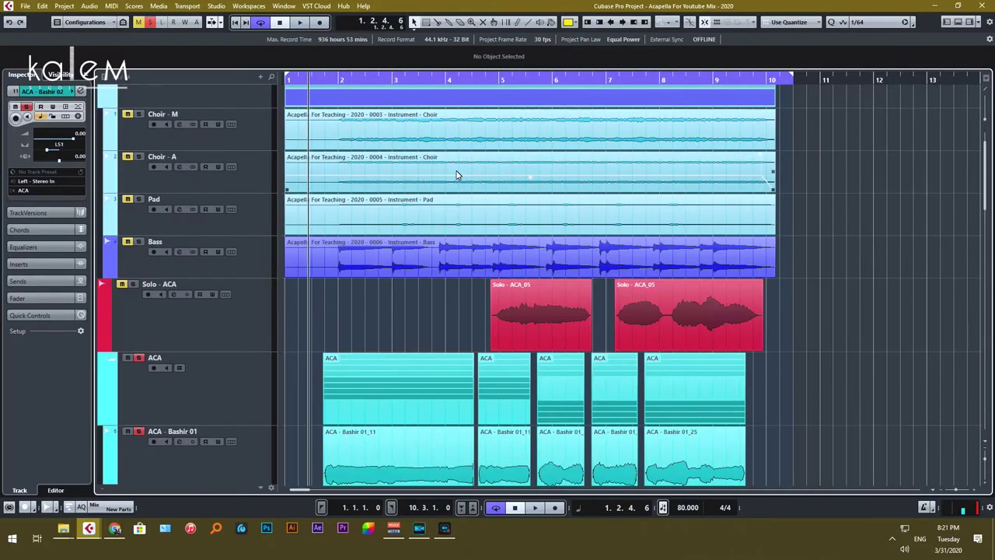
scroll(456, 175, "down", 3)
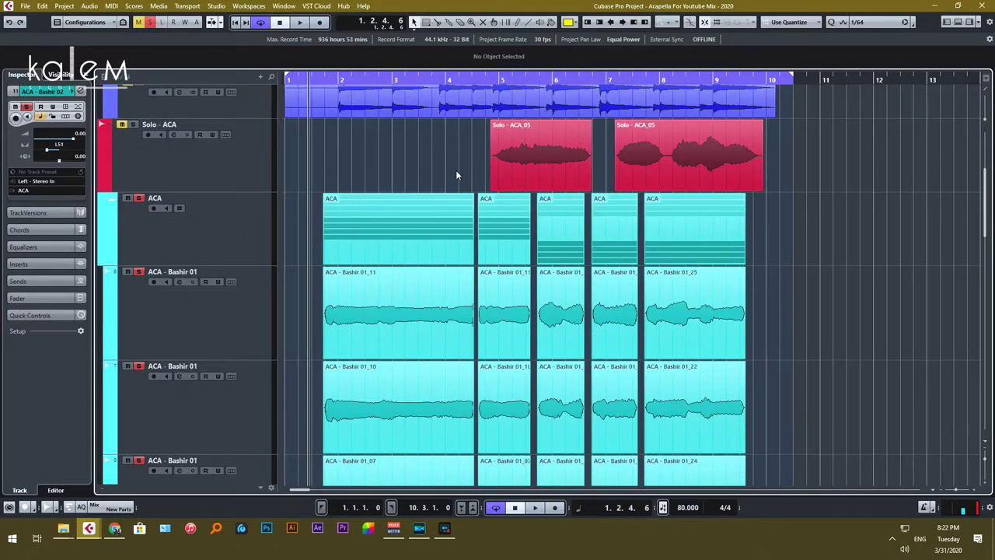
left_click(150, 24)
scroll(569, 180, "down", 1)
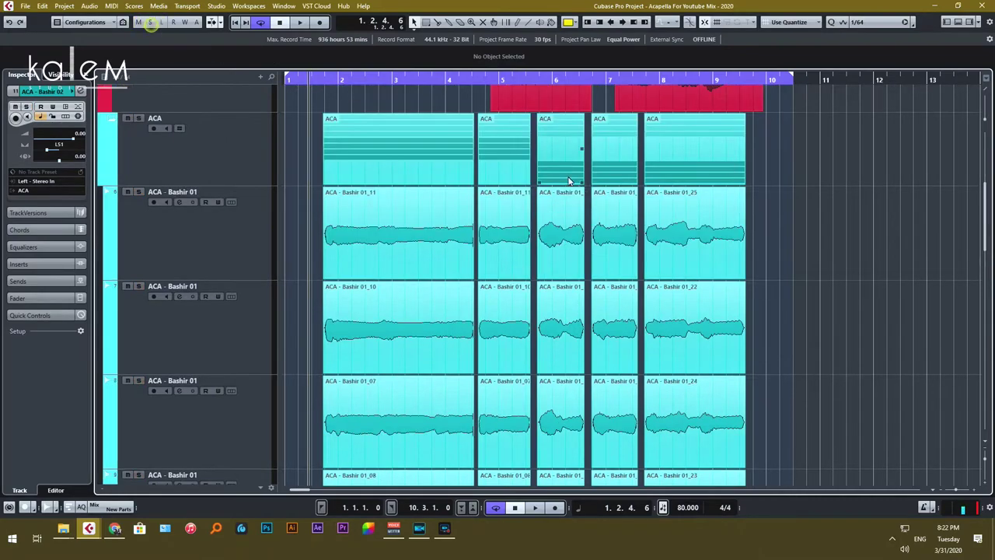
left_click(456, 81)
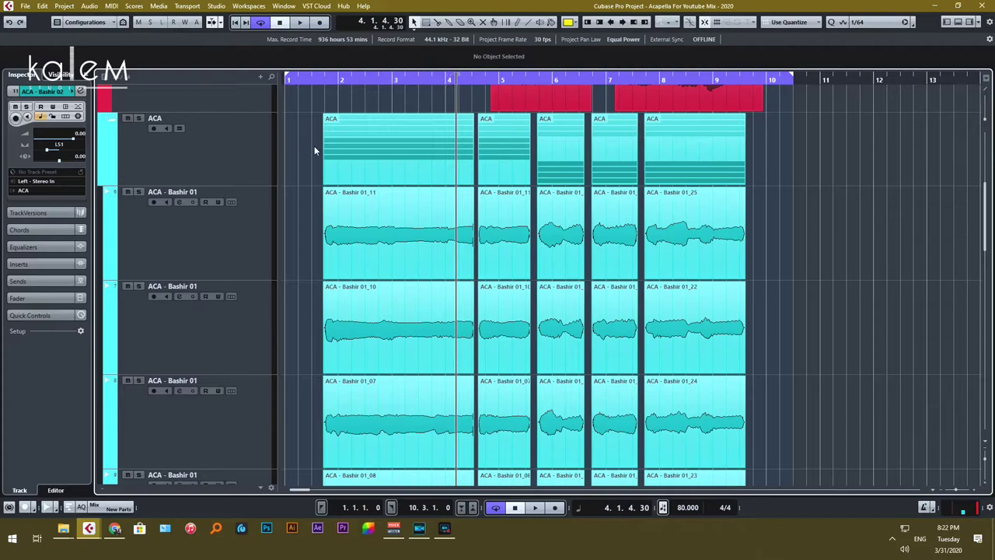
Examine the gap between the ACA vocal phrases near 4.3 up close and briefly audition the full mix leading into bar 4
scroll(559, 179, "down", 3)
key("h")
key("h")
key("h")
key("h")
key("h")
key("h")
key("h")
key("h")
key("h")
key("h")
key("h")
scroll(692, 217, "down", 1)
scroll(644, 184, "right", 2)
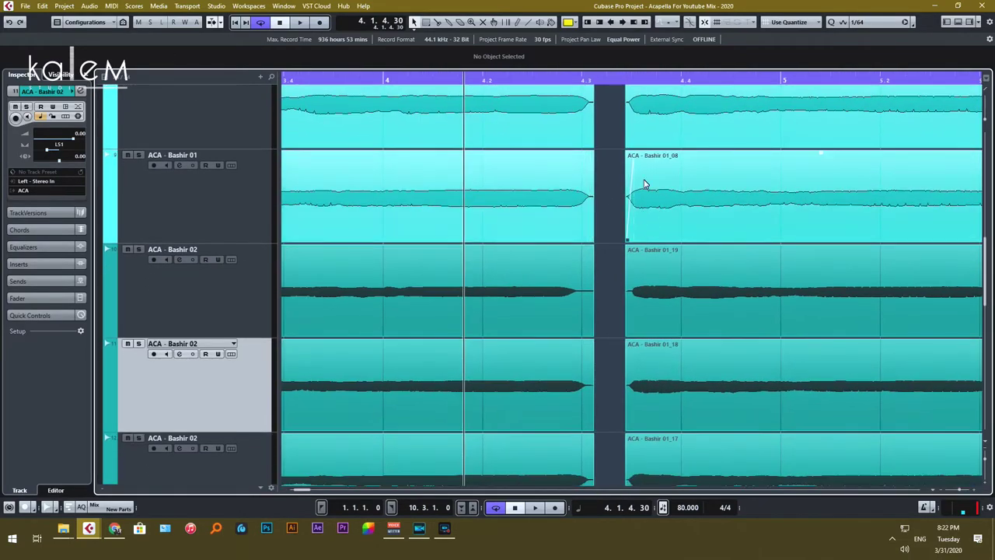
scroll(643, 183, "down", 2)
scroll(637, 187, "left", 1)
key("KP_Subtract")
key("KP_Subtract")
scroll(638, 194, "down", 4)
scroll(661, 206, "up", 6)
key("space")
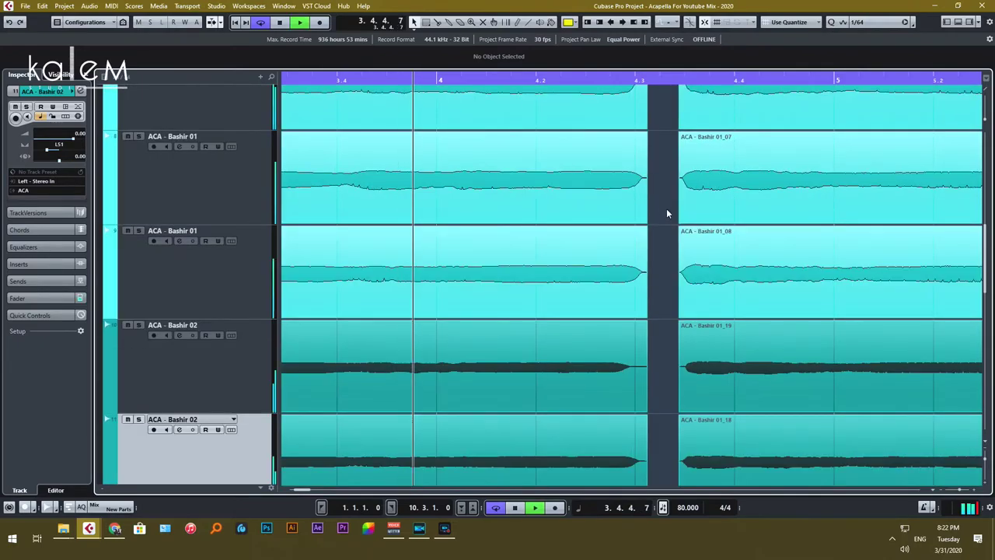
scroll(668, 214, "down", 1)
key("space")
Solo the ACA folder and audition the end of its first vocal phrase around bar 4
scroll(315, 235, "up", 2)
scroll(315, 235, "up", 4)
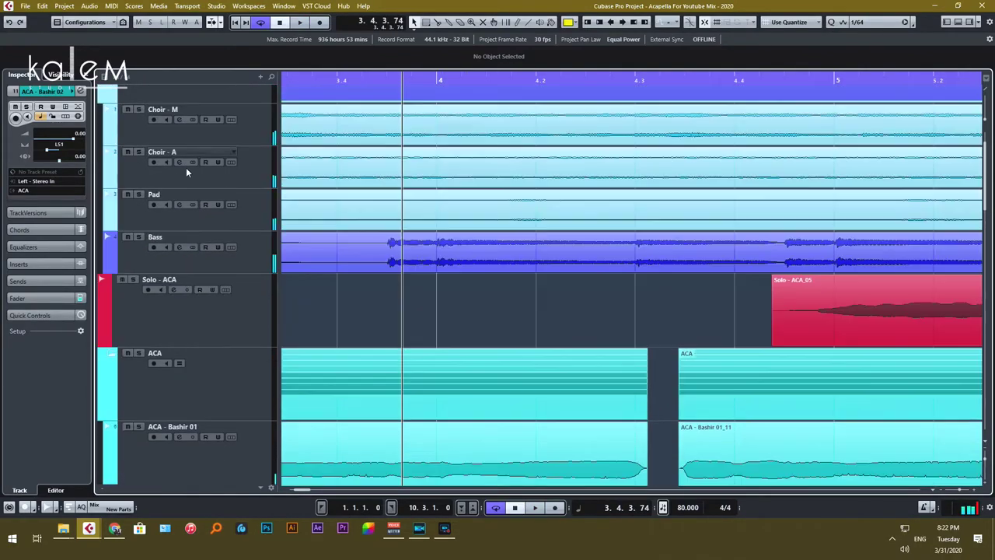
scroll(138, 244, "down", 2)
left_click(140, 276)
key("space")
scroll(555, 255, "down", 3)
scroll(575, 249, "up", 1)
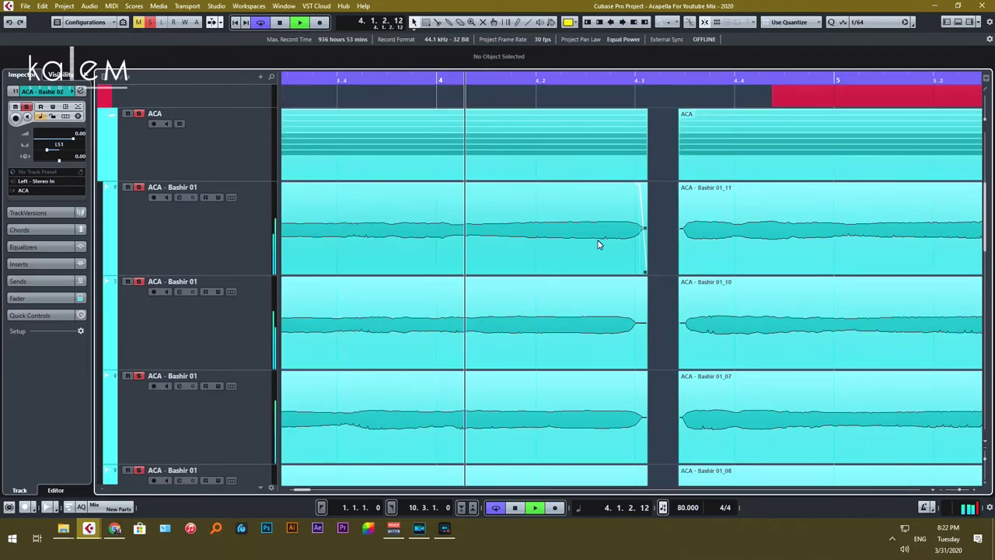
scroll(679, 272, "down", 1)
scroll(684, 248, "down", 5)
key("space")
Move the project cursor to 4.2 and audition the last ACA 02 vocal in solo
left_click(464, 81)
scroll(580, 227, "down", 6)
scroll(580, 232, "down", 4)
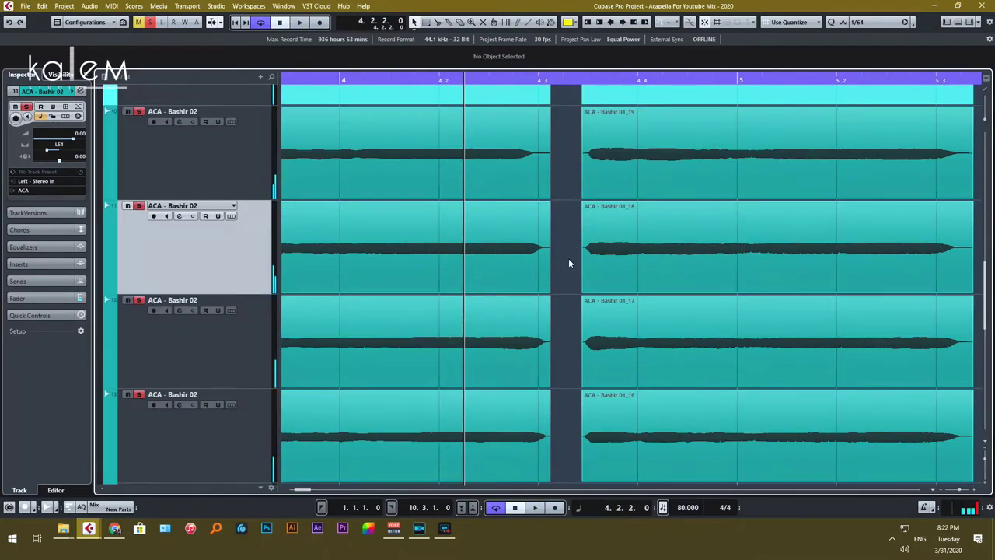
left_click(222, 376)
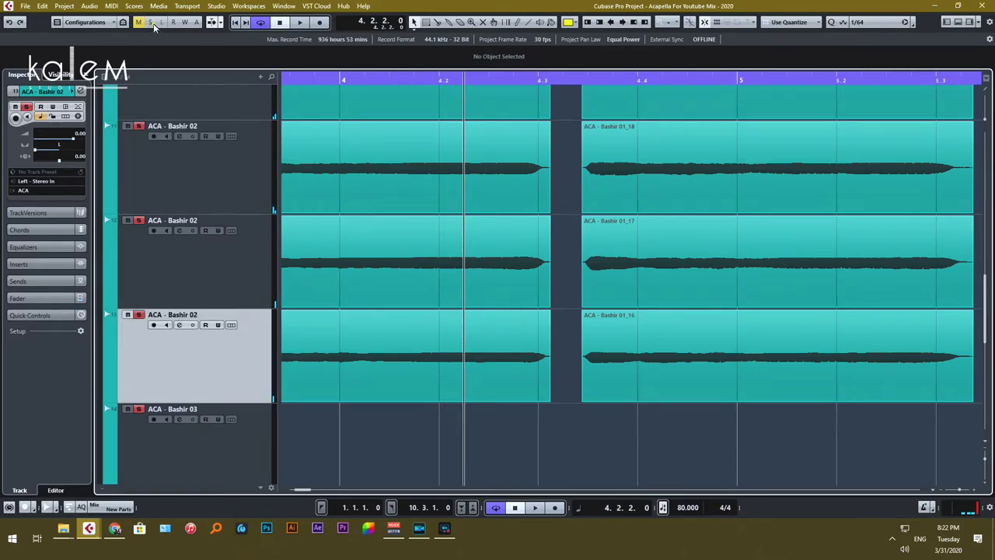
left_click(139, 314)
key("space")
key("space")
Add the second ACA 02 vocal and the second to fourth ACA 01 vocals to the solo, auditioning the phrase ending from 4.2
left_click(132, 204)
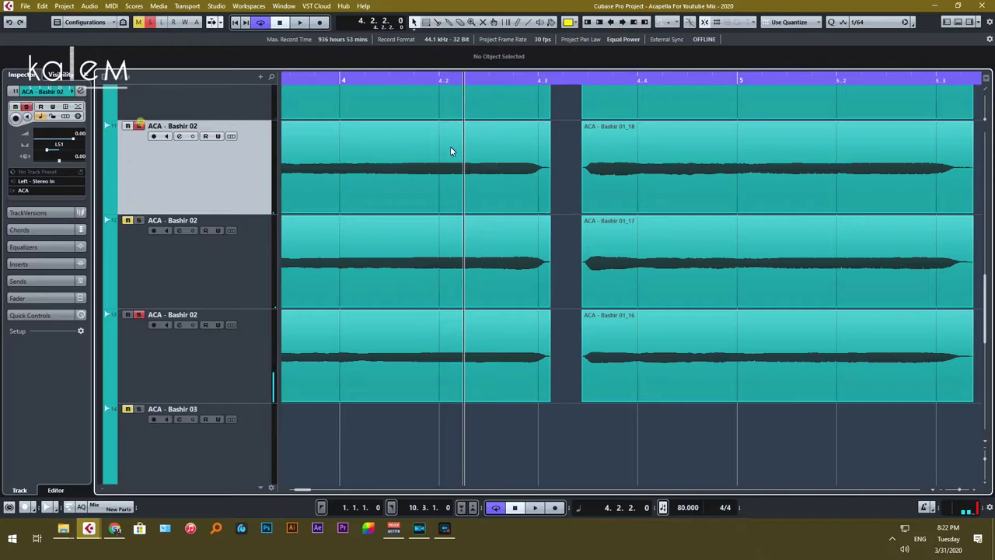
scroll(540, 181, "up", 8)
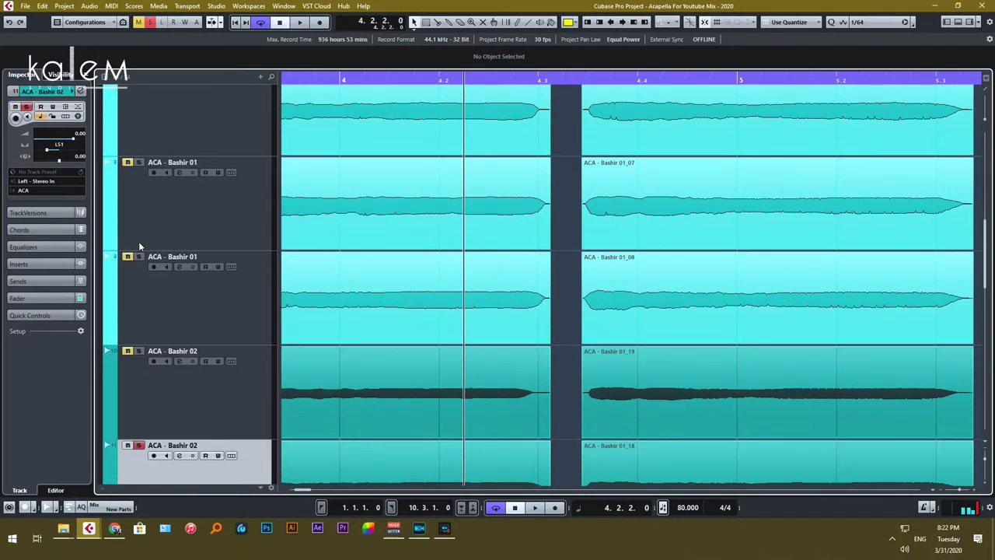
left_click(138, 257)
key("space")
scroll(136, 163, "up", 5)
left_click(139, 228)
key("space")
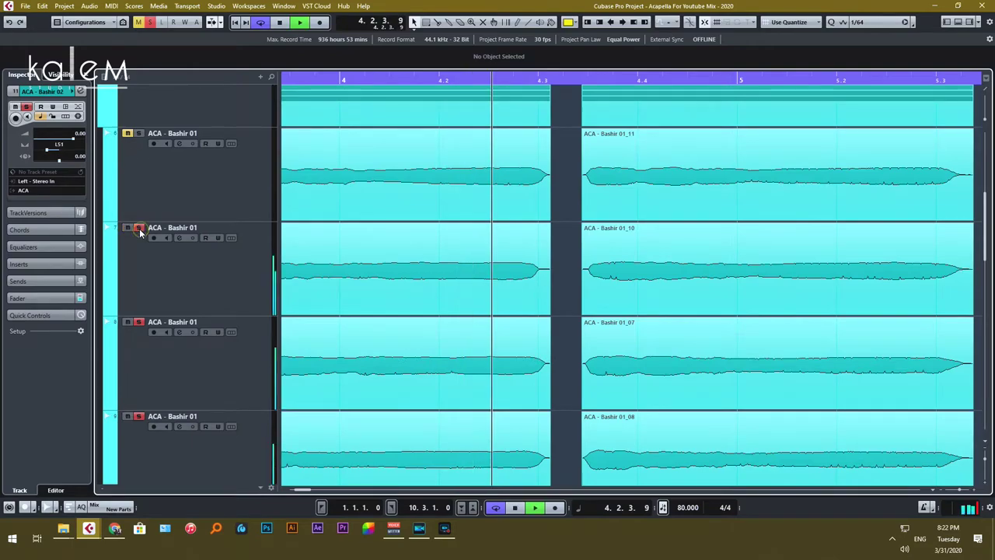
key("space")
Clear all solo and mute states and audition only the second ACA 01 vocal from 4.2
left_click(151, 22)
left_click(139, 22)
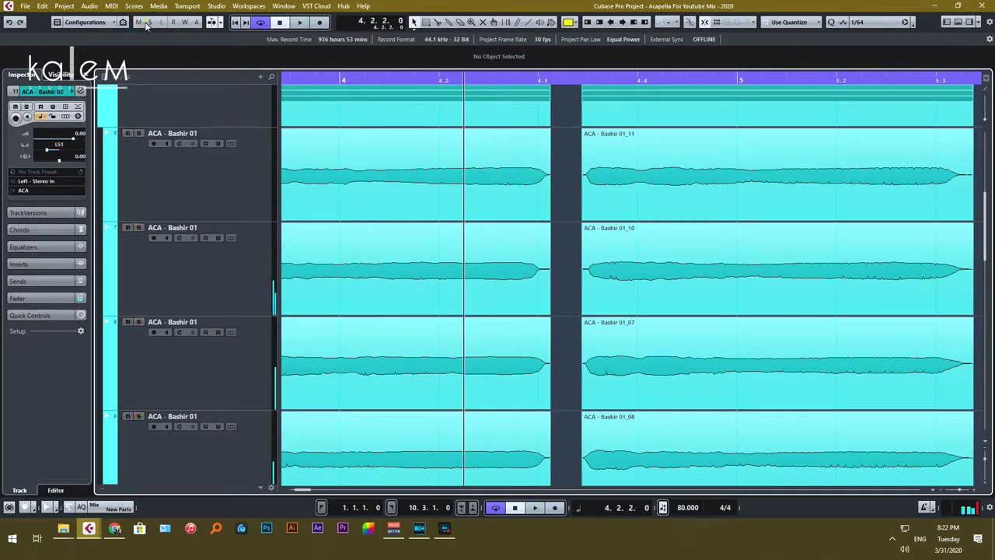
left_click(136, 228)
key("space")
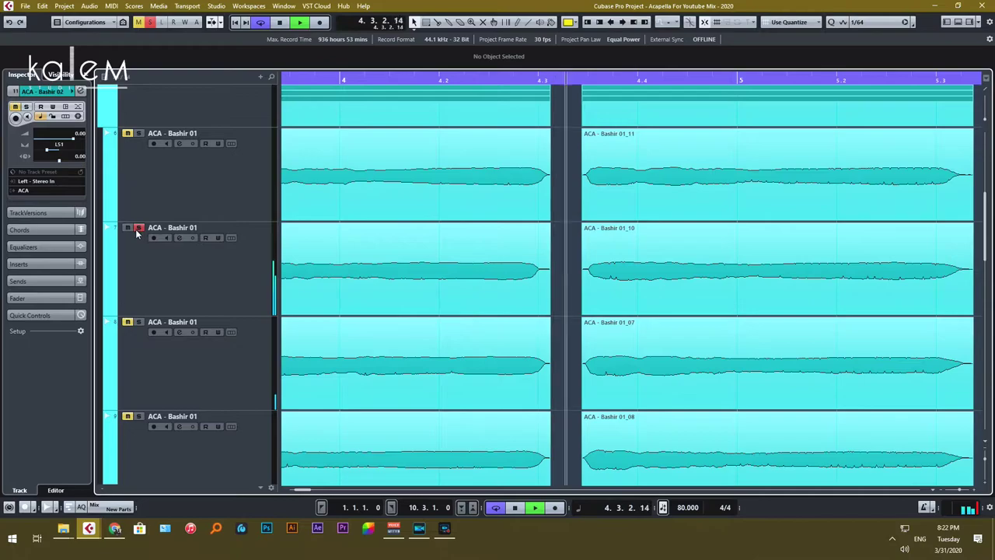
key("space")
Set the grid resolution to 1/128 and split the second ACA 01 vocal's first phrase at 4.3.1.15, just before its ending
left_click(516, 288)
key("h")
key("h")
key("h")
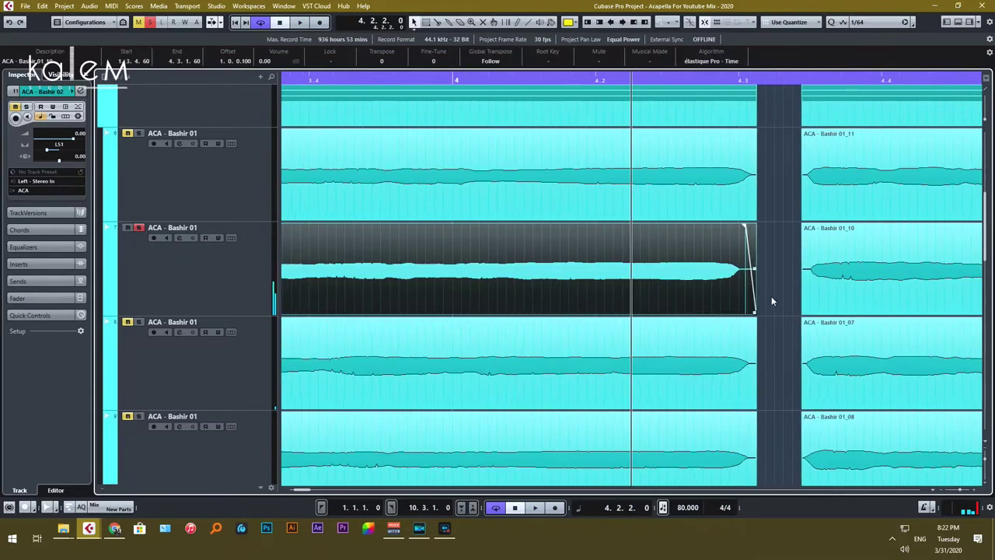
left_click_drag(935, 253, 724, 209)
left_click_drag(986, 112, 985, 107)
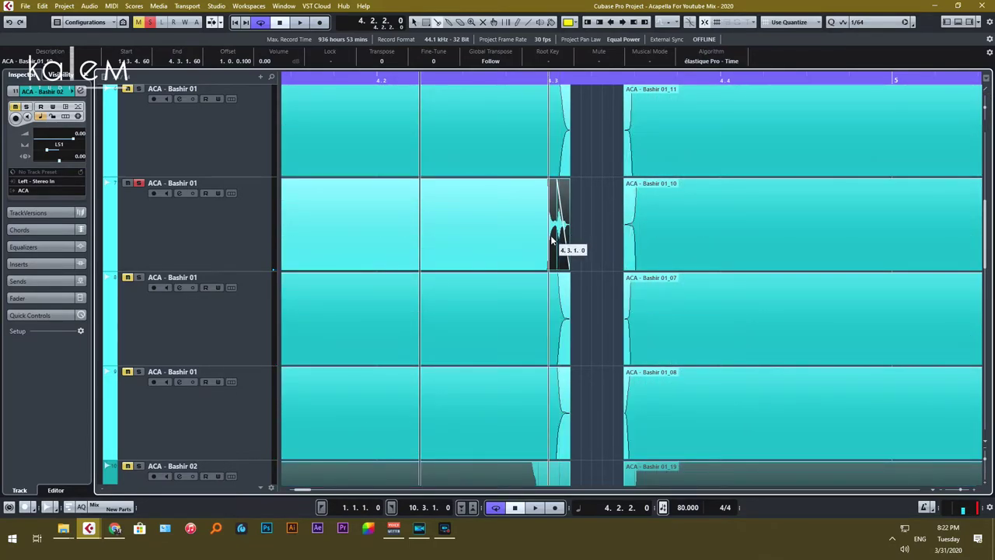
left_click(872, 26)
left_click(877, 116)
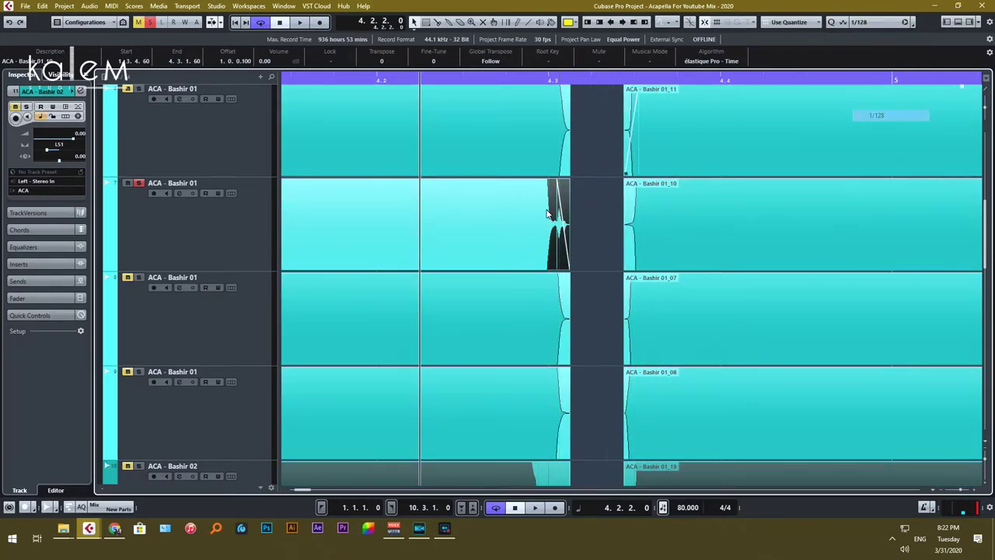
left_click(555, 231, "alt")
Try erasing the split-off tail and adding a fade-out at the new phrase end, and undo both edits
key("5")
left_click(559, 231)
key("1")
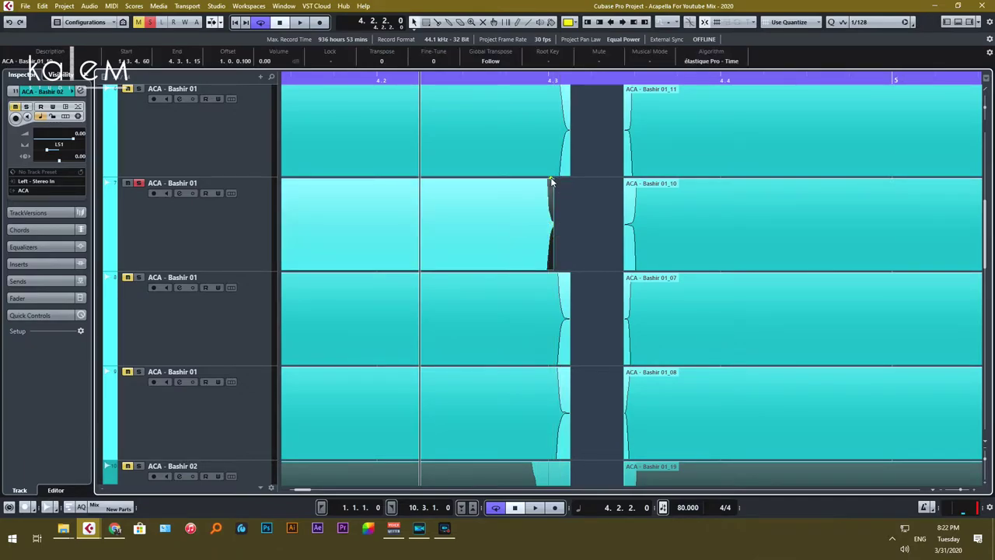
left_click_drag(553, 181, 545, 183)
key("ctrl+z")
key("ctrl+z")
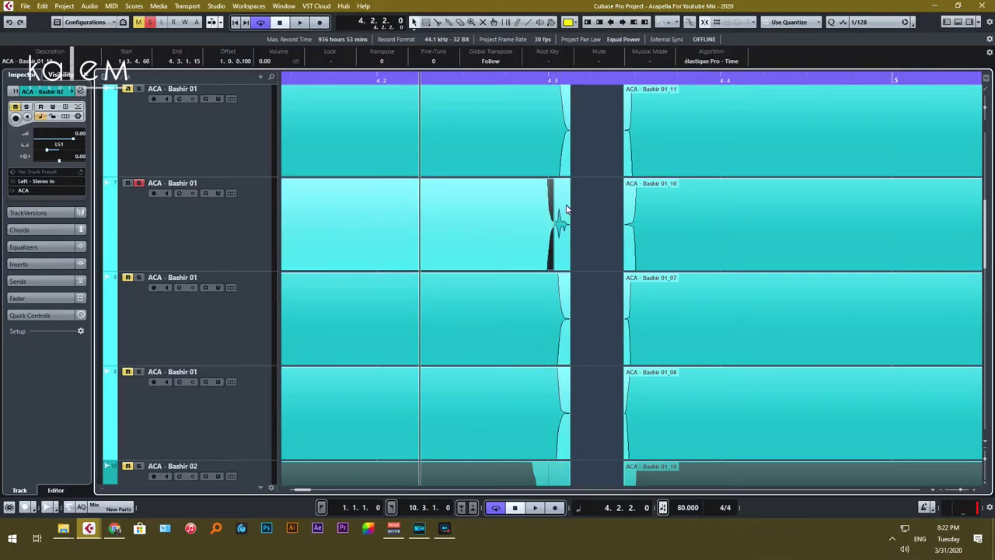
Erase the split-off tail of the second ACA 01 vocal, add a short fade-out at the new phrase end and audition it
key("5")
left_click(567, 214)
key("1")
left_click(552, 181)
left_click_drag(552, 182, 539, 181)
key("space")
key("space")
Clear all solo and mute states, solo the ACA folder and audition the stacked vocals from 4.2 through the phrase ending
left_click(152, 23)
scroll(286, 125, "up", 6)
scroll(150, 257, "down", 2)
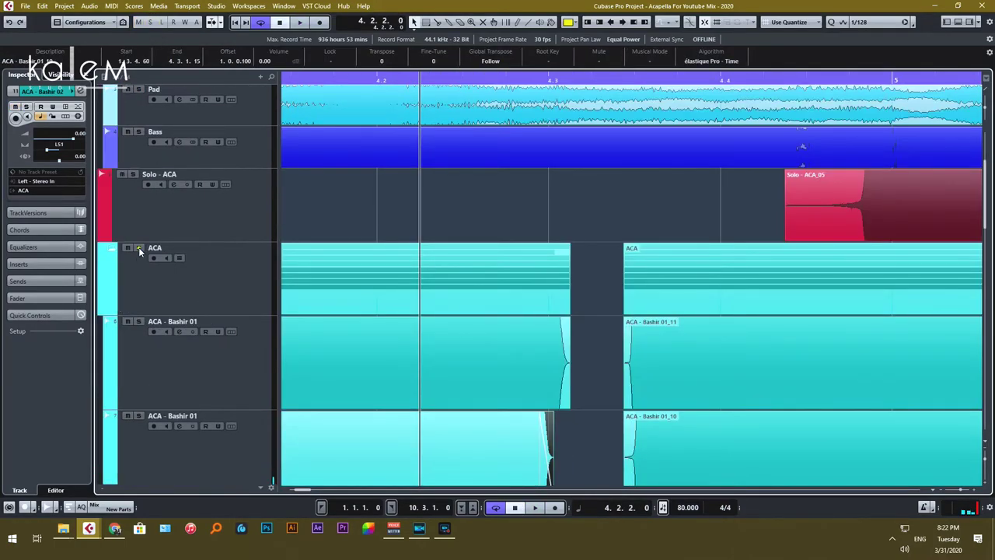
left_click(139, 248)
scroll(453, 233, "down", 2)
key("space")
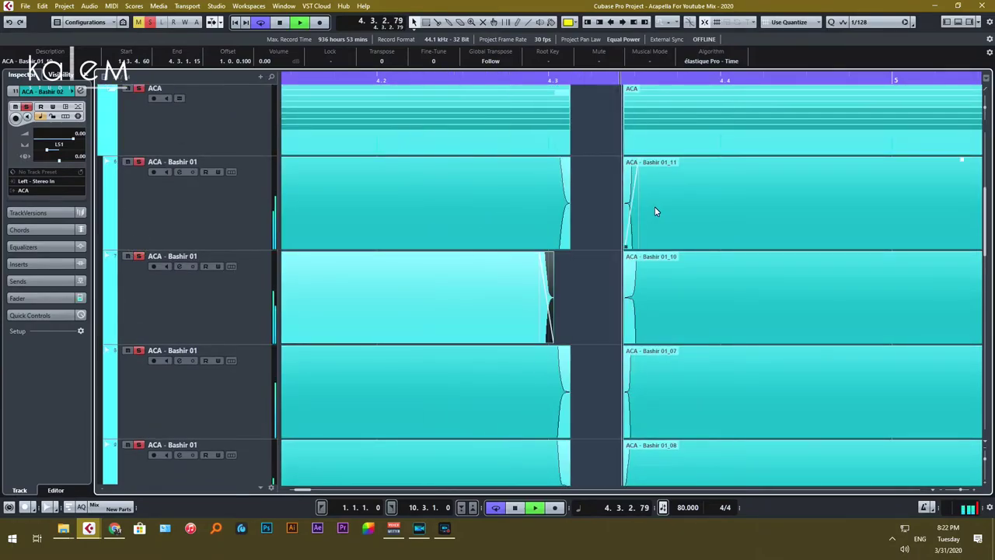
key("g")
key("g")
key("g")
key("g")
key("g")
key("g")
key("g")
key("g")
key("g")
key("g")
key("g")
key("g")
key("g")
key("g")
key("g")
key("g")
key("g")
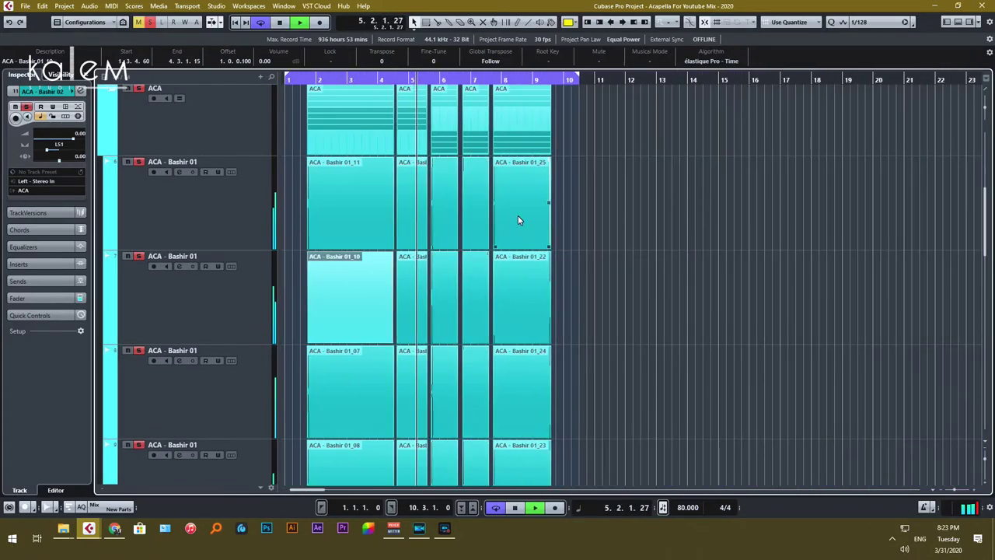
key("space")
Deselect the vocal clip, reduce the waveform display height and place the project cursor just before the first ACA phrase, around 1.3.2
scroll(466, 198, "down", 1)
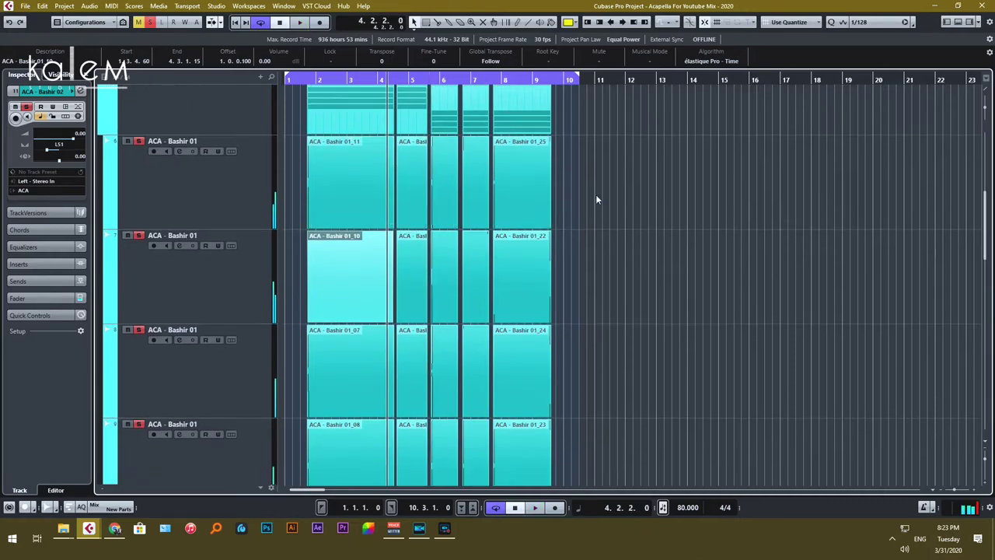
left_click(574, 197)
scroll(293, 164, "up", 3)
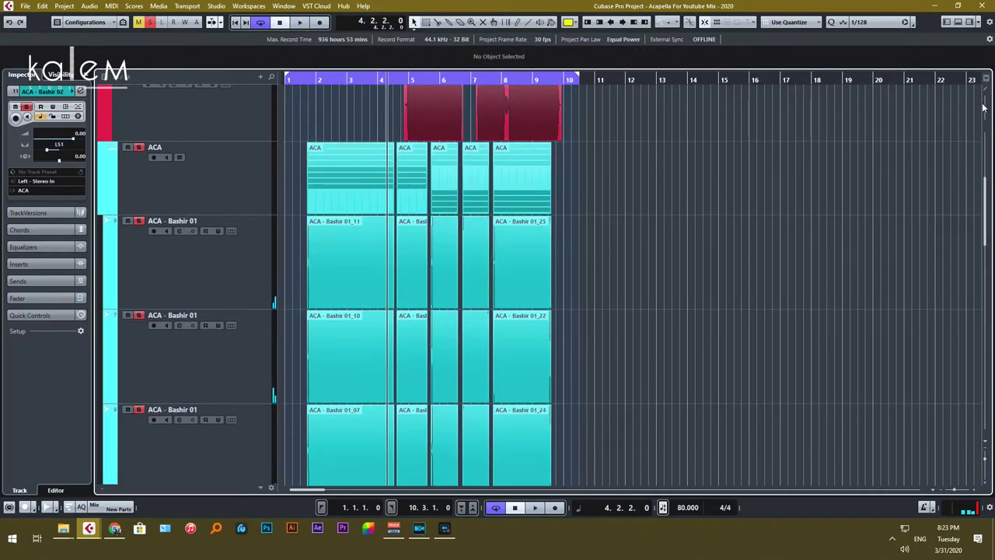
left_click_drag(983, 103, 987, 168)
left_click(900, 208)
key("h")
key("h")
key("h")
key("h")
scroll(332, 165, "down", 2)
left_click(327, 82)
key("h")
key("h")
key("h")
key("h")
Collapse the ACA folder track and clear all solo and mute states in the project
scroll(236, 203, "up", 3)
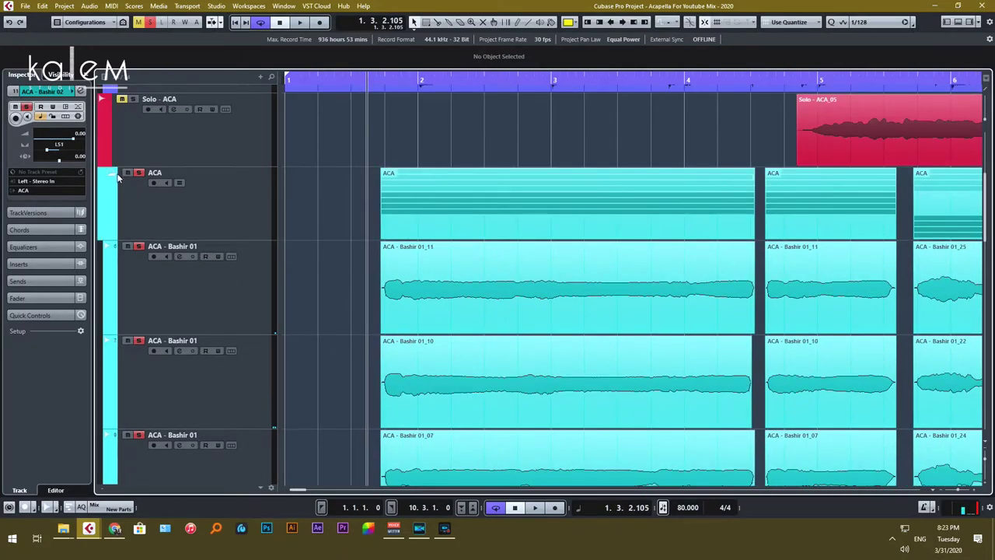
left_click(266, 282)
scroll(265, 280, "down", 8)
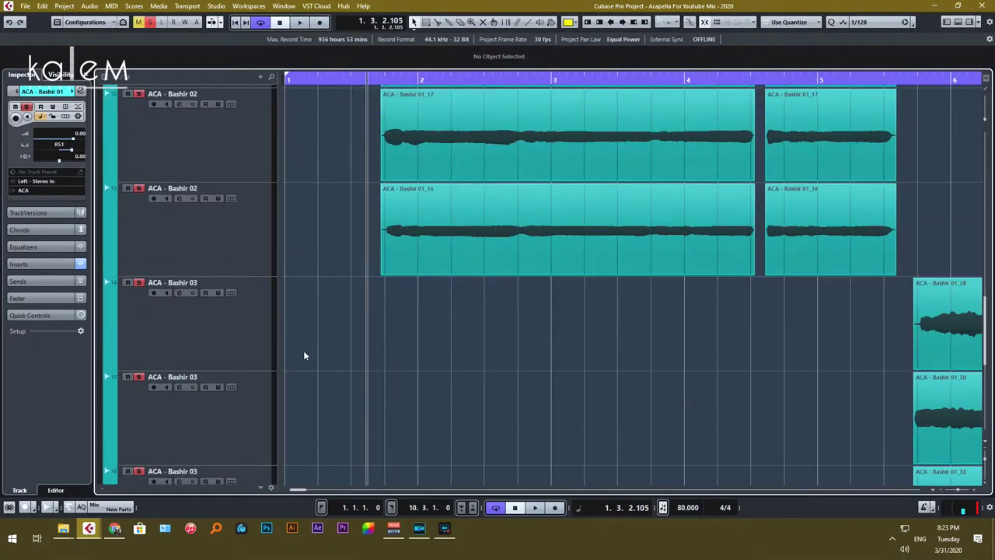
scroll(288, 365, "down", 2)
scroll(273, 256, "down", 4)
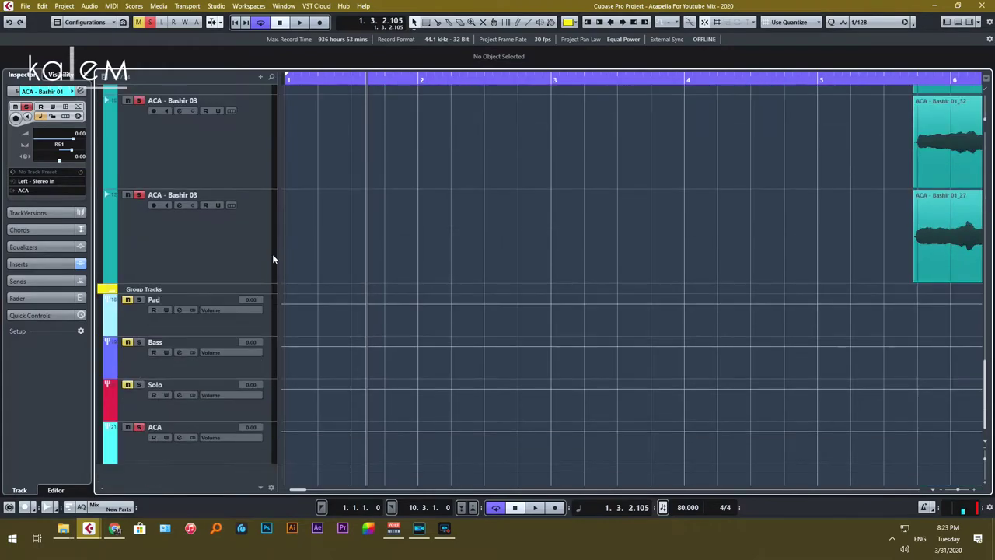
scroll(314, 240, "up", 8)
scroll(314, 239, "up", 2)
left_click(112, 122)
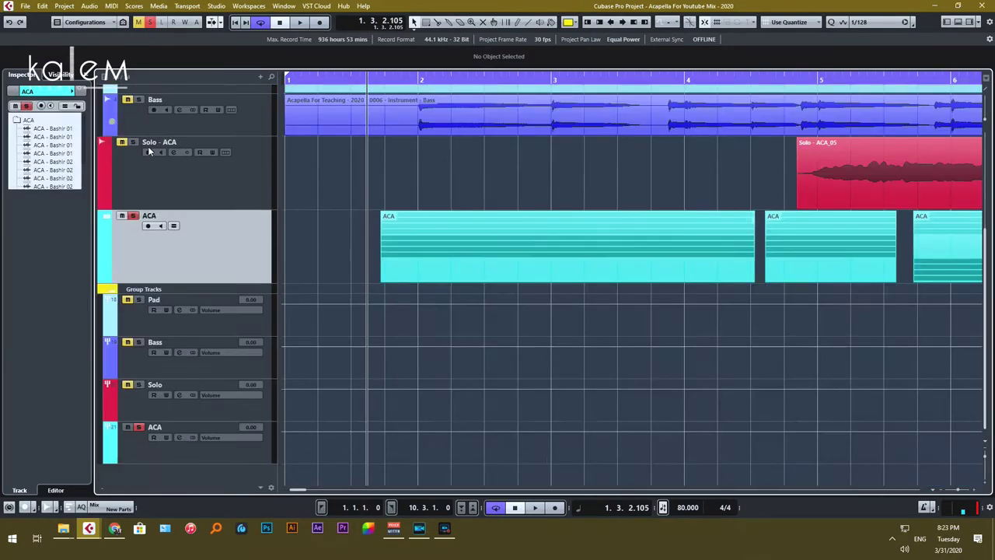
left_click(150, 23)
scroll(440, 211, "up", 3)
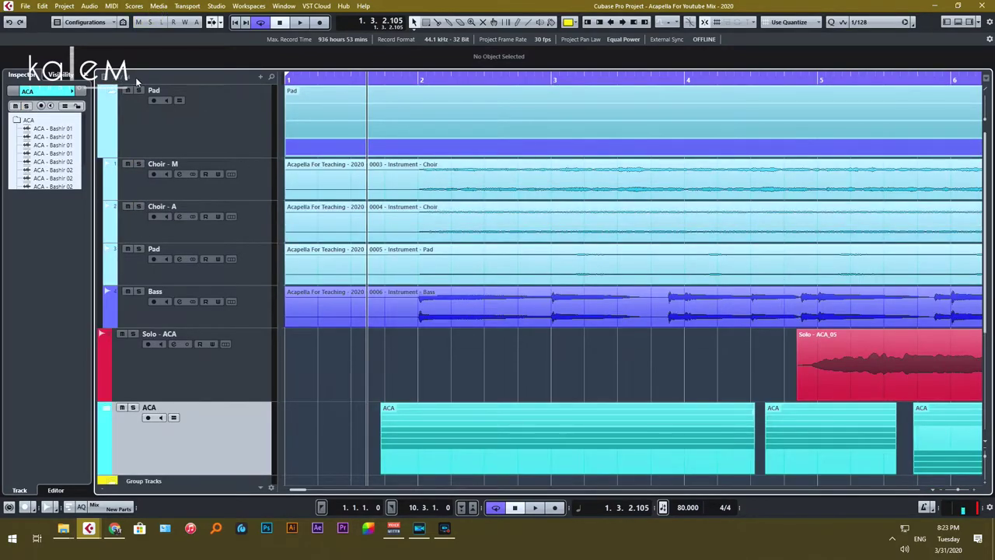
Collapse the Pad folder track and start playback of the whole arrangement
left_click(112, 91)
scroll(359, 210, "down", 1)
scroll(359, 211, "up", 1)
key("g")
key("g")
key("g")
key("g")
key("g")
key("g")
key("g")
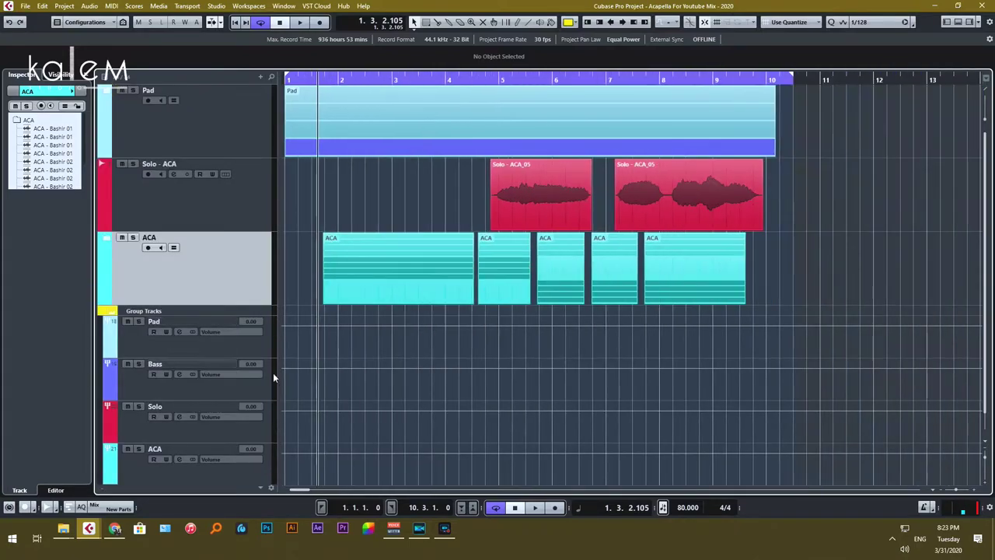
key("space")
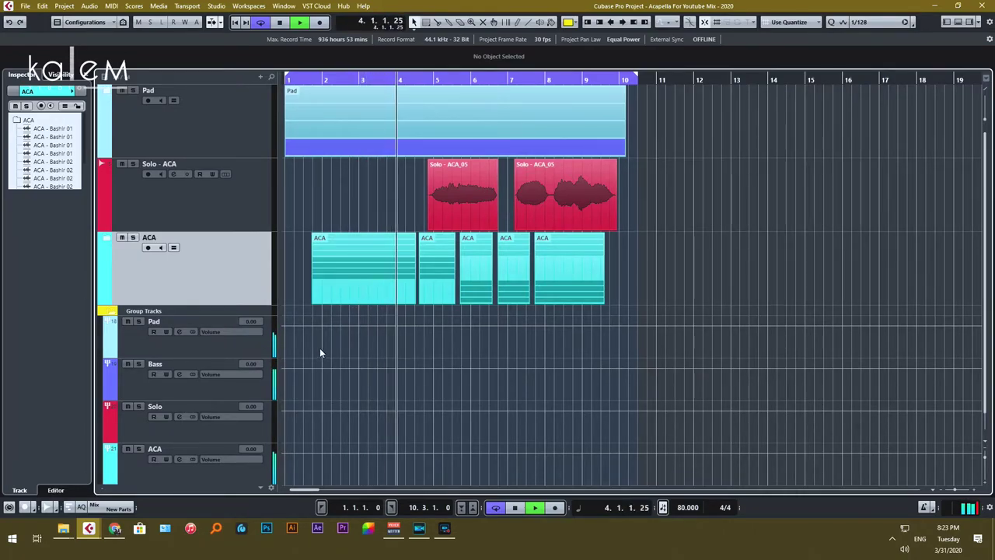
Set the volume of the Bass and Pad group tracks to -6
left_click(260, 363)
type("-6")
key("Return")
left_click(252, 324)
type("-6")
key("Return")
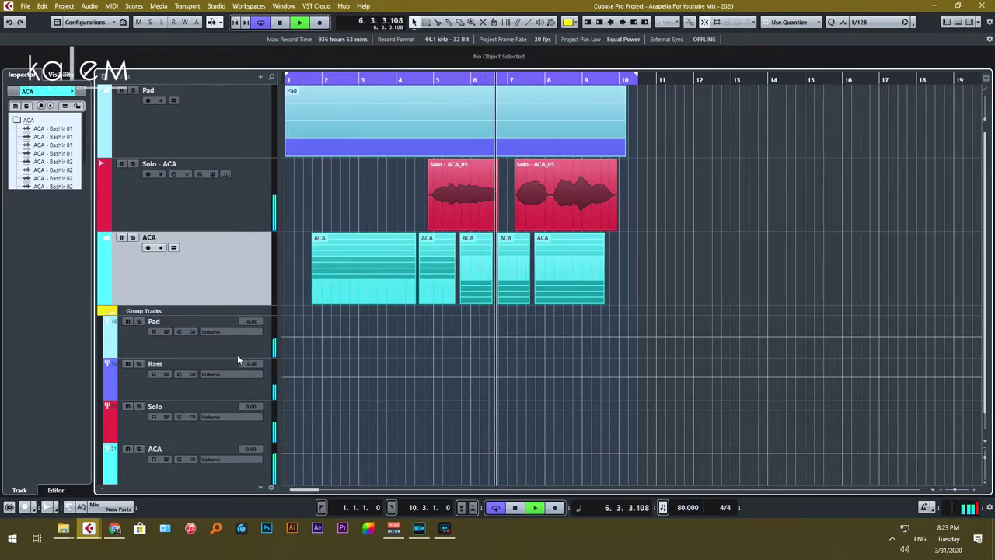
Set the group track volumes to -8 for Pad, Bass and ACA and -6 for Solo, and stop playback
double_click(253, 365)
type("-8")
key("Return")
double_click(251, 406)
type("-6")
key("Return")
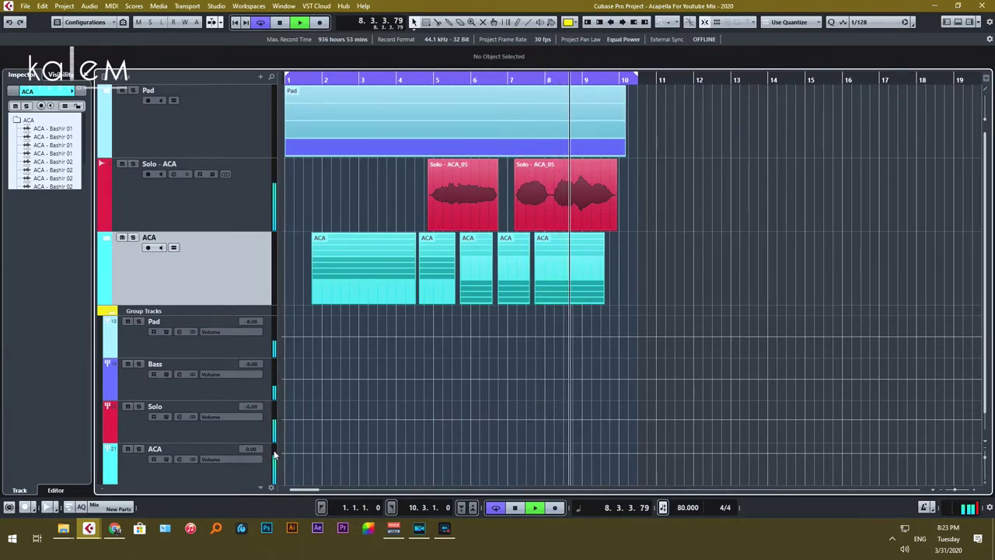
double_click(250, 450)
type("-8")
key("Return")
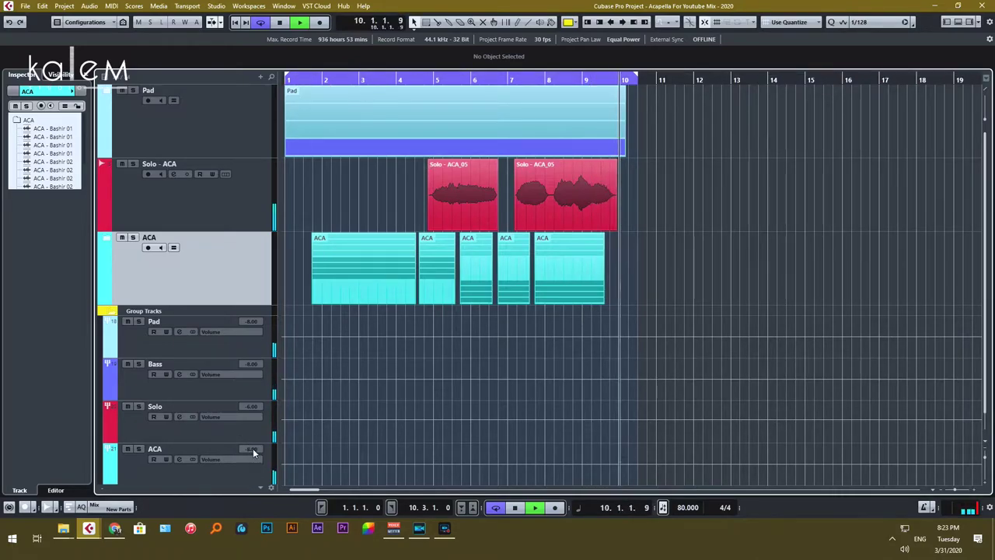
key("space")
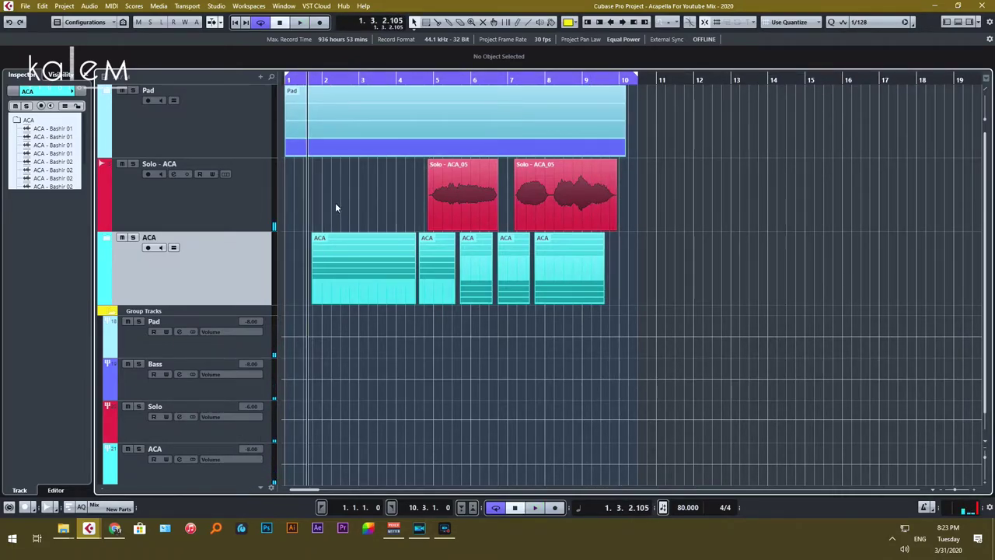
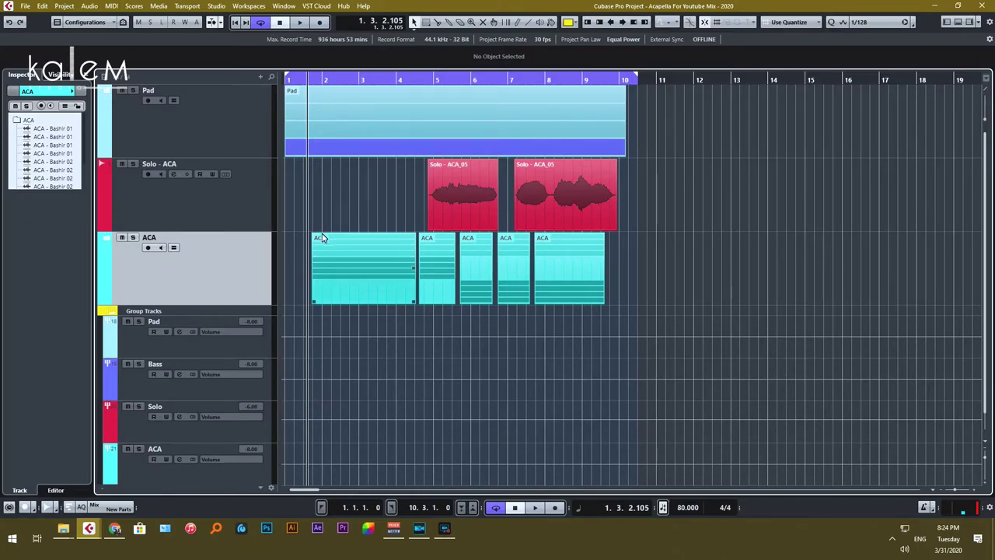
Expand the ACA folder and examine the Auto-Tune Evo insert on its first vocal track
left_click(107, 237)
scroll(279, 287, "down", 2)
left_click(263, 268)
left_click(179, 241)
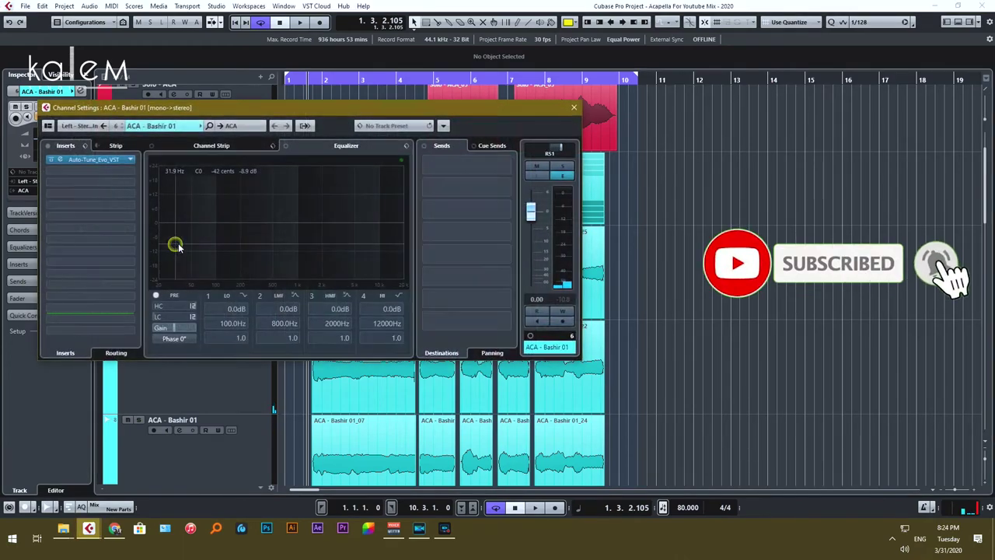
left_click(143, 129)
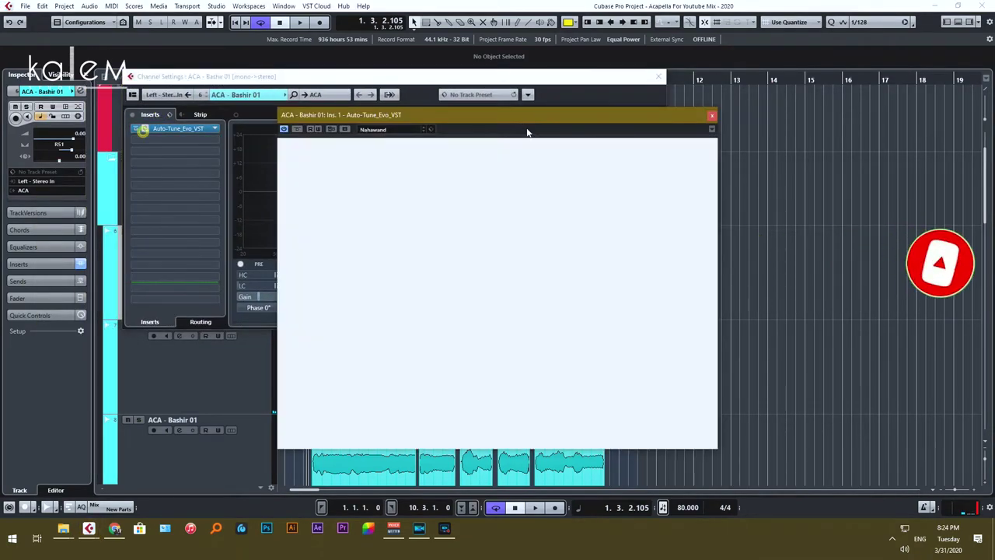
left_click_drag(500, 110, 403, 35)
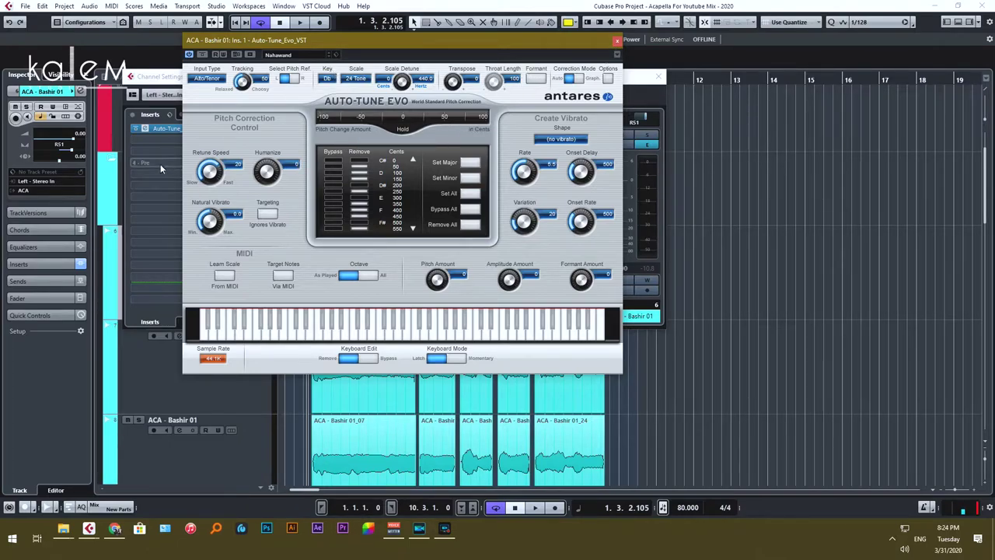
left_click(616, 42)
left_click(658, 76)
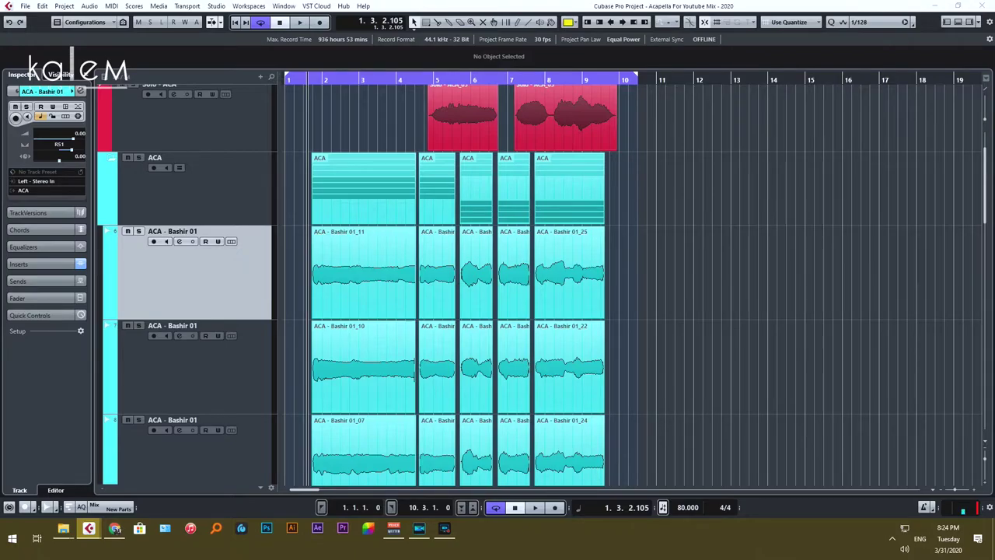
Copy the Auto-Tune Evo insert to the remaining ACA vocal channels in the MixConsole, up to the last one, and close the mixer
key("F3")
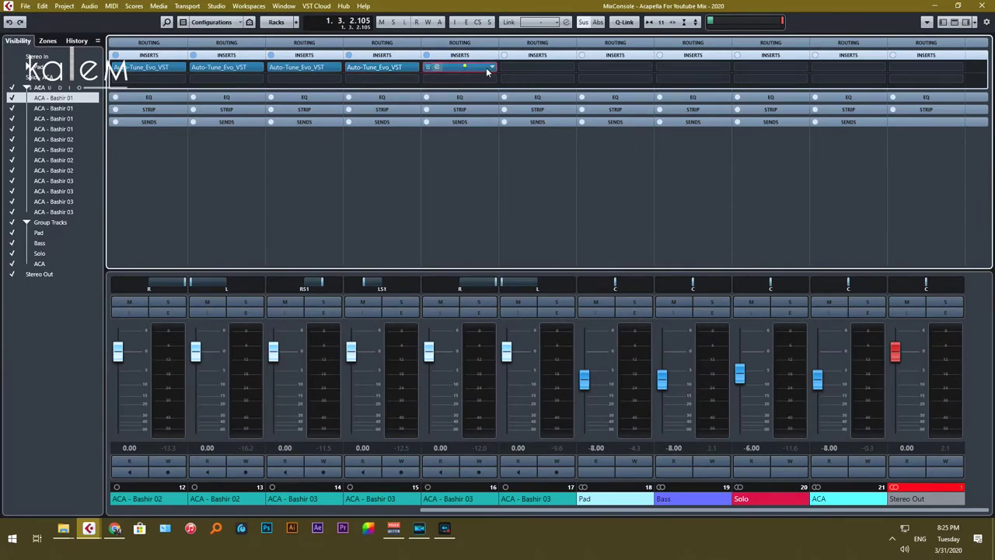
left_click_drag(486, 67, 530, 67)
left_click_drag(433, 513, 223, 520)
left_click_drag(389, 6, 994, 272)
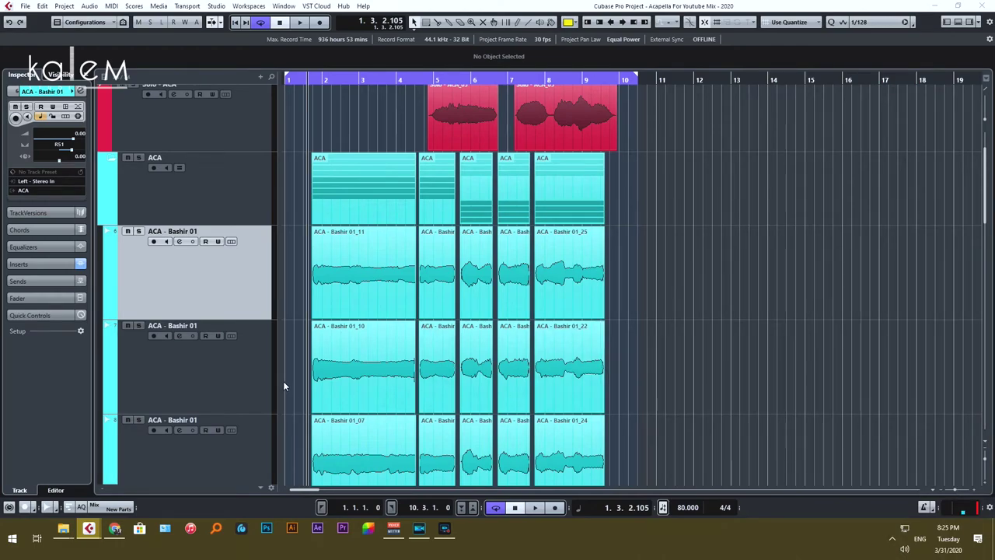
Play the mix with the tuned vocals and collapse the ACA folder track
scroll(273, 242, "up", 1)
scroll(381, 268, "down", 3)
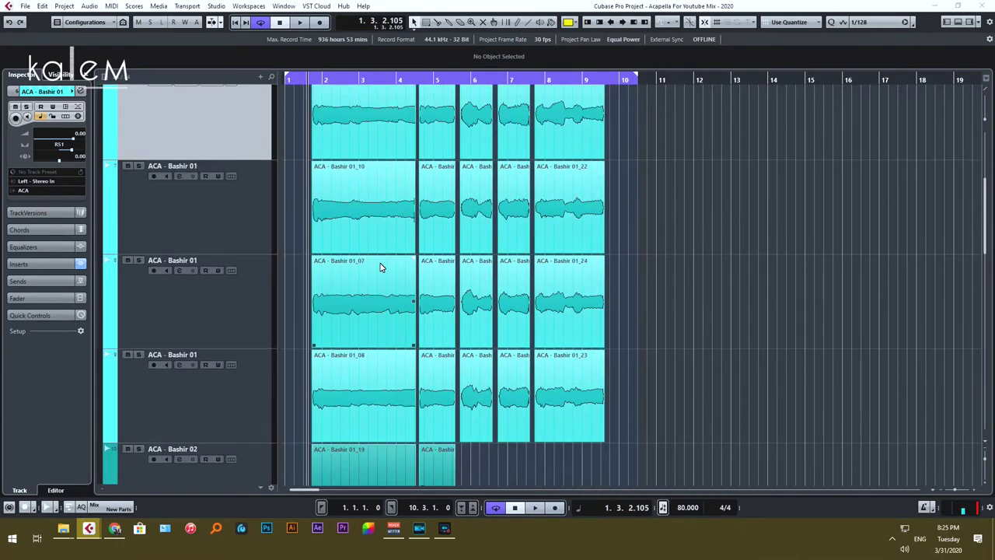
scroll(439, 289, "up", 3)
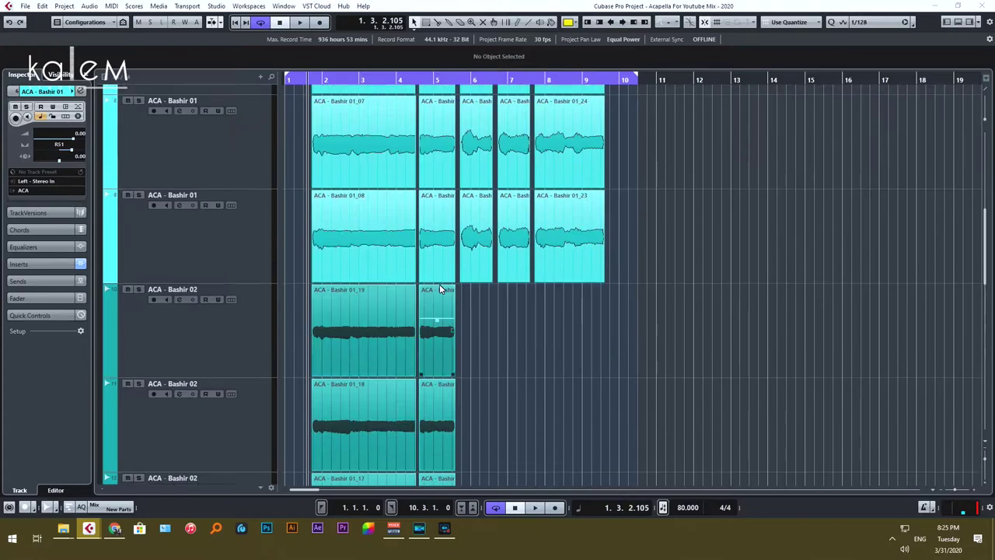
key("space")
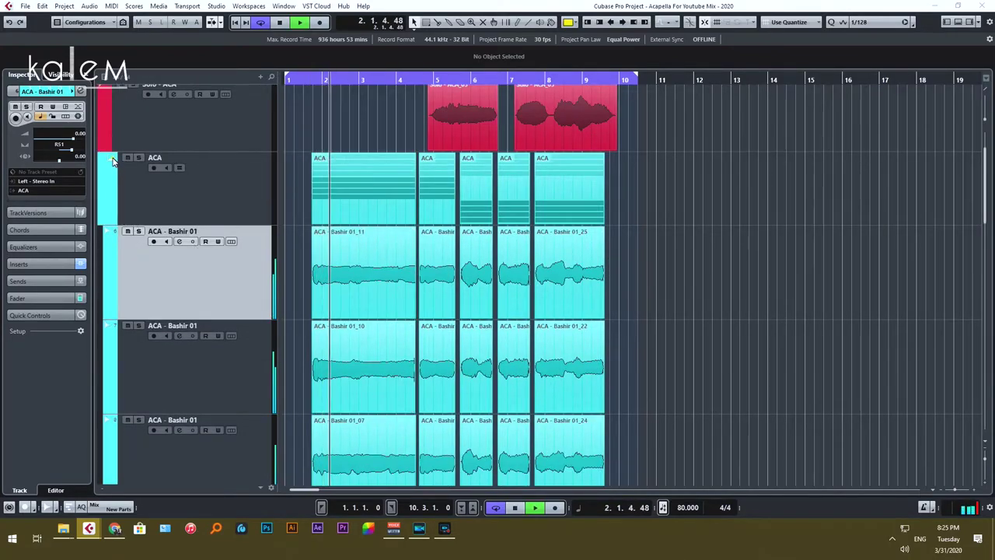
left_click(118, 164)
scroll(638, 232, "up", 1)
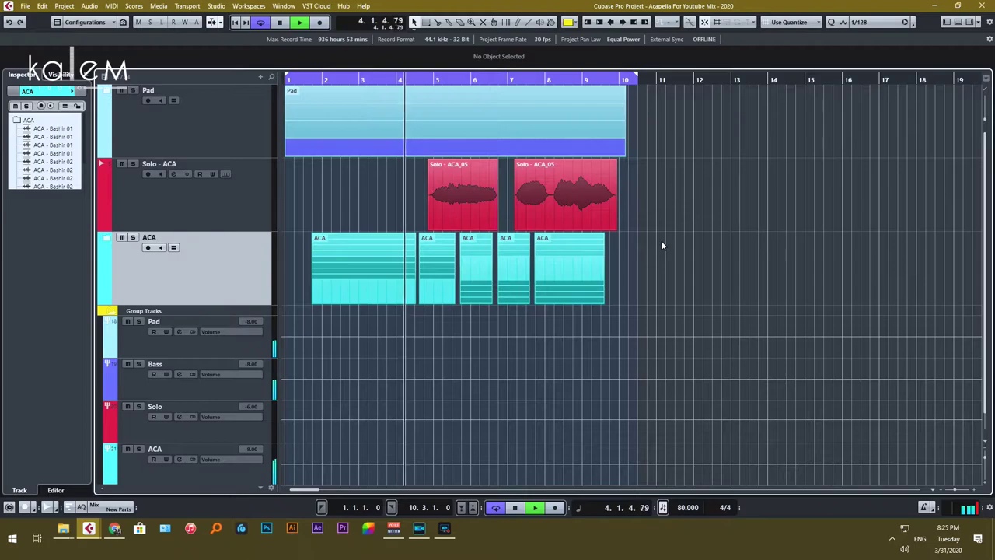
key("space")
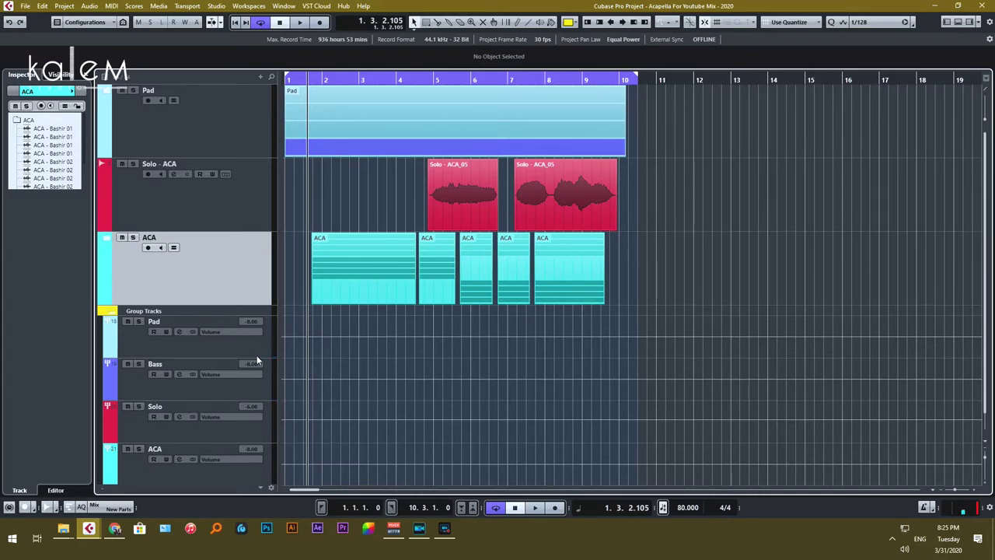
Move the ACA group track to the first place in the Group Tracks folder, above Pad
scroll(272, 389, "down", 1)
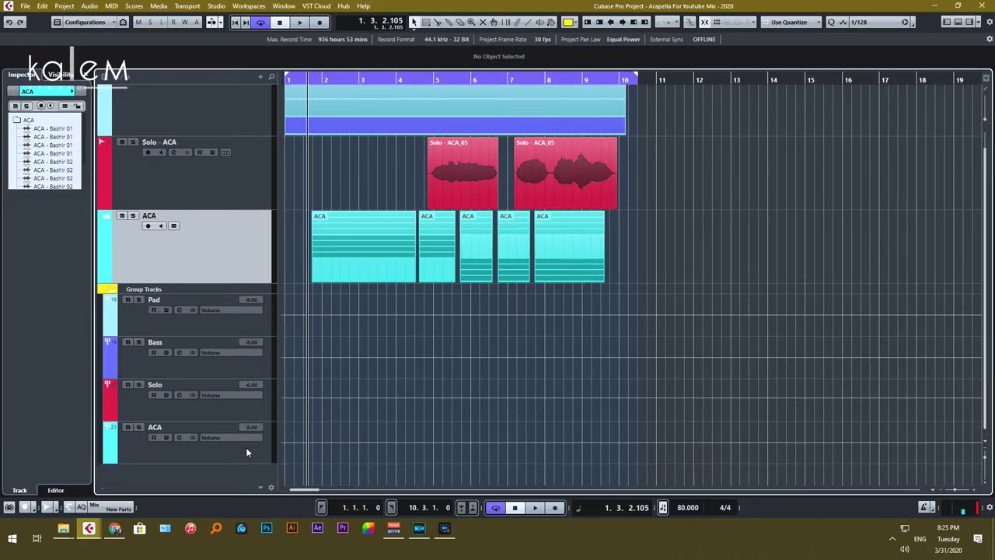
left_click(222, 448)
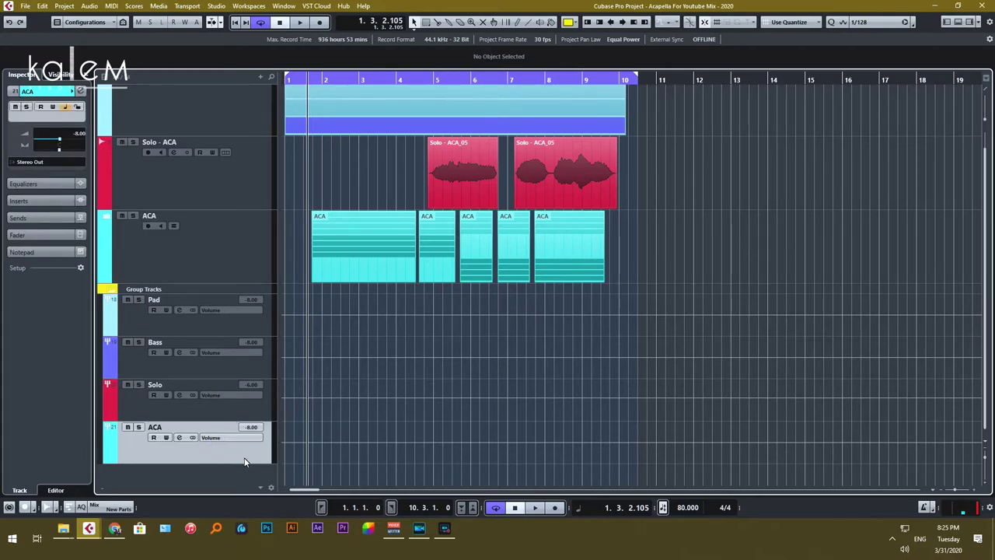
left_click_drag(248, 456, 237, 295)
scroll(242, 314, "up", 1)
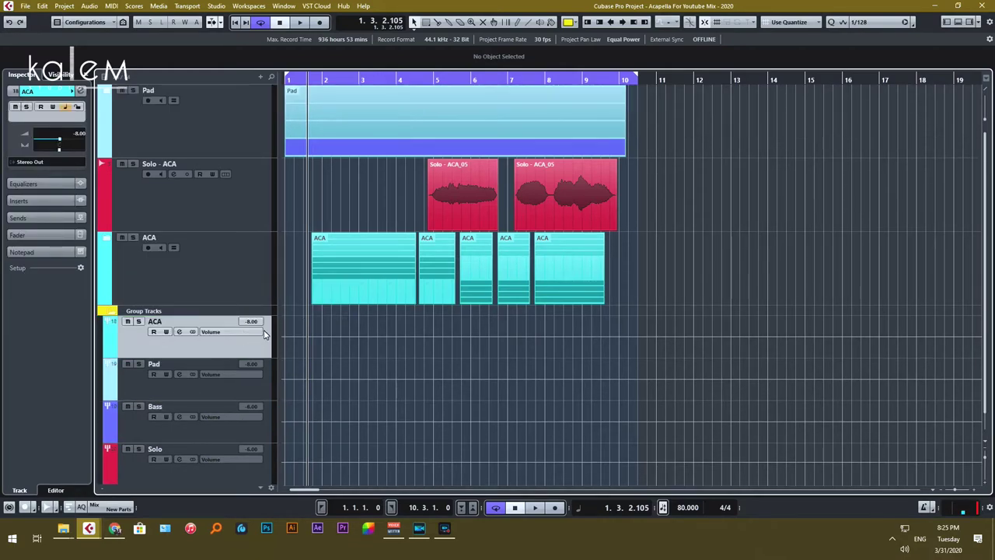
Insert the API-550A Stereo equalizer on the ACA group channel and load its Backing Vox voice preset
left_click(178, 332)
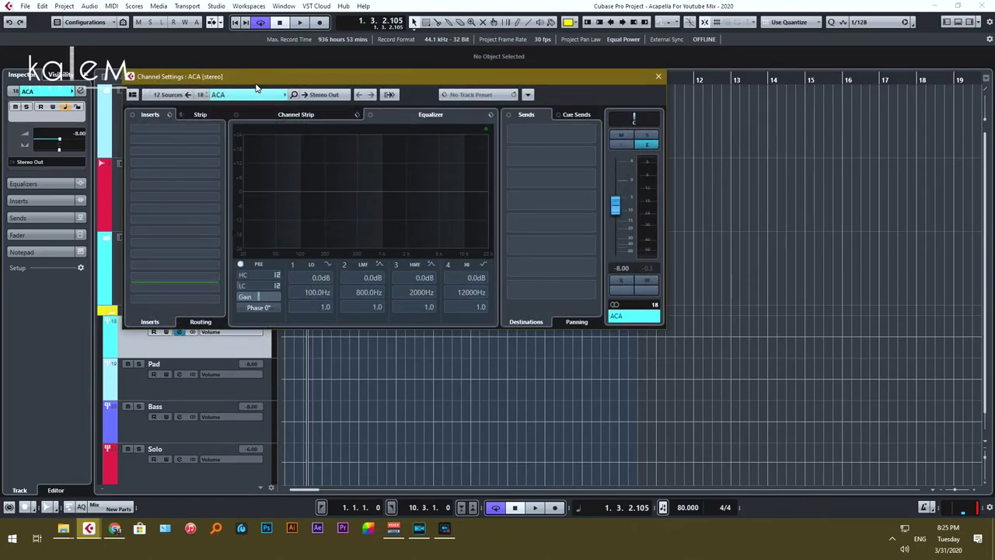
left_click_drag(255, 82, 298, 89)
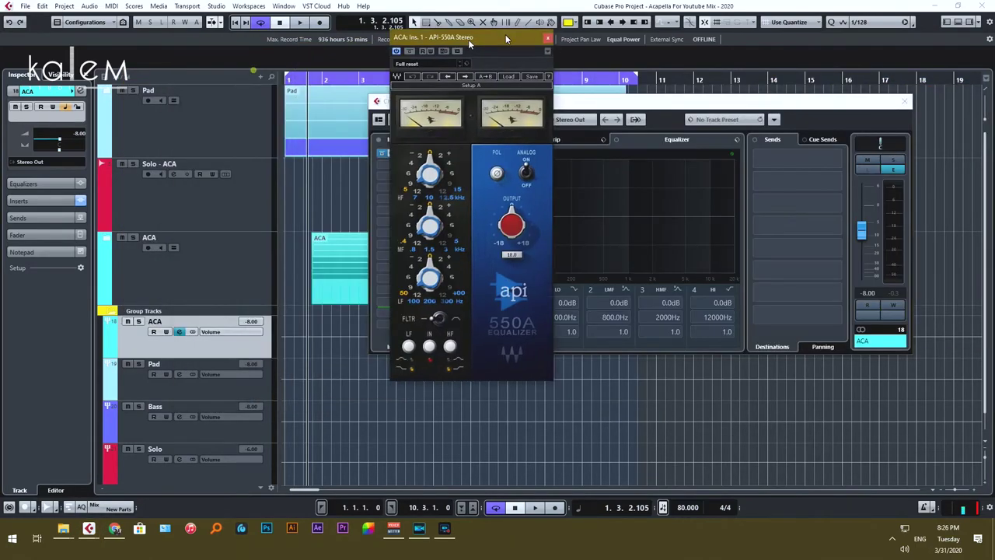
left_click_drag(466, 37, 508, 22)
left_click(549, 60)
mouse_move(643, 199)
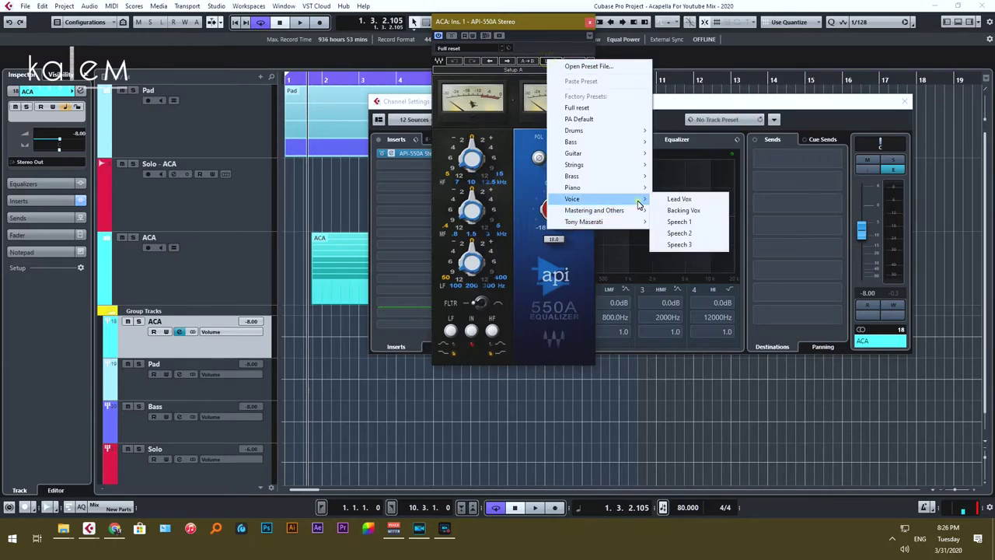
left_click(697, 212)
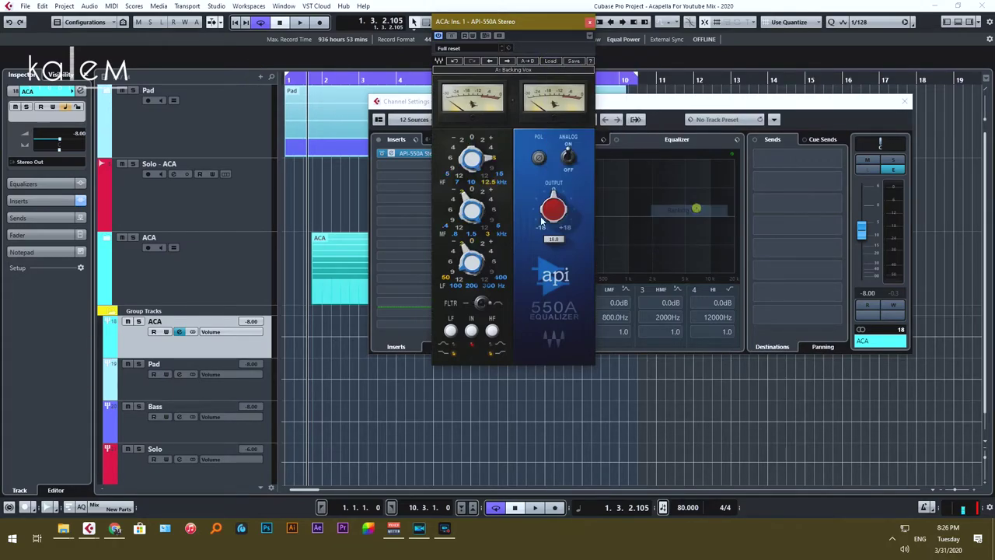
Add the CLA-3A Stereo compressor as the second insert on the ACA group channel and close both plug-in windows
left_click_drag(515, 24, 773, 2)
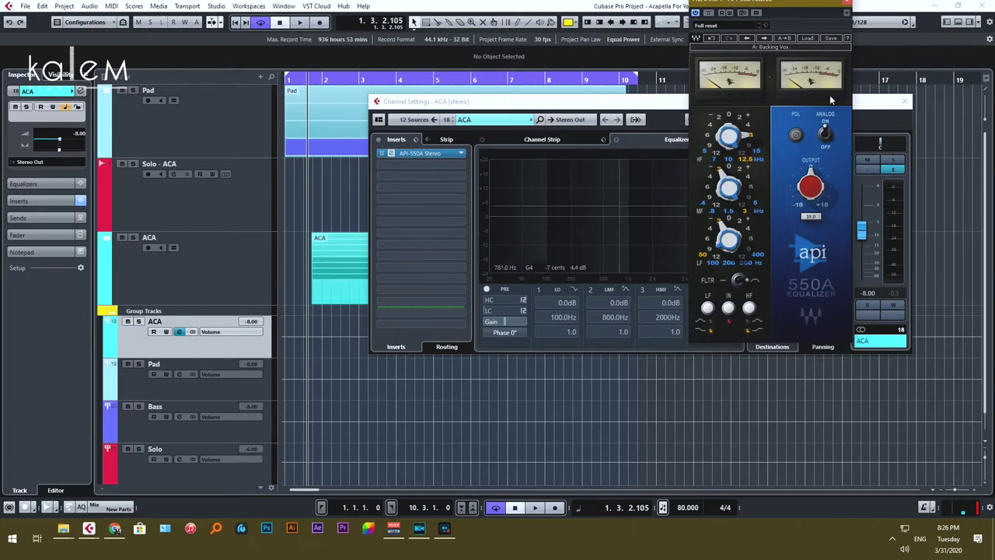
left_click(423, 165)
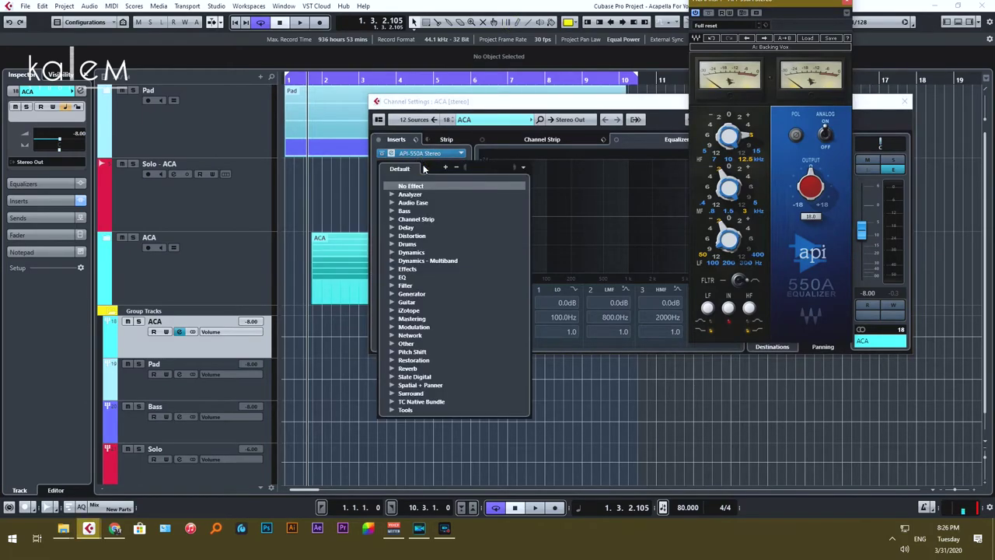
type("cl")
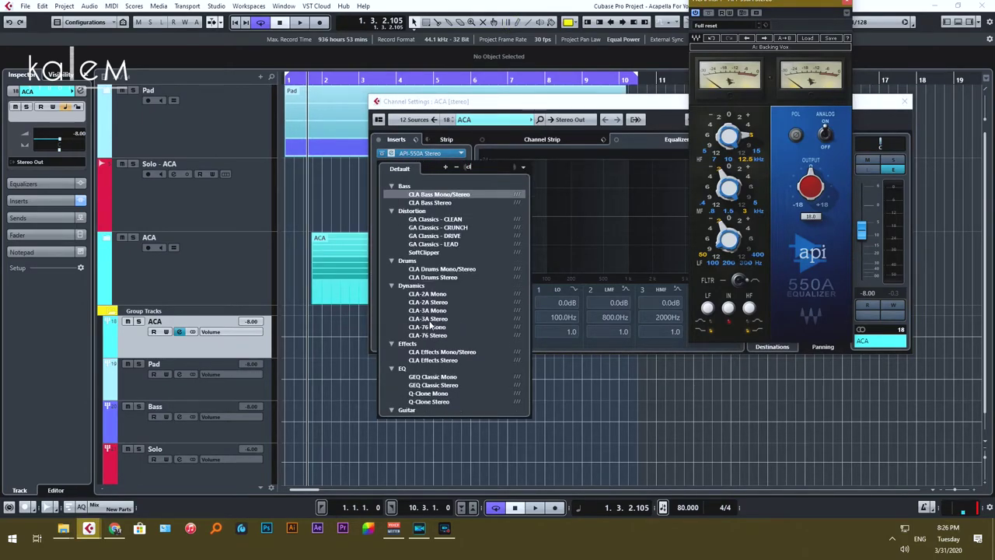
left_click(428, 319)
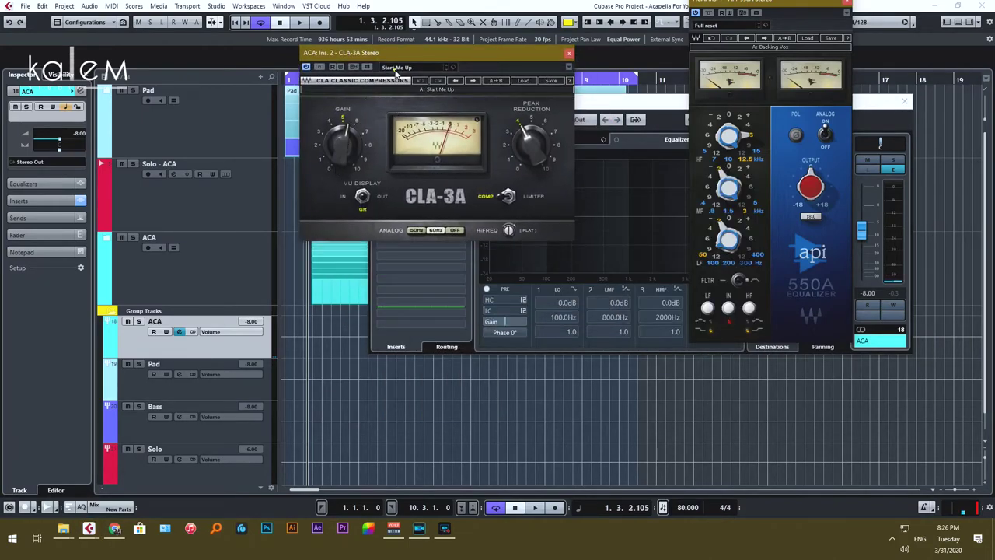
left_click(395, 69)
left_click(398, 77)
left_click(571, 54)
left_click(848, 12)
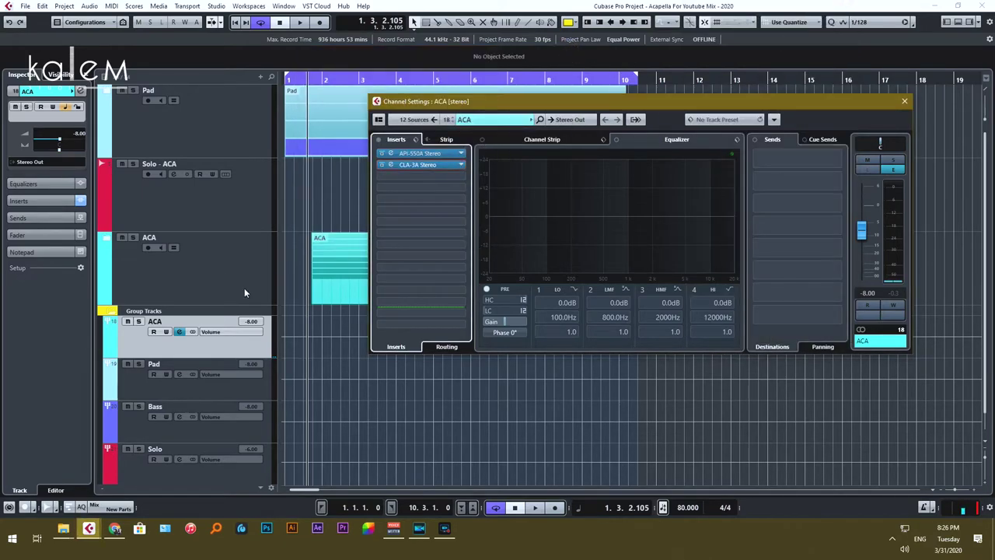
Solo the ACA folder track and play it while switching the group's CLA-3A insert off and on to compare the sound
left_click(131, 238)
key("space")
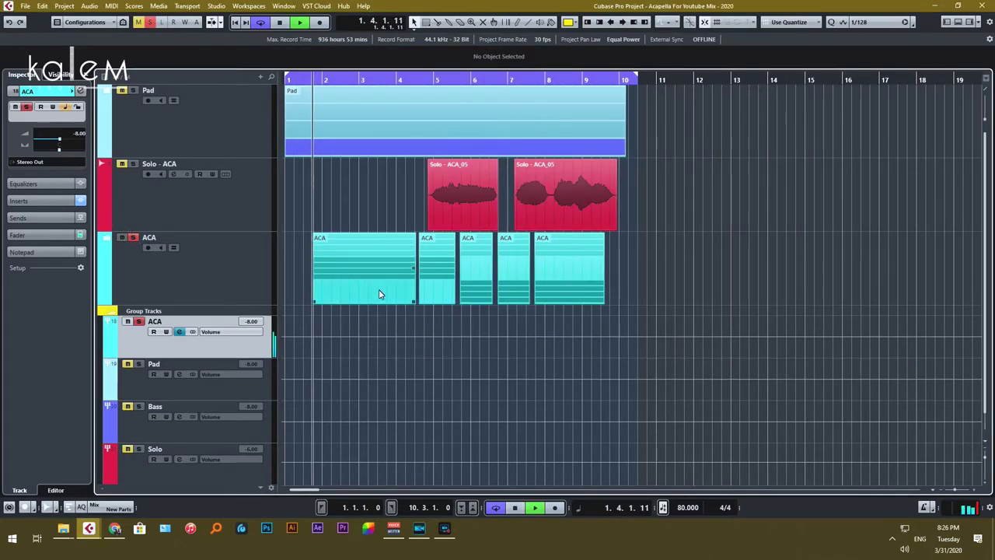
left_click(179, 332)
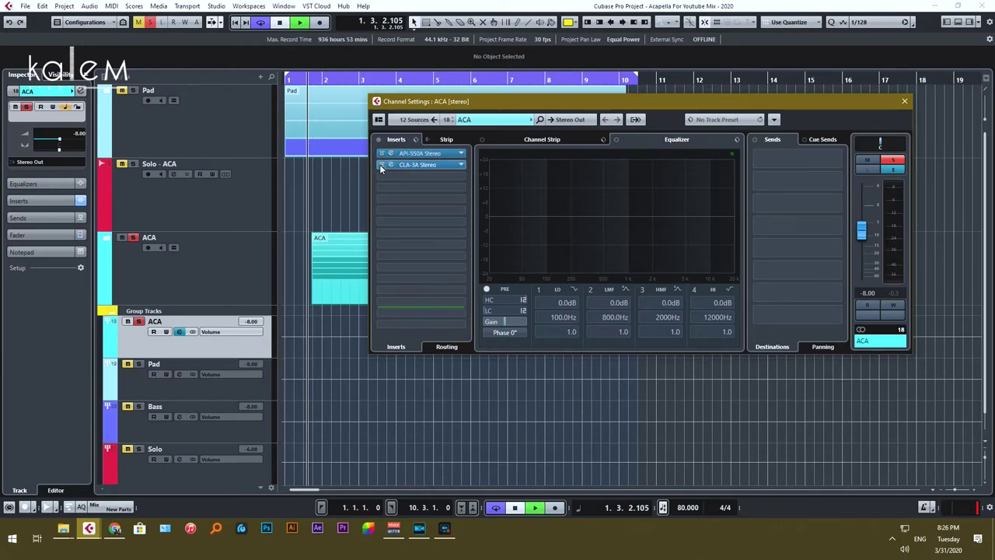
key("space")
left_click(381, 166)
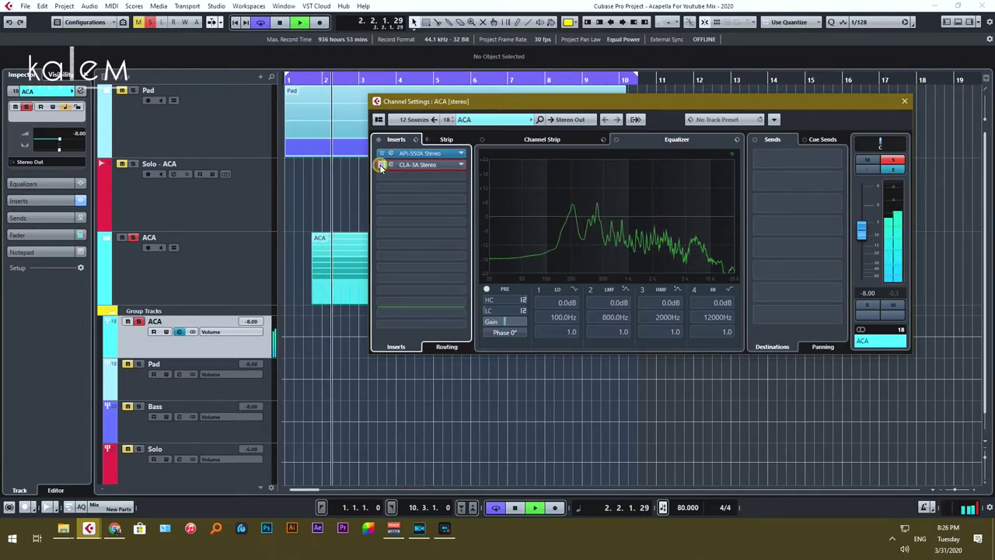
left_click(381, 165)
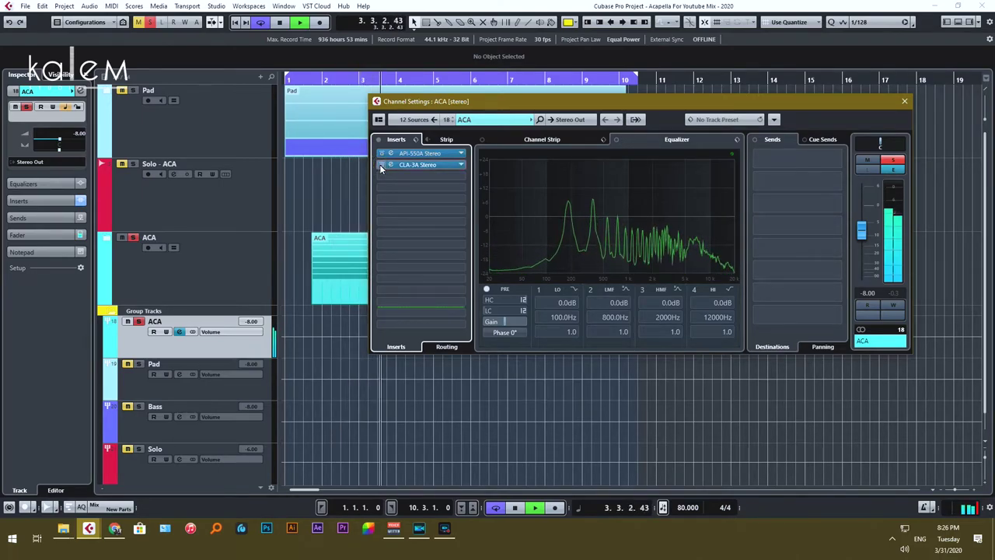
left_click(381, 165)
left_click(380, 166)
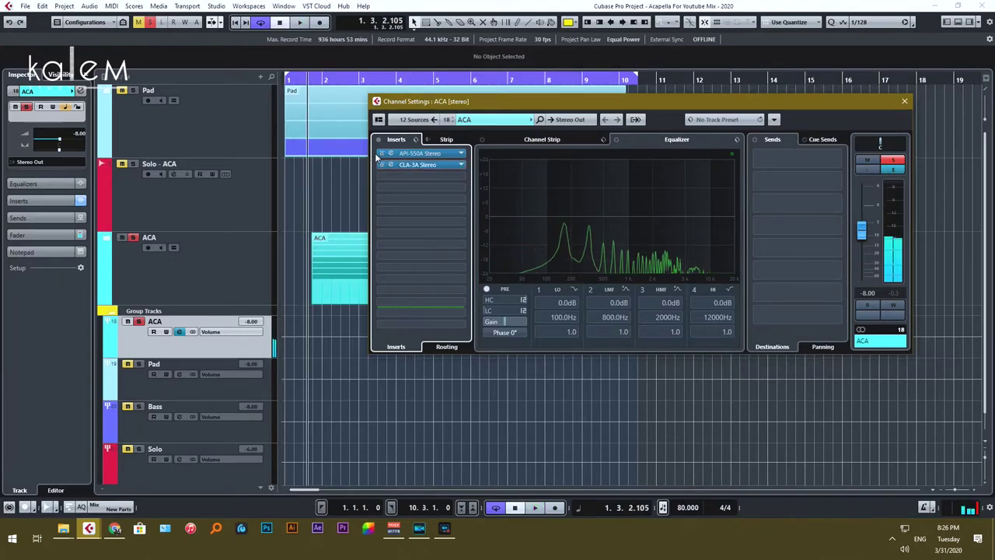
Play the soloed ACA tracks while switching the group's API-550A insert off and on to compare the sound
left_click(381, 154)
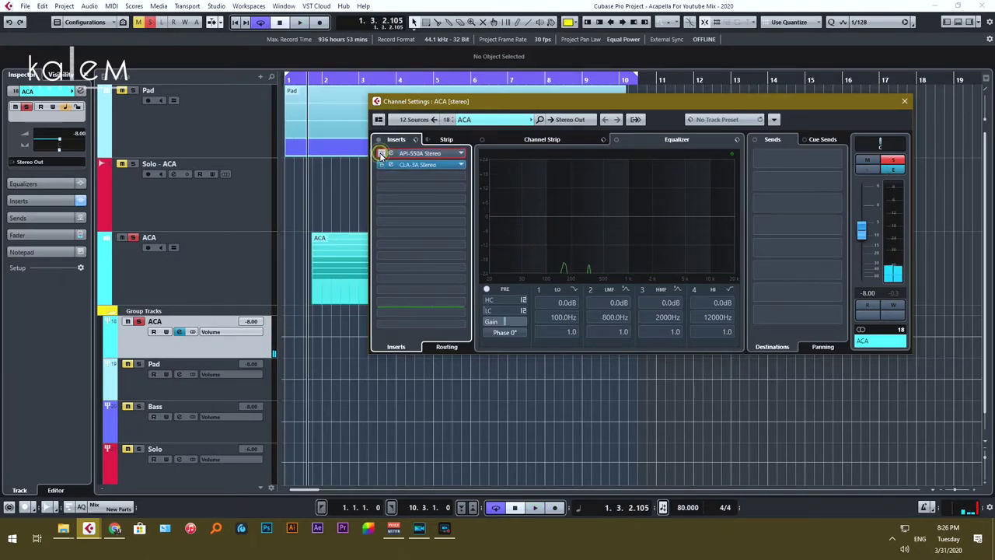
key("space")
left_click(381, 154)
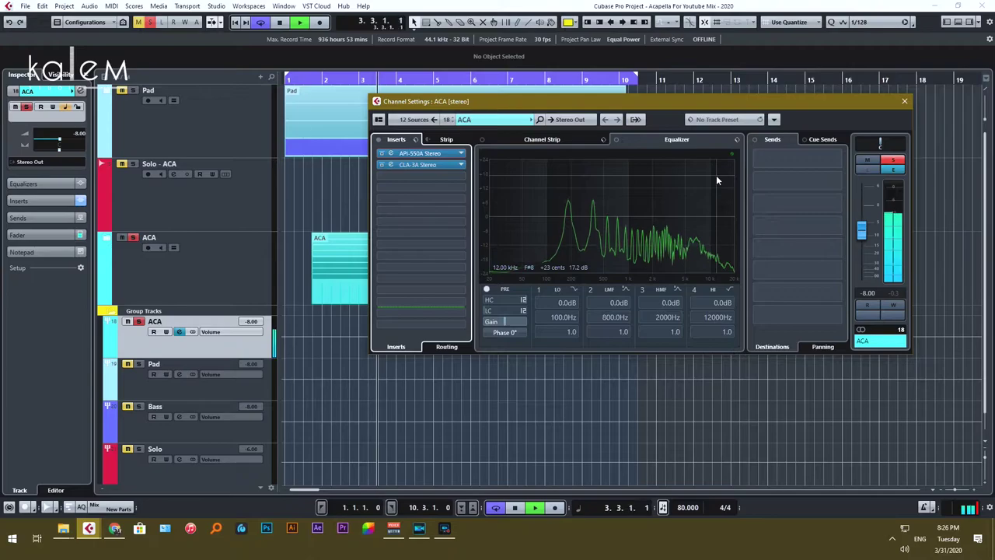
key("space")
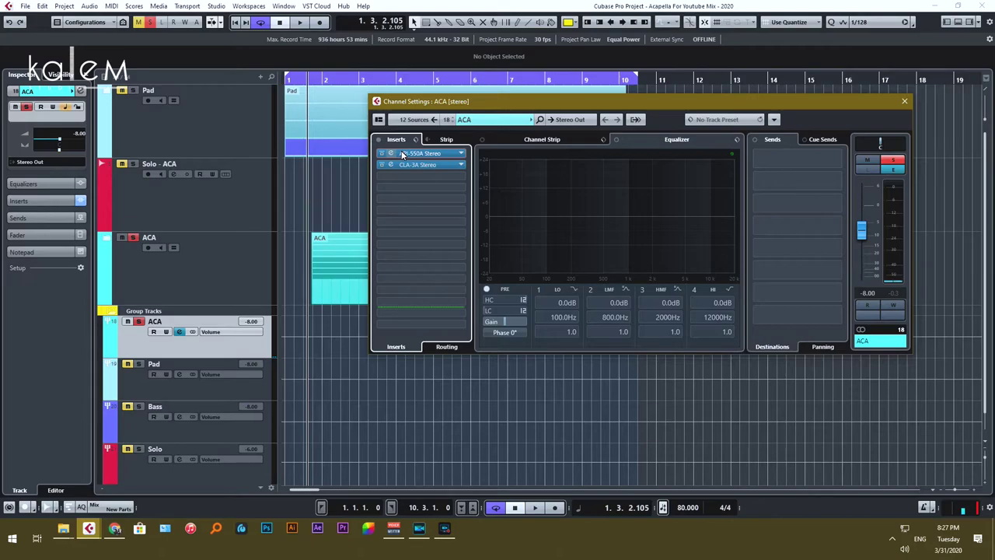
left_click(737, 141)
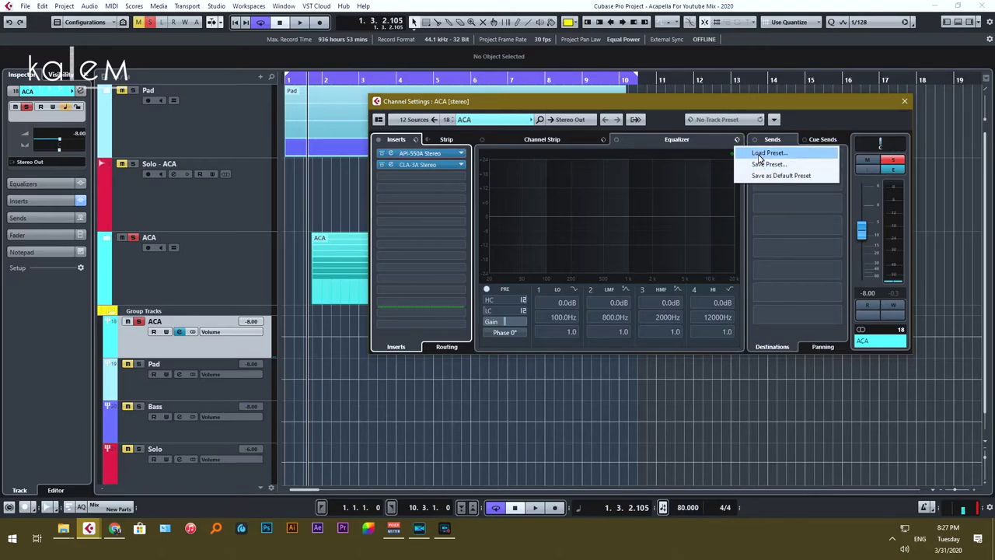
left_click(760, 153)
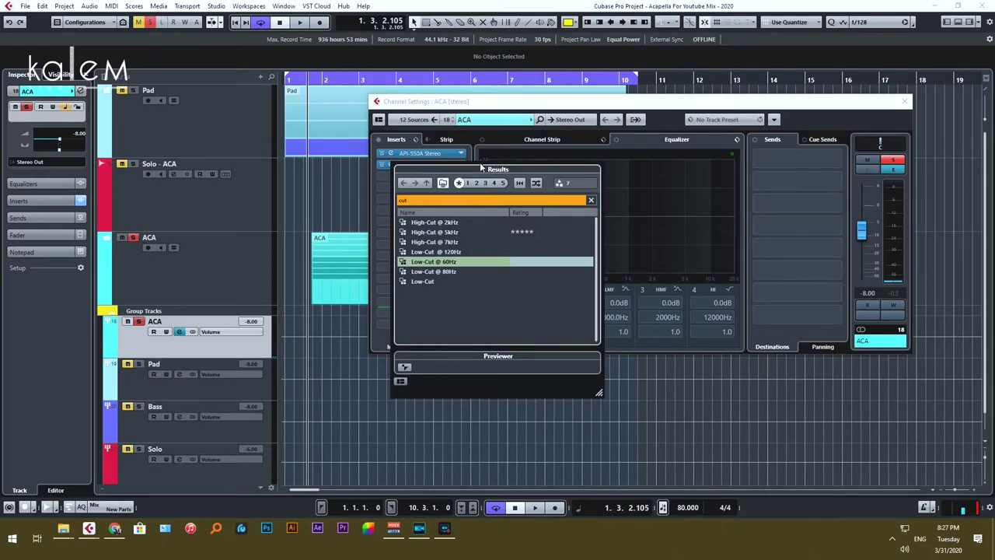
left_click(509, 110)
left_click_drag(508, 100, 318, 112)
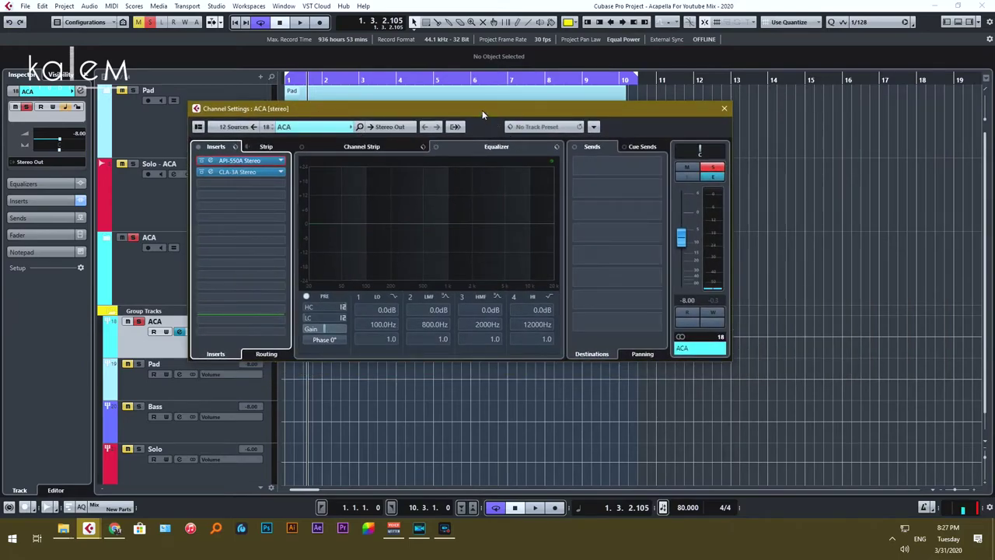
left_click_drag(482, 110, 548, 78)
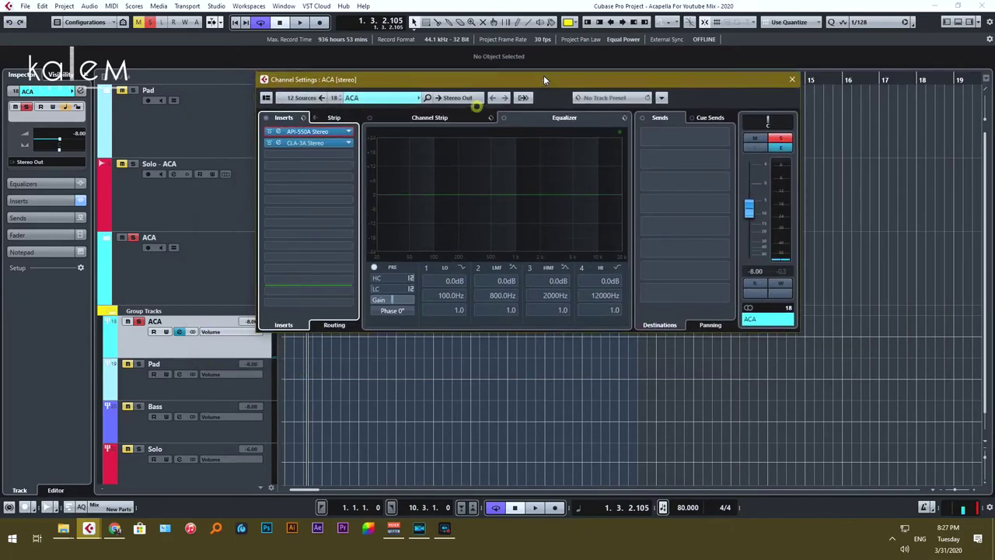
left_click(623, 117)
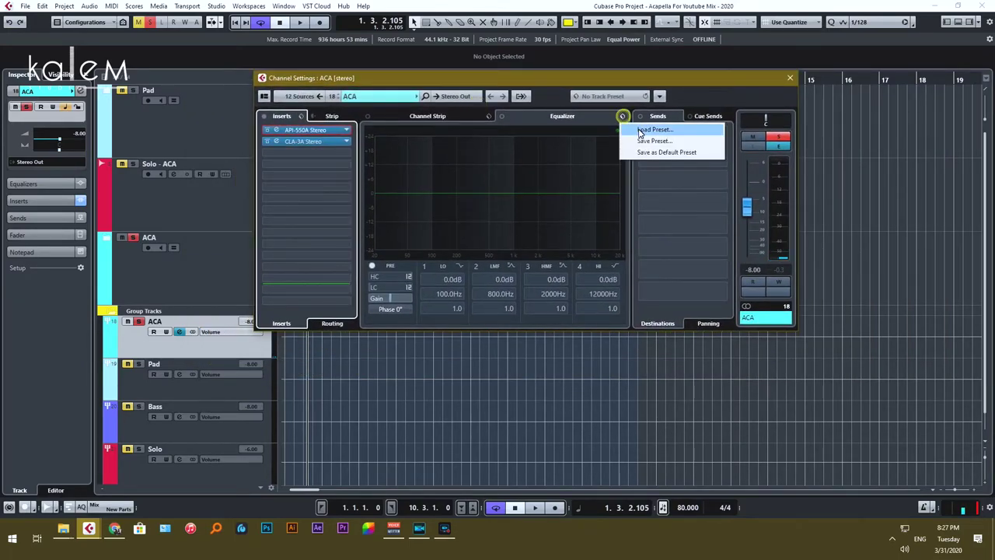
left_click(645, 129)
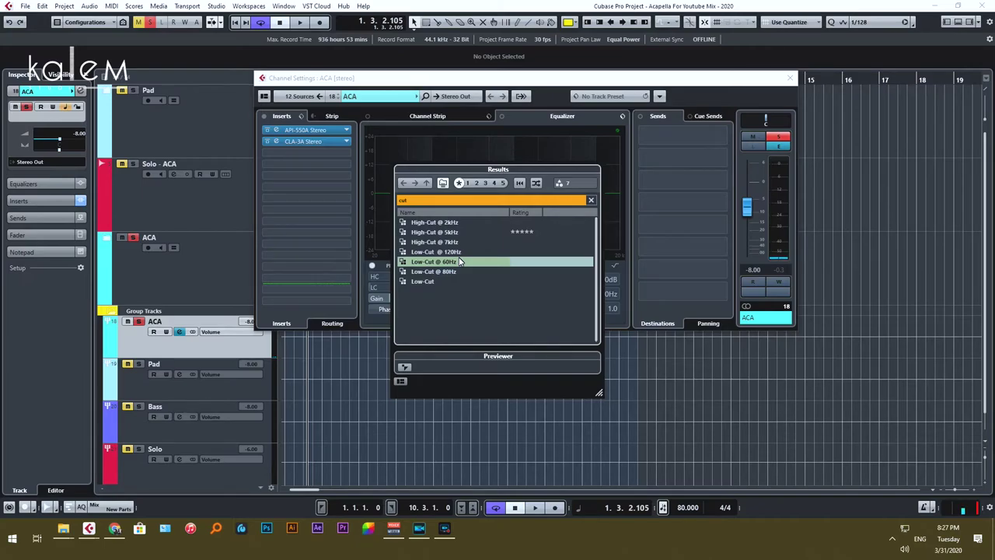
left_click(443, 78)
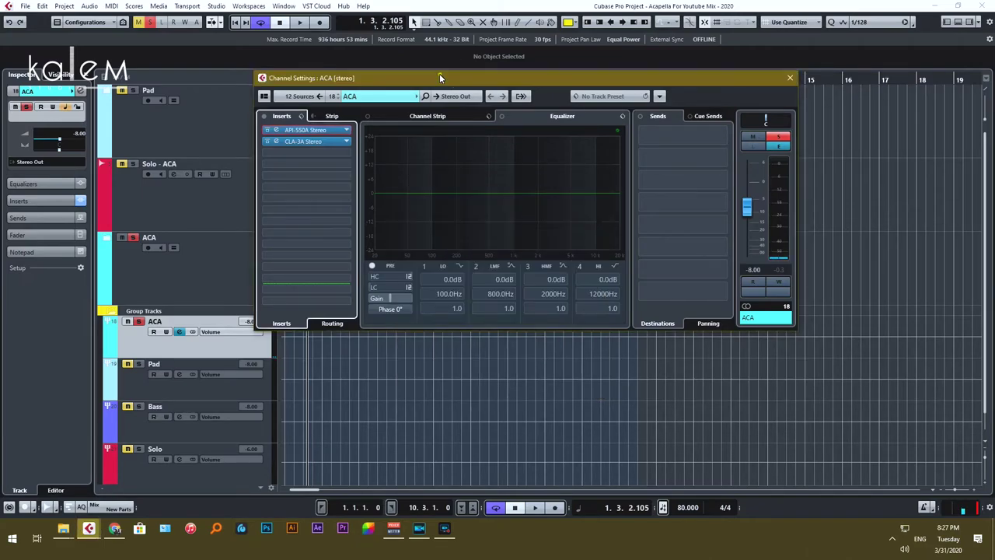
Check the ACA group's low end on the spectrum during playback, load the Low-Cut @ 60Hz equalizer preset and play again
key("space")
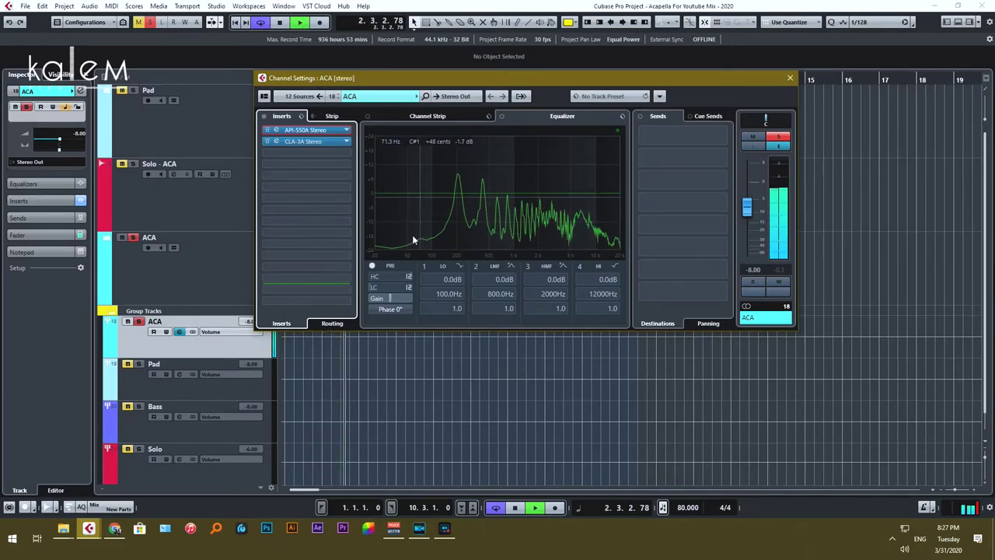
key("space")
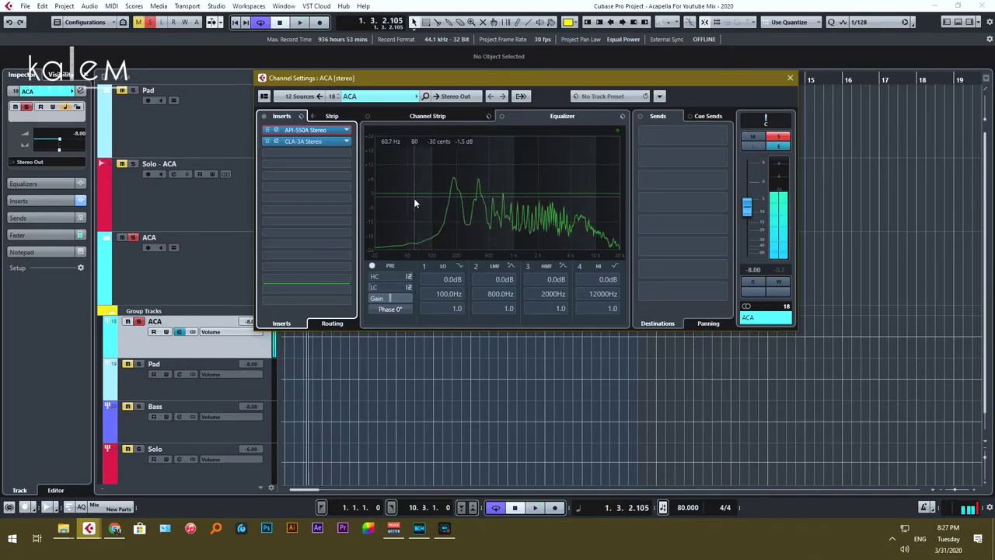
left_click(622, 116)
left_click(653, 127)
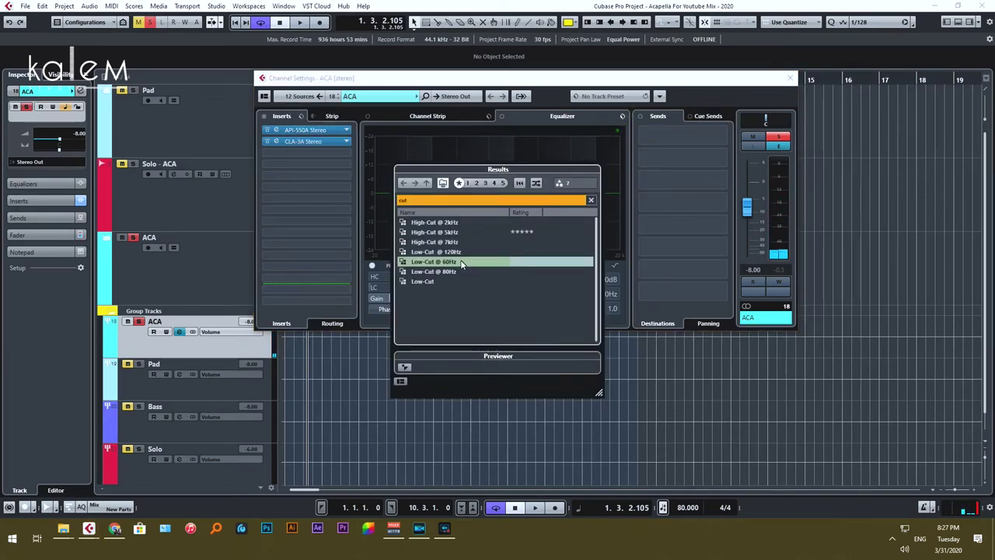
double_click(461, 262)
key("space")
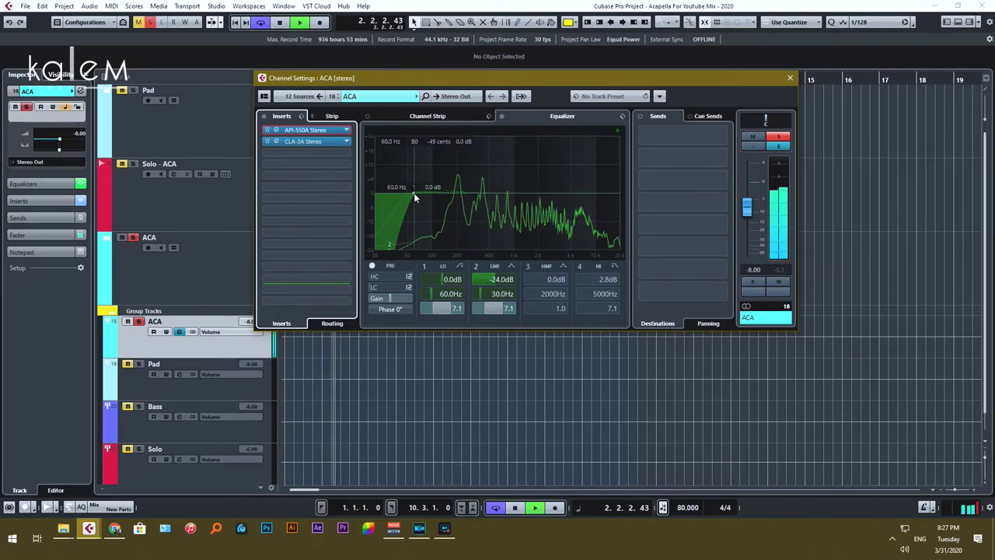
Load the Low-Cut @ 80Hz preset into the ACA group's channel equalizer and close the channel settings
left_click(622, 115)
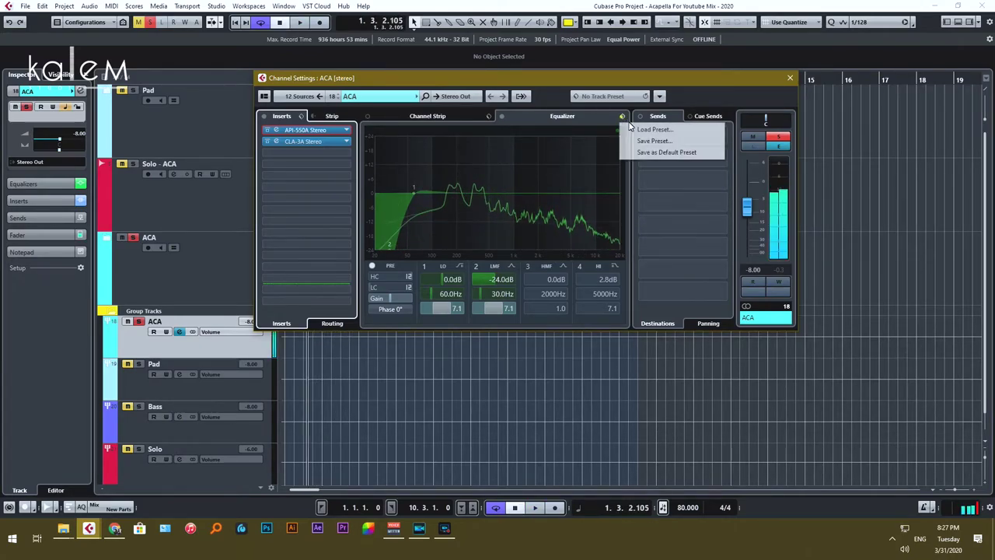
left_click(653, 129)
double_click(456, 272)
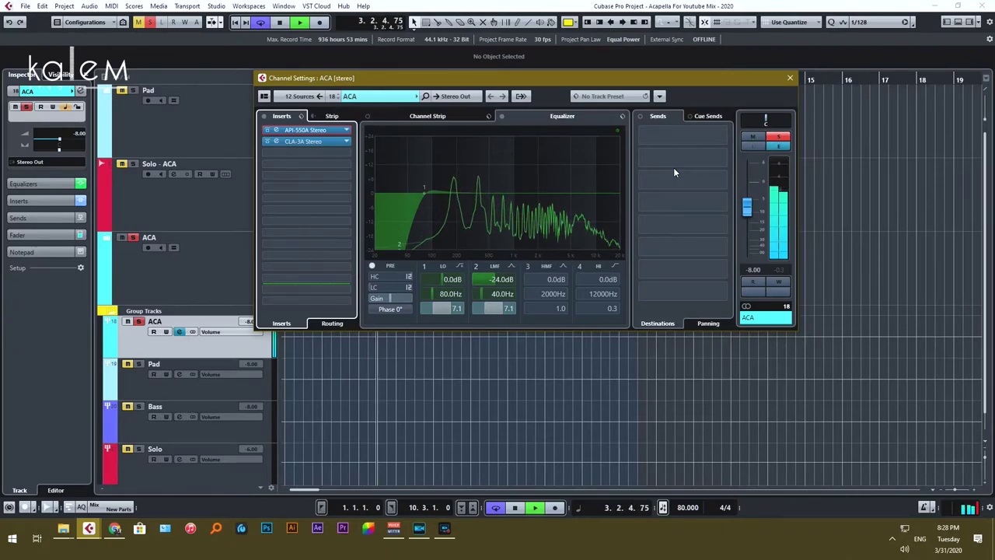
left_click(790, 78)
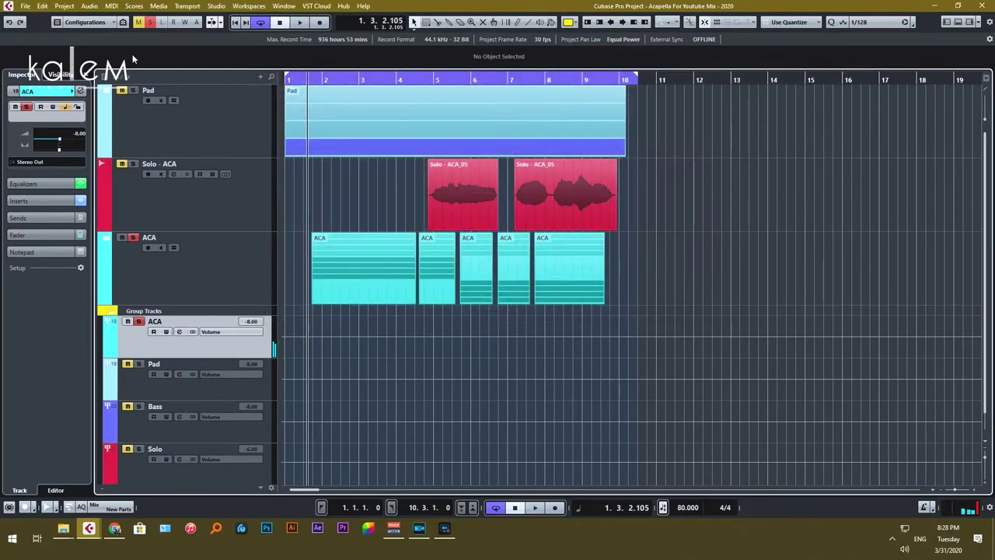
Add the CLA-3A Stereo compressor as the first insert on the Pad group channel, keeping its Start Me Up preset
left_click(178, 374)
left_click(306, 133)
type("cl")
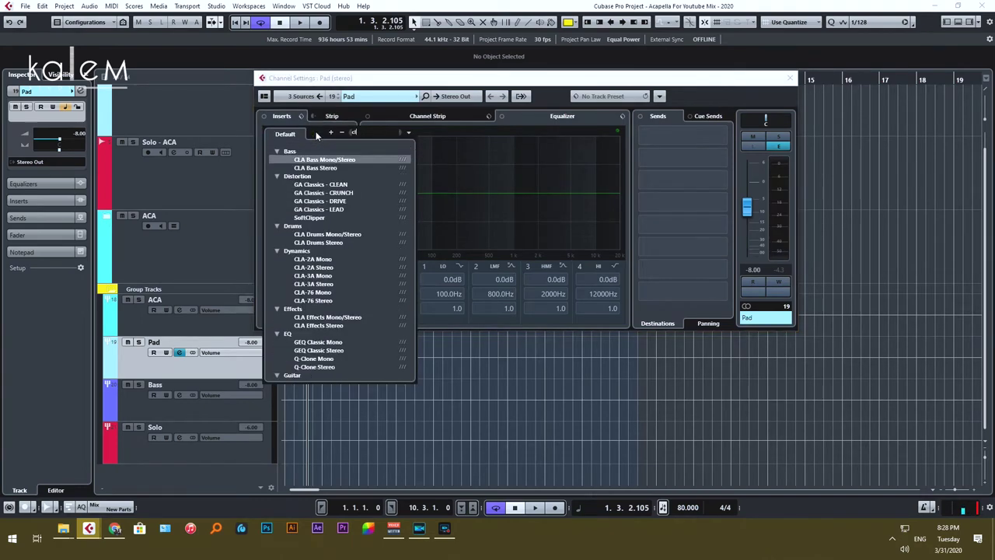
left_click(313, 285)
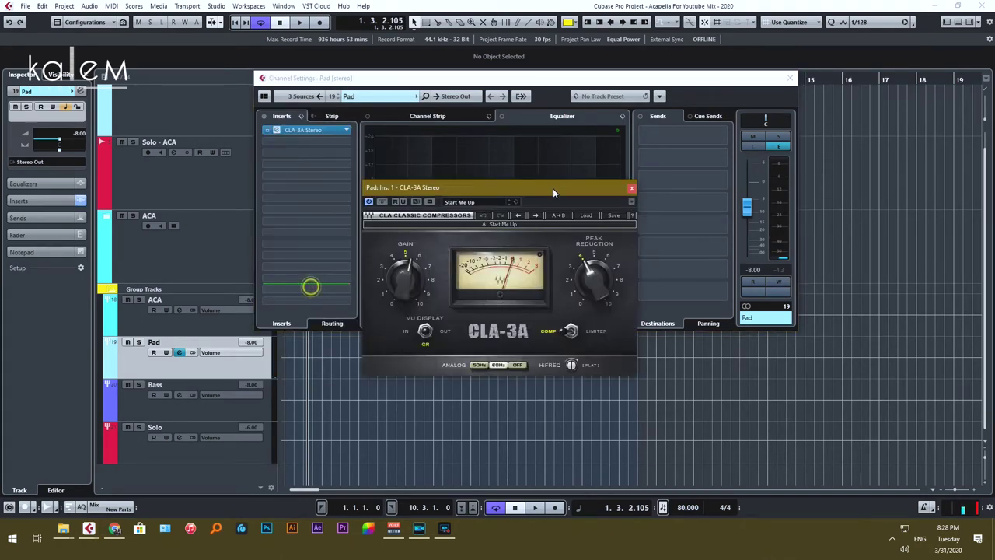
left_click(493, 206)
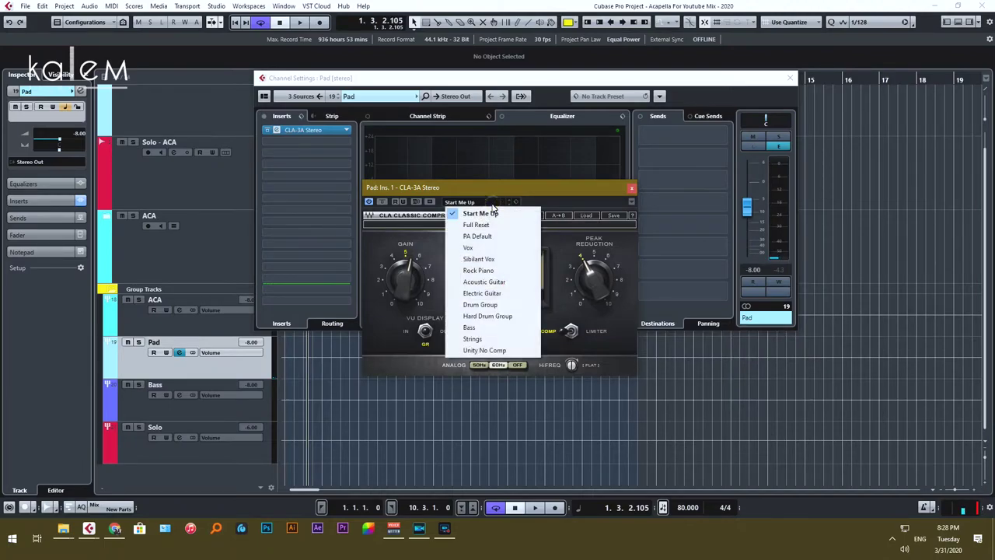
left_click(488, 189)
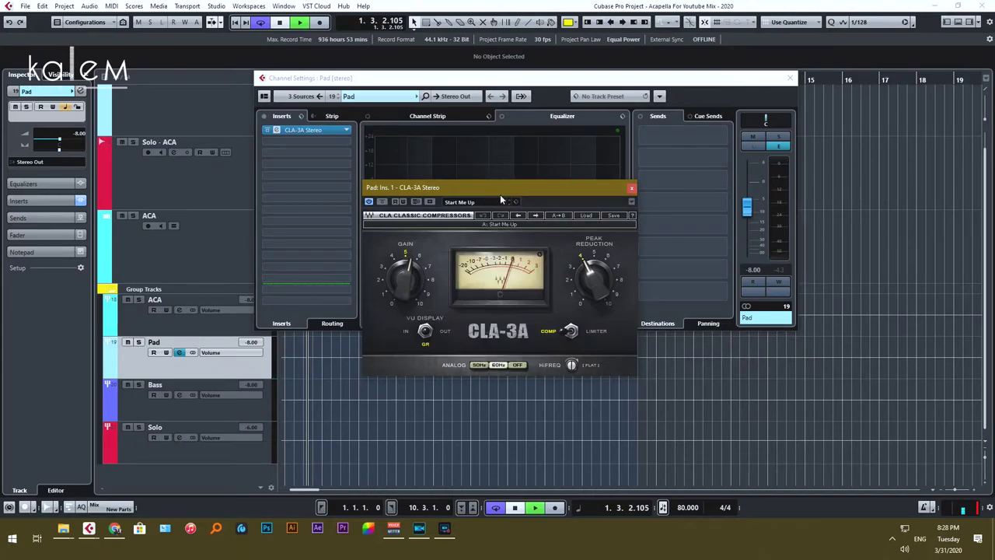
Play the Pad and ACA groups soloed together to hear the compressed pad, and close the CLA-3A window
key("space")
left_click(138, 342)
left_click(138, 300)
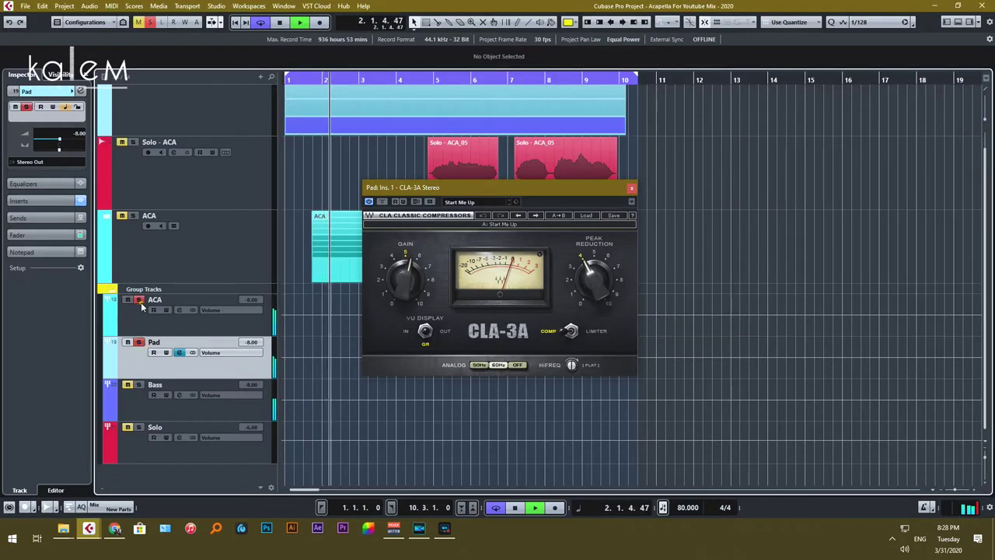
left_click_drag(565, 185, 636, 67)
left_click(702, 72)
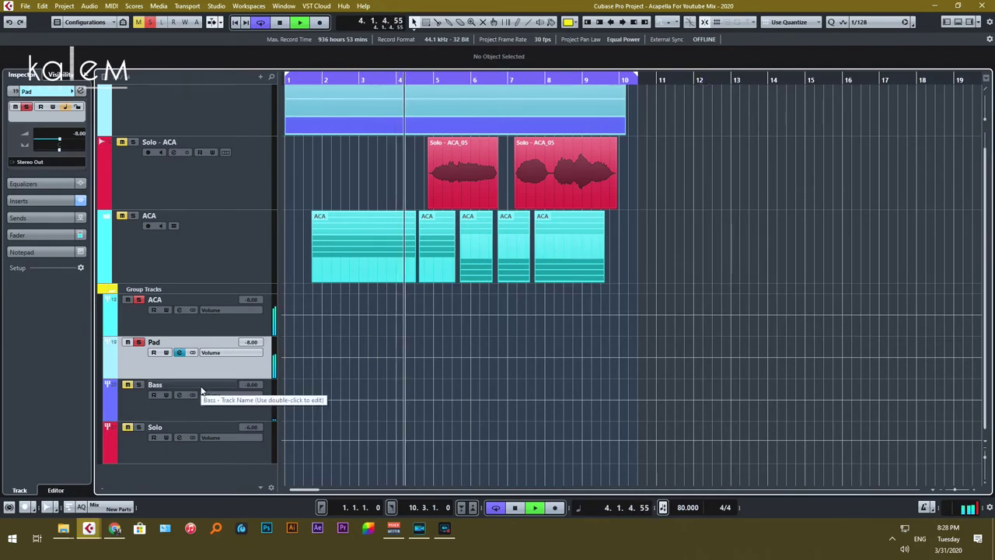
key("space")
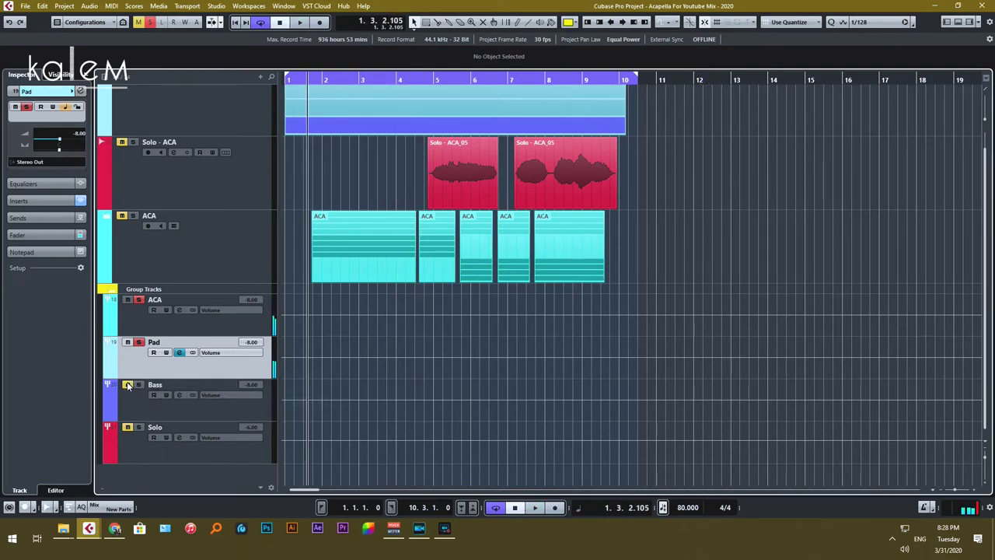
Add the CLA-3A Stereo compressor as the first insert on the Bass group channel and close its windows
left_click(179, 395)
left_click(336, 135)
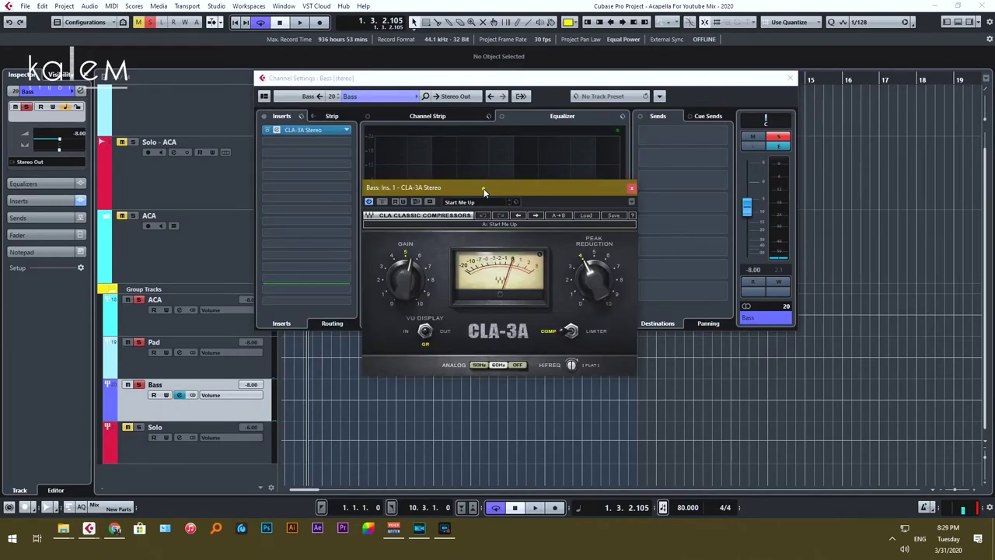
left_click_drag(483, 189, 594, 94)
left_click(789, 79)
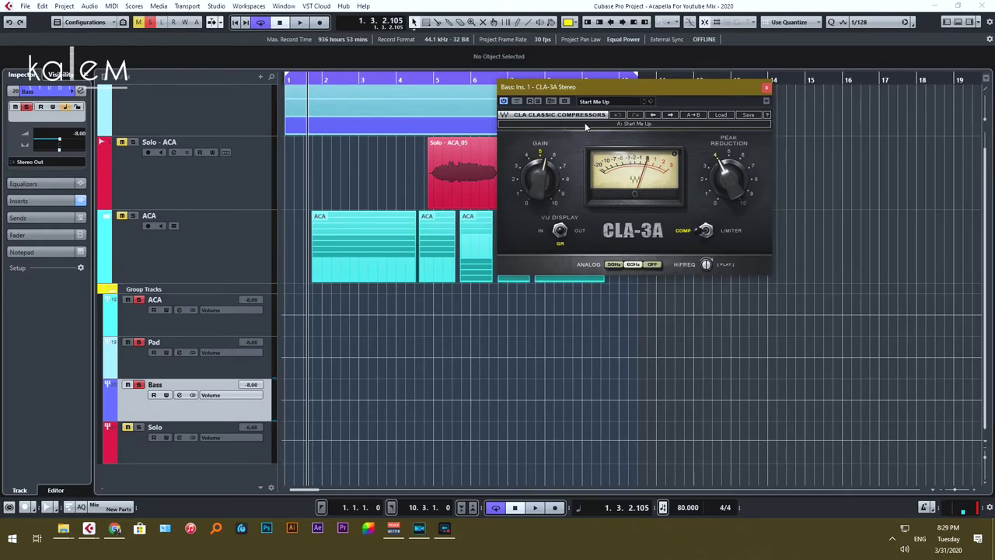
left_click(765, 90)
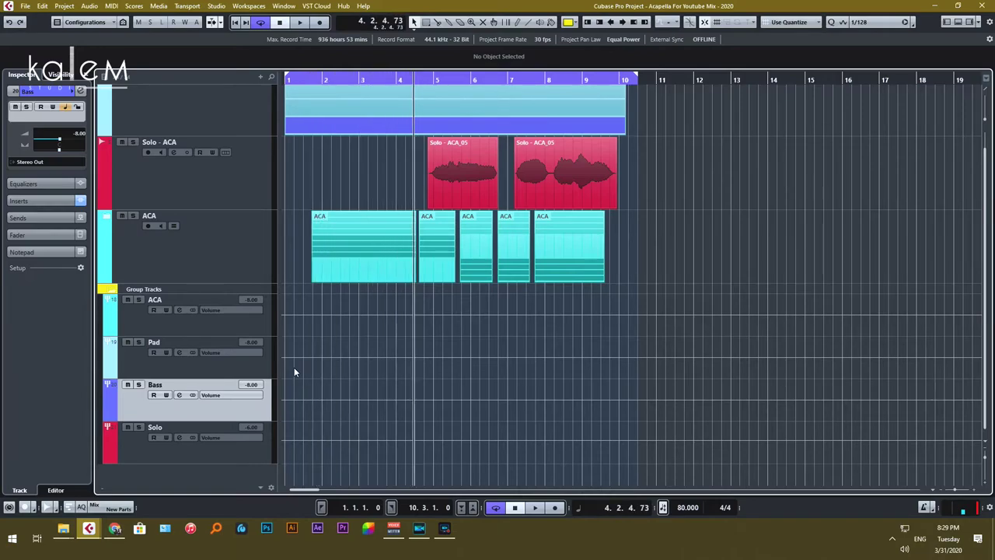
left_click(179, 166)
left_click(172, 153)
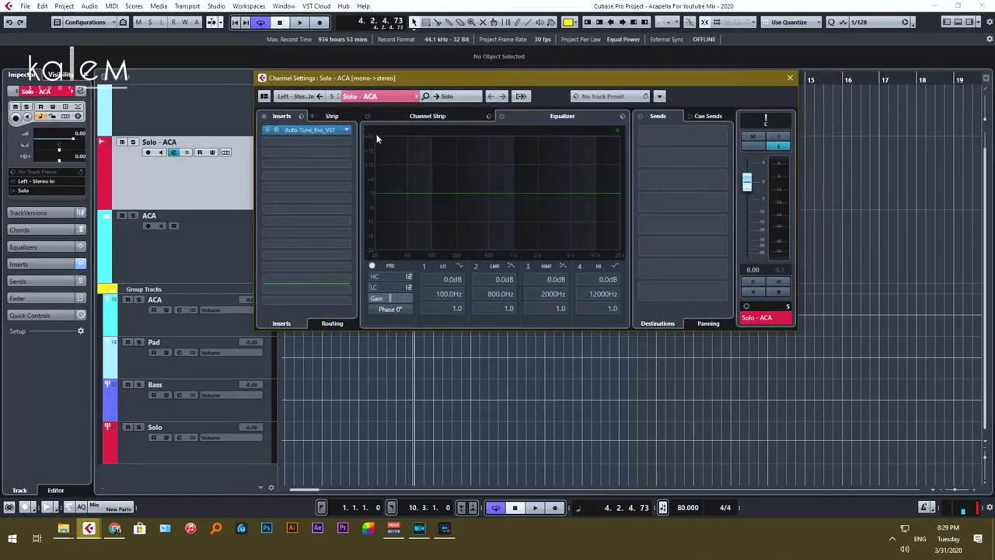
left_click(790, 79)
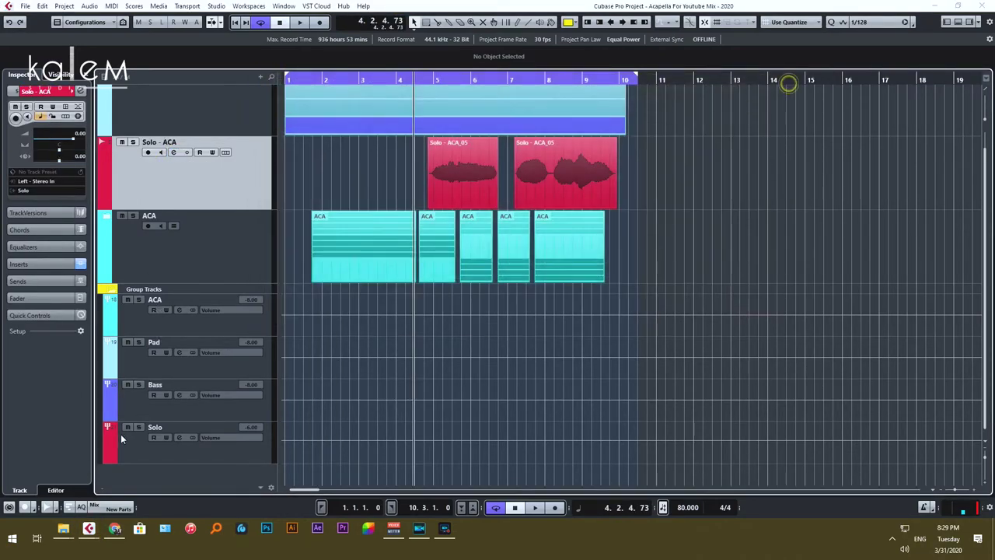
Insert the API-550A Stereo equalizer on the Solo group channel, load its Lead Vox voice preset and close the channel settings
left_click(178, 437)
left_click(336, 131)
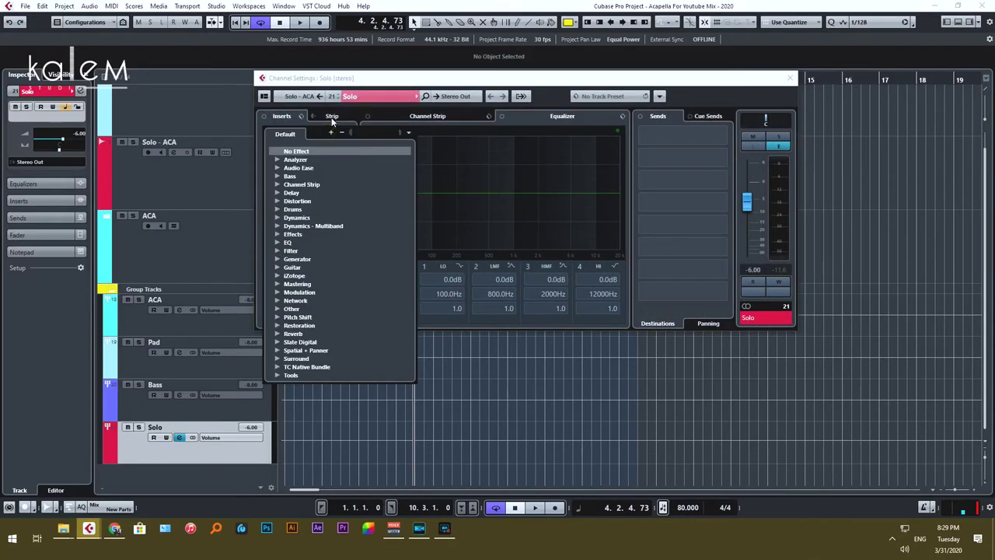
type("api")
left_click(349, 192)
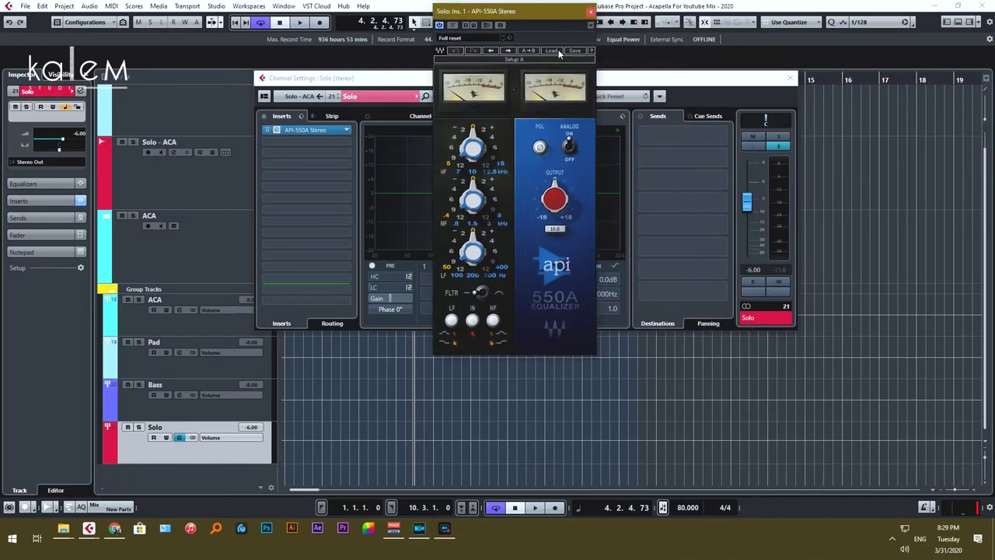
left_click(553, 51)
mouse_move(628, 190)
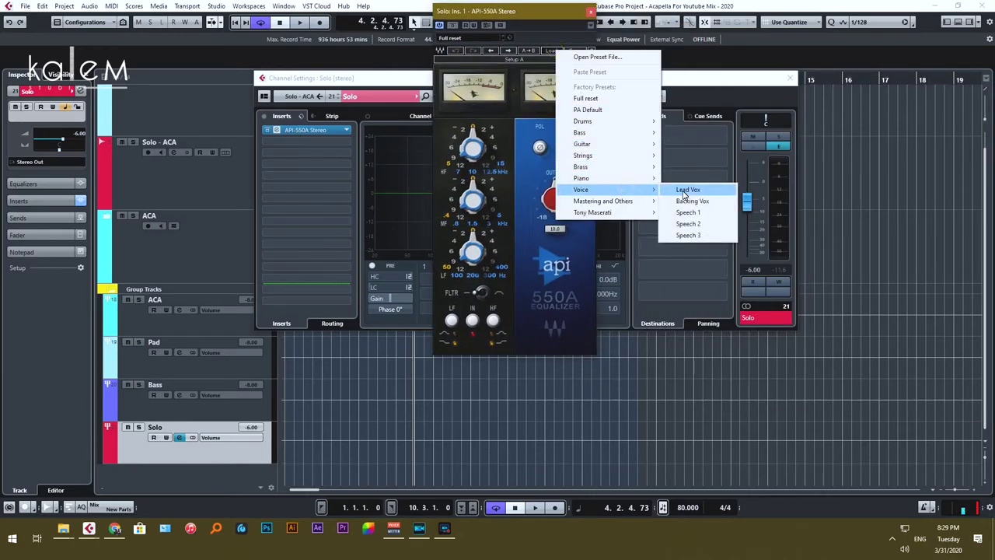
left_click(683, 192)
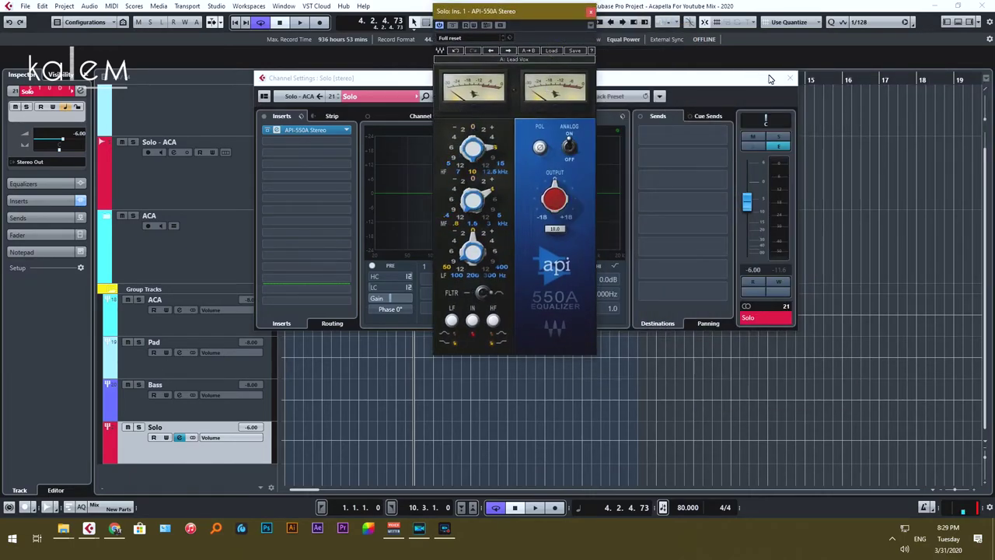
left_click(789, 78)
Solo the Solo - ACA track and play its first clip to hear the equalized lead vocal, with the API-550A window moved aside
left_click_drag(530, 12, 261, 53)
left_click(212, 163)
left_click(133, 142)
key("space")
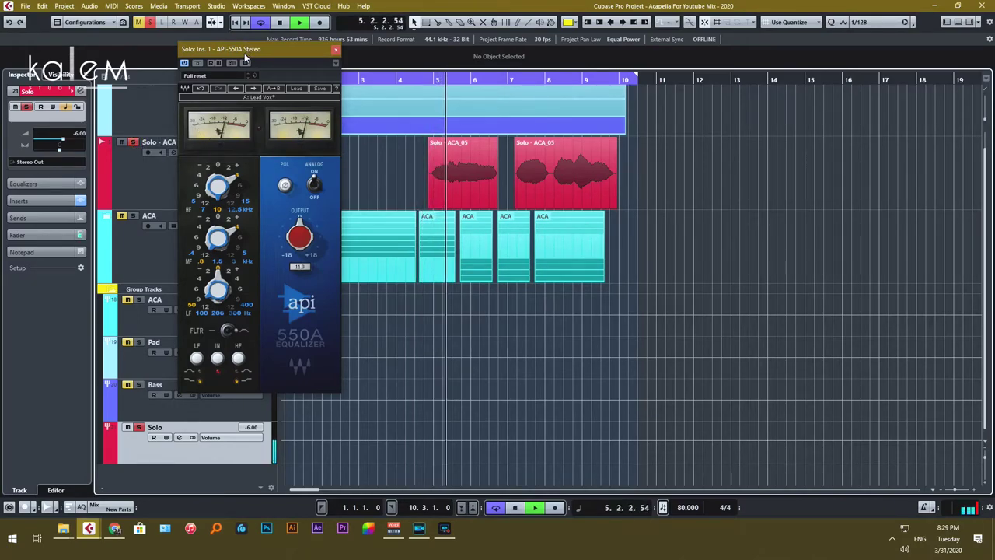
left_click(451, 177)
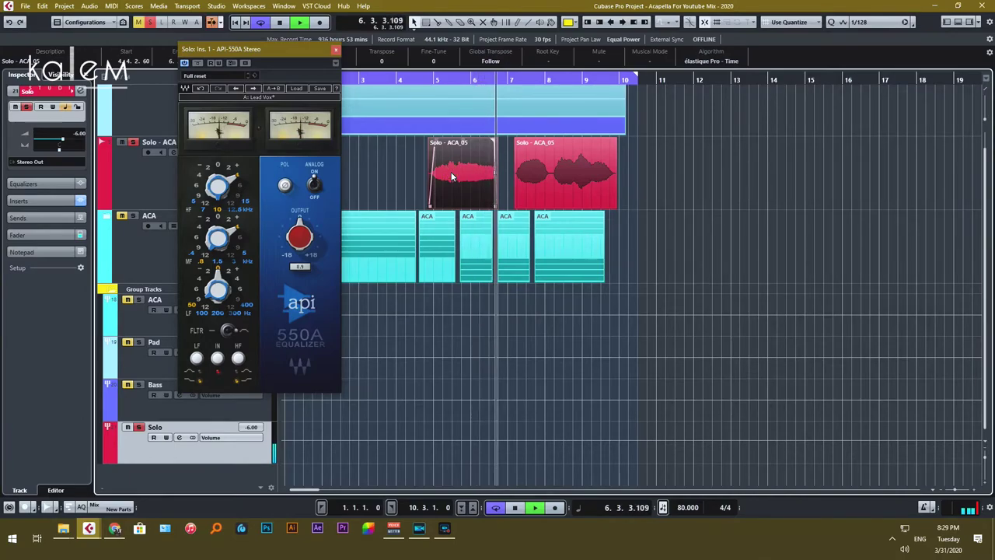
Stop playback, close the API-550A window, and add the RoomWorks reverb as the third insert on the ACA group channel
key("space")
left_click(336, 49)
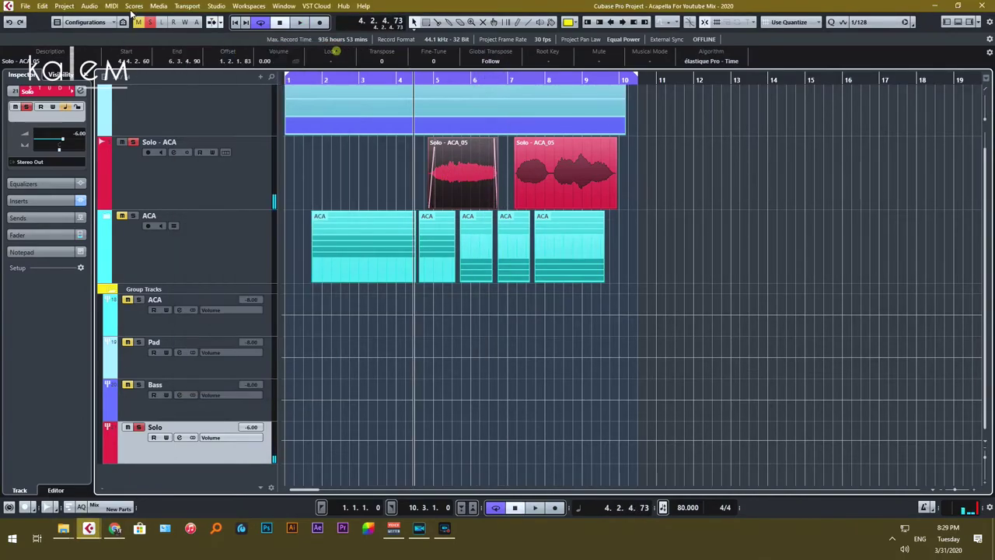
left_click(313, 311)
left_click(180, 310)
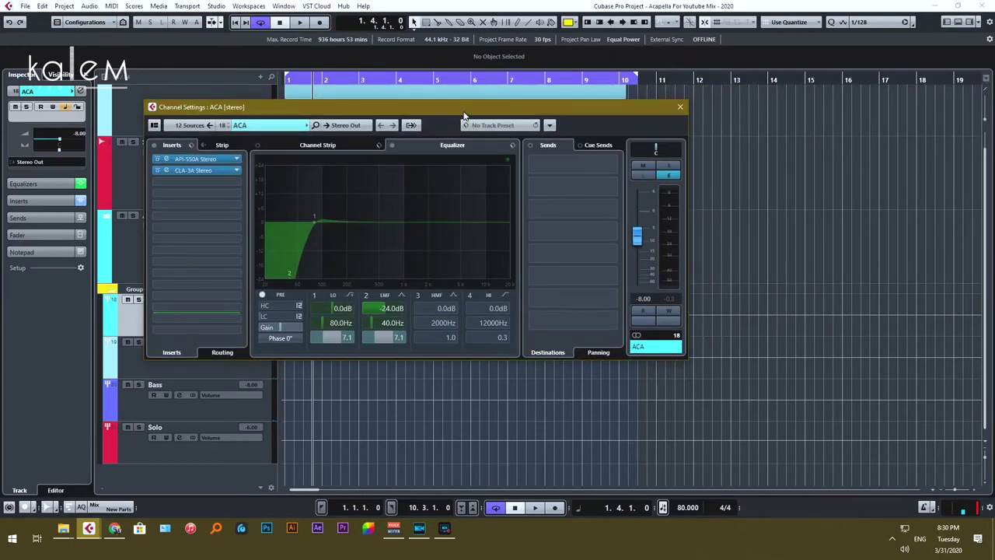
left_click_drag(464, 107, 572, 50)
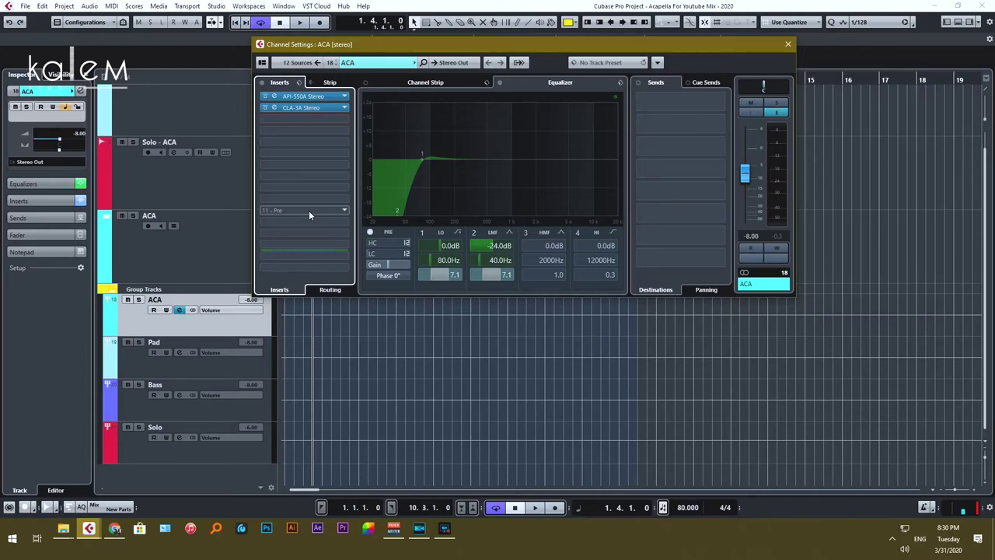
left_click(335, 122)
type("roo")
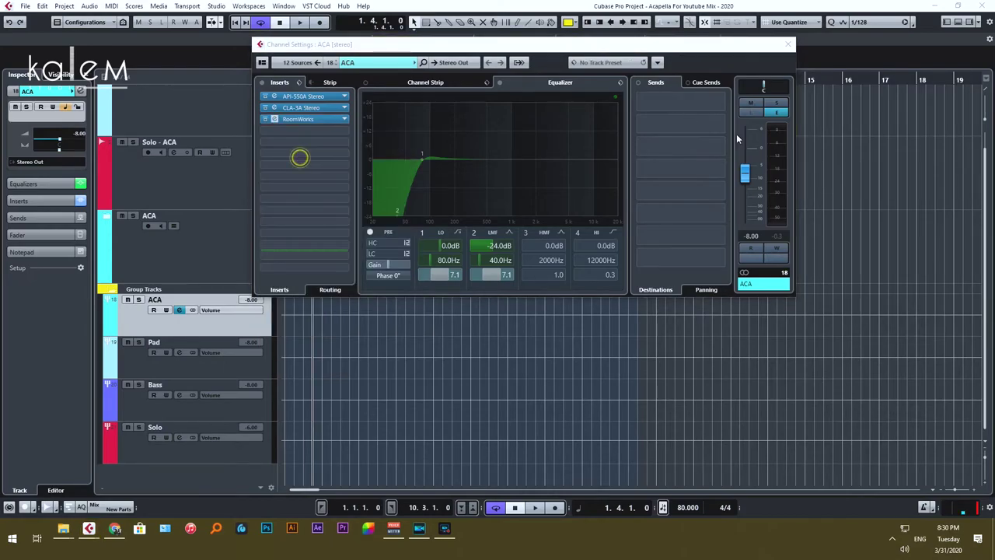
Load the Hall Cathedral 2 preset in the ACA group's RoomWorks reverb and close the channel settings
left_click(395, 119)
left_click(405, 265)
double_click(397, 253)
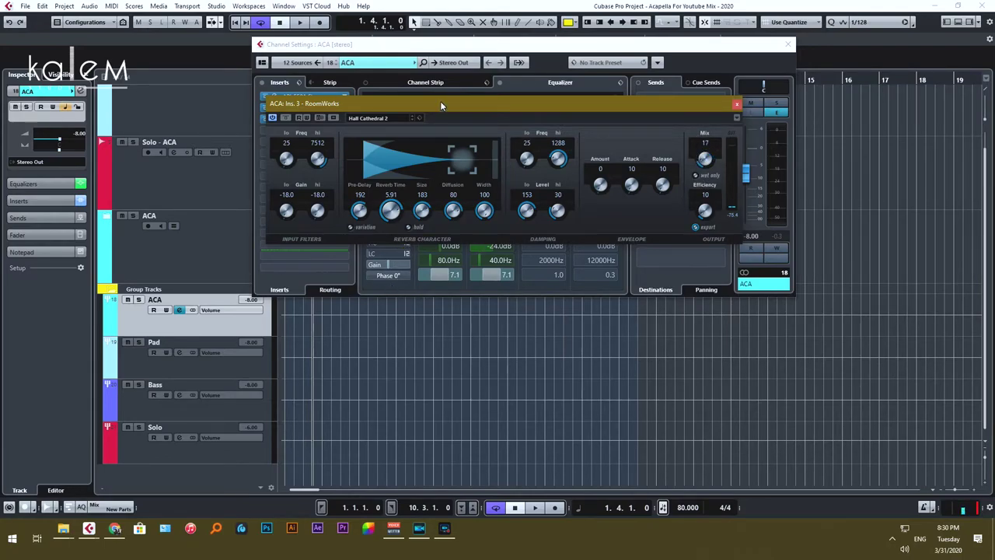
left_click(788, 44)
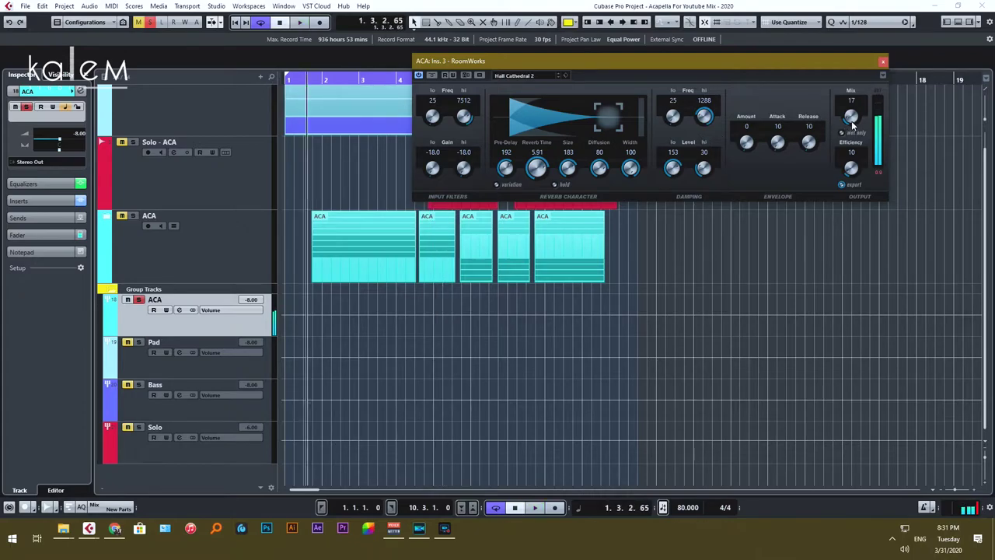
Play the soloed ACA group while changing the RoomWorks insert's Mix, ending at 4, and close the reverb window
left_click_drag(858, 70, 858, 33)
key("space")
left_click_drag(848, 140, 854, 228)
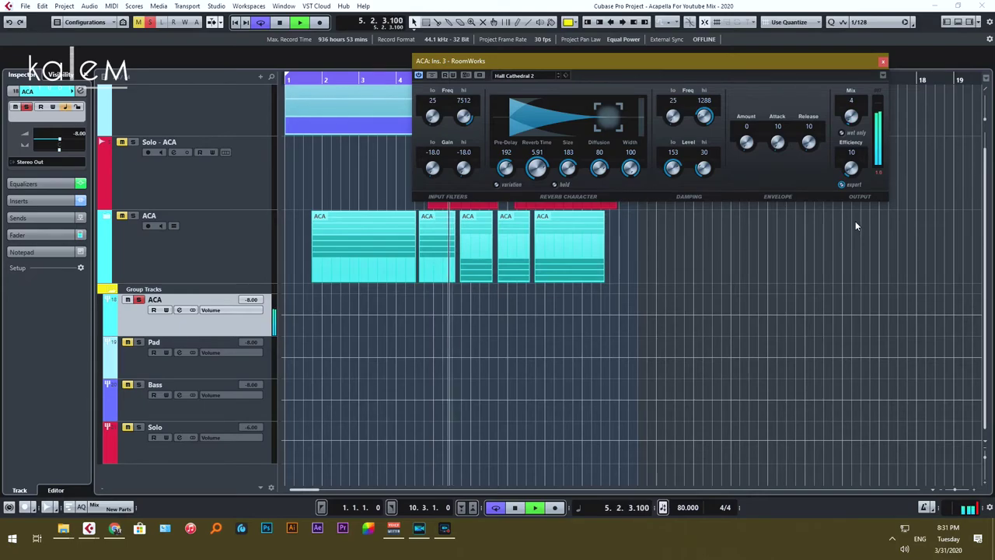
key("space")
left_click(882, 61)
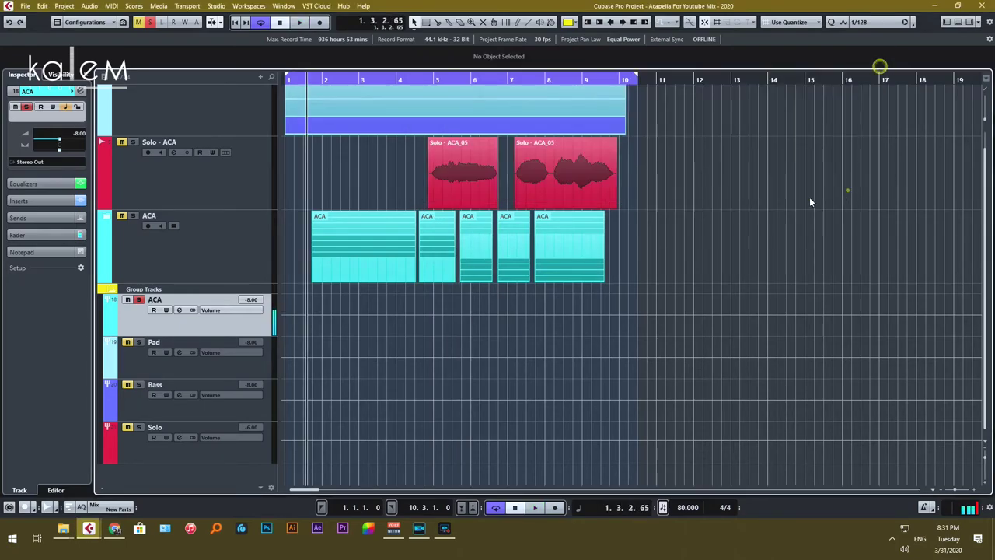
Add a stereo FX channel track with RoomWorks as its effect, routed to Stereo Out
scroll(841, 191, "up", 1)
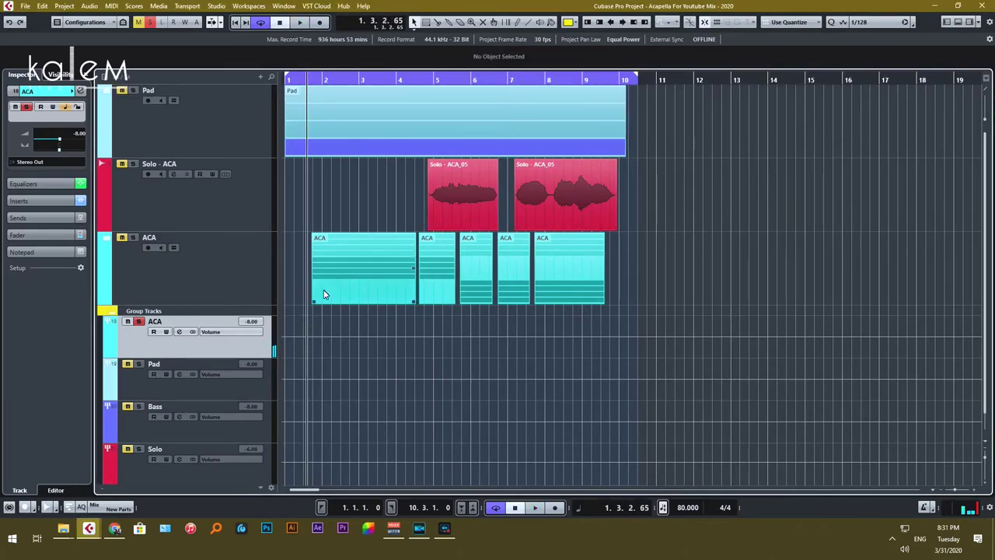
scroll(322, 292, "down", 1)
right_click(189, 484)
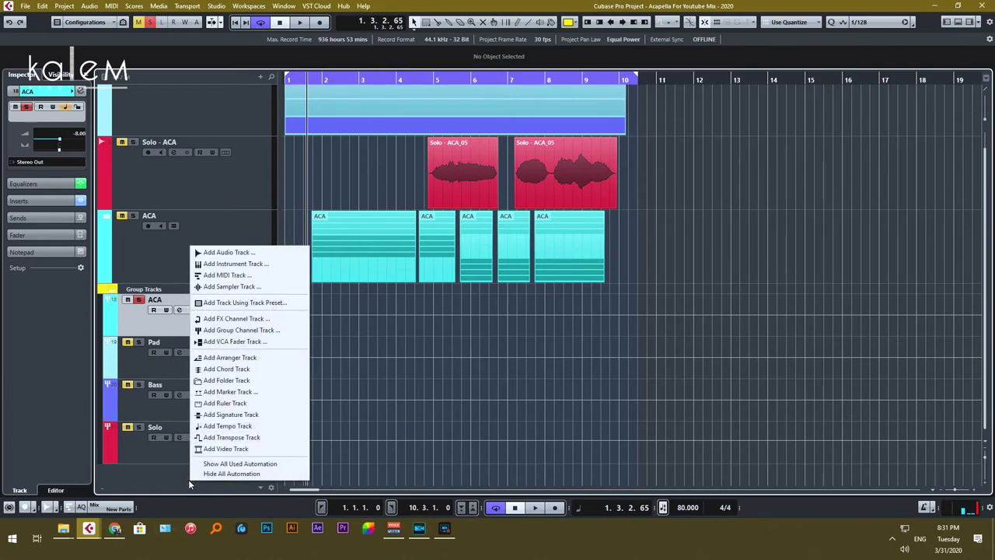
left_click(233, 318)
left_click(348, 129)
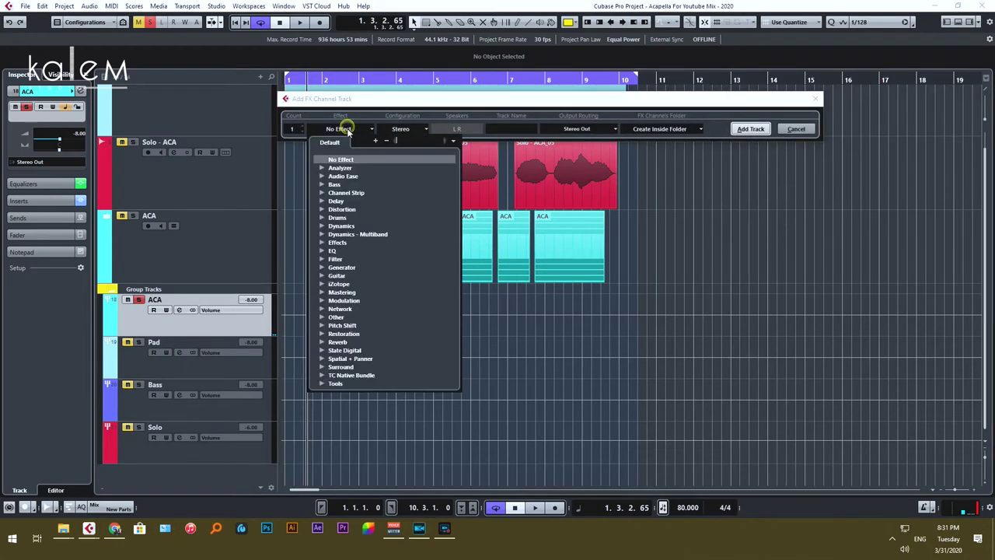
type("room")
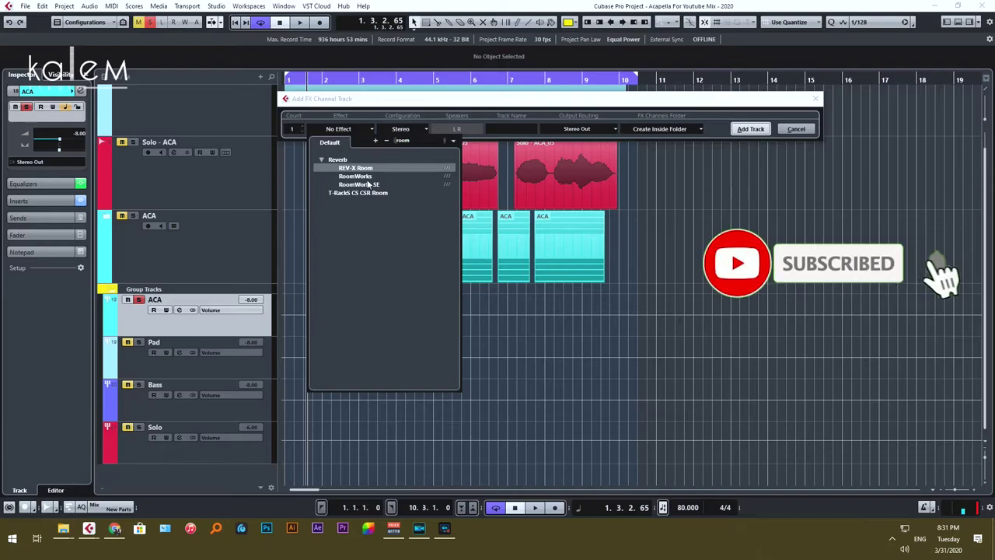
left_click(370, 178)
left_click(754, 129)
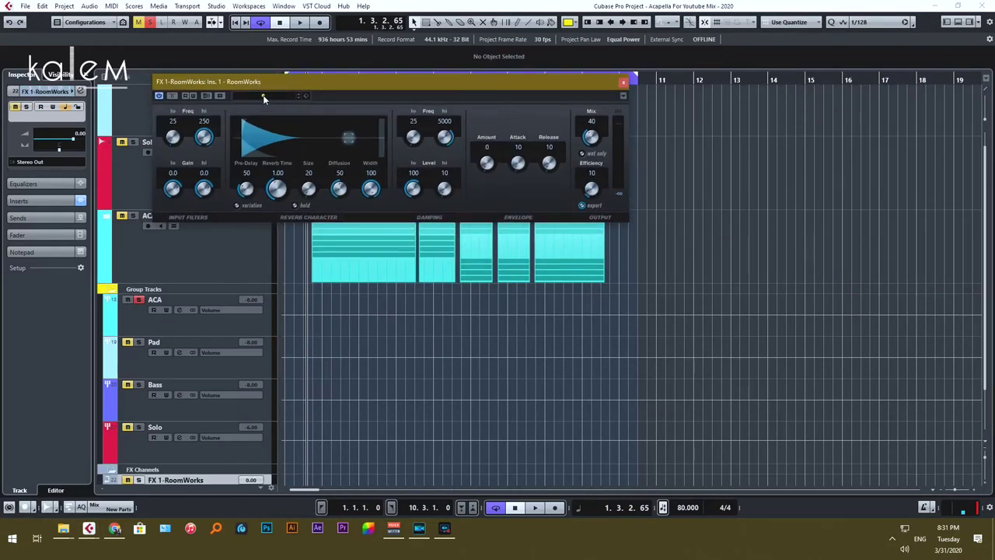
Load the Hall Cathedral 2 preset in the FX channel's RoomWorks and close its window
left_click(263, 96)
double_click(280, 232)
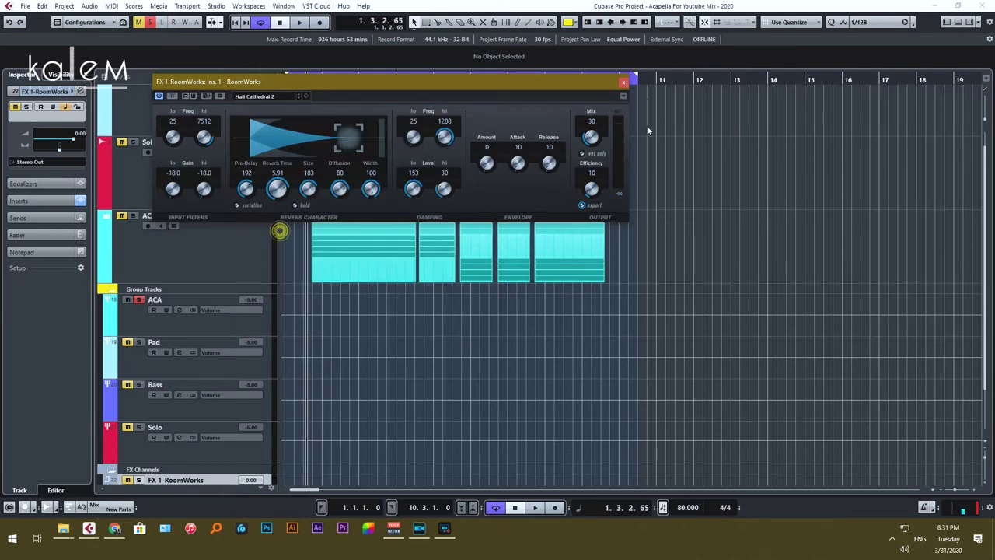
left_click(623, 83)
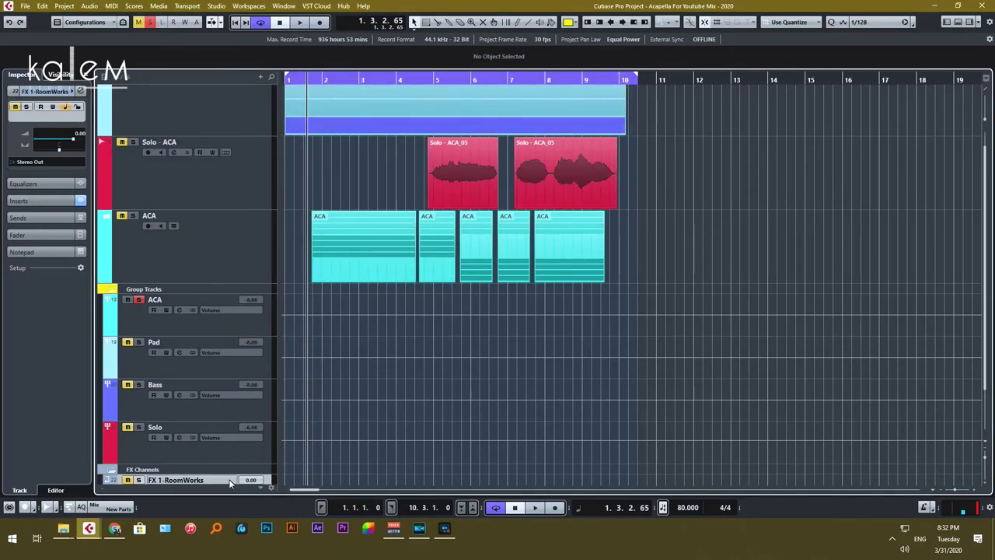
Move the FX Channels folder above the Solo - ACA track and give it the Solos + Fx color
left_click(232, 471)
left_click_drag(214, 143, 214, 146)
scroll(380, 212, "up", 1)
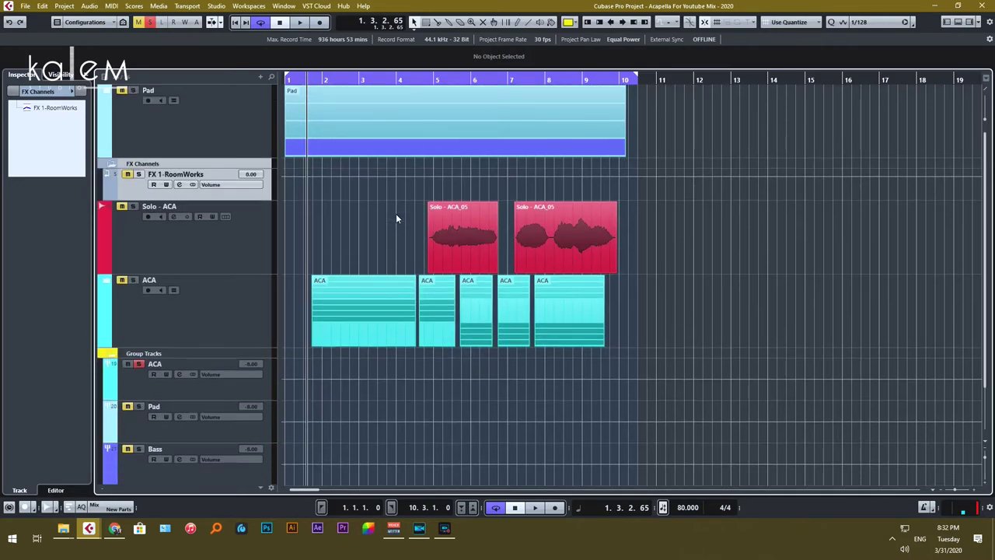
left_click(576, 27)
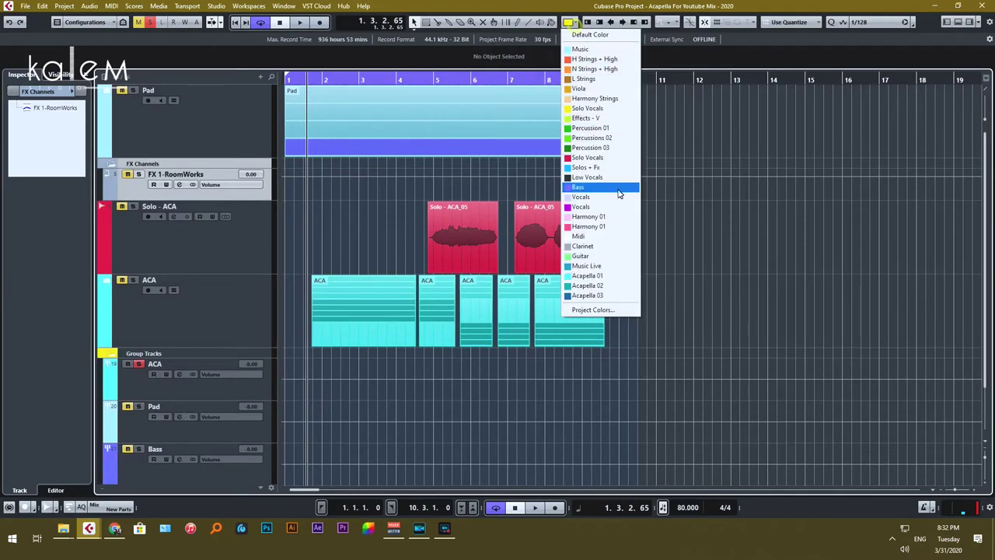
left_click(613, 168)
scroll(184, 226, "down", 1)
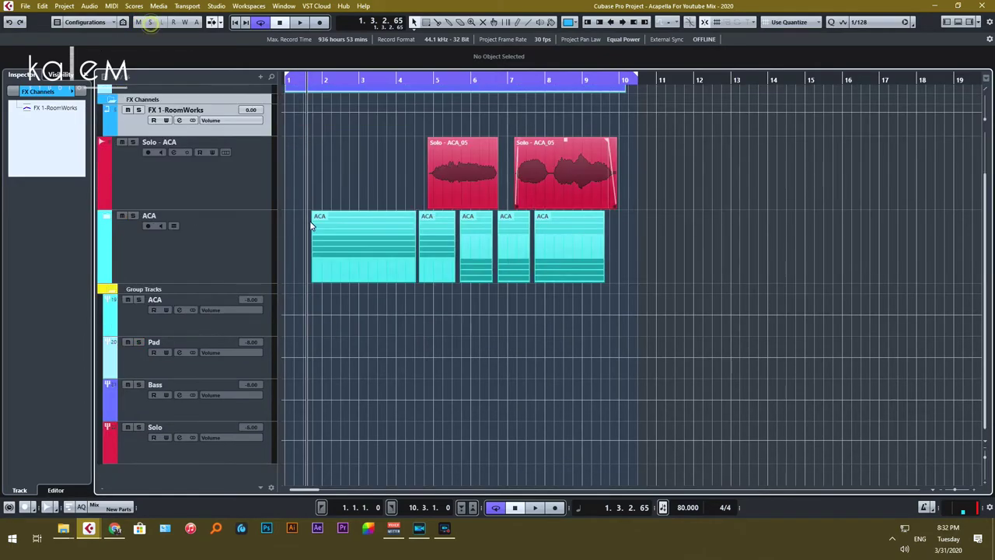
Add a send from the ACA group to FX 1-RoomWorks at -19.7 dB, with the RoomWorks insert bypassed
left_click(180, 310)
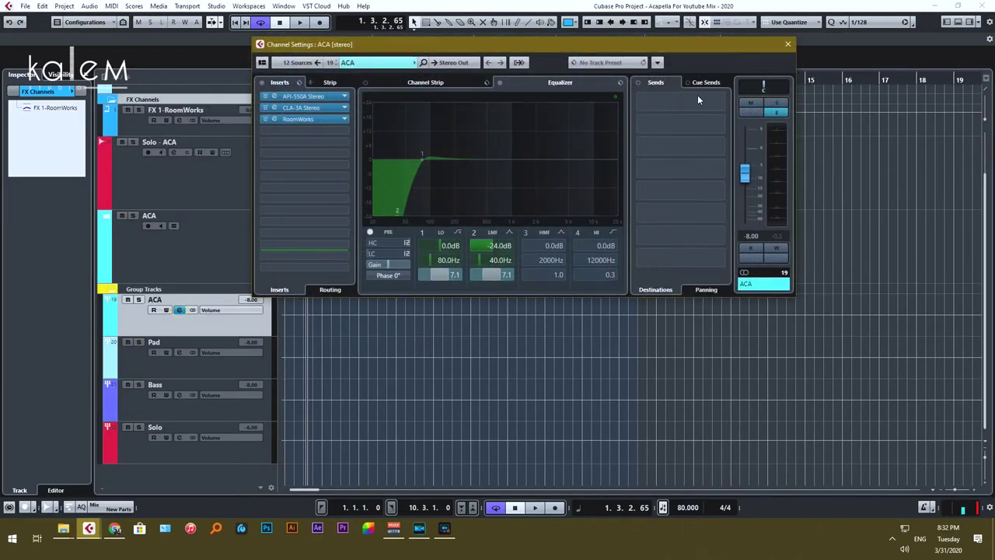
left_click(689, 101)
left_click(677, 138)
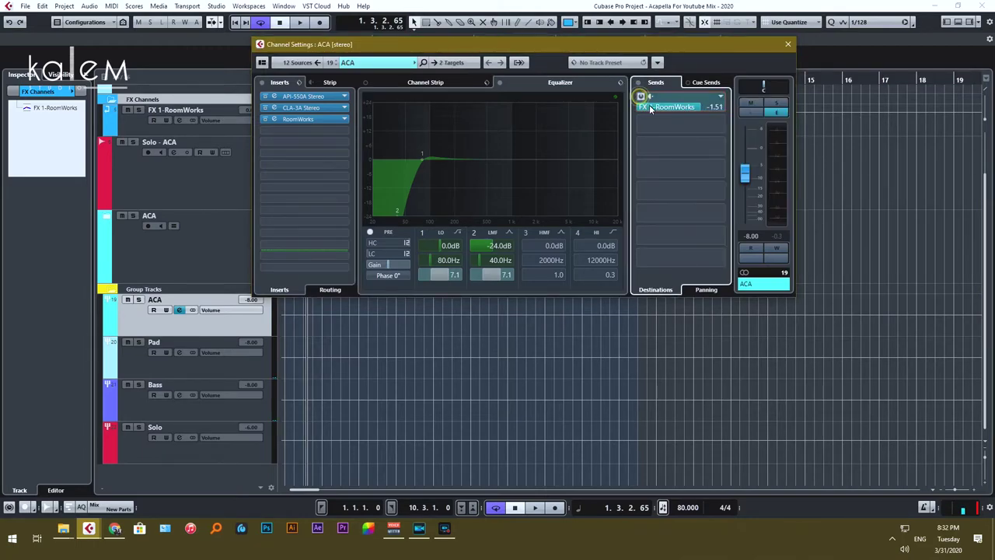
scroll(650, 106, "down", 10)
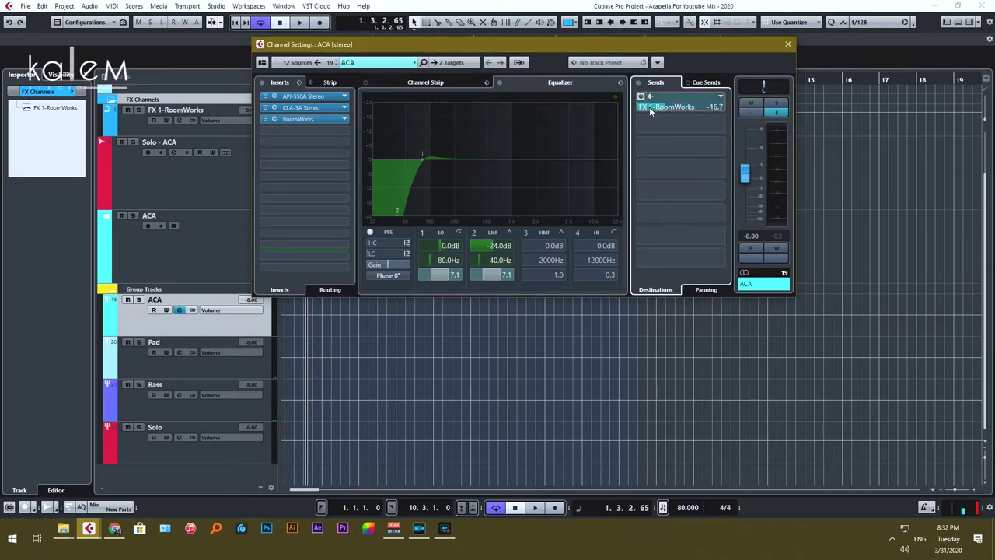
left_click_drag(589, 51, 597, 83)
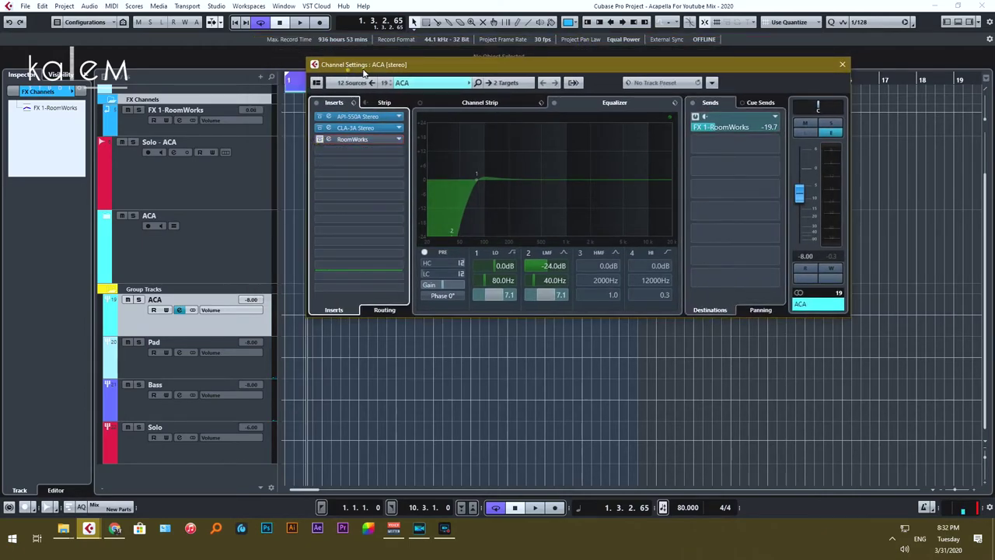
Solo and play the ACA group while raising its FX 1-RoomWorks send level to -9.05 dB, then stop playback
left_click_drag(347, 66, 493, 67)
key("space")
left_click_drag(711, 62, 530, 57)
key("space")
left_click(138, 299)
key("space")
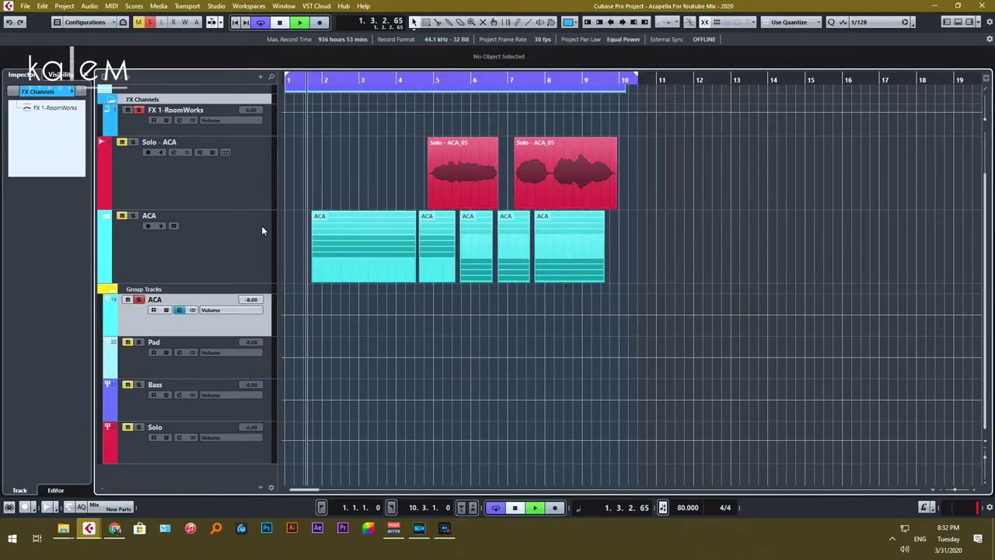
left_click(178, 309)
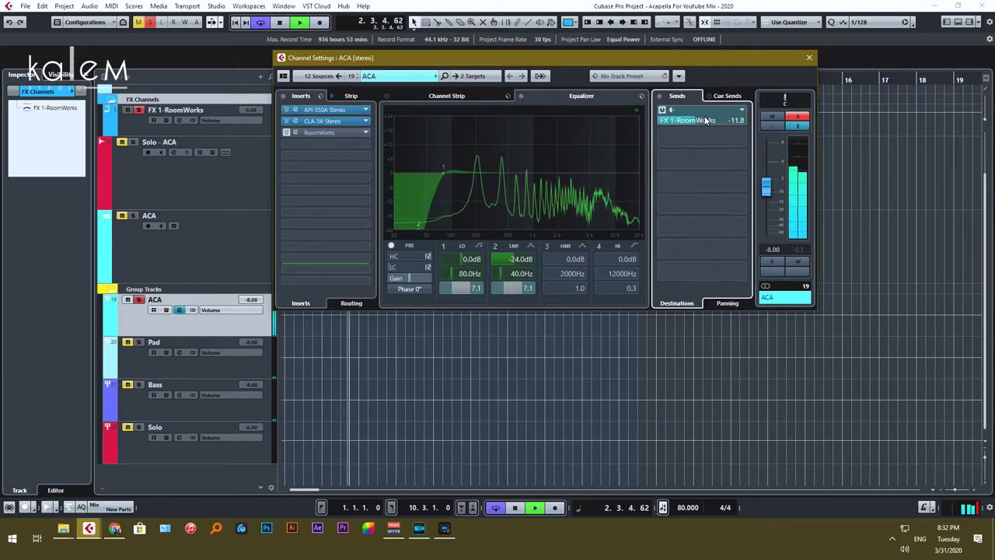
scroll(706, 121, "up", 5)
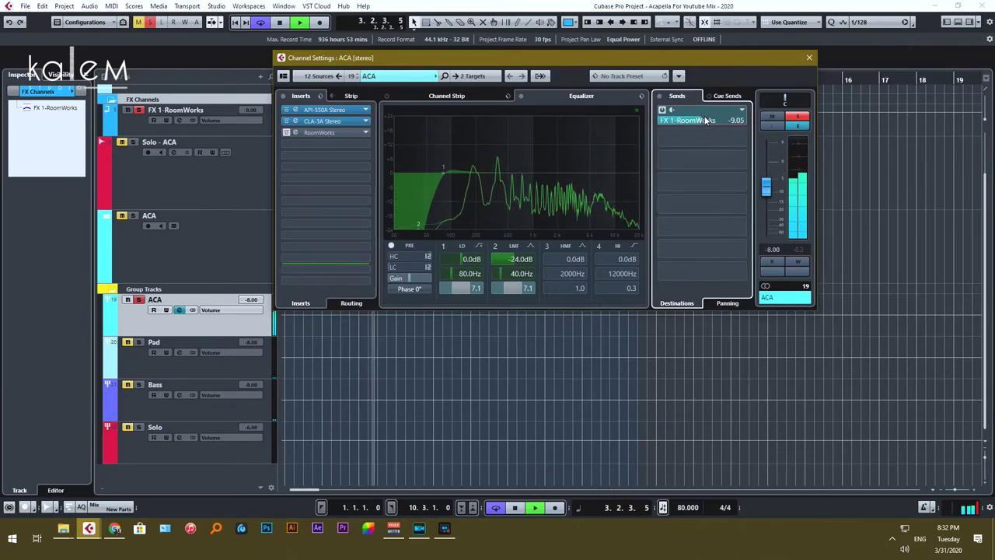
left_click_drag(528, 56, 556, 43)
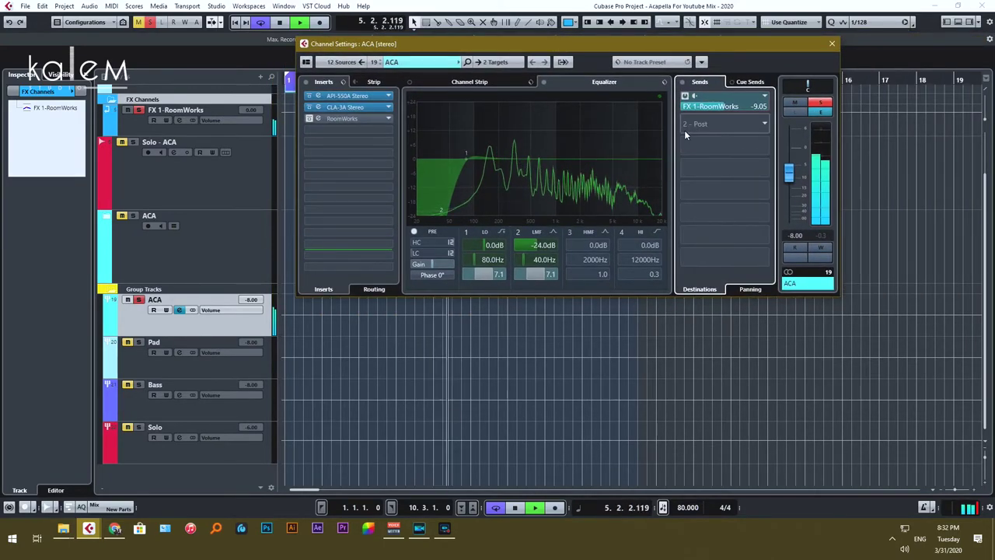
key("space")
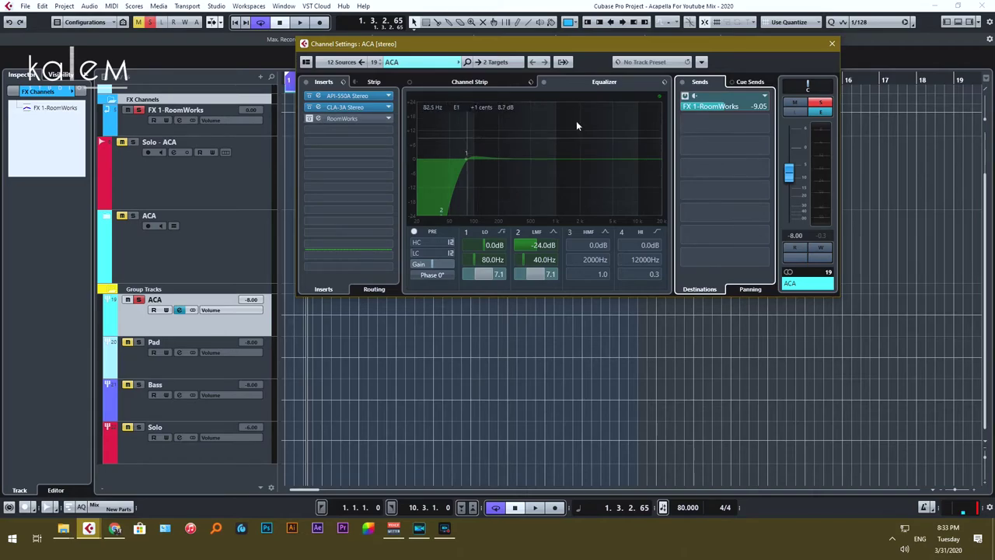
Play the ACA group with the RoomWorks insert active and the send off, raise the insert's Mix to 38, and close its window
left_click(313, 121)
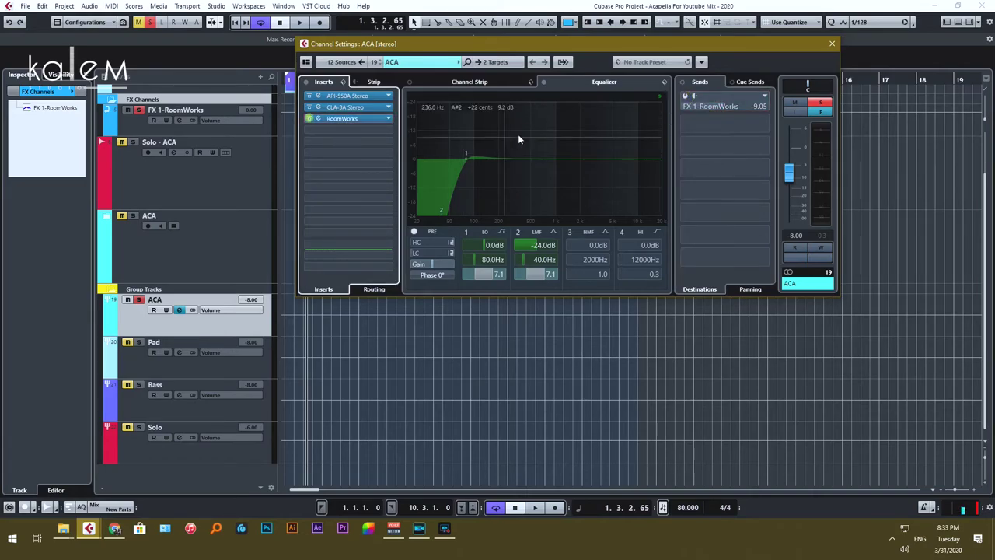
key("space")
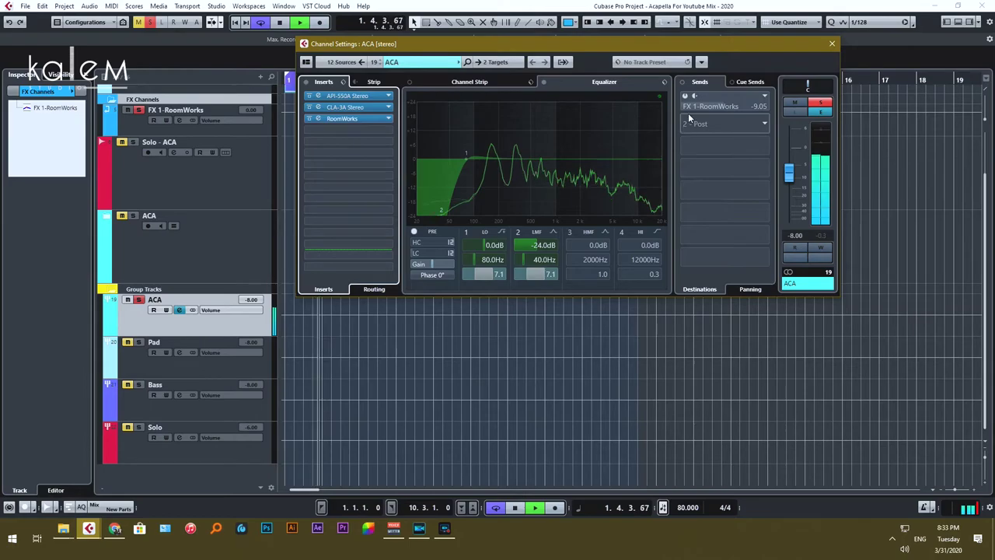
left_click(318, 119)
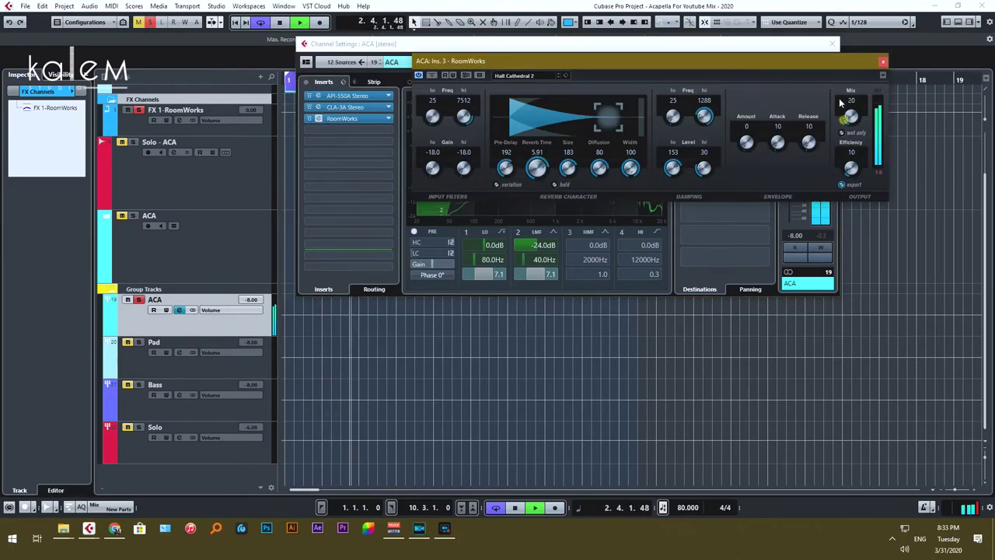
left_click_drag(851, 114, 847, 85)
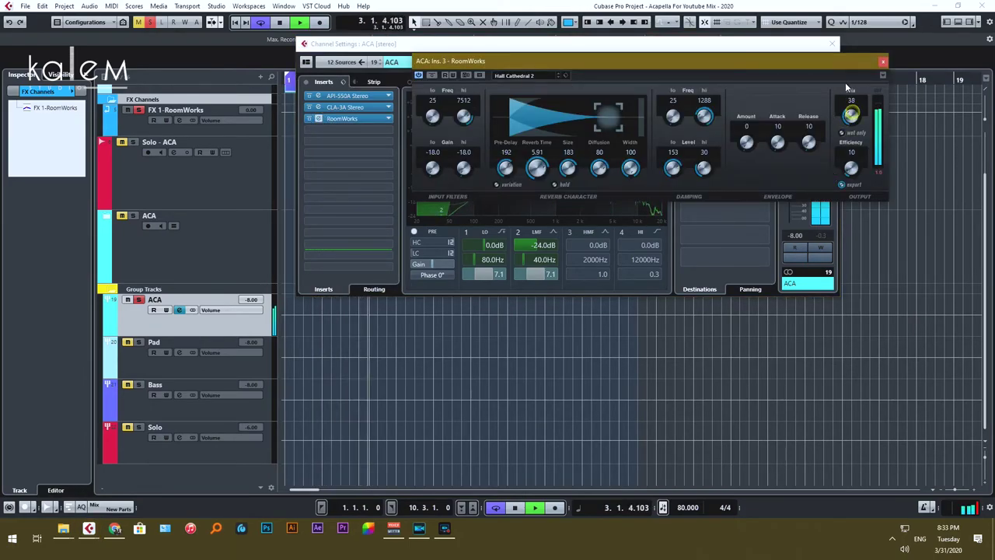
key("space")
left_click(882, 61)
Bypass the ACA group's RoomWorks insert, reactivate its FX send, and set the send level to -6.06 dB during playback
left_click(307, 119)
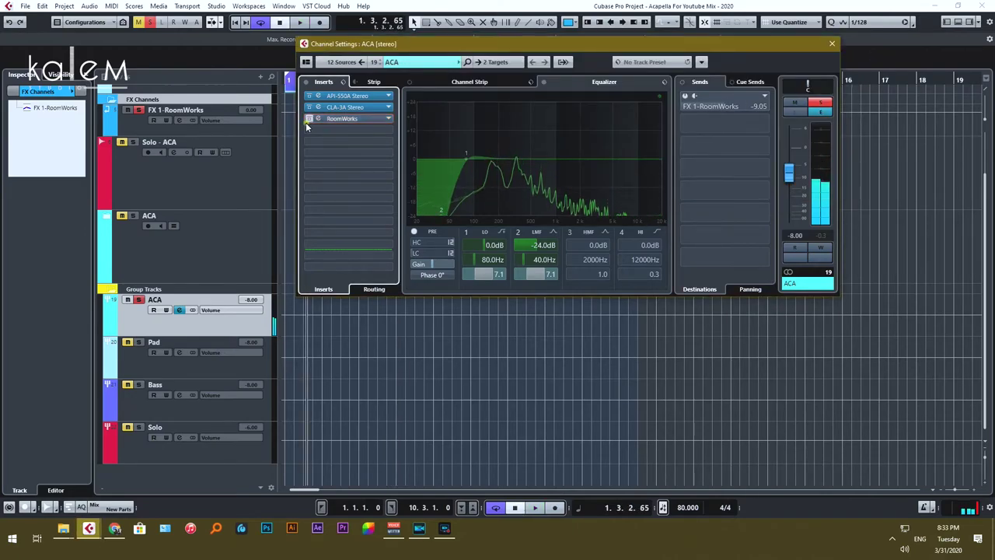
left_click(687, 99)
key("space")
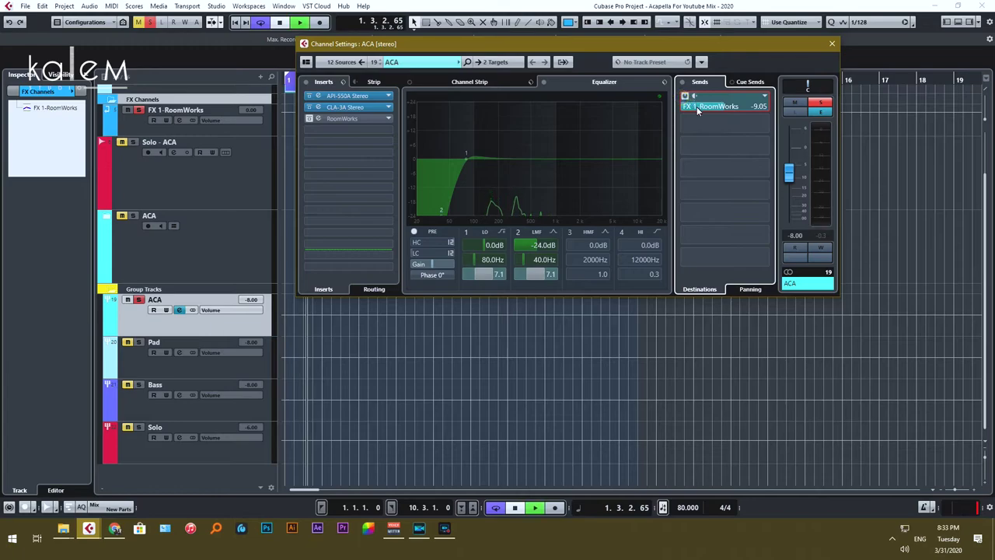
scroll(697, 107, "up", 4)
left_click_drag(558, 43, 629, 21)
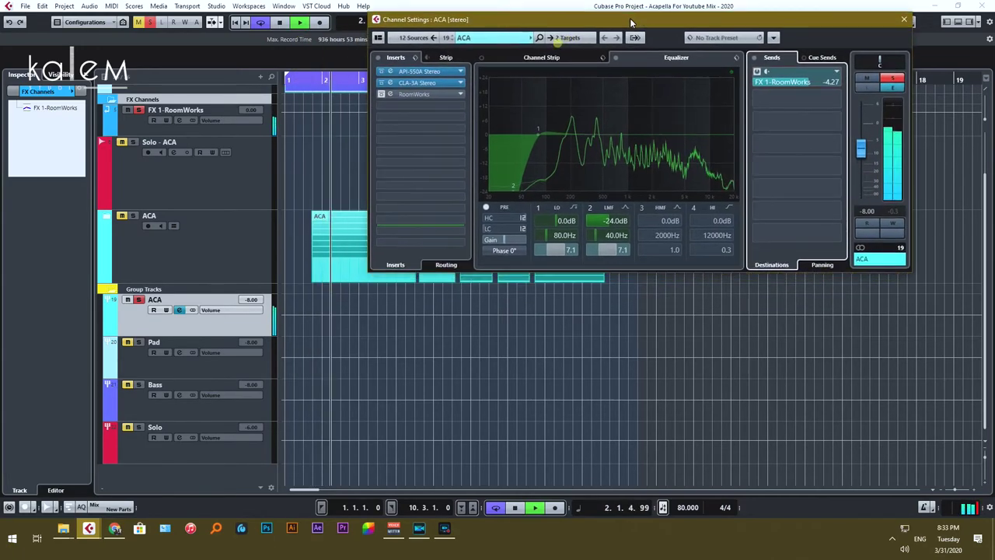
scroll(799, 87, "down", 1)
scroll(799, 87, "down", 1)
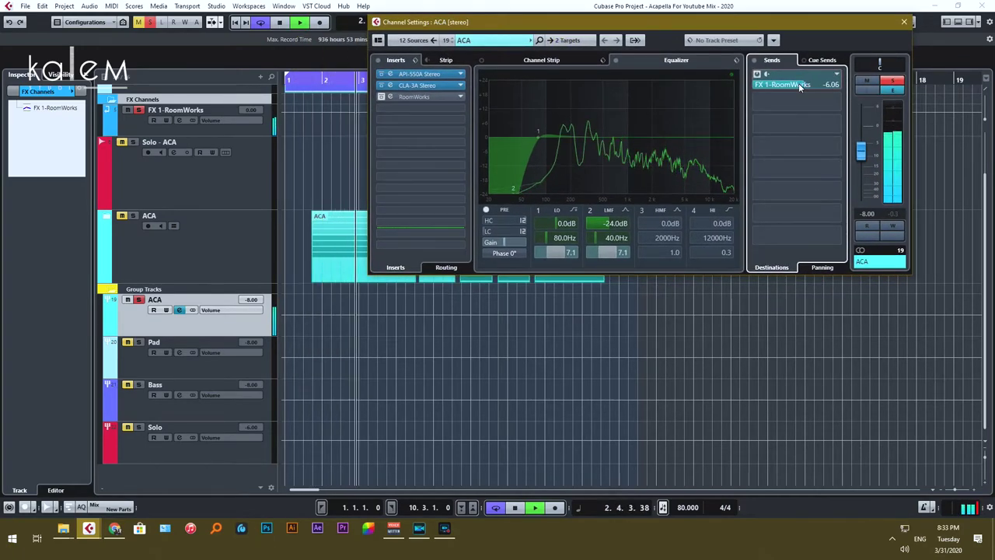
Stop playback and lower the ACA group's FX 1-RoomWorks send level to -14.5 dB
key("space")
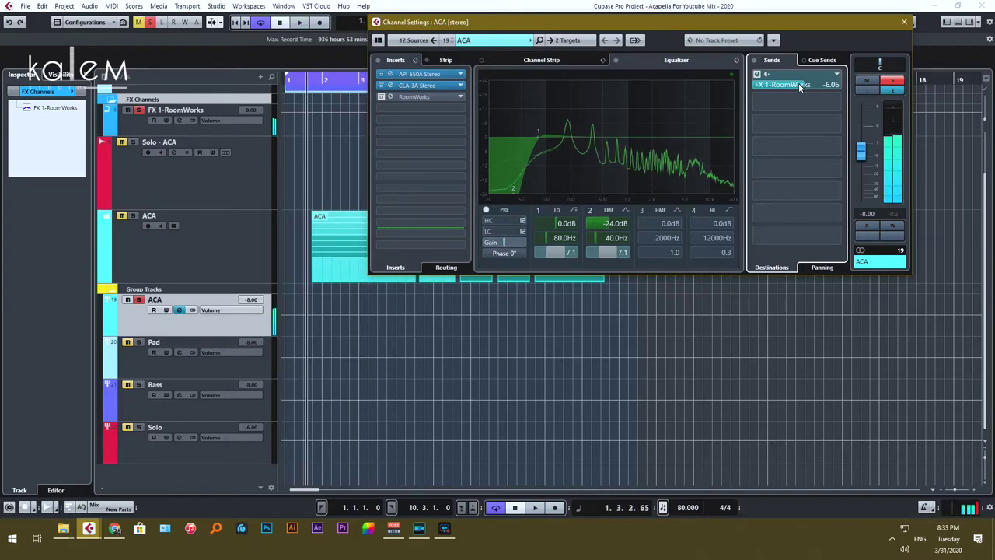
scroll(807, 84, "down", 3)
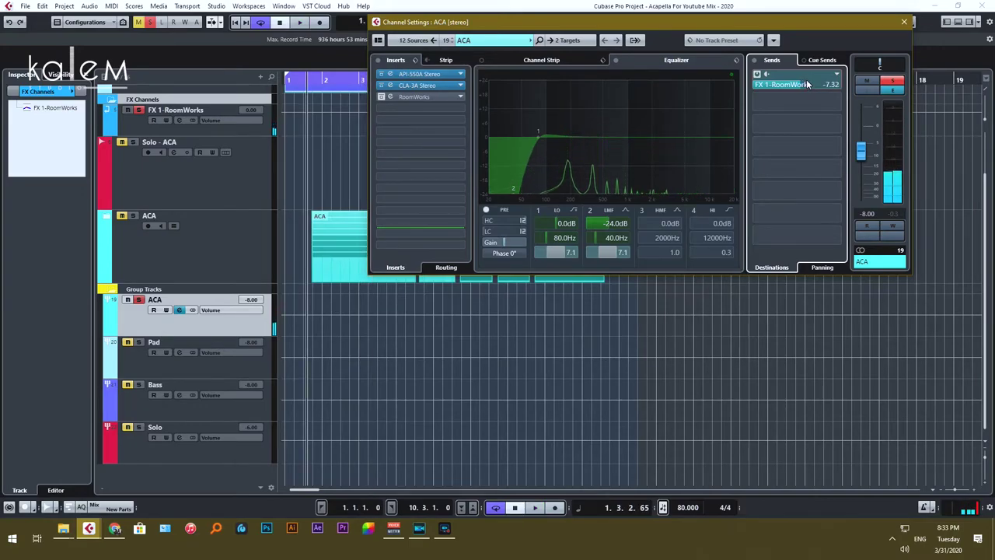
scroll(807, 84, "up", 3)
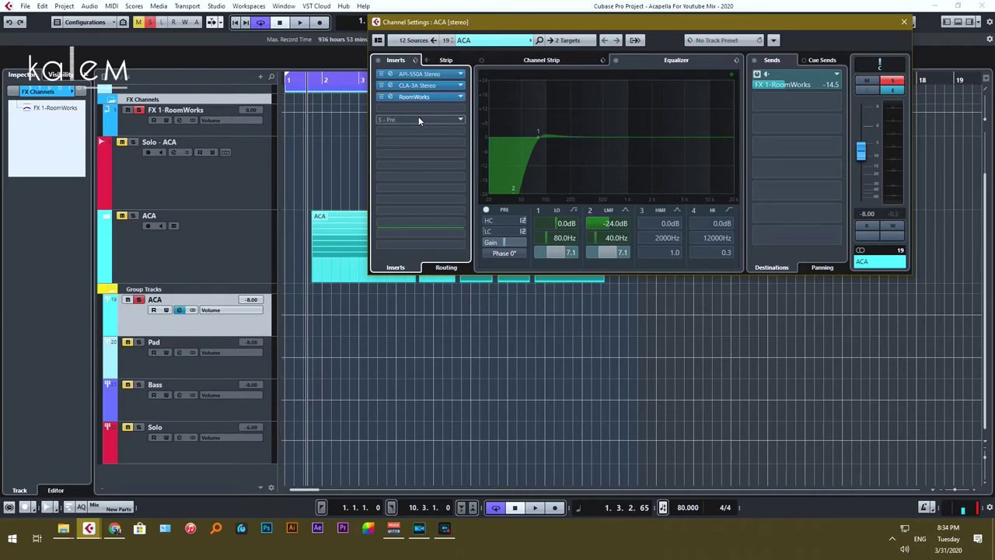
Audition the ACA group with the FX send off and the RoomWorks insert's Mix at 77, then bypass the insert and reactivate the send
left_click(768, 87)
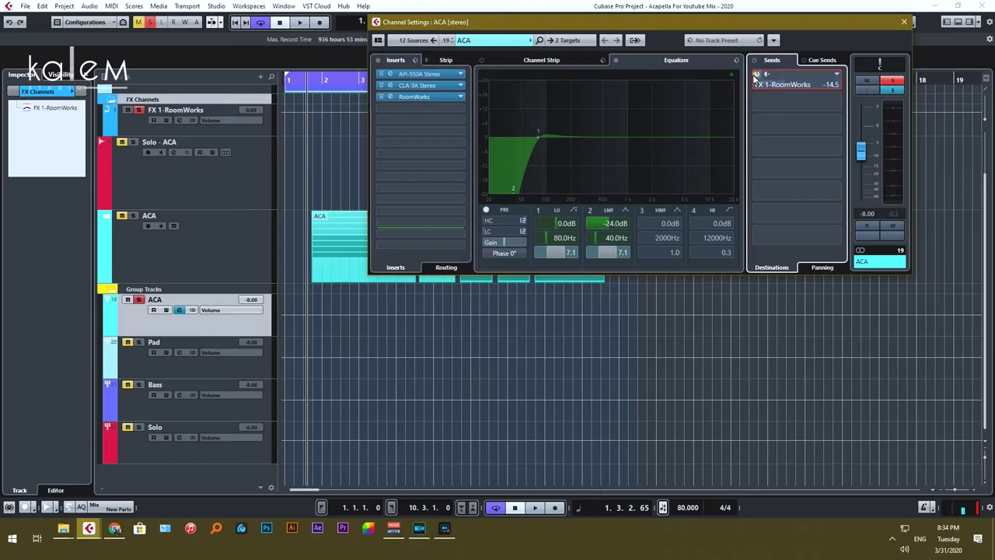
left_click_drag(440, 23, 554, 23)
left_click(396, 182)
key("space")
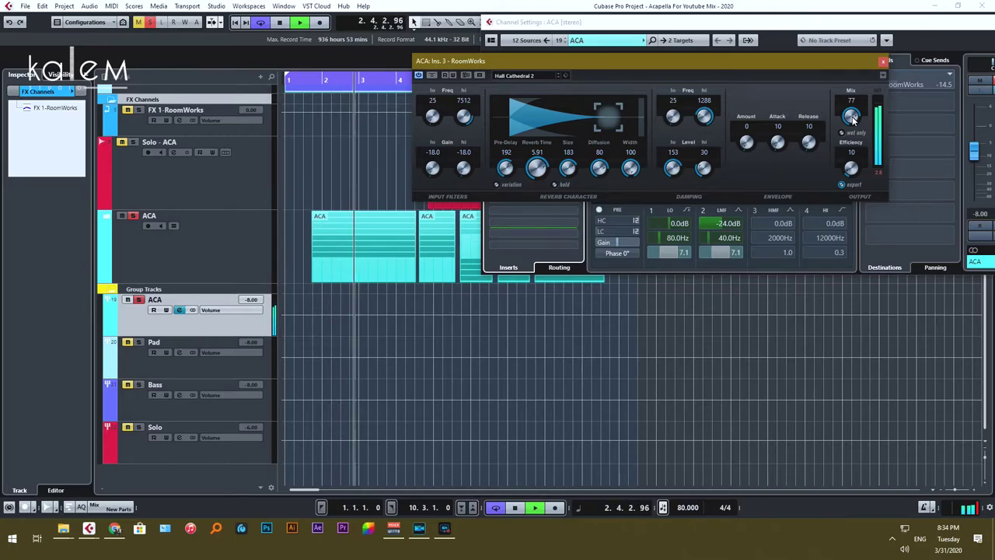
key("space")
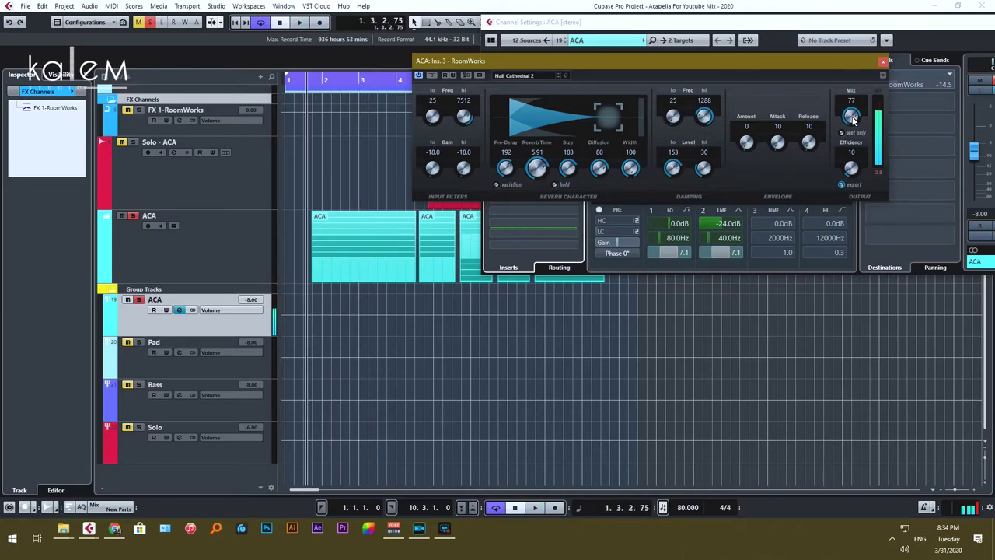
left_click(885, 60)
left_click(868, 75)
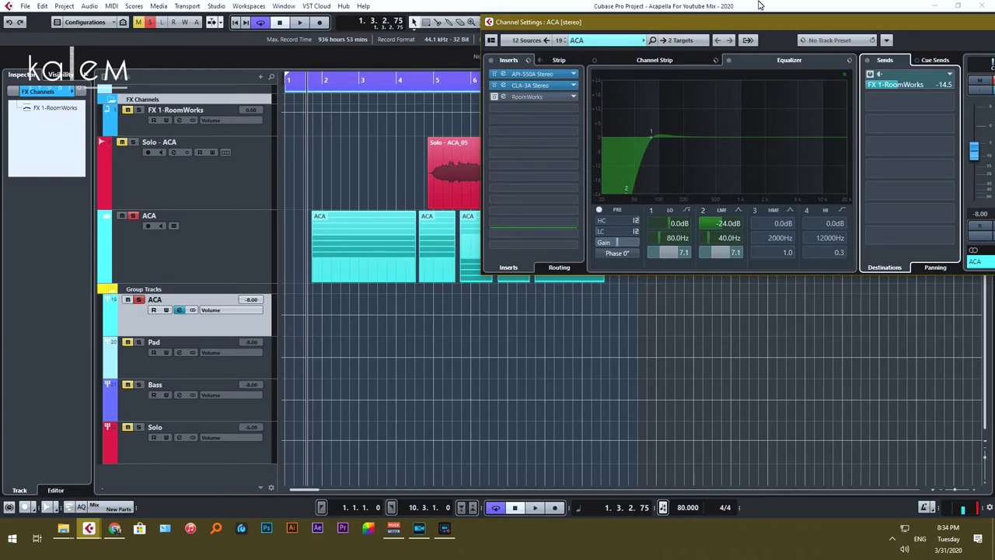
Lower the Mix of the ACA group's active RoomWorks insert to 3 and audition it together with the FX send
left_click_drag(734, 22, 668, 22)
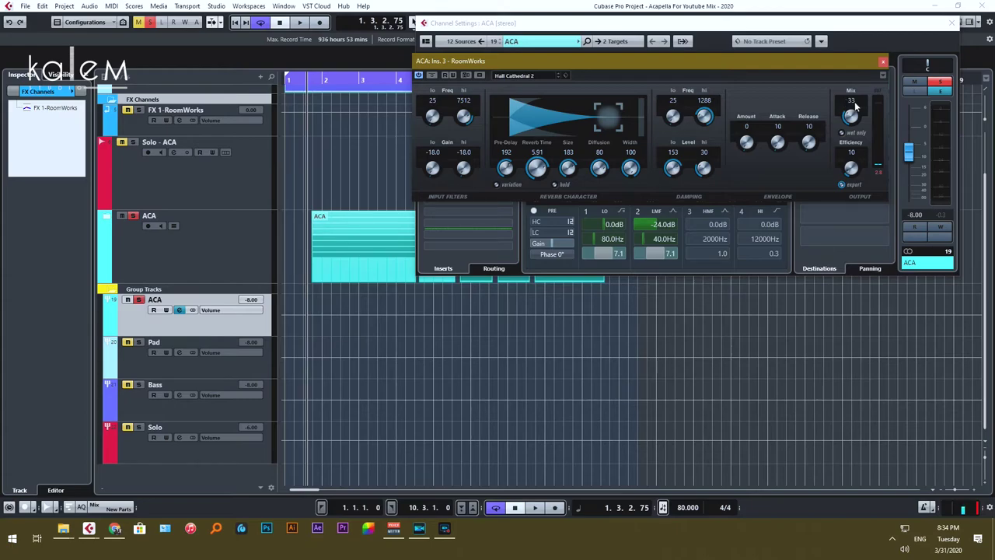
mouse_move(797, 62)
left_mouse_down()
mouse_move(818, 60)
mouse_move(804, 63)
left_mouse_up()
left_click_drag(856, 117, 854, 110)
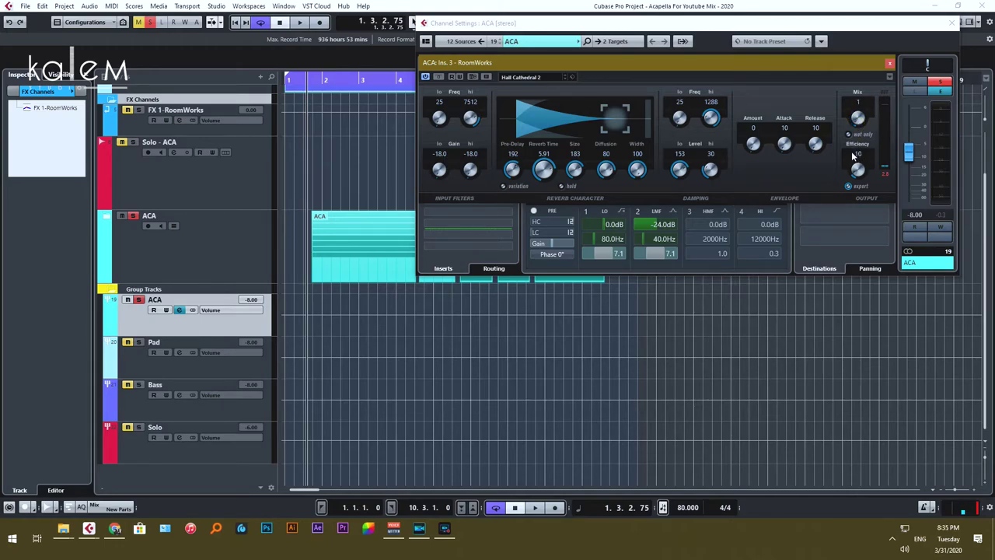
key("space")
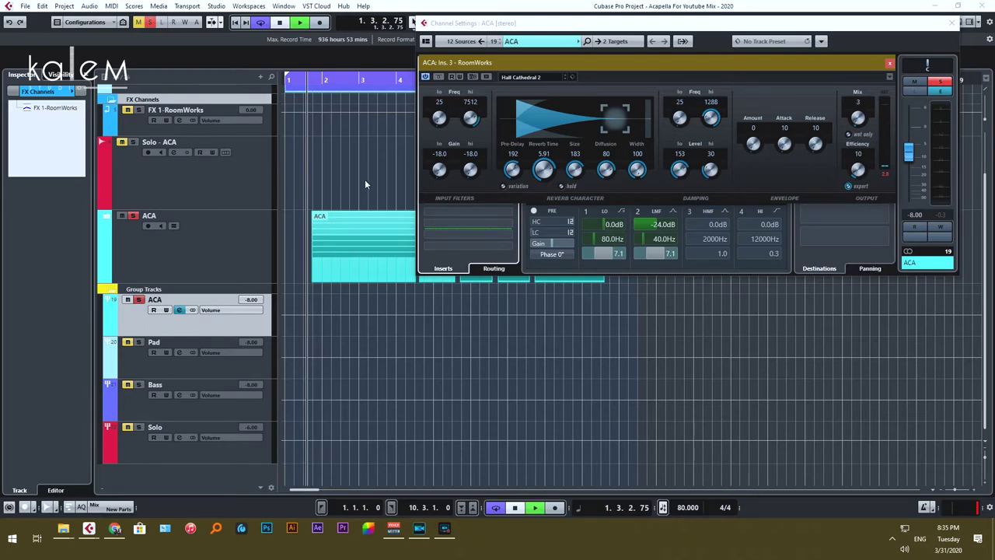
left_click(889, 63)
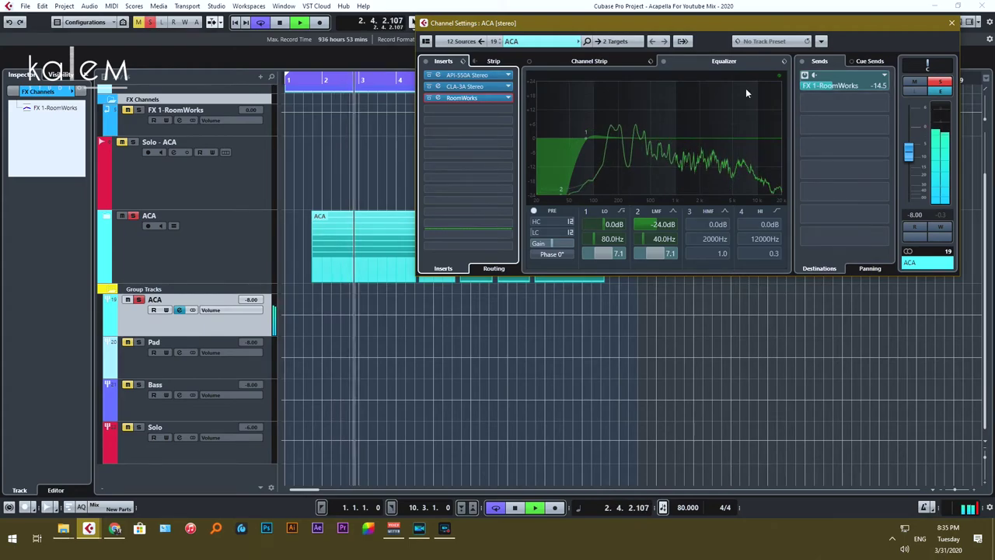
key("space")
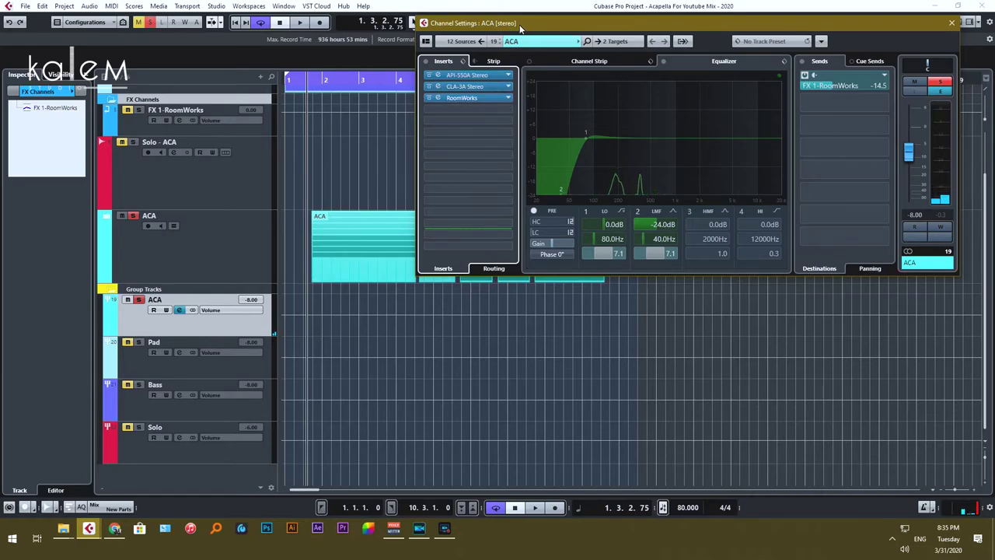
Close the ACA channel settings and play the full mix with all solos cleared
left_click_drag(726, 27, 450, 69)
left_click(678, 69)
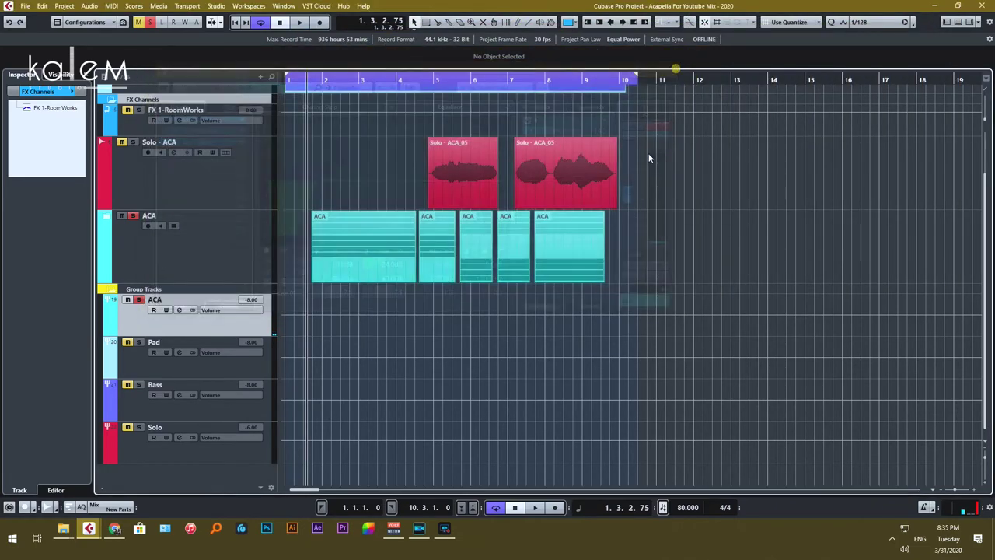
scroll(653, 194, "up", 2)
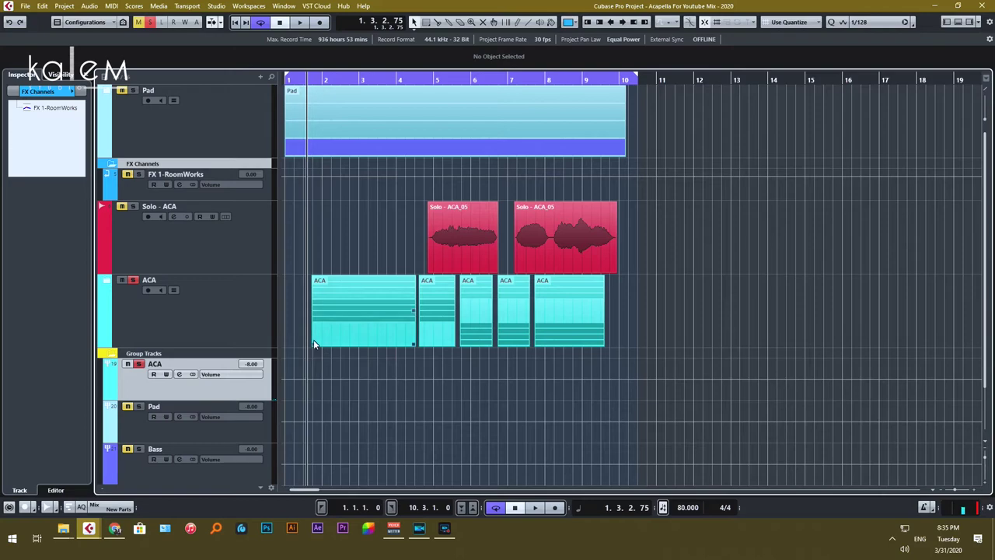
scroll(328, 301, "down", 2)
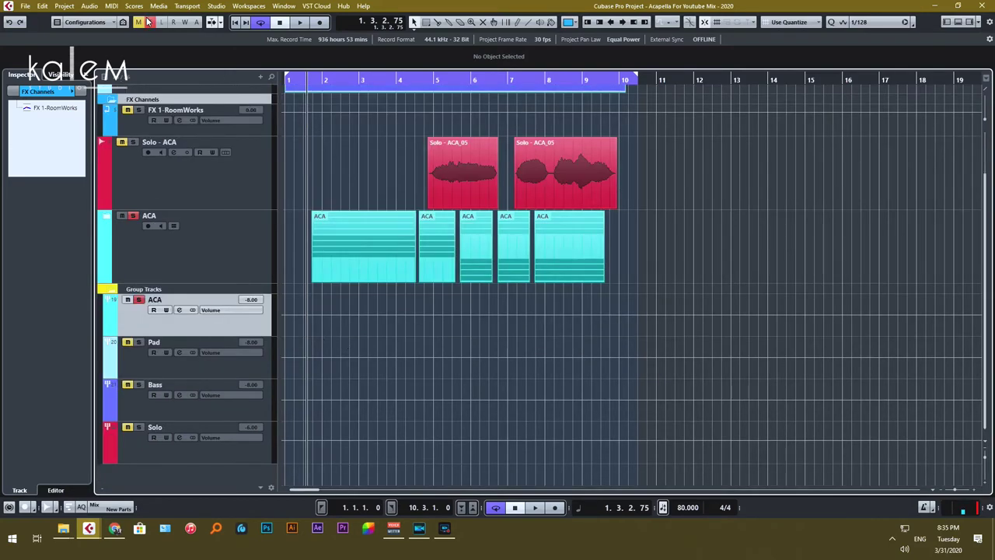
scroll(335, 222, "up", 2)
key("space")
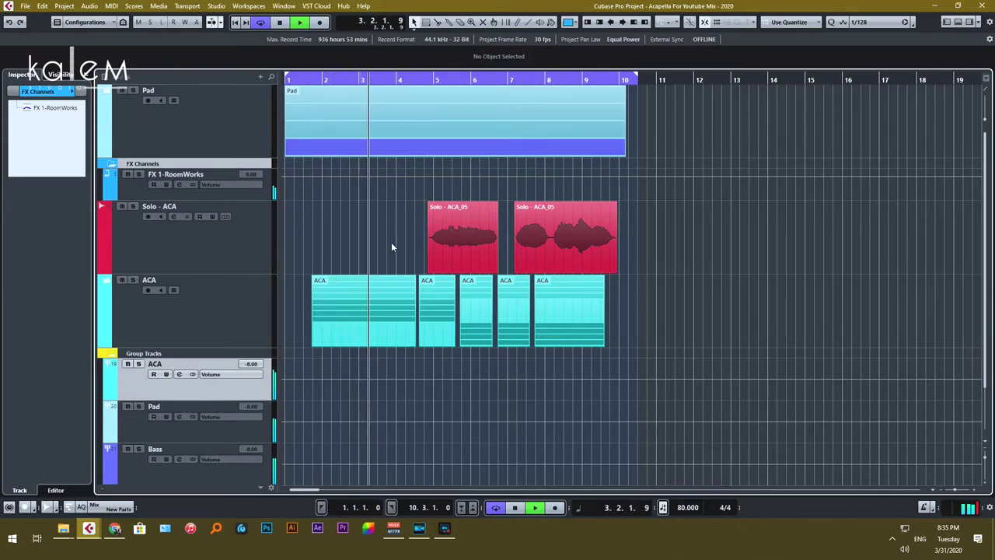
scroll(391, 248, "down", 1)
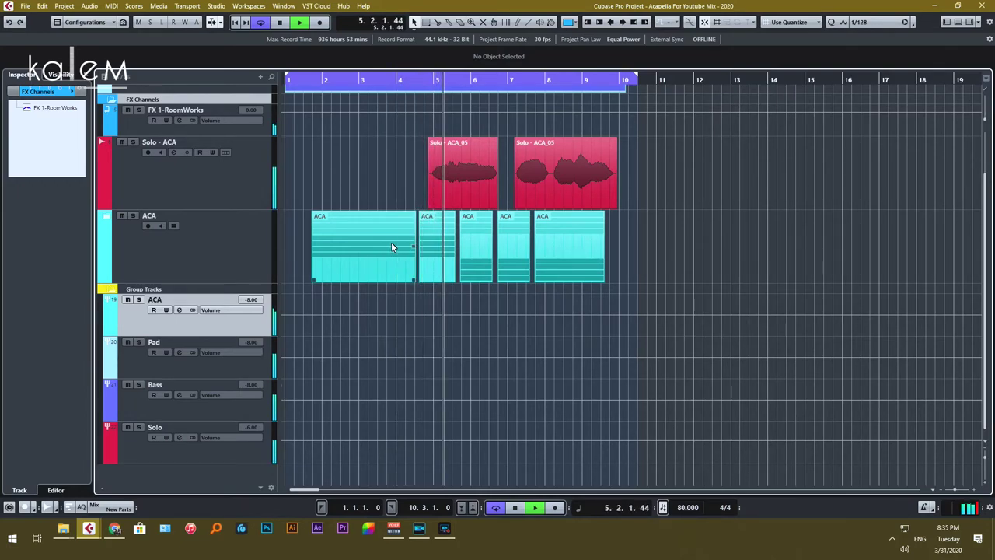
key("space")
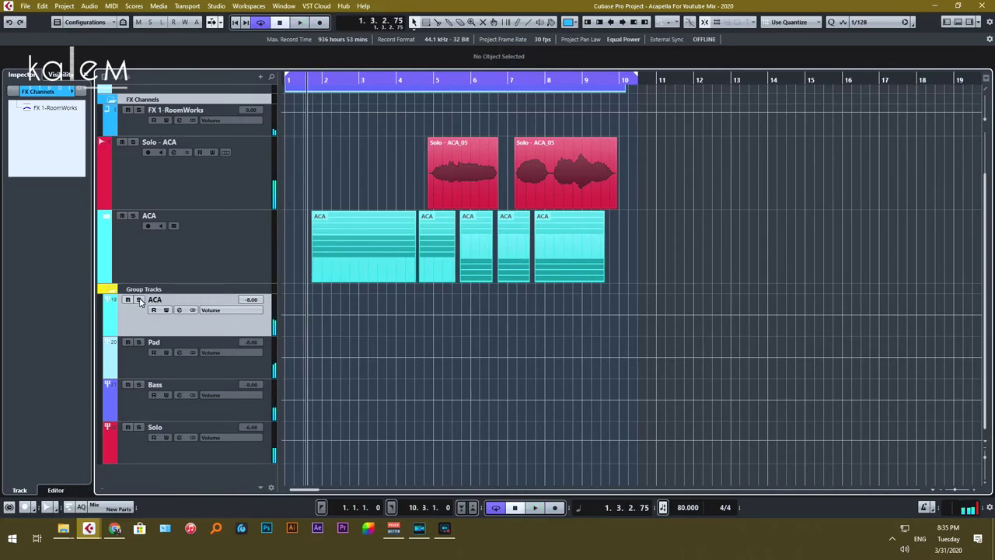
Solo the ACA group and insert FabFilter Pro-Q in its first insert slot, ahead of API-550A
left_click(178, 309)
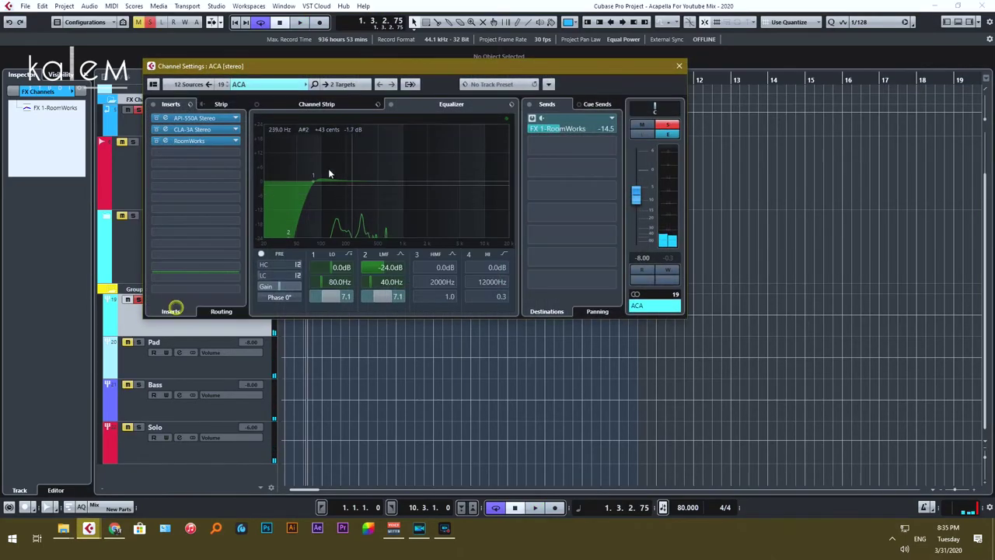
left_click_drag(184, 145, 175, 141)
left_click(183, 123)
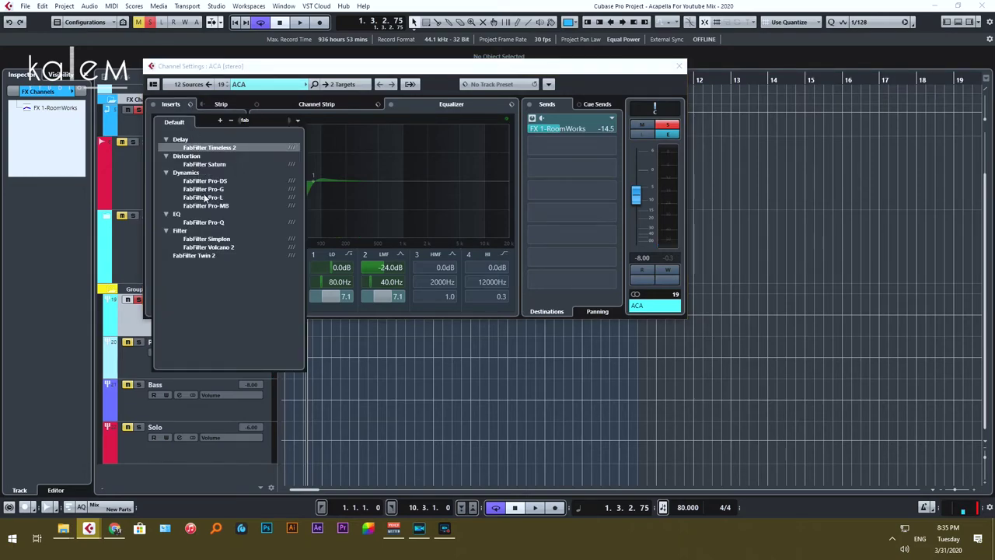
left_click(200, 222)
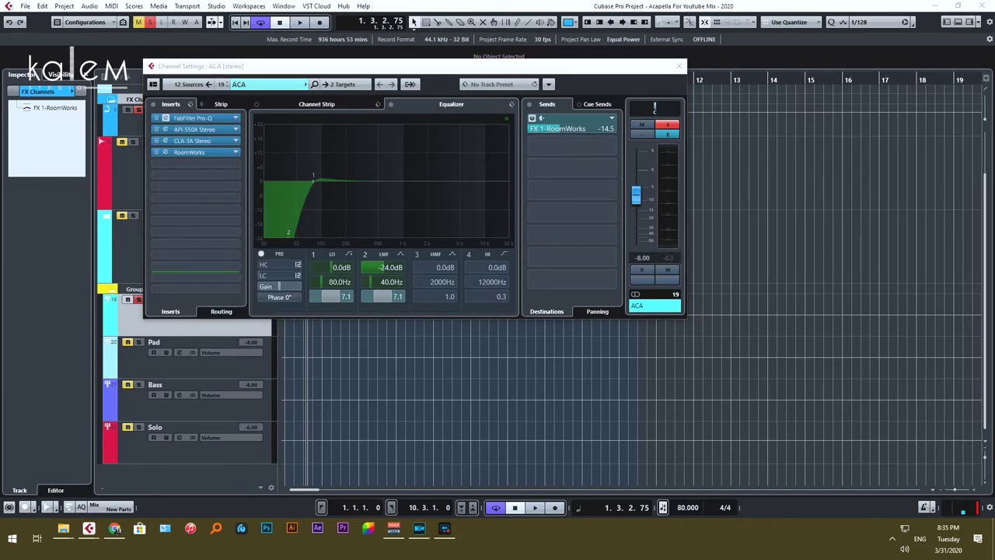
Set the Pro-Q analyzer to Post-EQ and add a narrow bell band with Q 40 and a 30 dB boost near 270 Hz
left_click(585, 322)
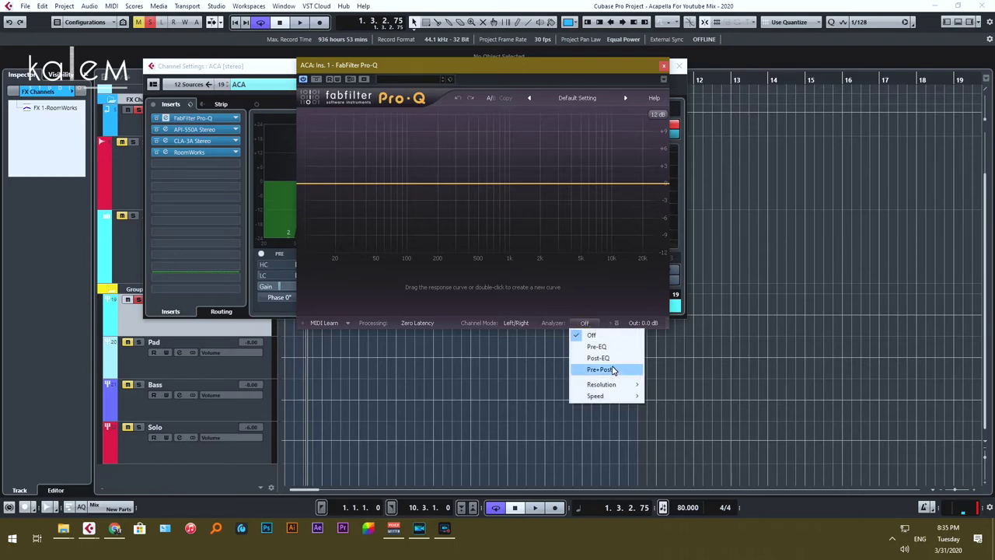
left_click(598, 358)
left_click_drag(428, 183, 437, 114)
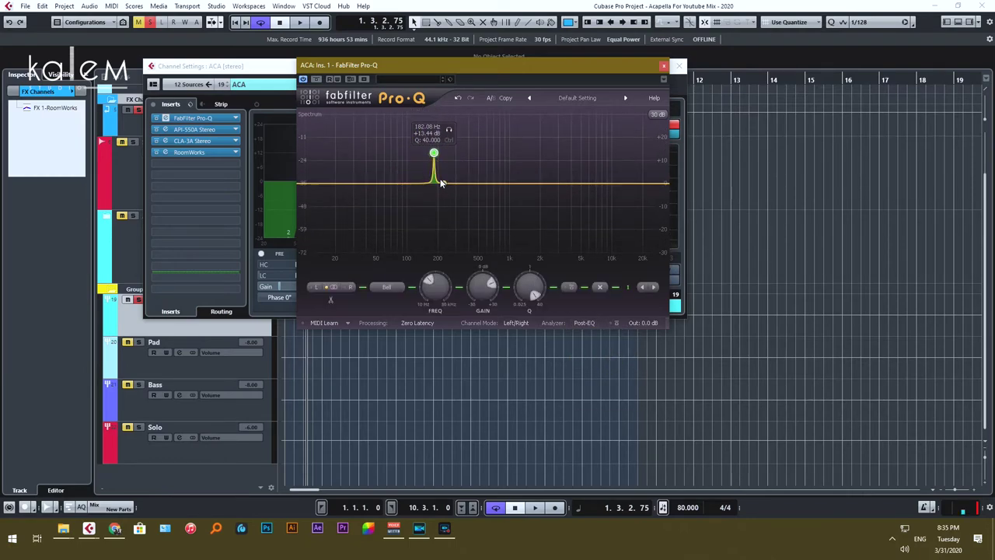
left_click_drag(437, 67, 657, 35)
left_click(679, 65)
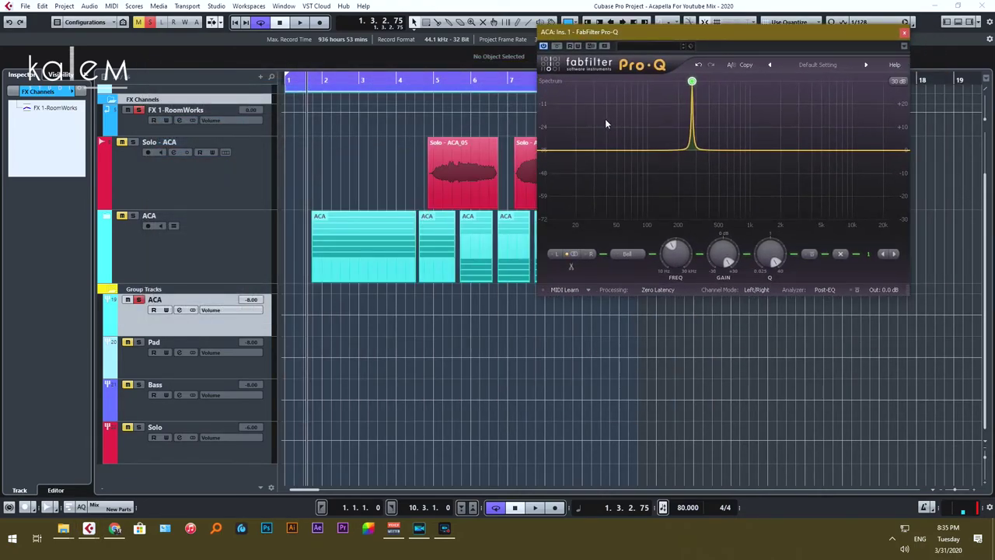
Solo the ACA folder track, sweep the first Pro-Q band to about 398 Hz, and set its gain to -8 dB
mouse_move(707, 97)
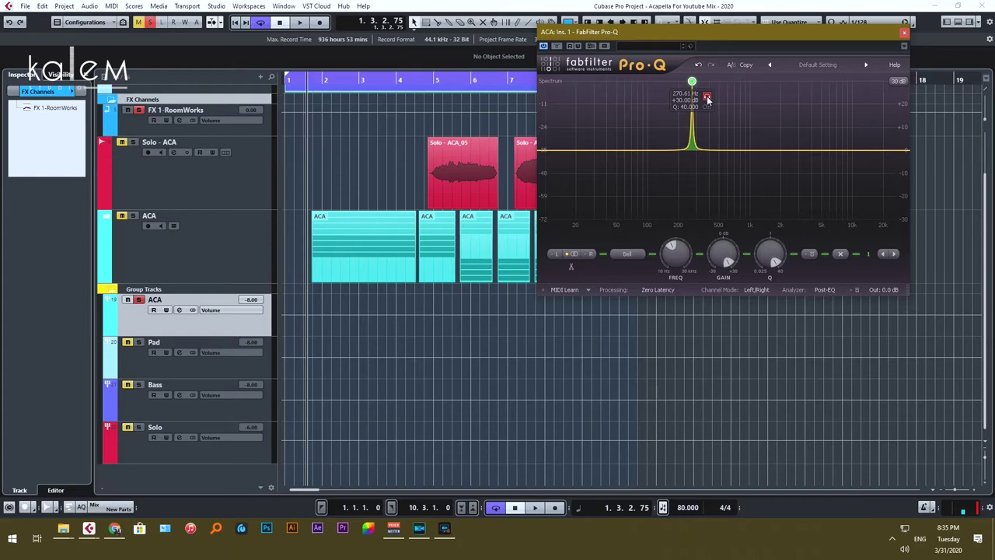
left_click(122, 220)
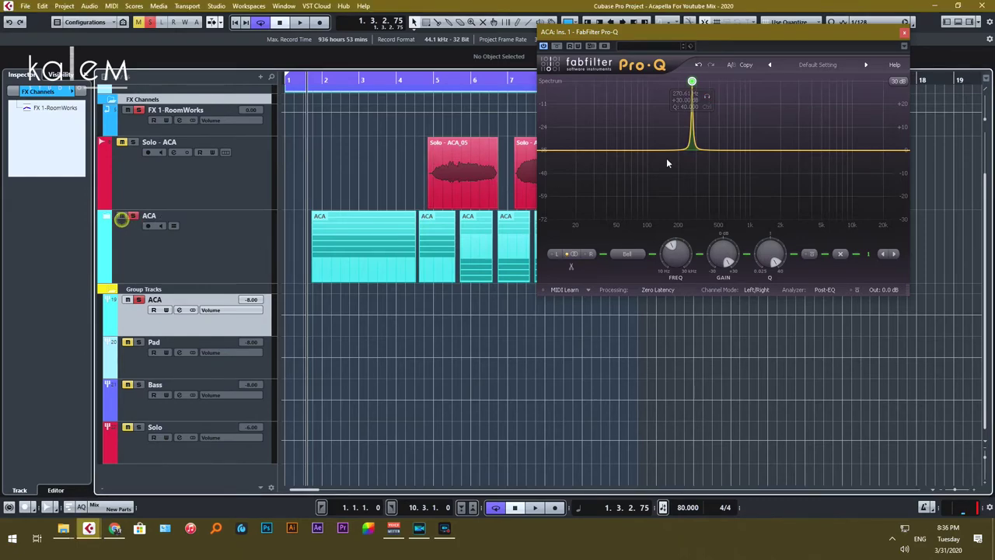
left_click(706, 98)
left_click_drag(706, 100, 725, 100)
double_click(723, 255)
type("-8")
key("Return")
Add a second Pro-Q band with Q 40, sweep it to about 160 Hz, and cut it by 8 dB
left_click_drag(668, 149, 668, 81)
scroll(669, 111, "up", 10)
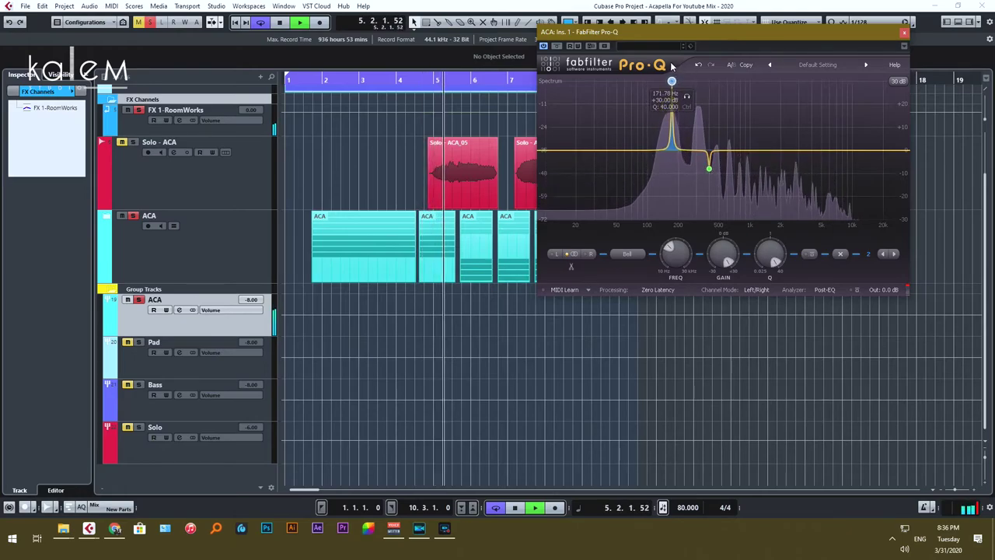
left_click(683, 97)
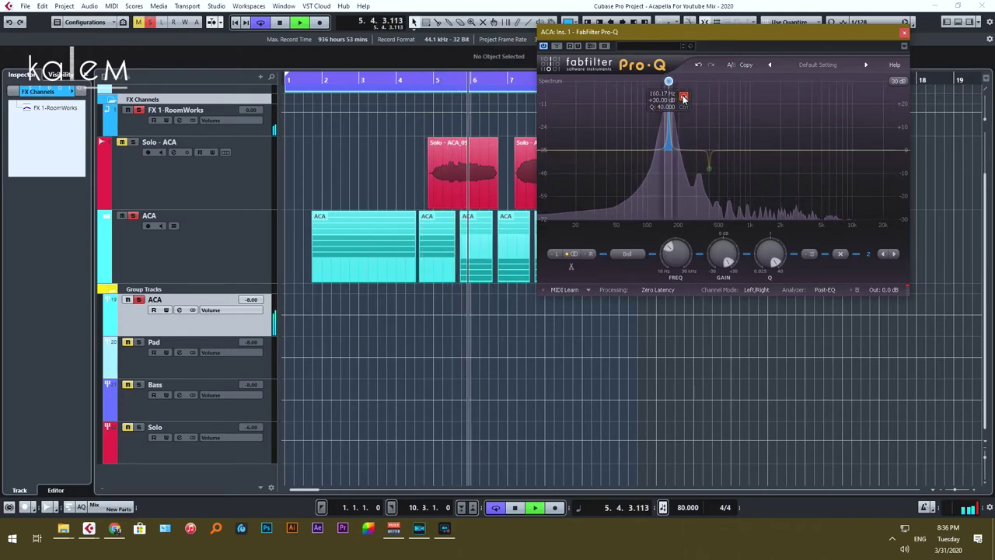
key("space")
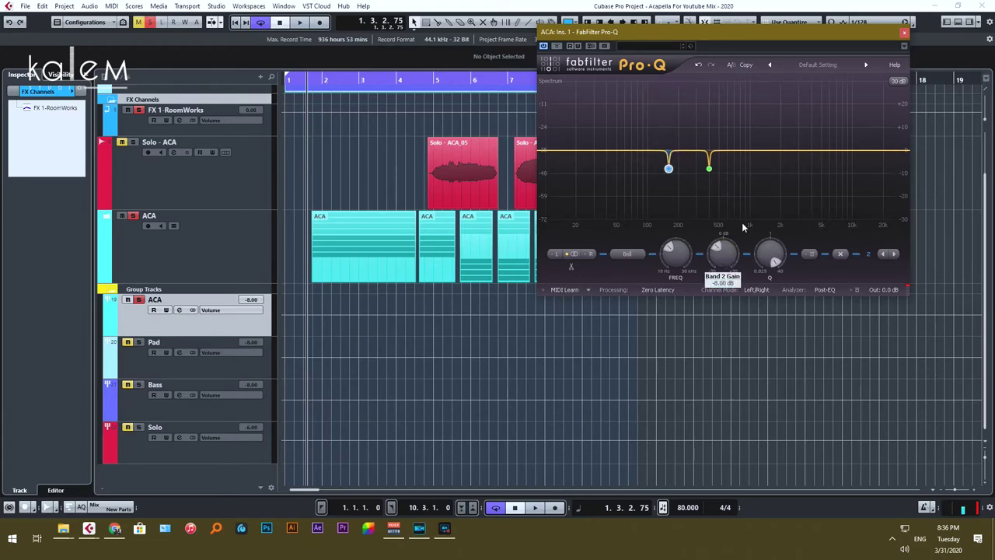
Add a third Pro-Q band with Q 40 during playback, sweep it to about 2154 Hz, and cut it by 8 dB
key("space")
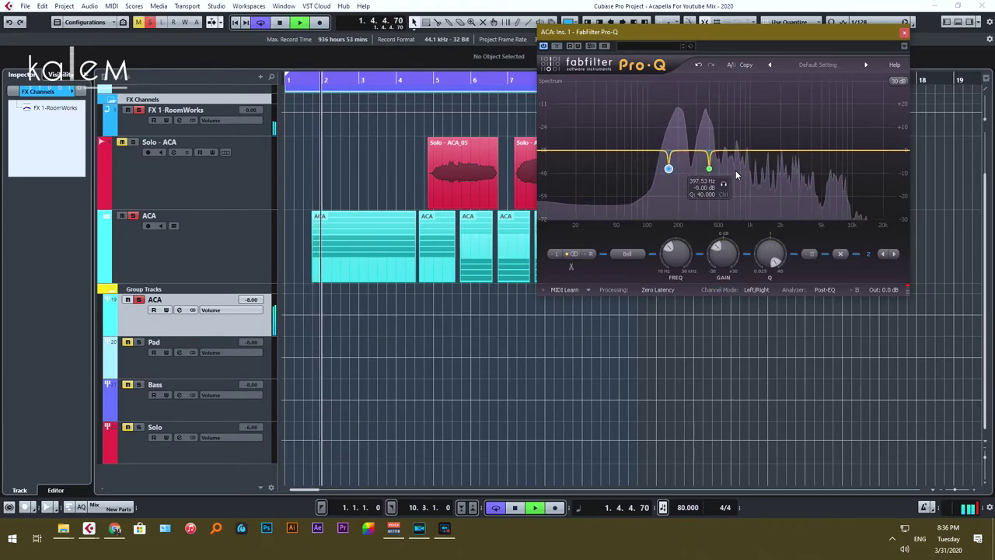
left_click_drag(785, 151, 805, 107)
scroll(780, 102, "up", 12)
left_click(802, 98)
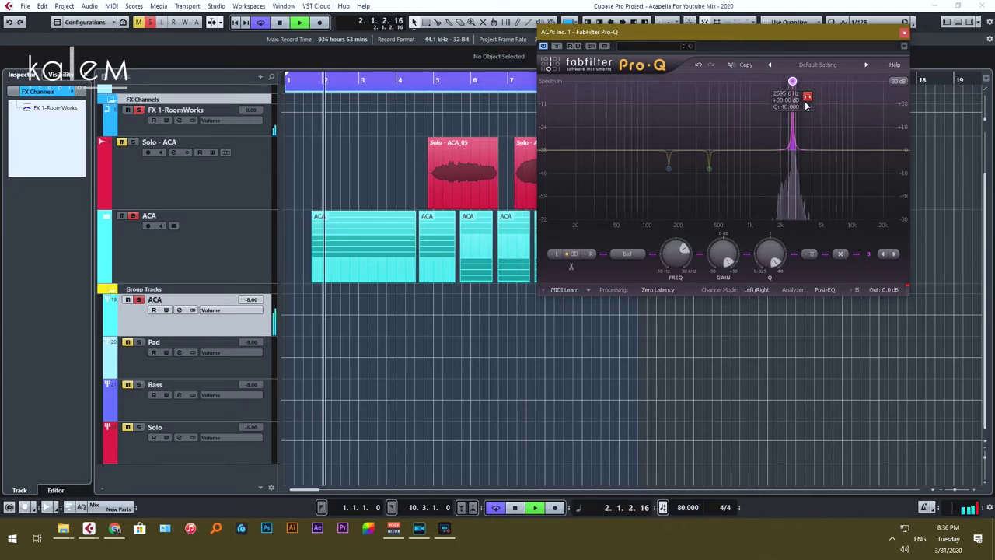
mouse_move(805, 106)
left_mouse_down()
mouse_move(783, 102)
mouse_move(798, 100)
left_mouse_up()
mouse_move(724, 251)
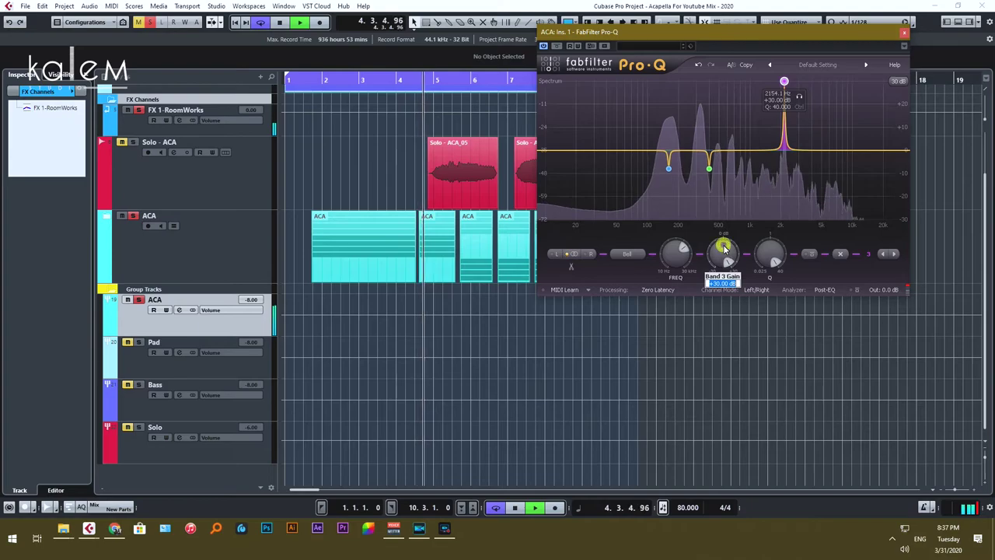
left_click_drag(724, 251, 723, 262)
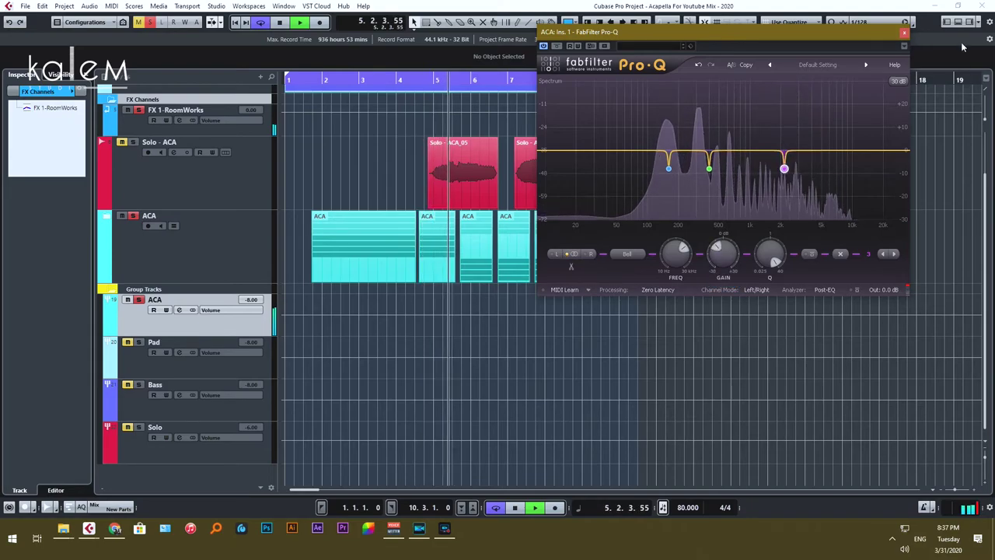
Close the Pro-Q window and clear all solos with playback stopped
left_click(905, 32)
scroll(236, 286, "up", 2)
key("space")
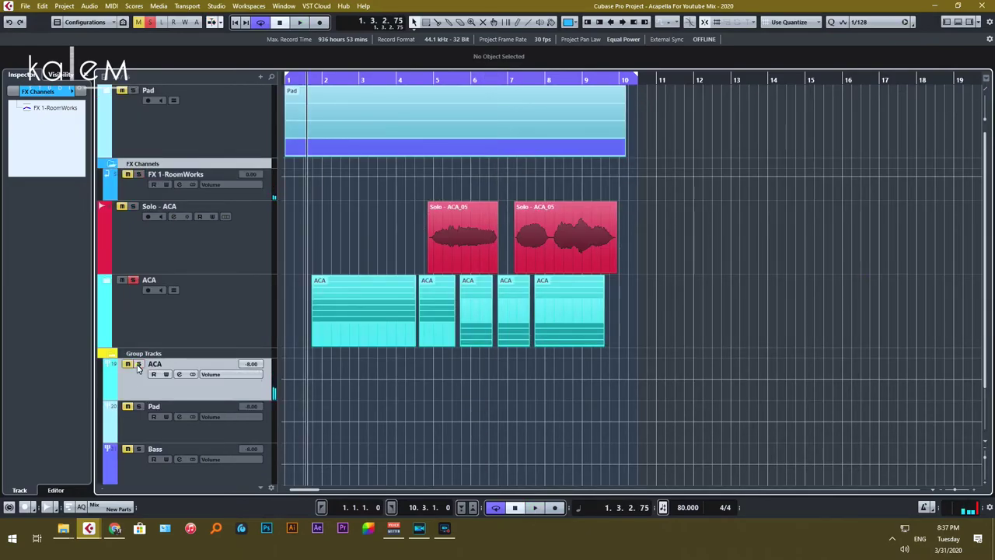
scroll(367, 199, "down", 2)
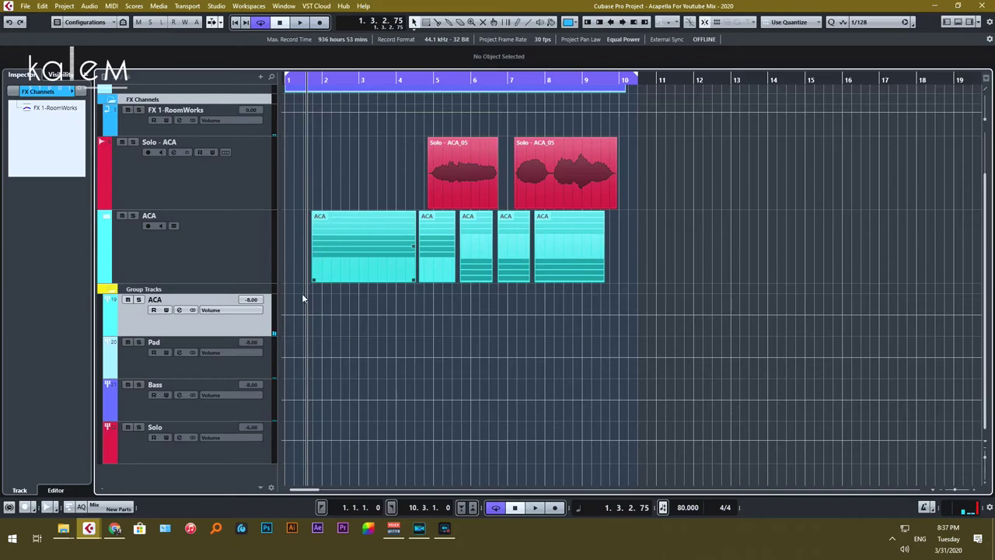
Open the Pad group's channel settings and insert FabFilter Pro-Q ahead of the CLA-3A Stereo compressor
left_click(178, 372)
left_click(179, 352)
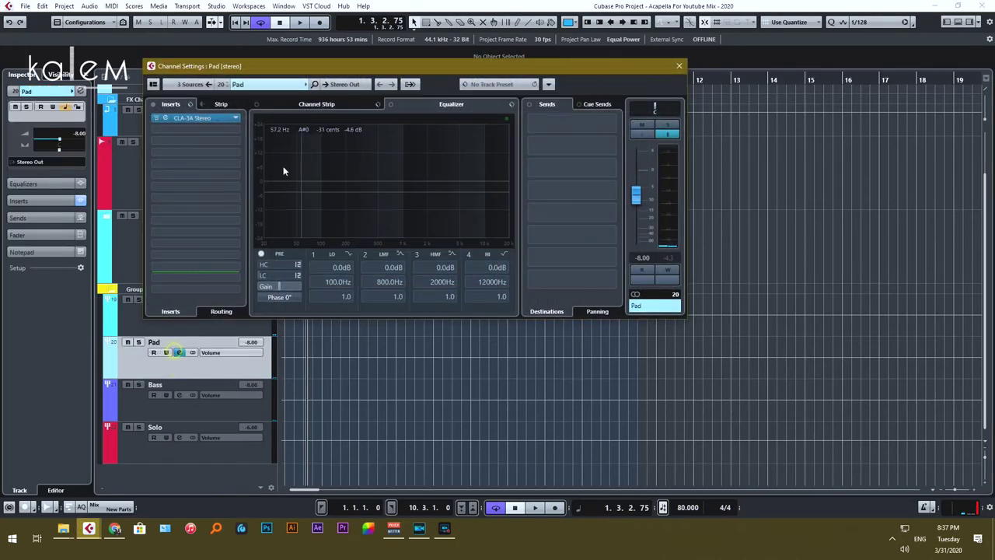
left_click_drag(213, 121, 214, 121)
left_click_drag(215, 120, 212, 130)
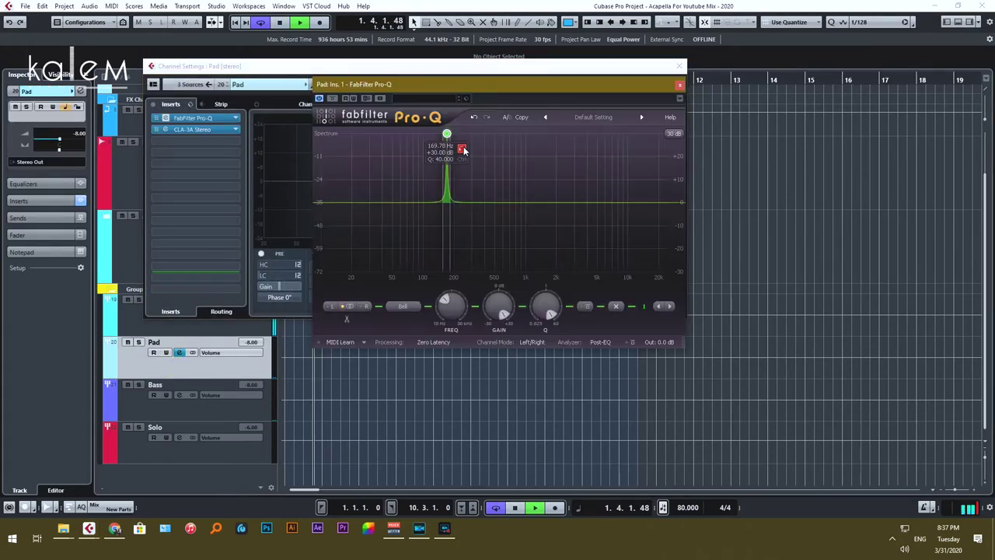
Solo the Pad group during playback, sweep its Q 40 Pro-Q band to about 186 Hz, and set the gain to -8 dB
key("space")
left_click(139, 342)
key("space")
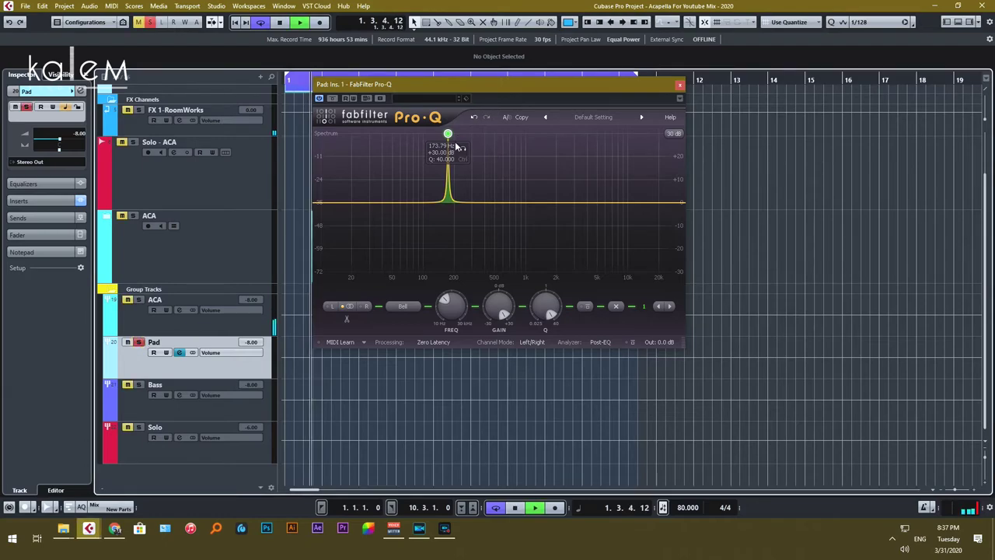
left_click_drag(403, 92, 505, 85)
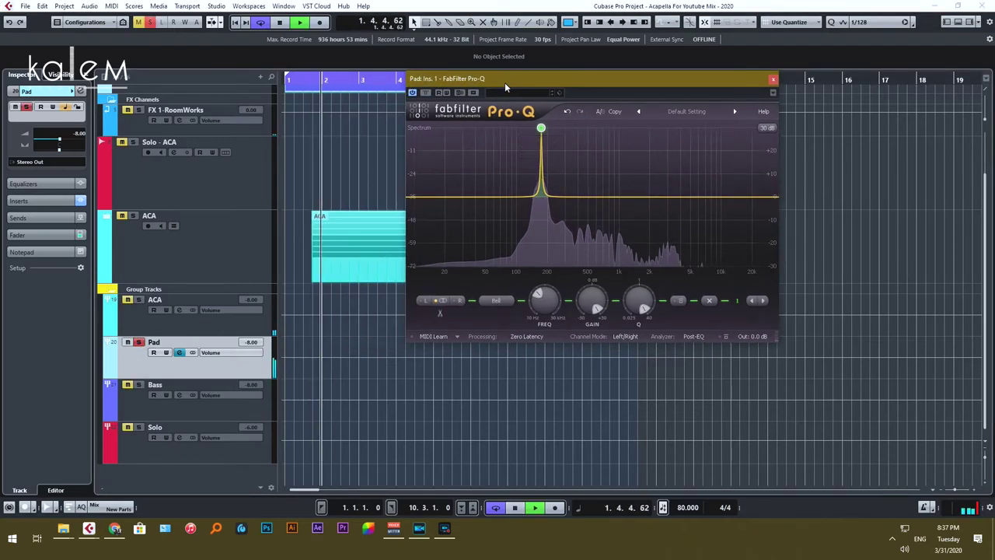
left_click(555, 147)
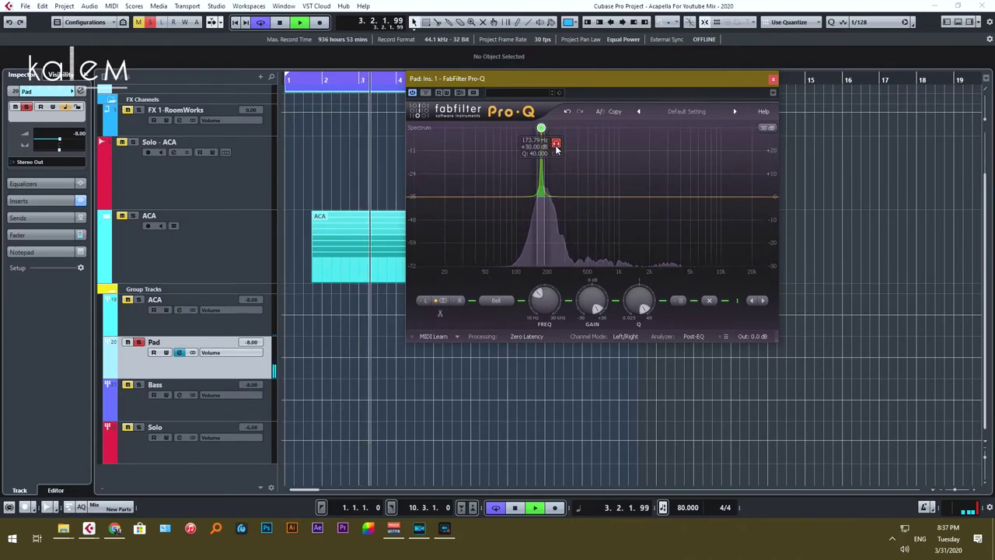
left_click_drag(556, 149, 563, 152)
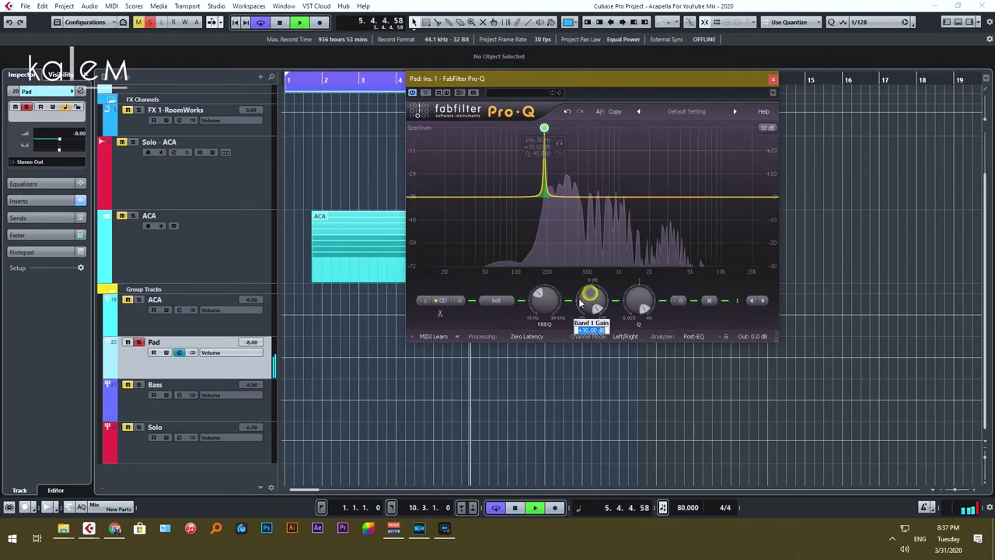
type("-8")
key("Return")
Add a second Q 40 band to the Pad group's Pro-Q, sweep it to about 342 Hz, and cut it by 8 dB
left_click_drag(596, 197, 592, 154)
scroll(601, 173, "up", 10)
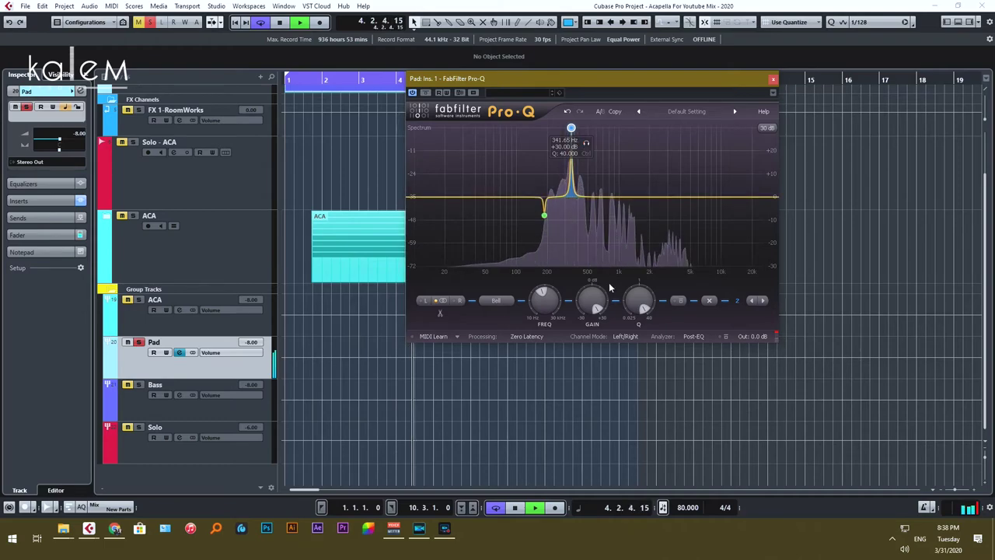
key("Return")
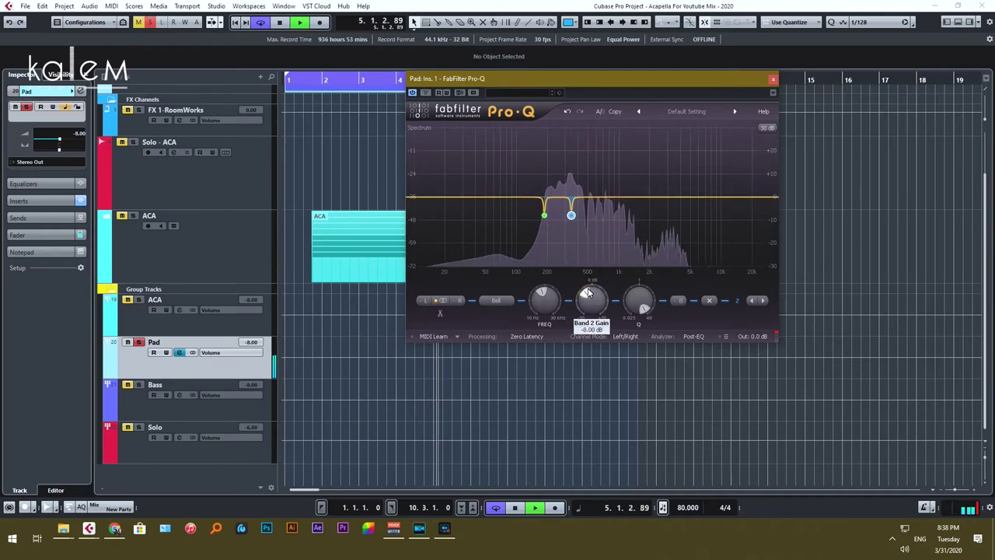
Add a third Q 40 band between 500 Hz and 1 kHz in the Pad group's Pro-Q and set its gain to -8 dB
left_click_drag(637, 197, 622, 110)
scroll(639, 147, "up", 10)
left_click_drag(635, 145, 625, 142)
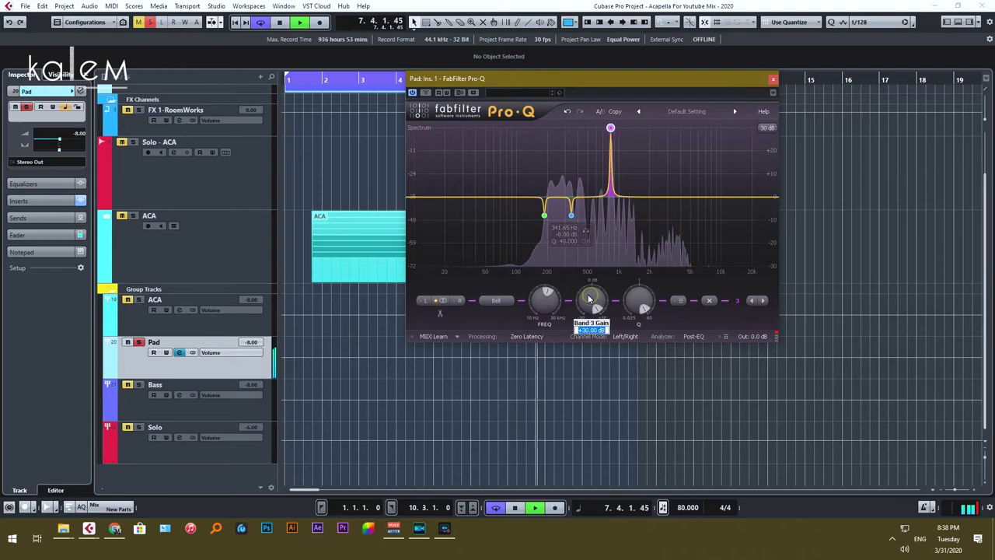
left_click_drag(590, 299, 590, 305)
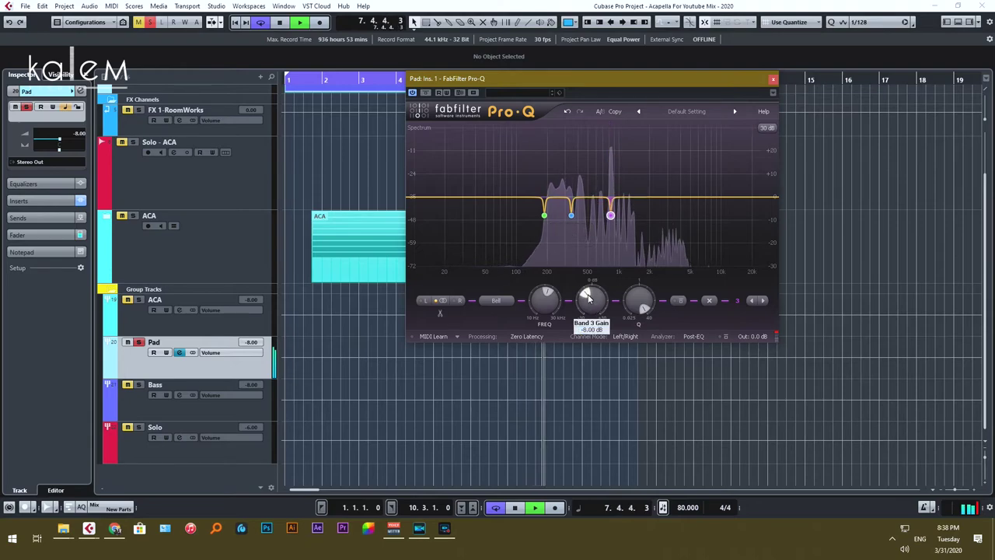
Close the Pad group's Pro-Q window, move the solo to the Bass group, and play it back
left_click(773, 80)
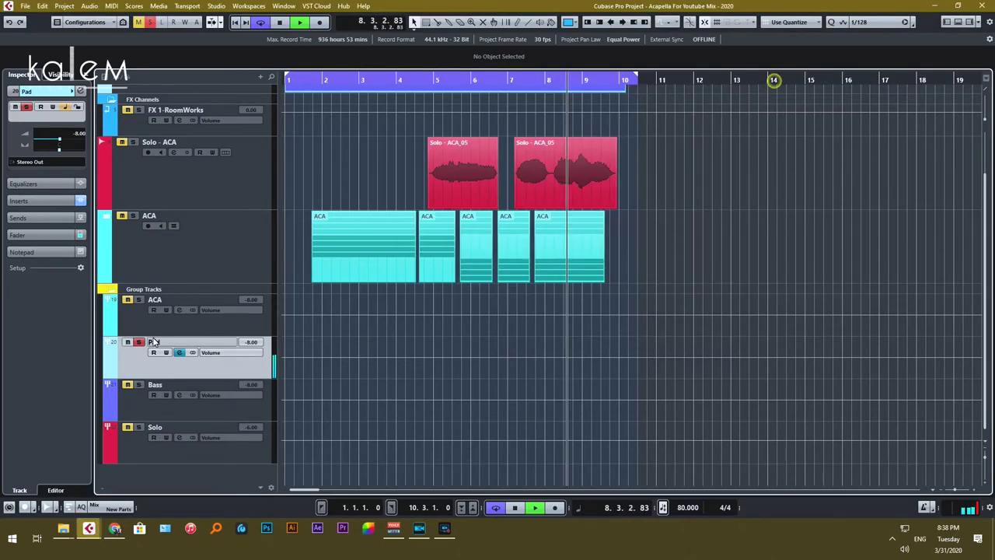
left_click(142, 398)
left_click(139, 384)
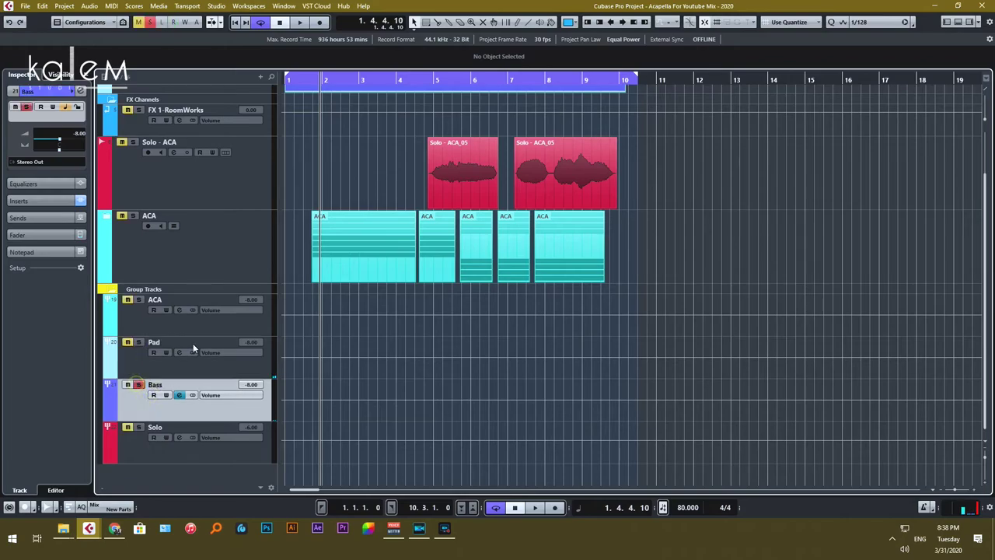
scroll(358, 170, "up", 1)
key("space")
scroll(351, 179, "down", 1)
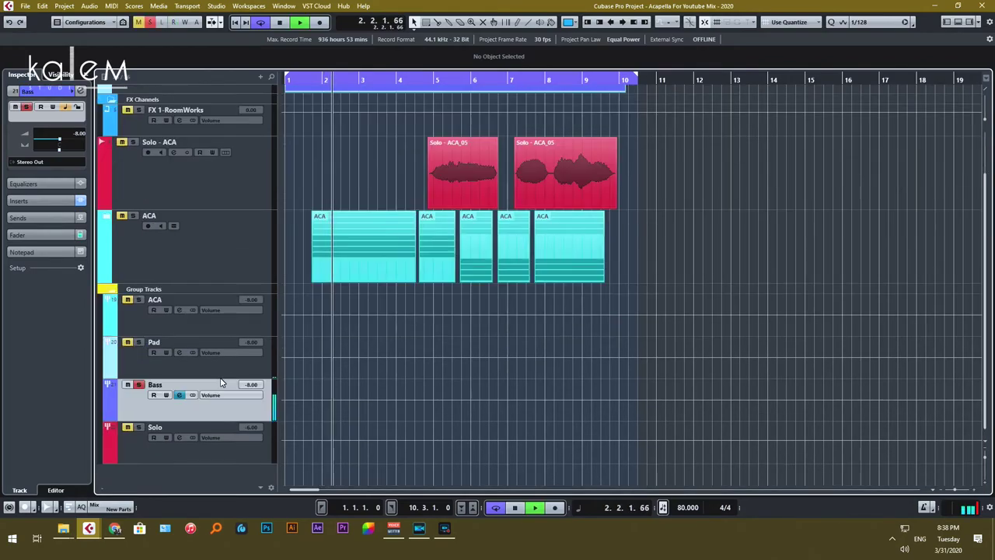
Open the Bass group's channel settings and insert FabFilter Pro-Q ahead of the CLA-3A Stereo compressor
left_click(179, 395)
left_click_drag(206, 120, 225, 124)
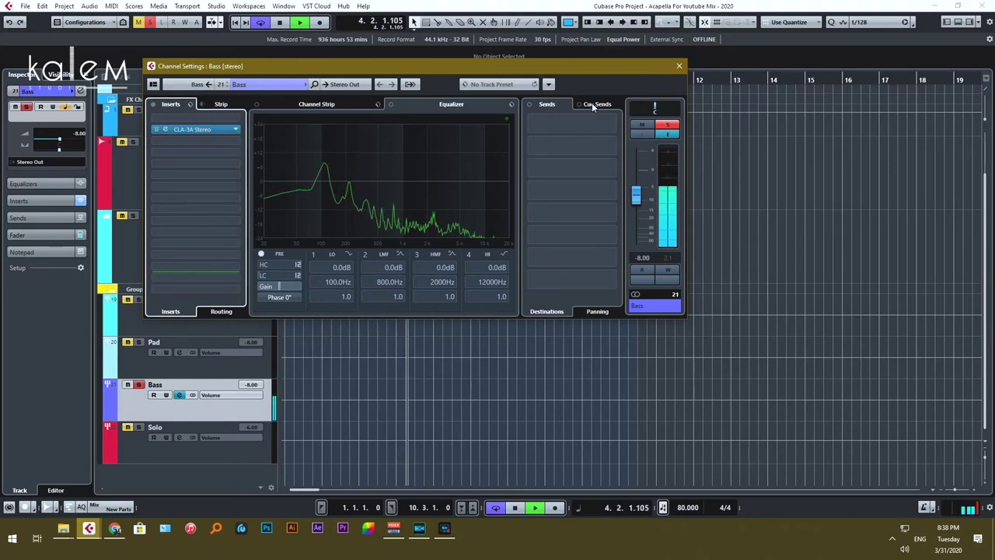
left_click(202, 122)
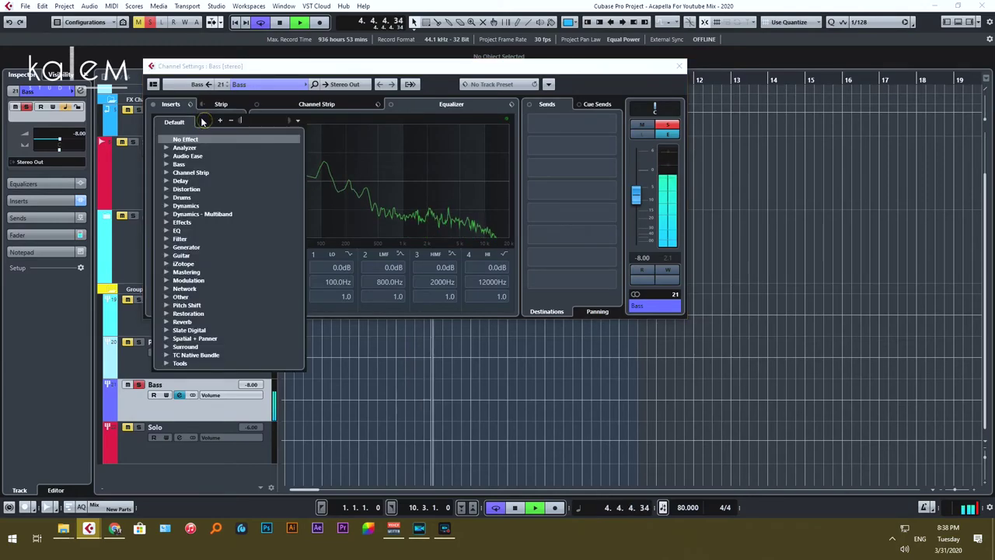
type("api")
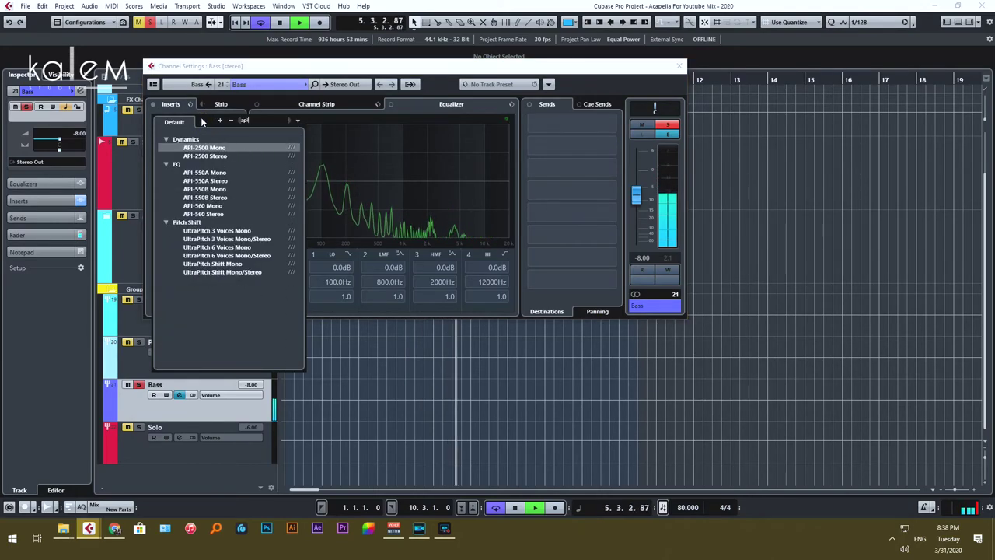
left_click(208, 181)
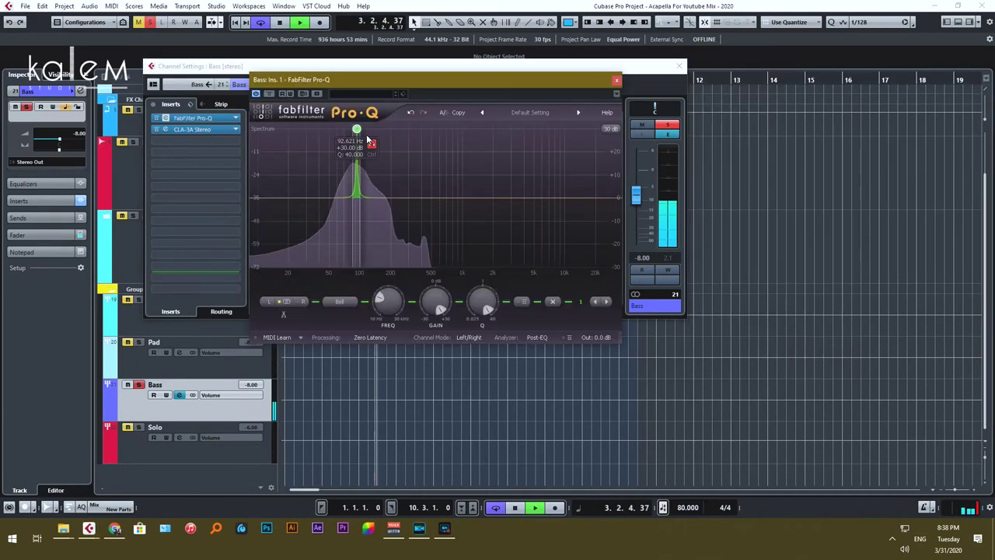
Cut the Bass group's Q 40 Pro-Q band at about 95 Hz by 8 dB and stop playback
double_click(445, 300)
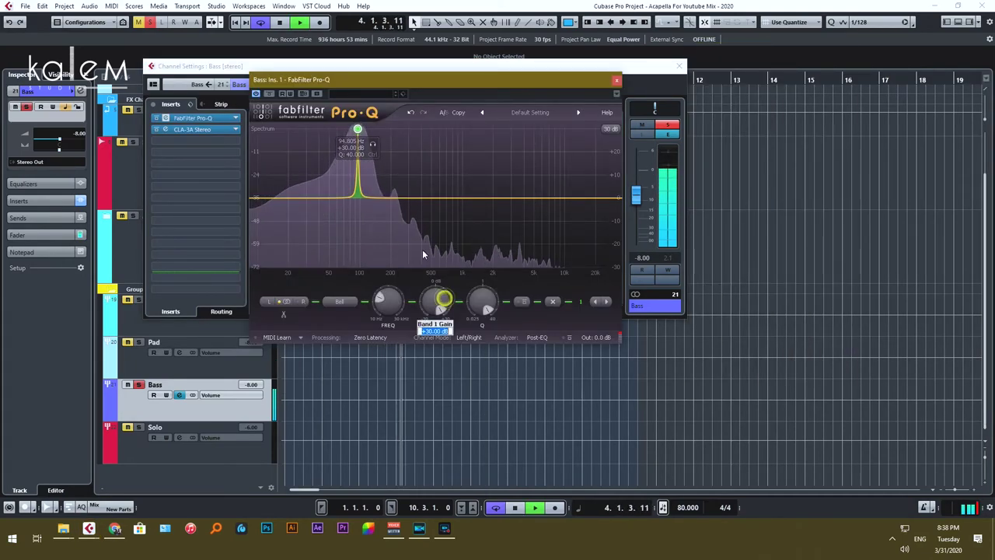
type("-8")
key("Return")
key("space")
left_click_drag(641, 68, 610, 274)
left_click_drag(423, 82, 663, 80)
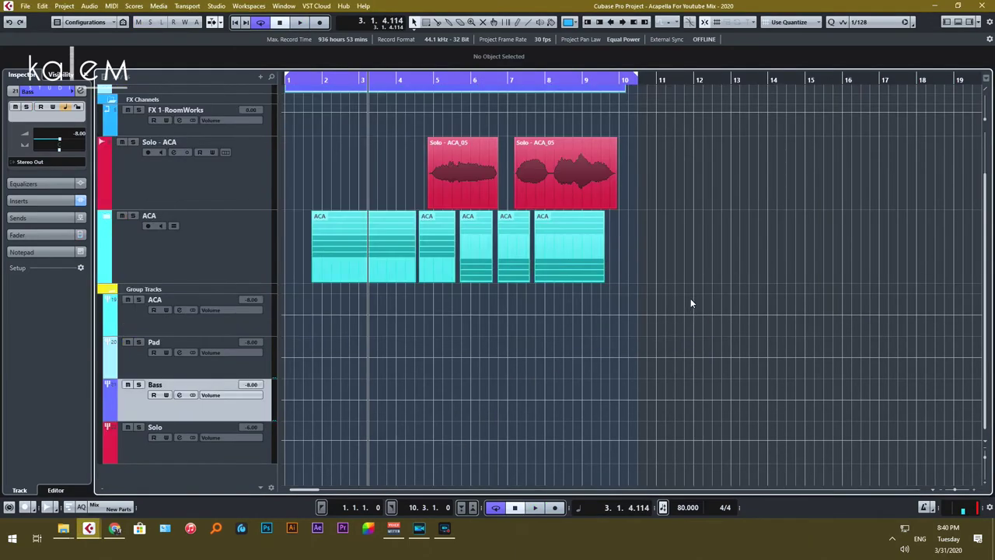
Play back the full mix and mute the Solo - ACA track to hear the backing vocals
key("space")
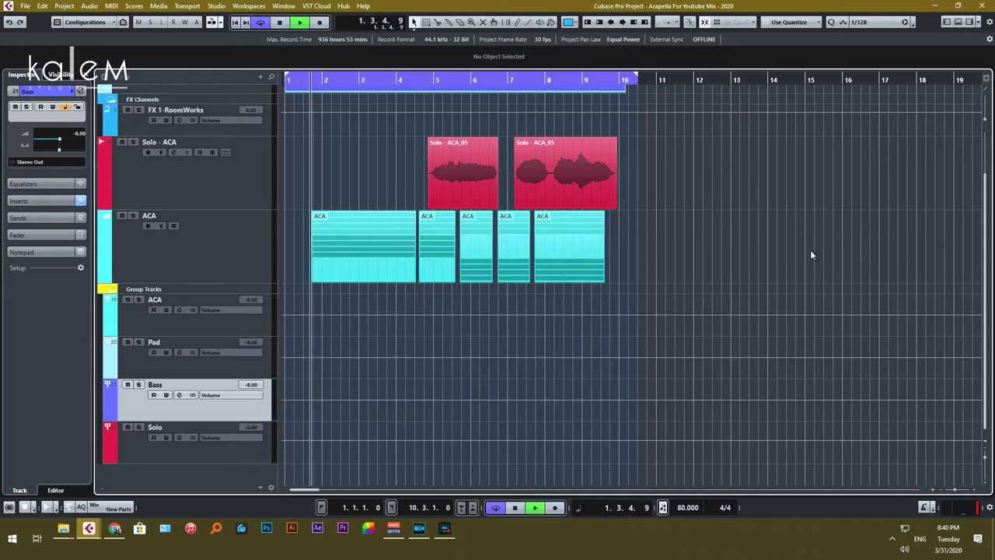
scroll(799, 202, "up", 2)
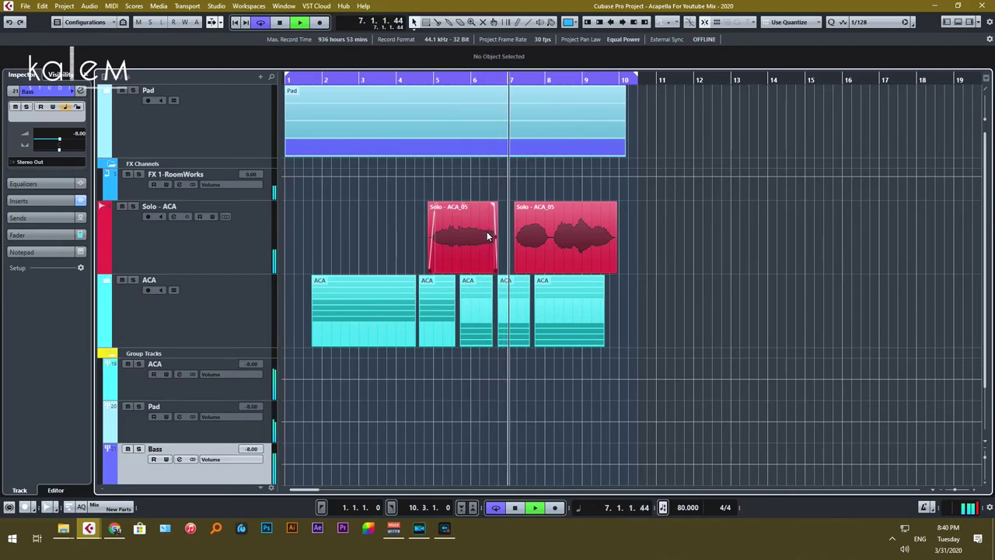
left_click(121, 205)
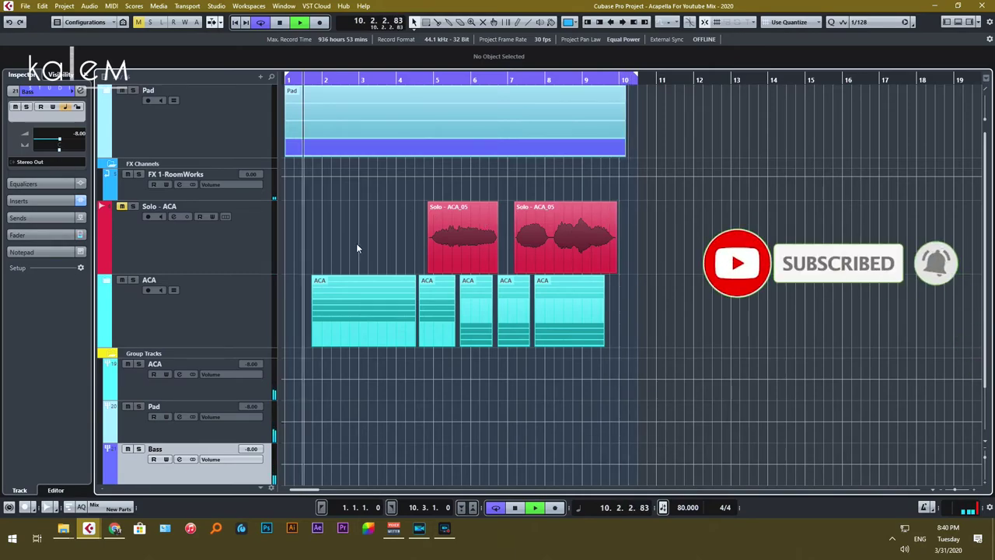
Add a send from the Pad group to FX 1-RoomWorks and set its level to about -20.4 dB
scroll(206, 339, "down", 2)
left_click(178, 352)
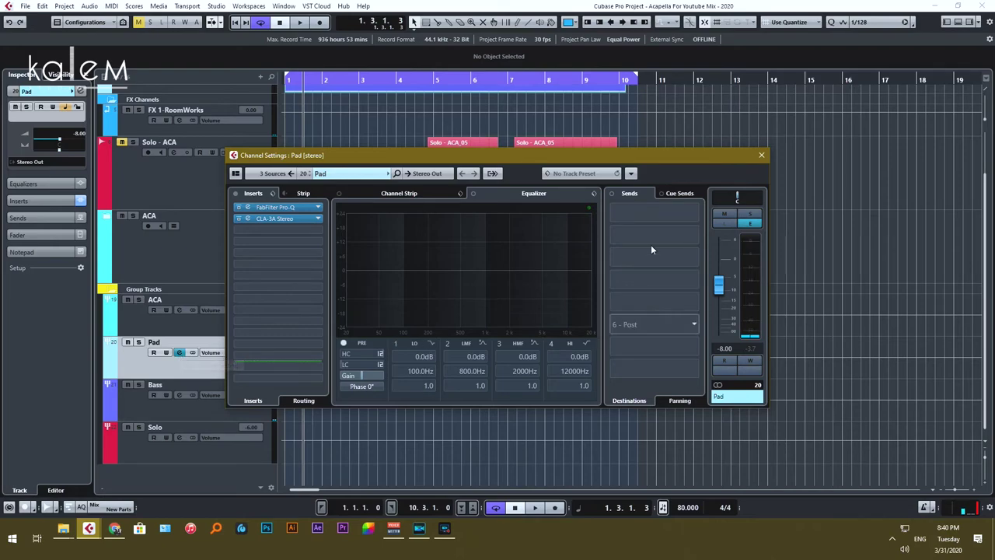
left_click(654, 213)
left_click(646, 251)
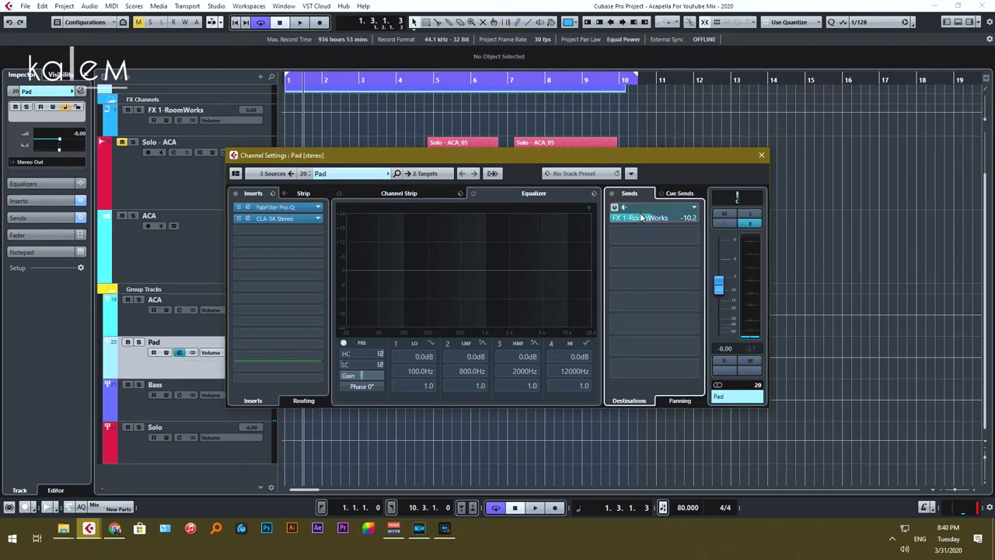
Insert RoomWorks after the CLA-3A on the Pad group with the Hall Cathedral 2 preset and a mix of 3
left_click(293, 230)
type("room")
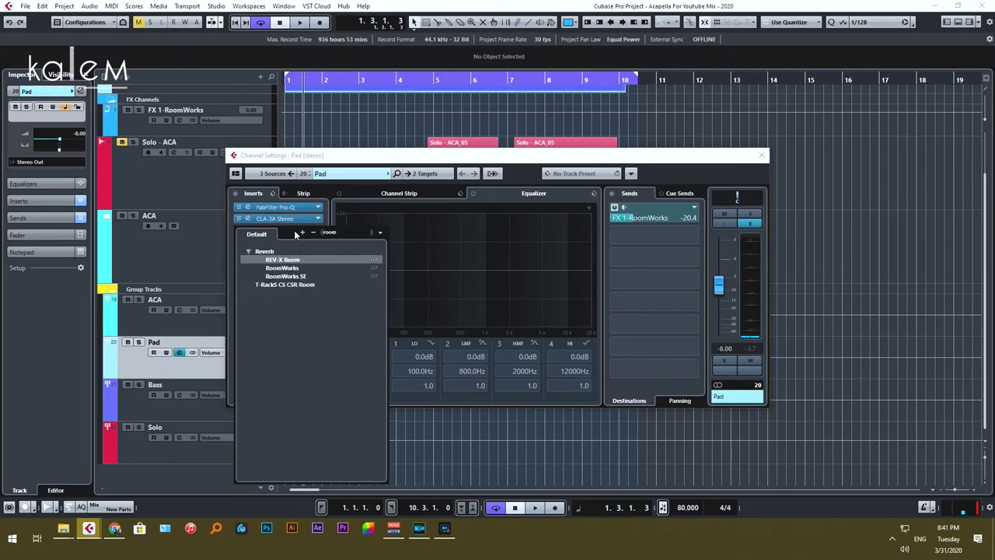
left_click(290, 268)
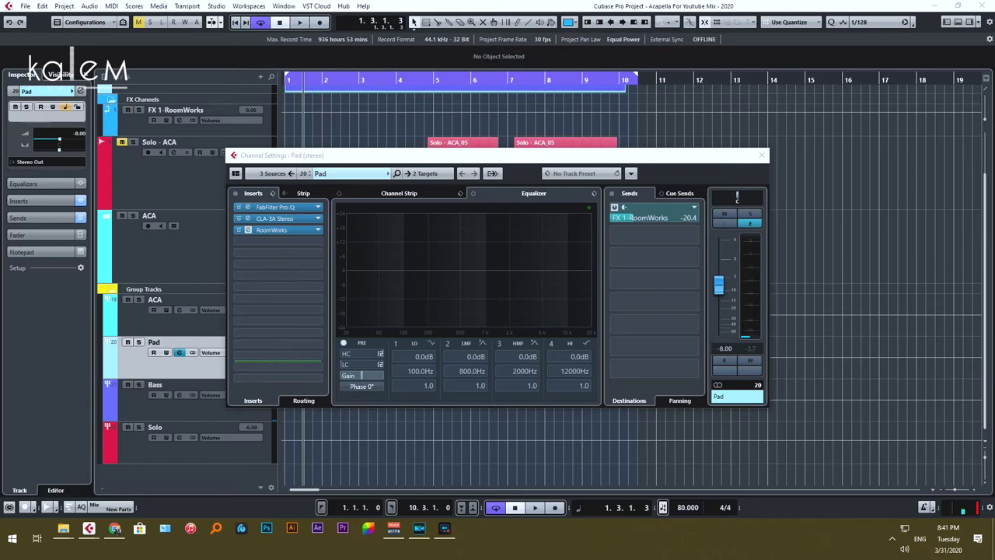
left_click(483, 128)
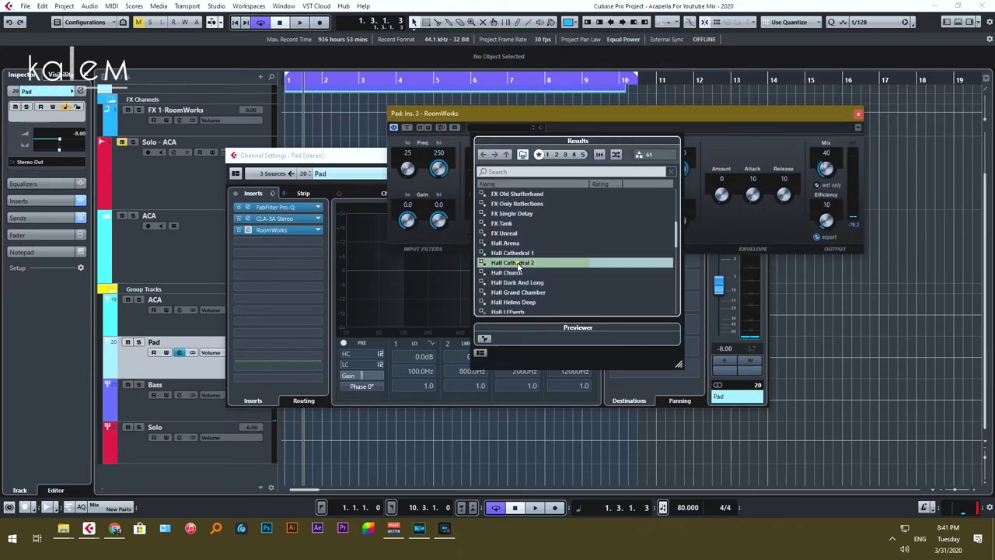
double_click(517, 264)
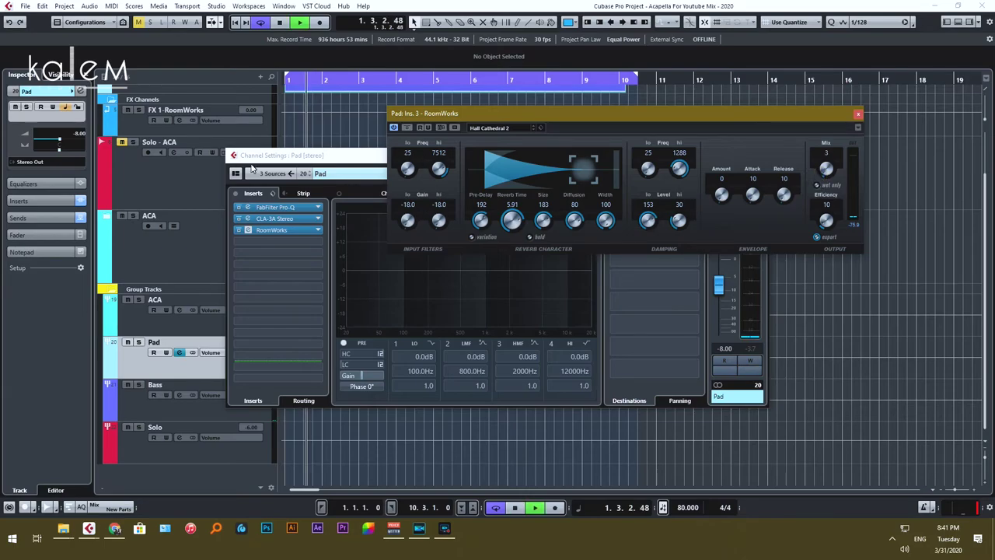
Solo the Pad group and lower its FX 1-RoomWorks send to about -33.2 dB
left_click(136, 365)
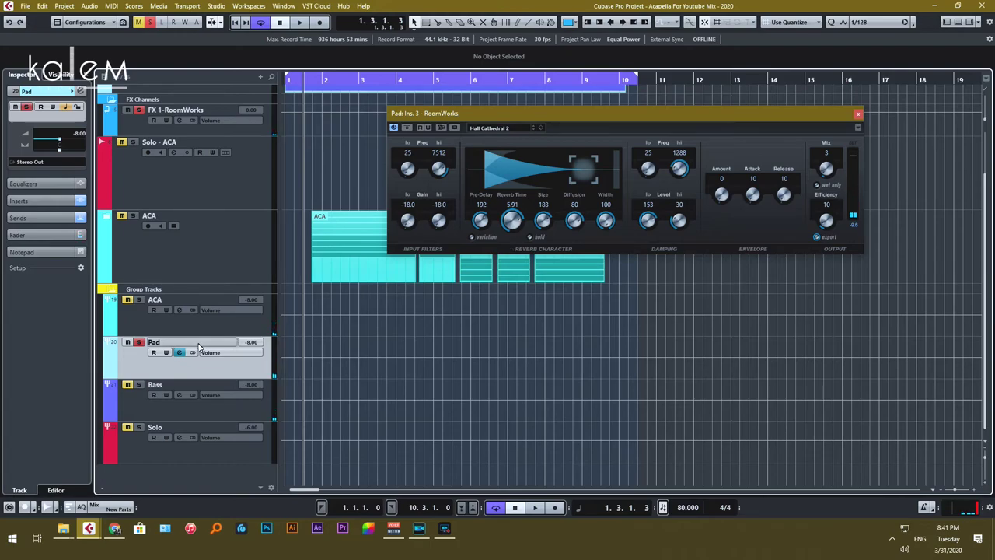
left_click(178, 353)
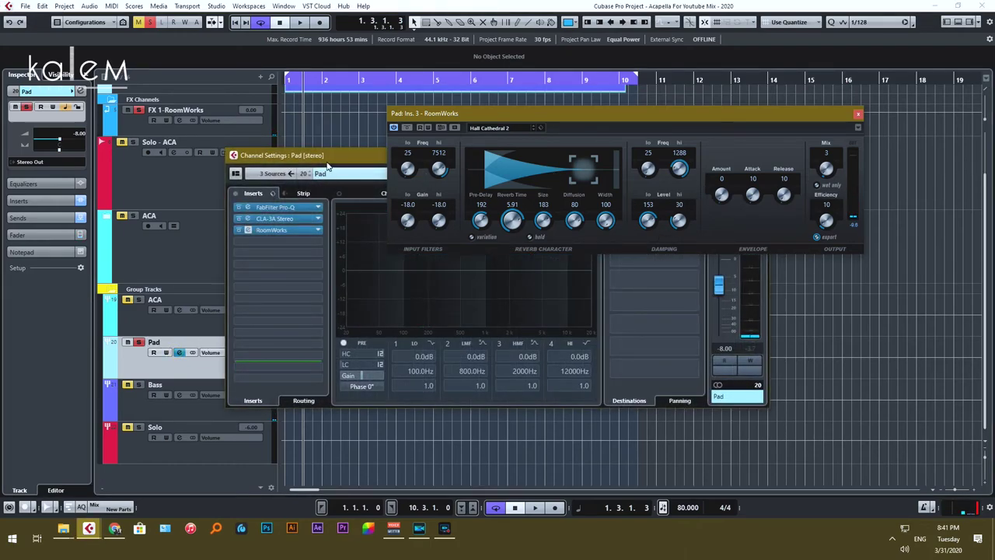
left_click_drag(329, 164, 86, 204)
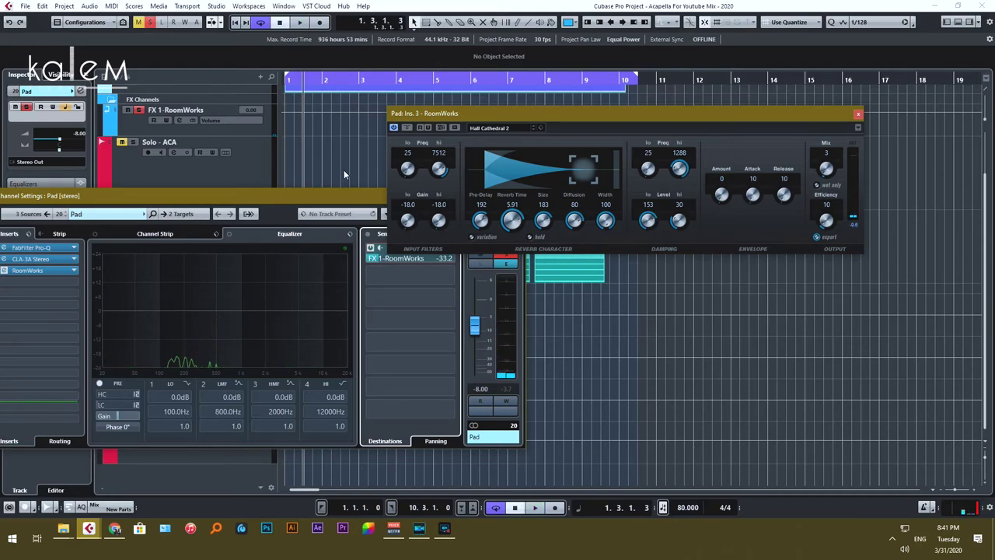
Clear all solos and mutes, and place the playhead in bar 4 just before the first Solo - ACA clip
left_click(160, 30)
scroll(260, 272, "up", 2)
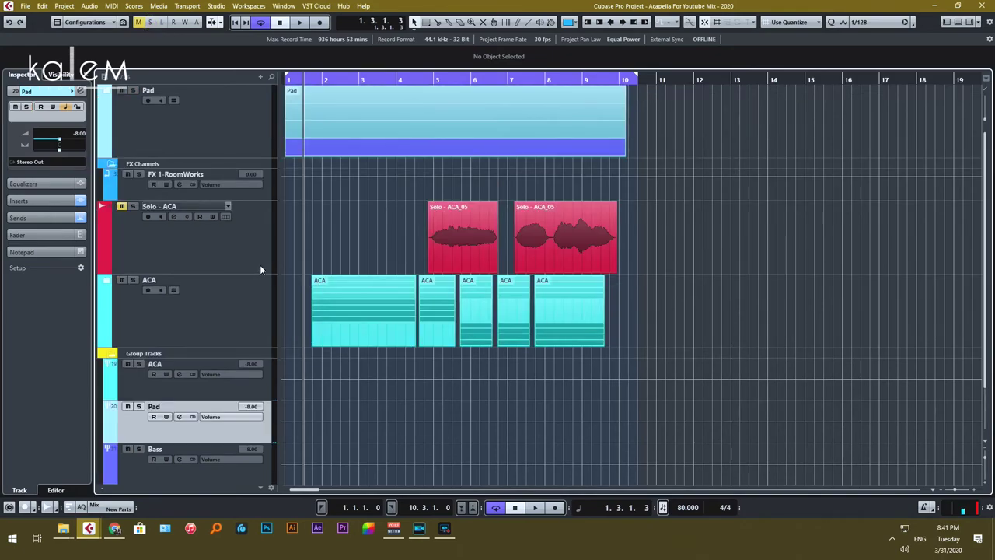
scroll(460, 269, "down", 2)
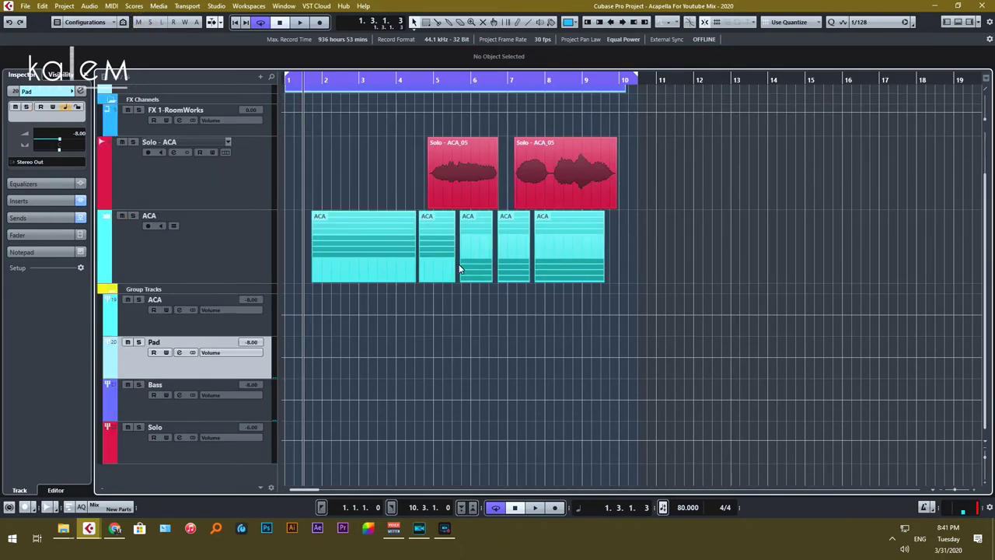
left_click(214, 451)
left_click(243, 187)
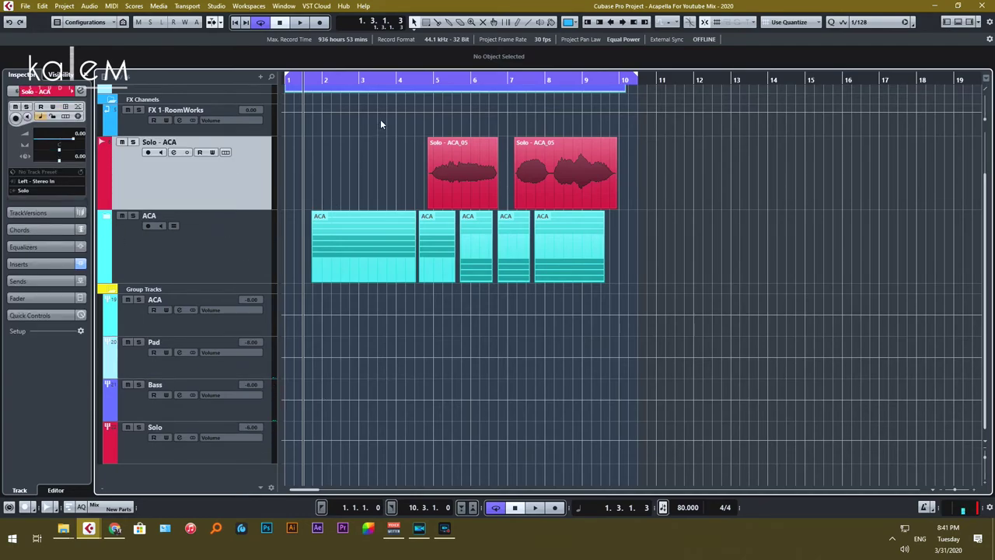
left_click(417, 84)
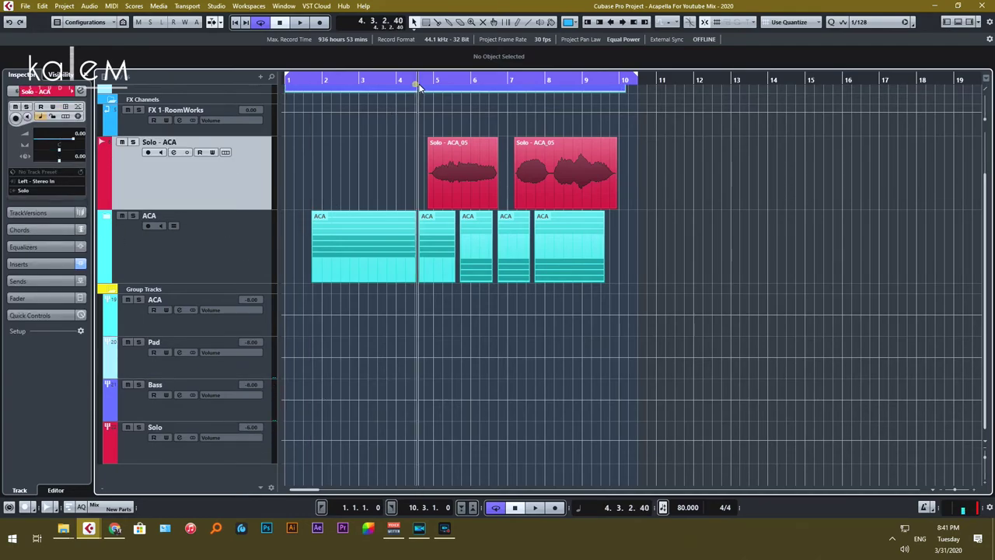
Open the Solo group's channel settings and load the Hall Cathedral 2 preset in its RoomWorks insert
left_click(179, 438)
left_click_drag(135, 149, 994, 175)
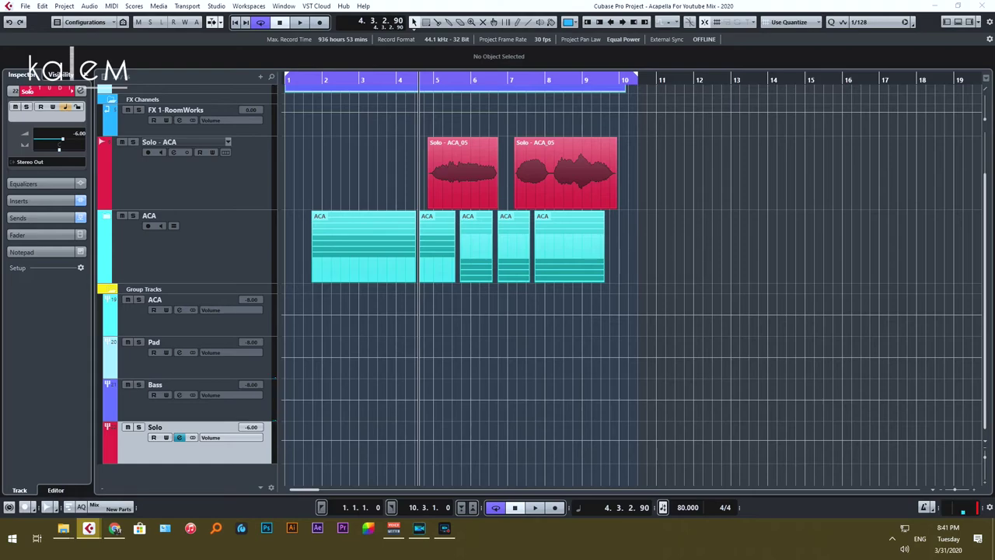
key("e")
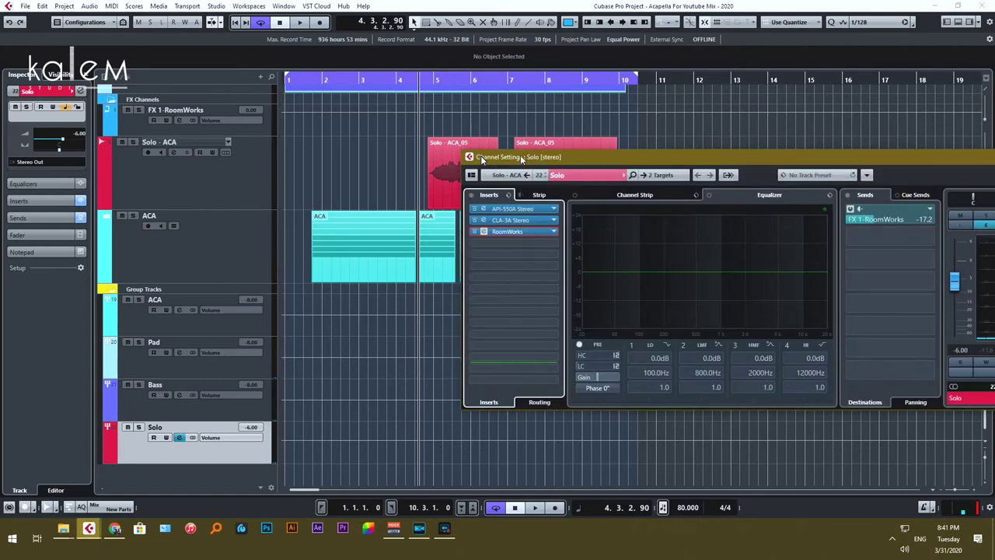
left_click(84, 167)
left_click_drag(478, 191, 404, 182)
left_click(299, 200)
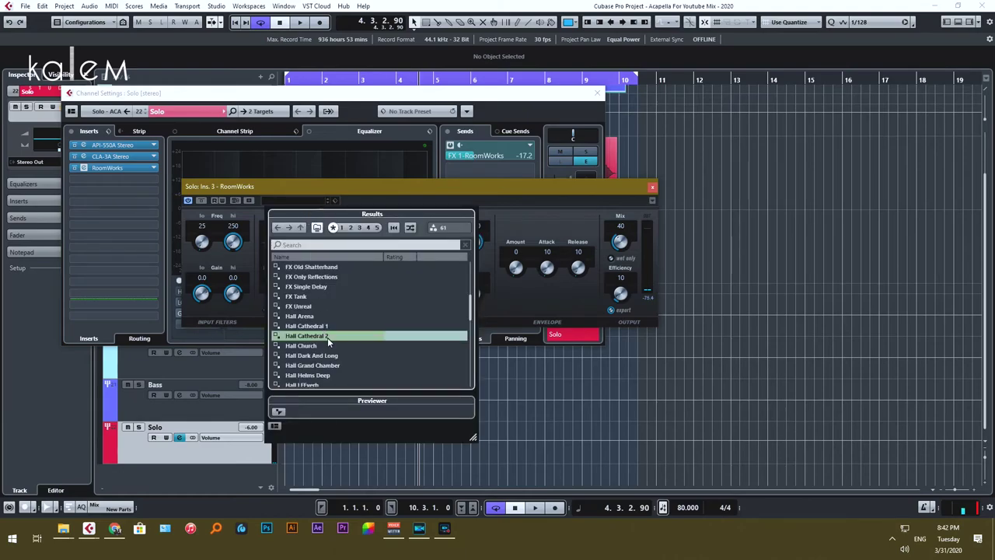
double_click(317, 337)
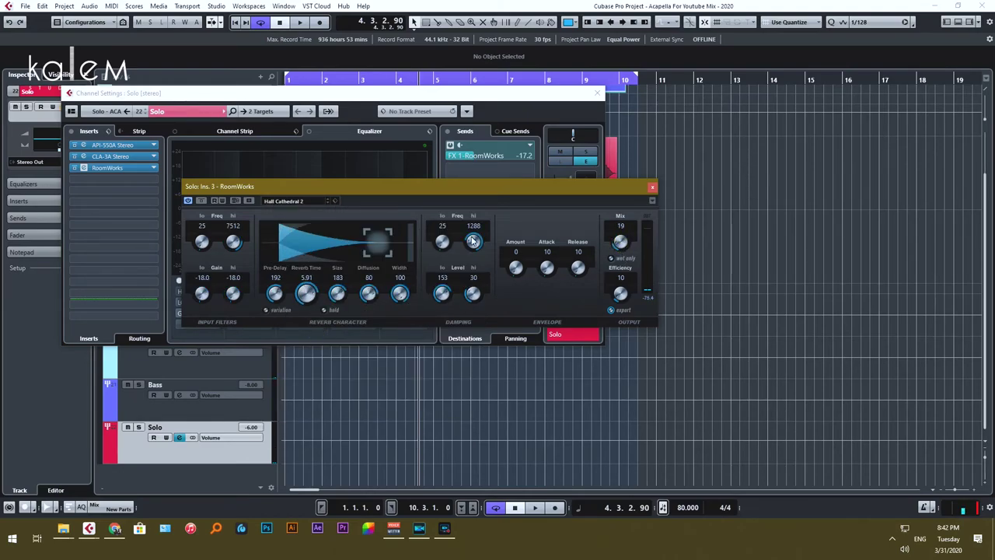
Lower the Solo group's send to FX 1-RoomWorks to about -24.3 dB during playback
key("space")
left_click_drag(437, 190, 508, 260)
left_click_drag(538, 90, 702, 198)
left_click_drag(520, 263, 571, 313)
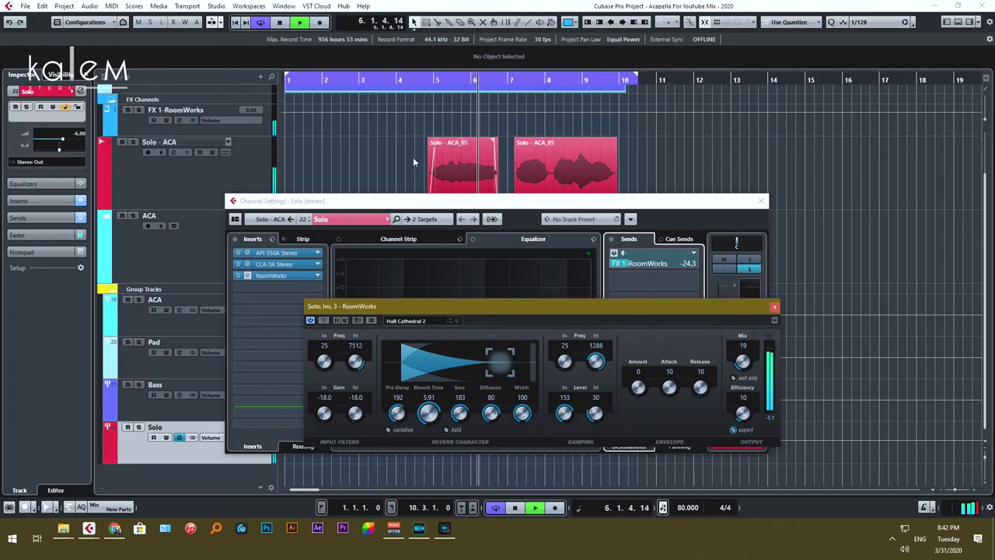
Lower the volume of both Solo - ACA clips to about -11.4 dB
key("space")
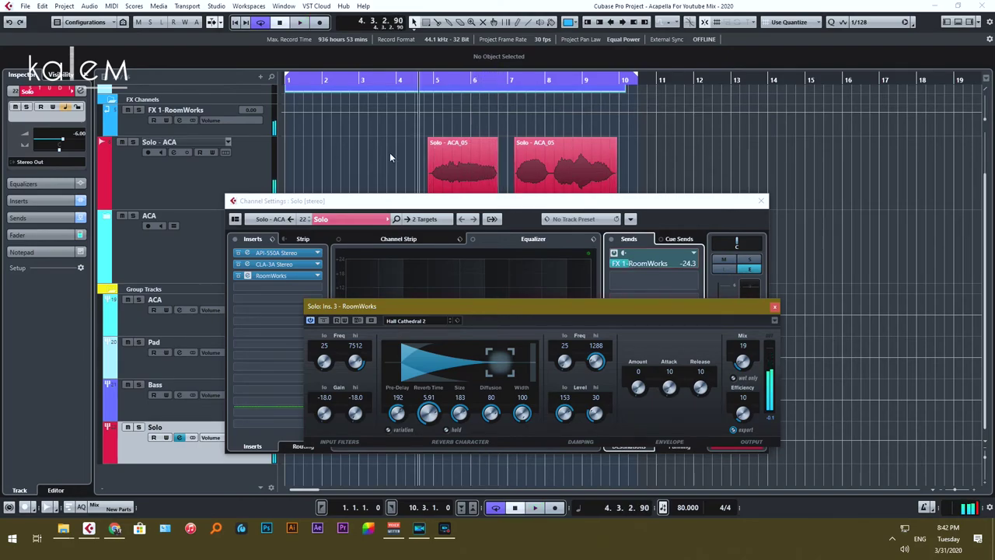
left_click(390, 152)
left_click(430, 163)
left_click_drag(463, 141, 461, 183)
left_click(401, 186)
Set the Solo group's volume to -4 dB and listen to the mix through the end of the cycle range
left_click_drag(394, 304, 343, 233)
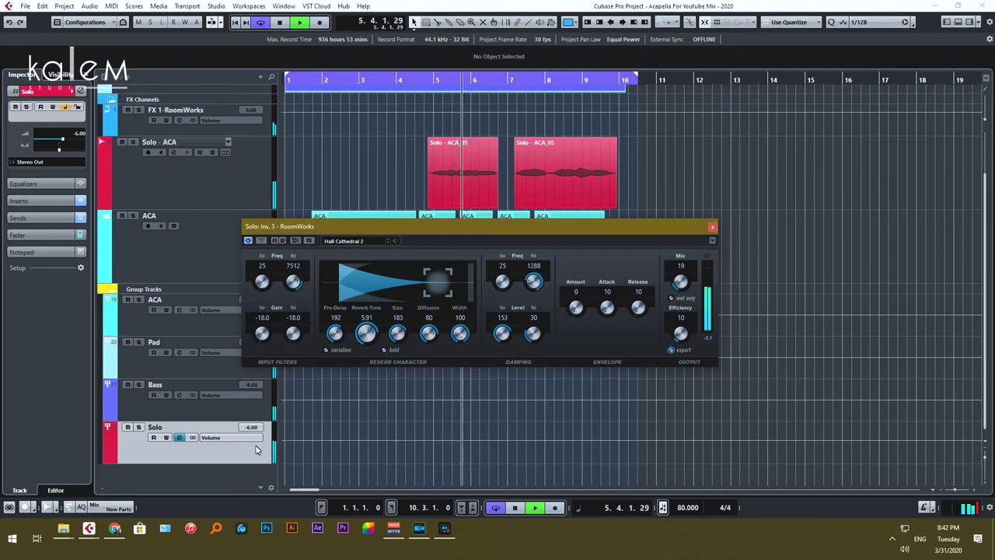
left_click(256, 424)
type("-4")
key("Return")
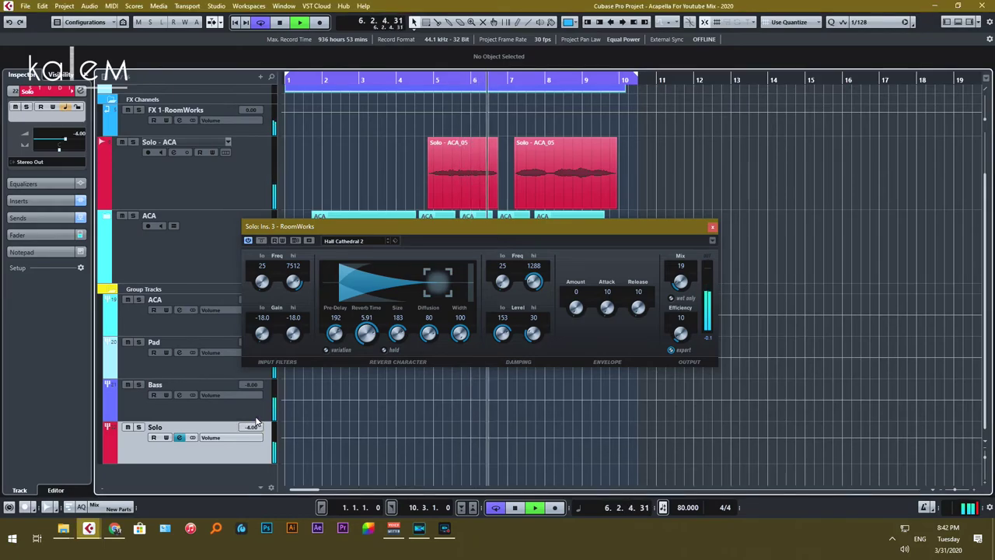
left_click_drag(303, 231, 476, 211)
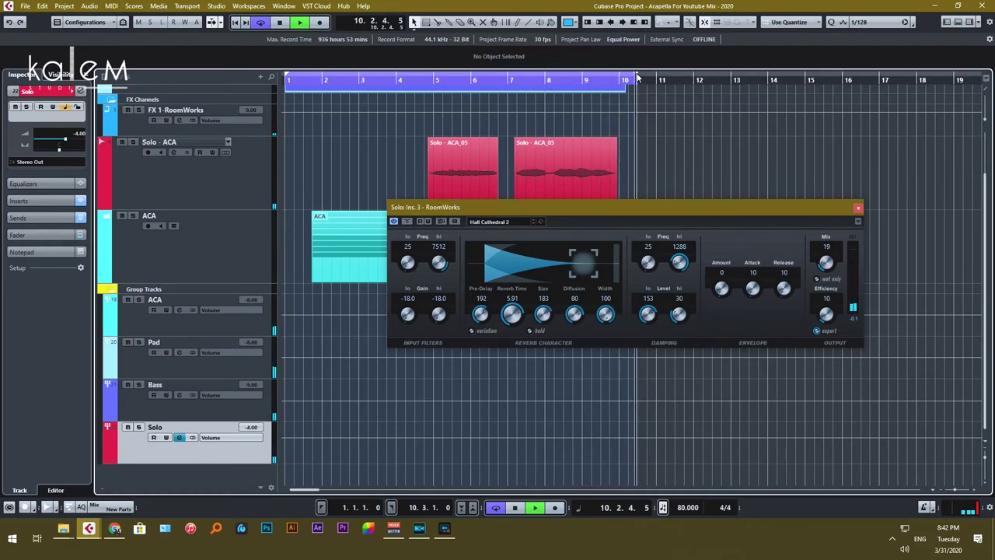
key("space")
Set the grid type to Beat, and extend the cycle range to bar 11
left_click(792, 22)
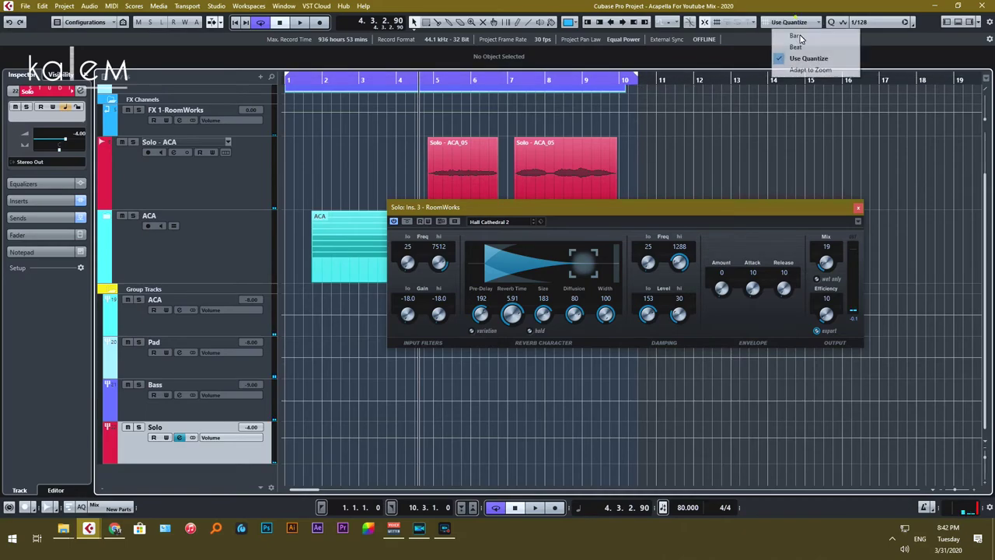
left_click(801, 47)
left_click_drag(636, 79, 676, 89)
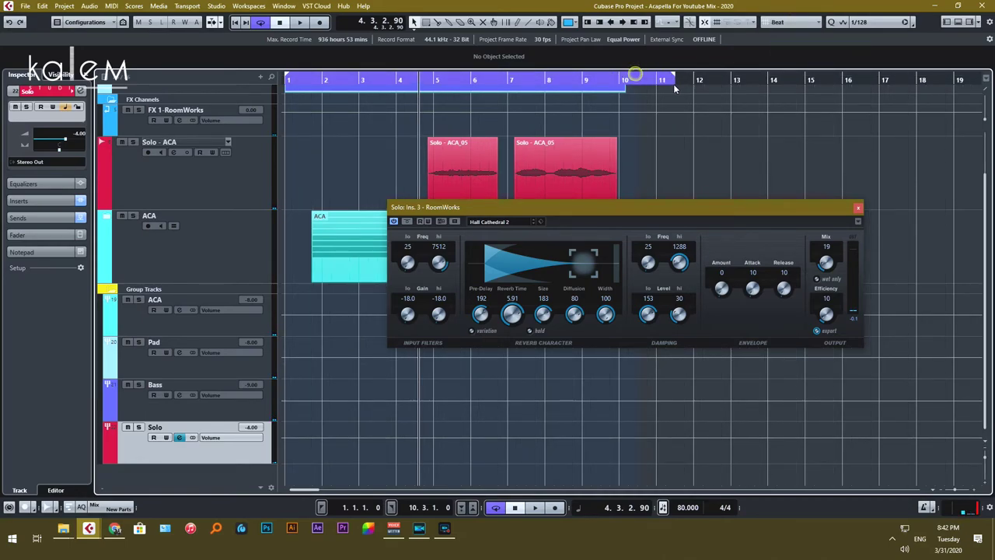
key("Home")
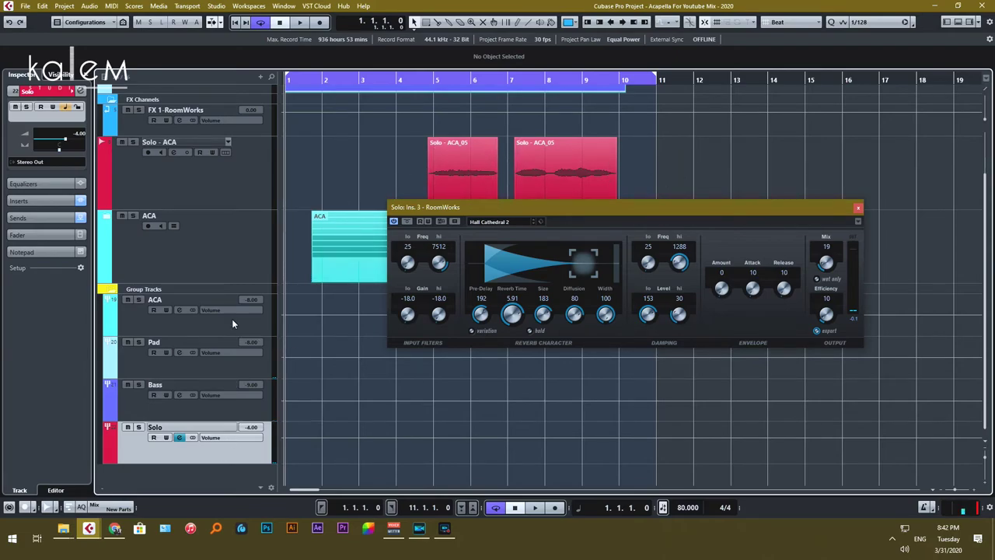
scroll(299, 287, "up", 1)
scroll(300, 287, "down", 1)
left_click(855, 210)
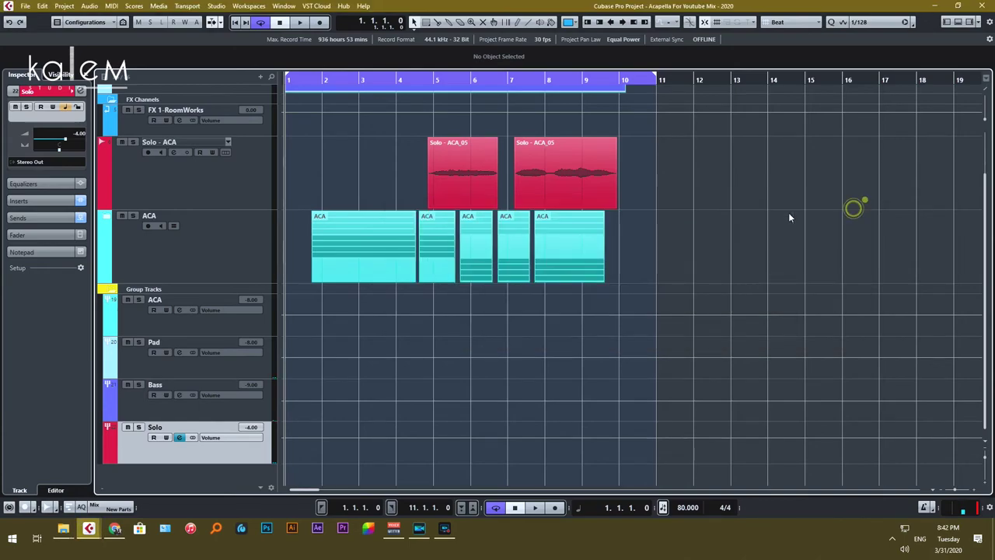
Expand the ACA folder during playback, select all the vocal tracks inside it and reduce their height
scroll(368, 208, "up", 1)
key("space")
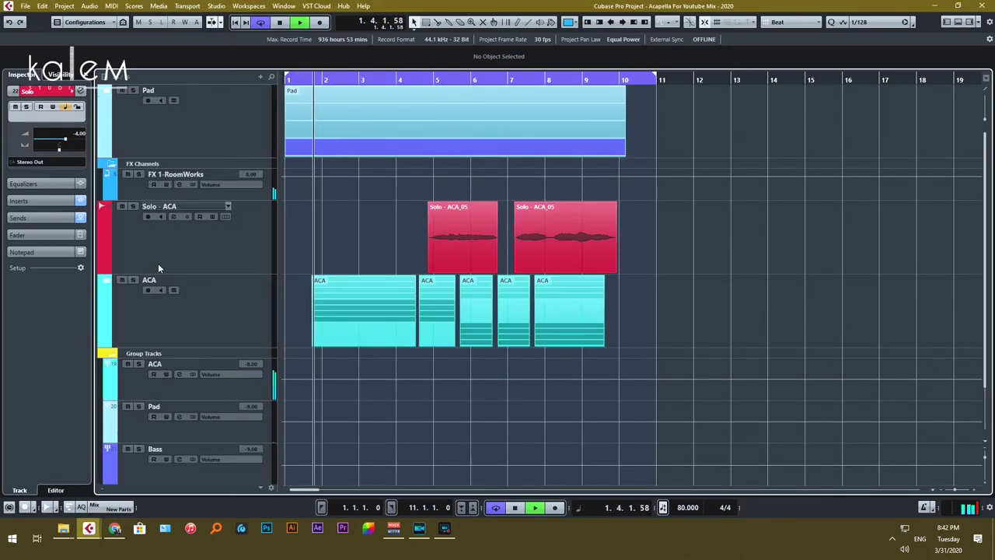
left_click(106, 290)
scroll(311, 233, "down", 5)
scroll(273, 191, "up", 1)
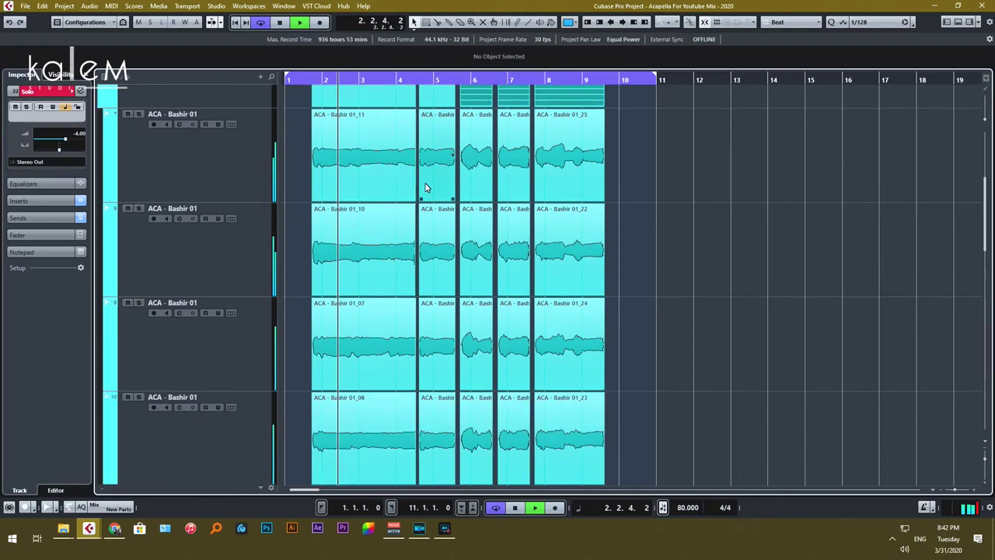
left_click(283, 194)
scroll(311, 272, "down", 8)
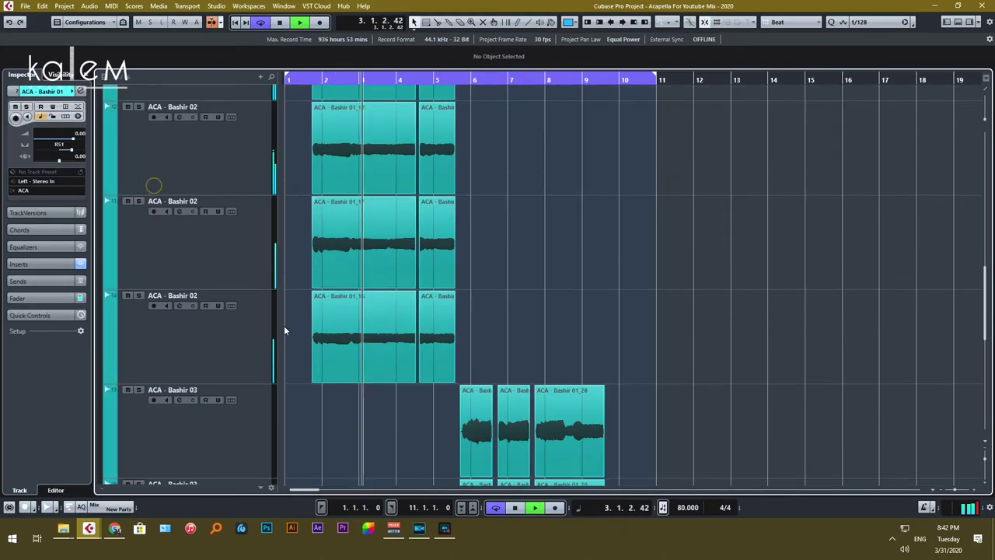
left_click(255, 281)
scroll(245, 266, "up", 10)
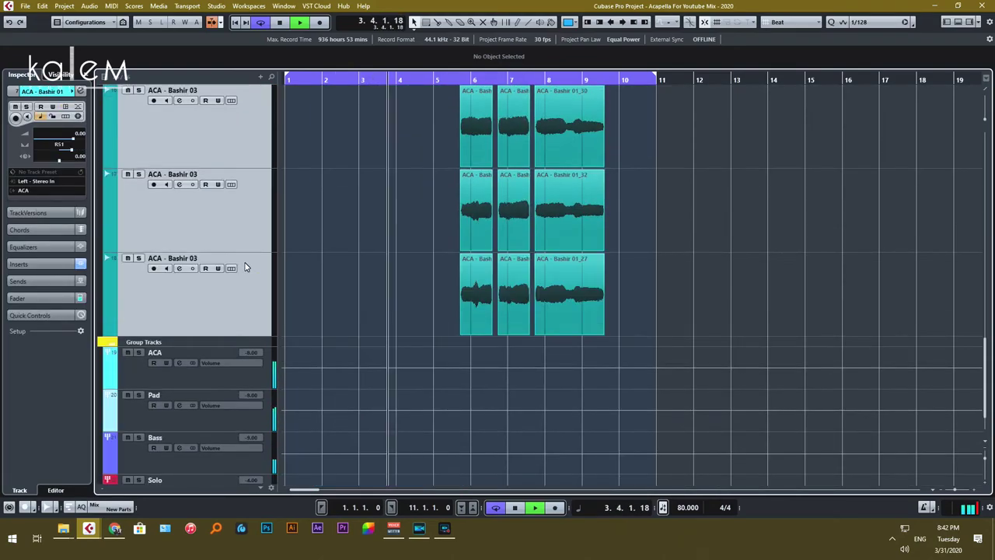
scroll(622, 264, "up", 2)
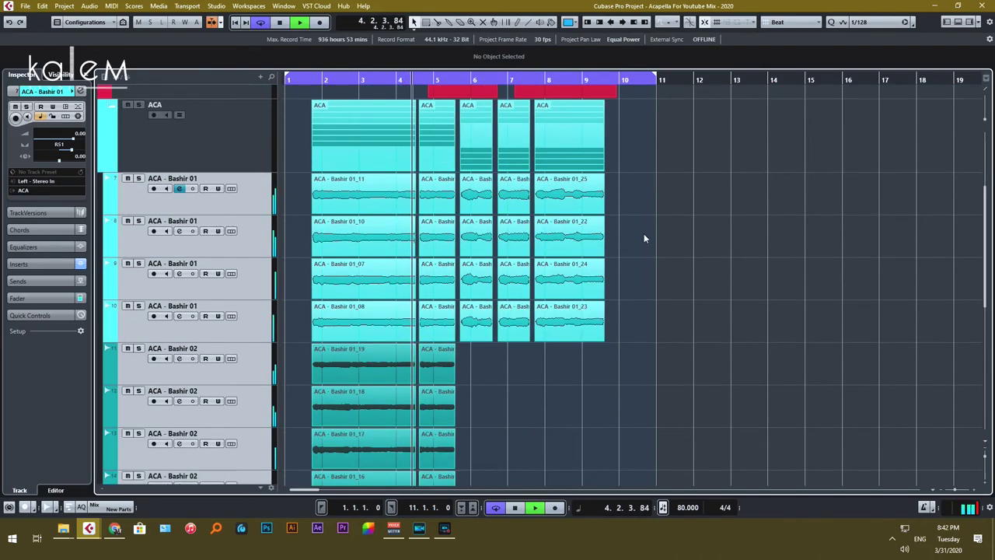
Set the clips after bar 5 on the first four ACA tracks to -5 dB and lower the last four tracks' clips
left_click_drag(657, 198, 479, 353)
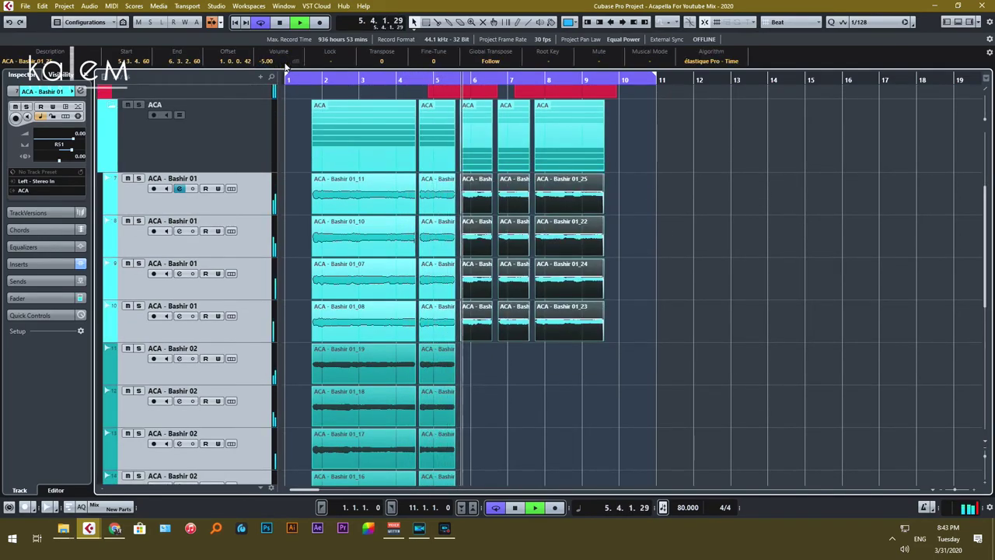
left_click(746, 280)
scroll(685, 262, "down", 5)
left_click_drag(695, 145, 387, 263)
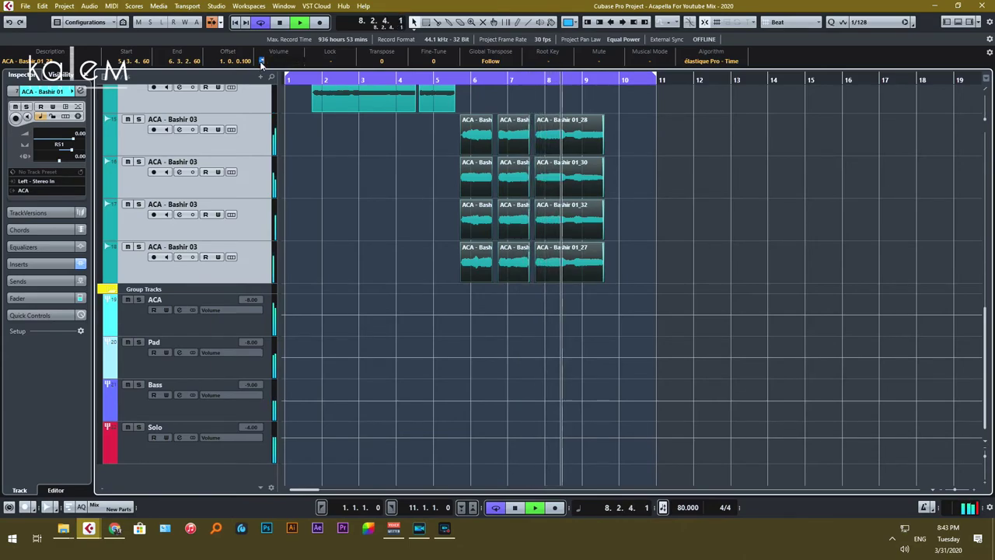
left_click(833, 310)
Select both Solo - ACA clips, lower their volume slightly further and stop playback
scroll(692, 149, "up", 10)
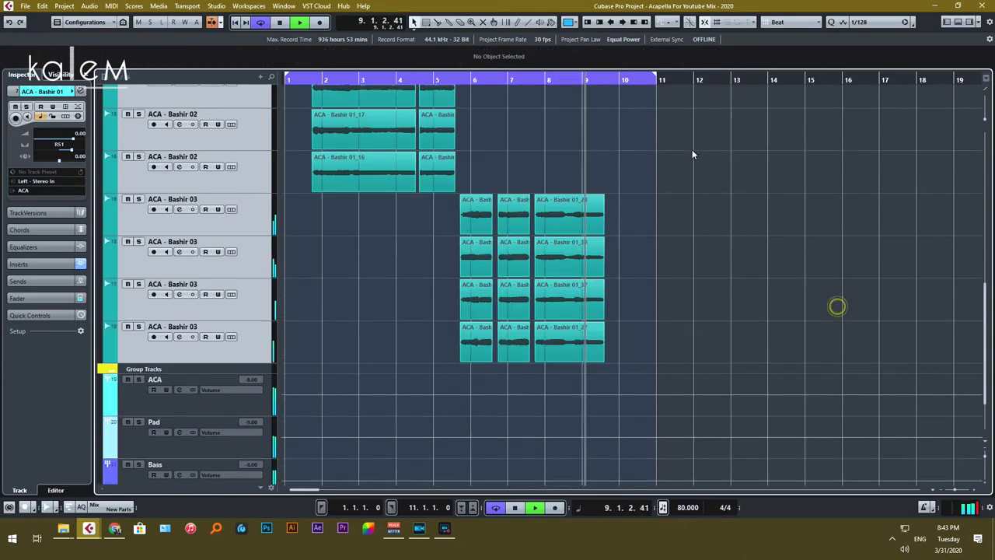
left_click_drag(703, 243, 391, 242)
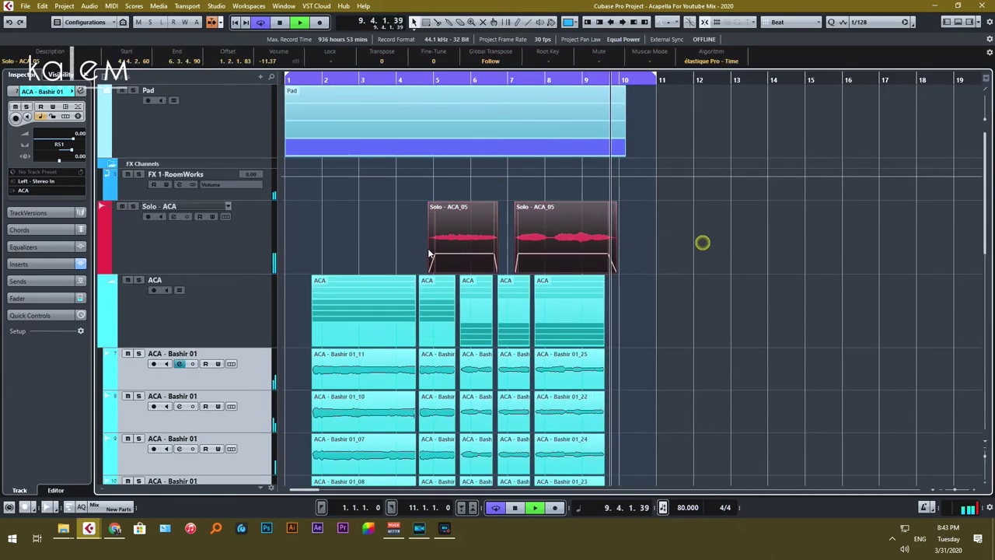
left_click_drag(462, 257, 462, 260)
left_click(759, 281)
key("space")
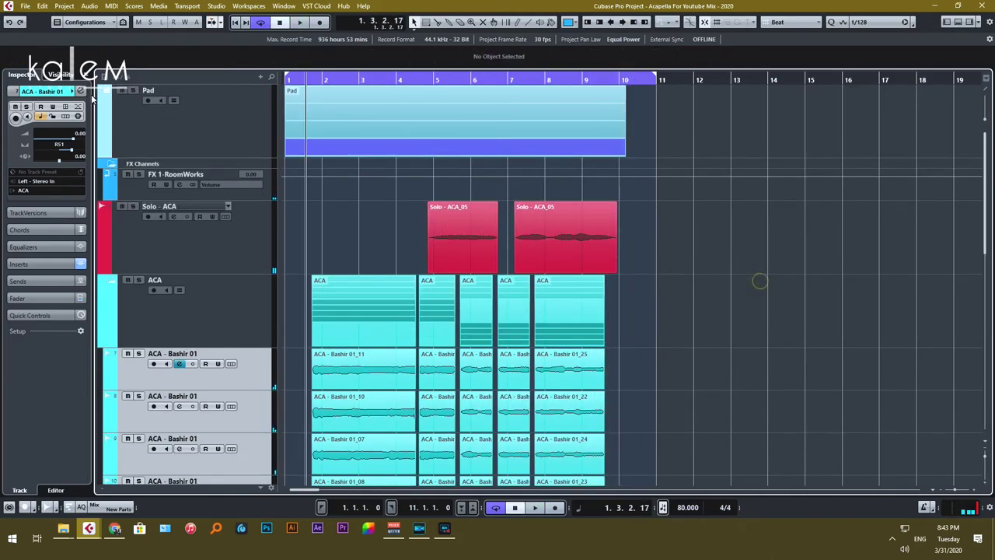
Expand the Pad folder, set the Choir - A clip's volume to about -11.3 dB during playback, and collapse the folder
scroll(254, 139, "up", 4)
left_click(443, 253)
left_click(440, 216)
left_click_drag(454, 230, 449, 243)
key("space")
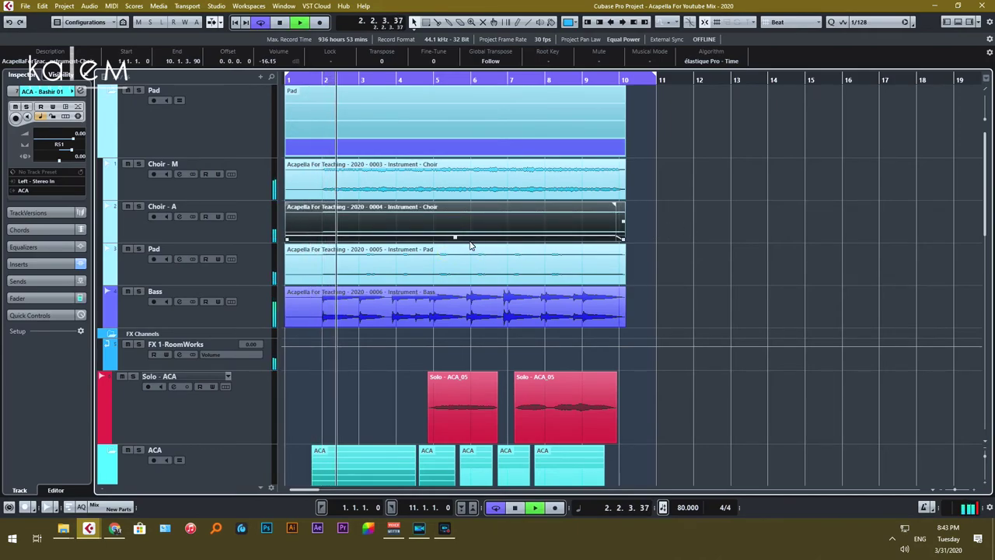
left_click_drag(455, 238, 456, 238)
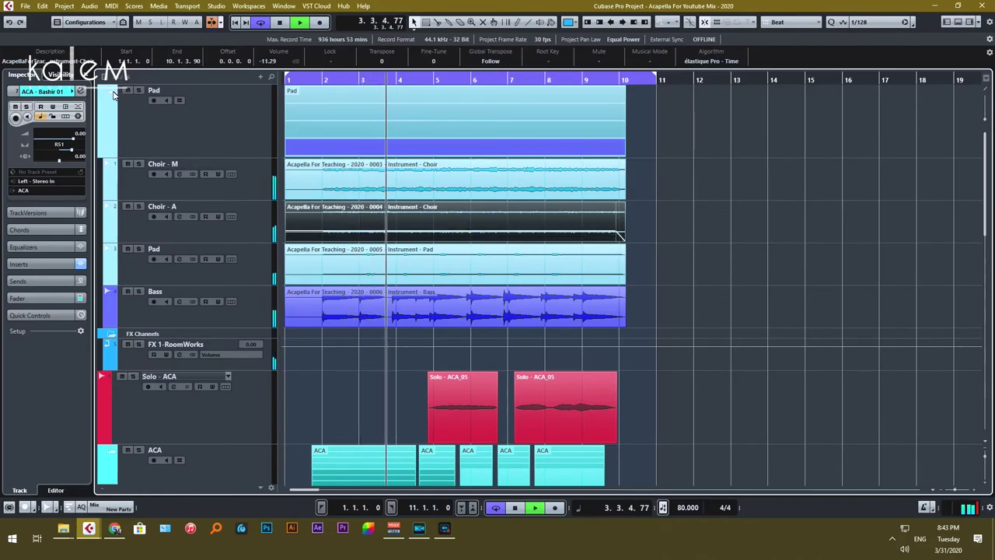
left_click(113, 92)
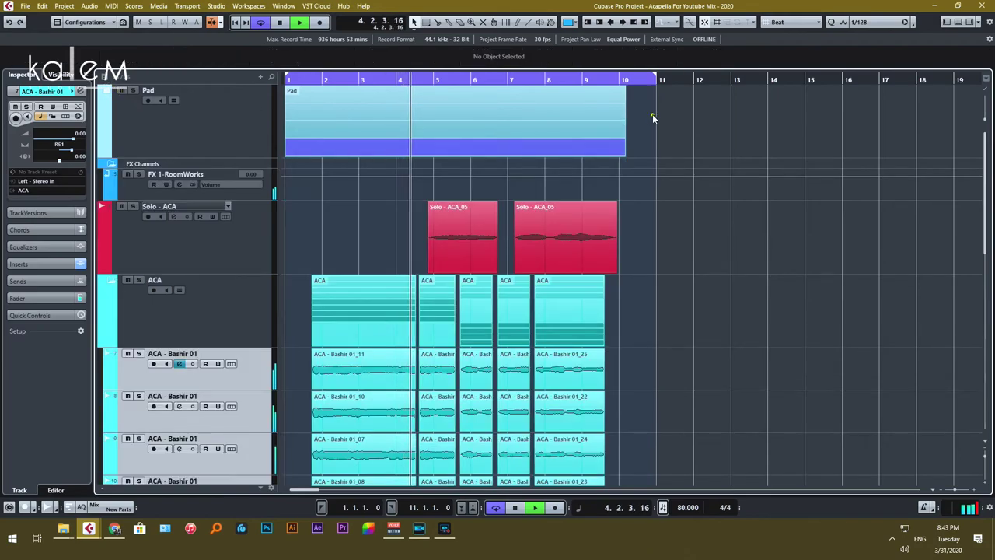
scroll(711, 288, "down", 4)
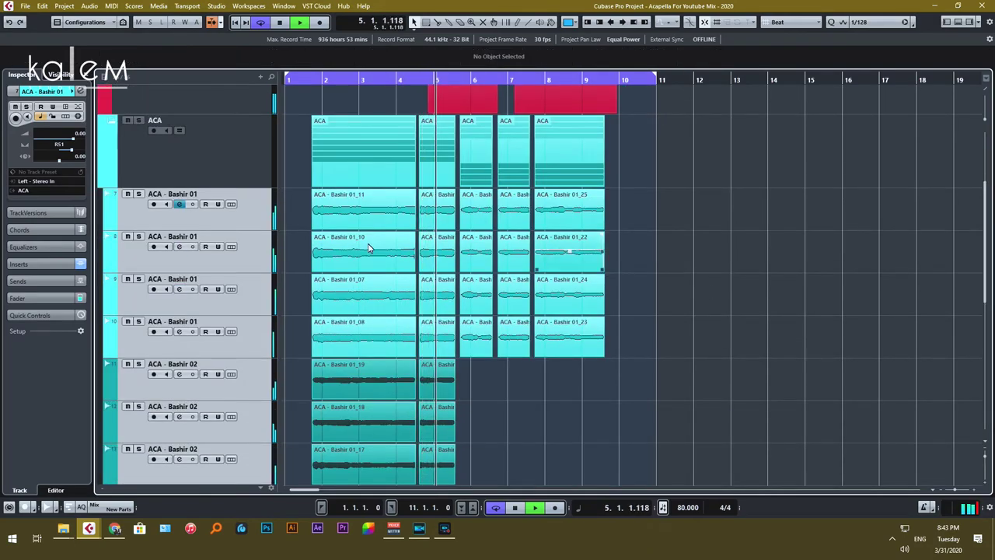
scroll(371, 246, "down", 10)
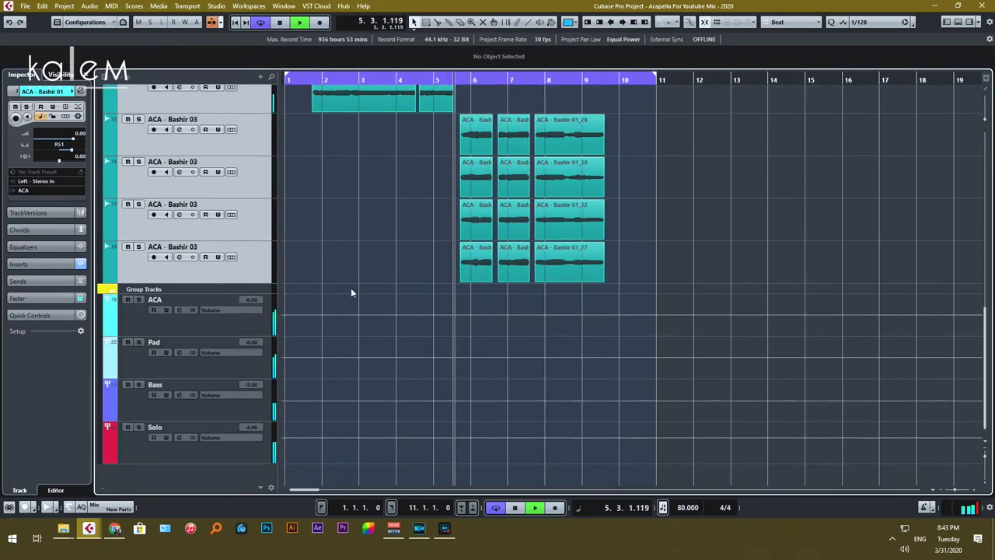
double_click(260, 302)
key("Escape")
scroll(371, 282, "up", 3)
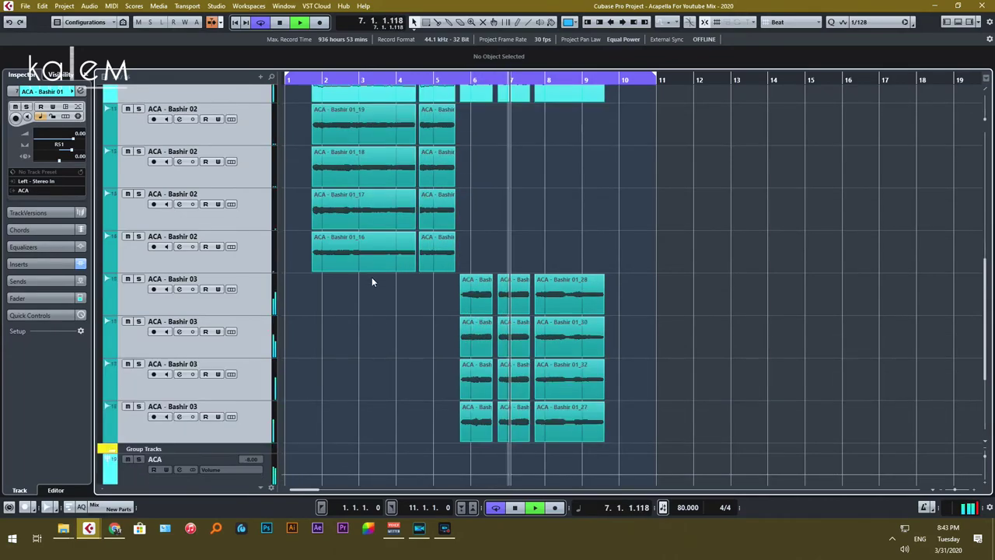
scroll(296, 349, "down", 3)
Stop playback and set the Bass group's volume to -10 dB
key("space")
left_click(250, 394)
left_click(237, 411)
type("-10")
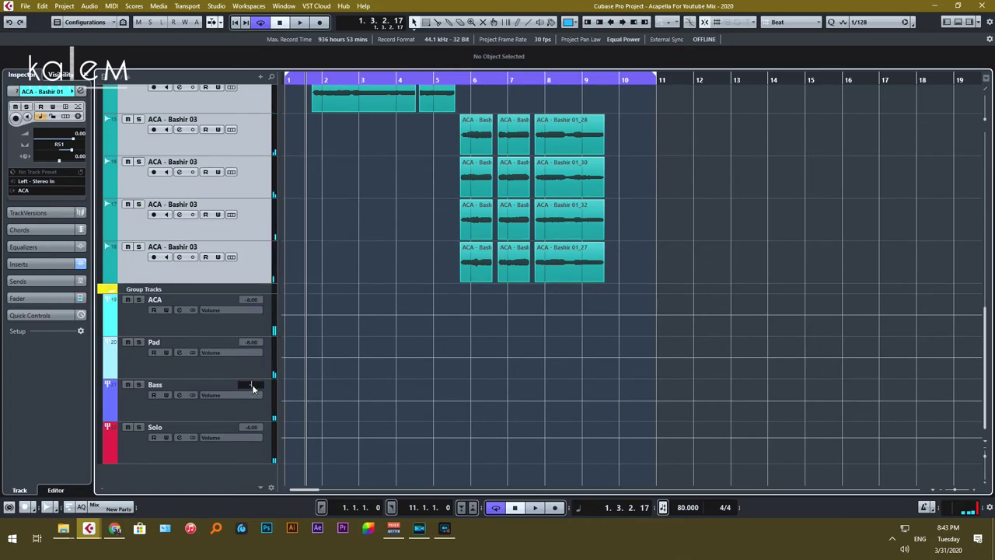
key("Return")
Play the mix to check the new balance and collapse the ACA folder
key("space")
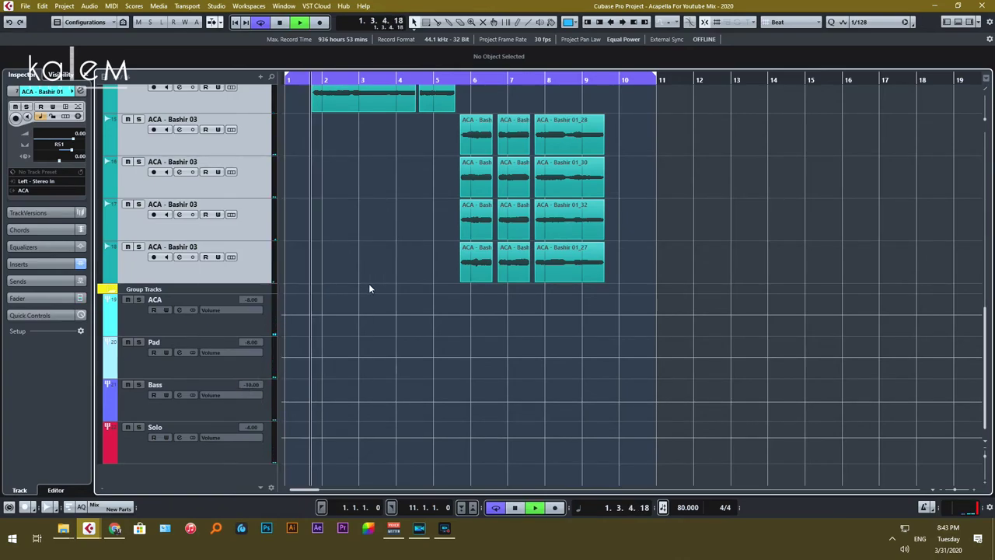
scroll(369, 283, "up", 3)
scroll(480, 280, "up", 4)
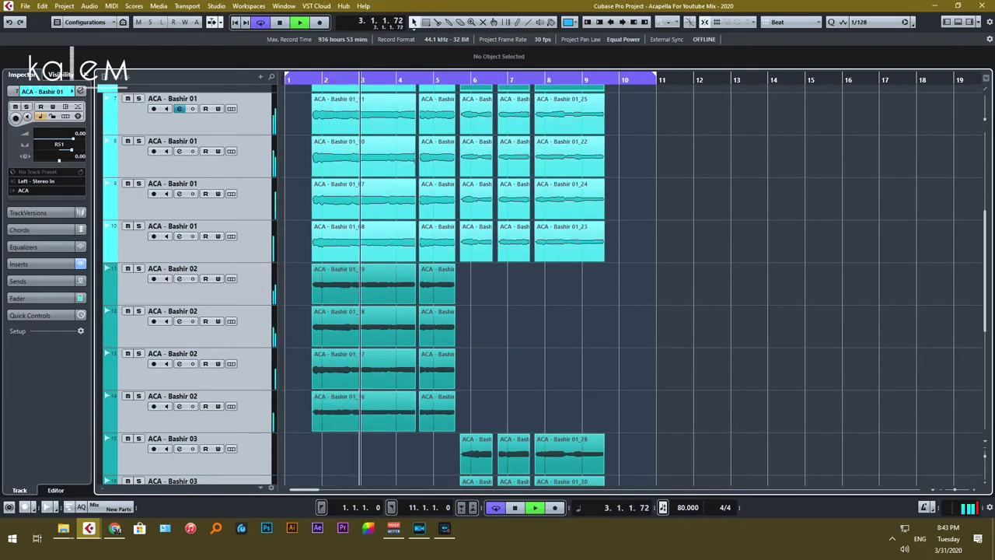
scroll(673, 320, "up", 6)
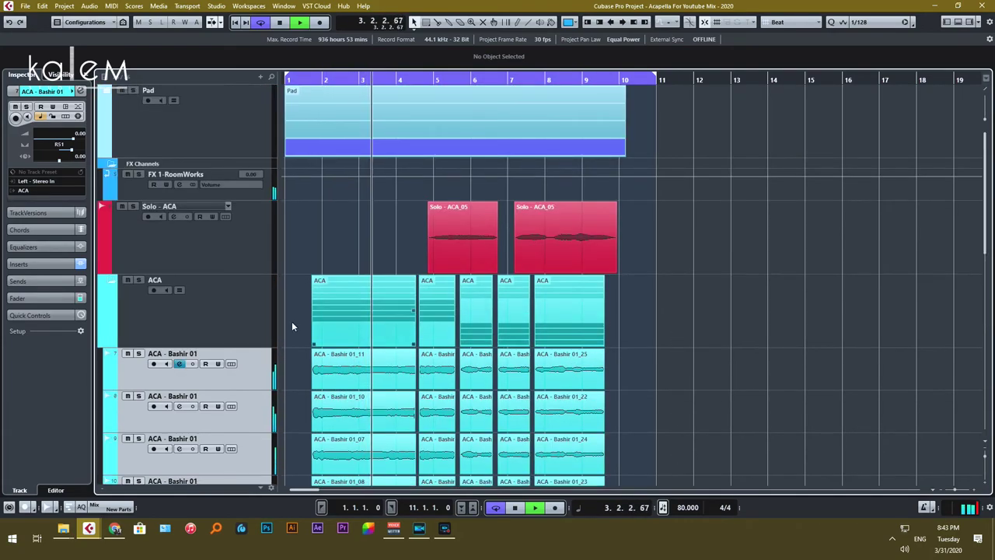
left_click(111, 283)
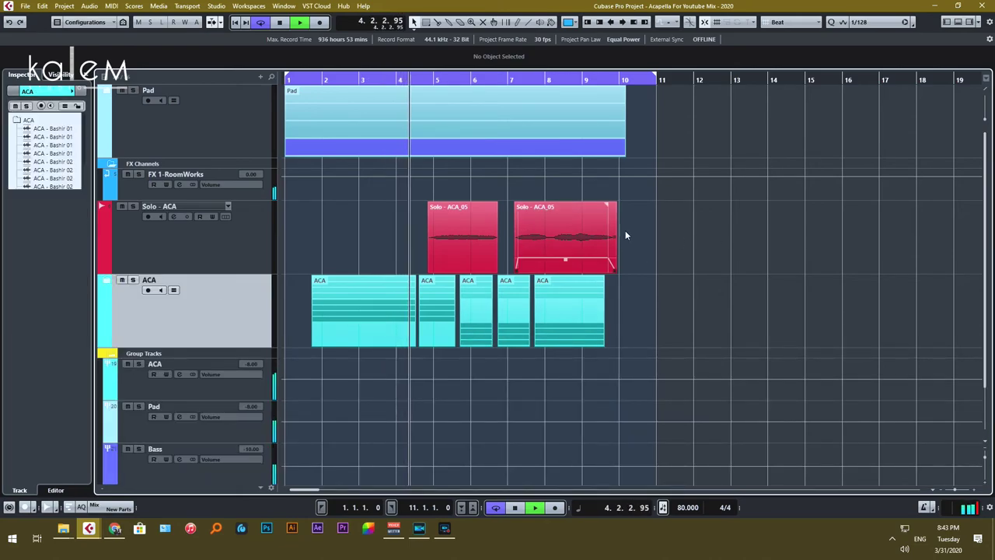
scroll(340, 262, "down", 3)
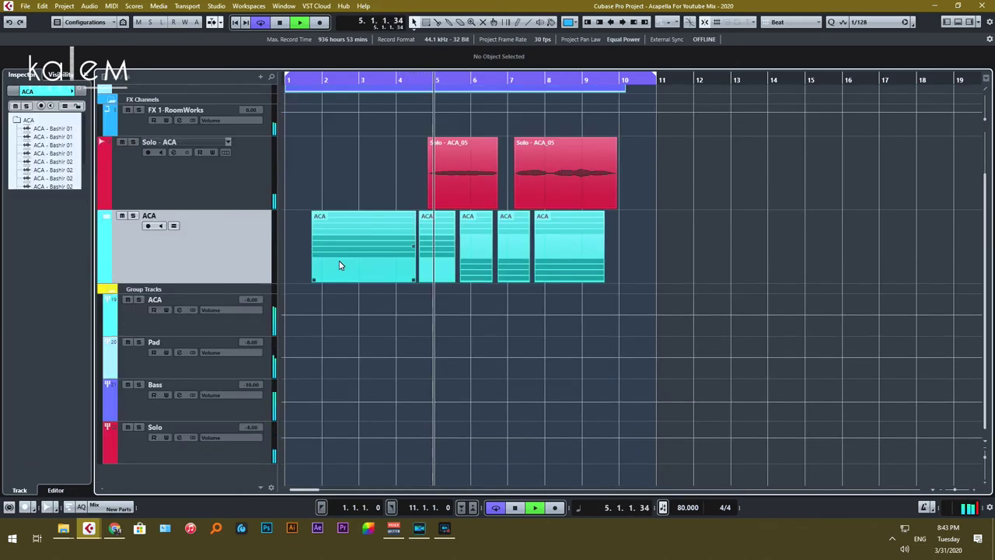
Stop playback, insert PingPongDelay after RoomWorks on the ACA group and load the Singlenotes preset
key("space")
left_click(179, 310)
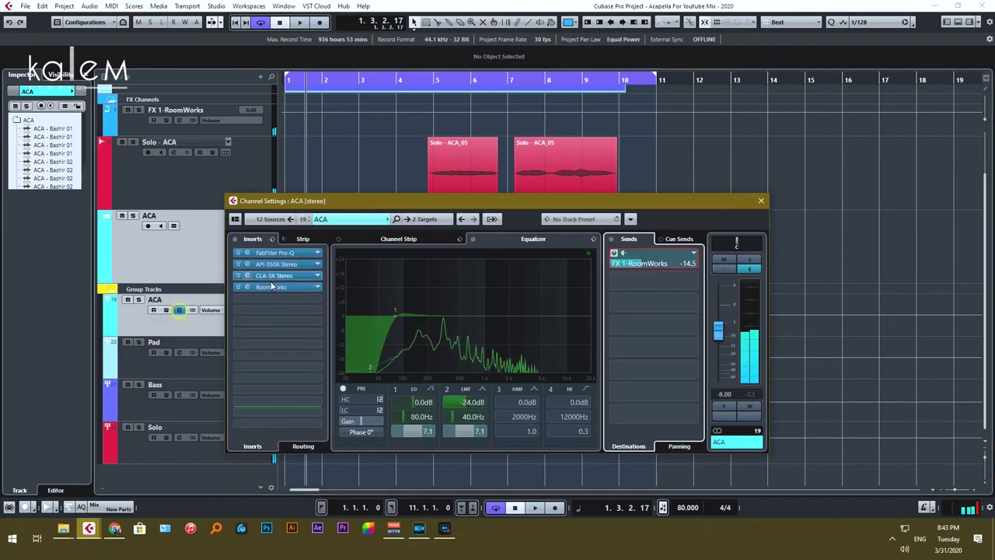
left_click(265, 298)
type("pin")
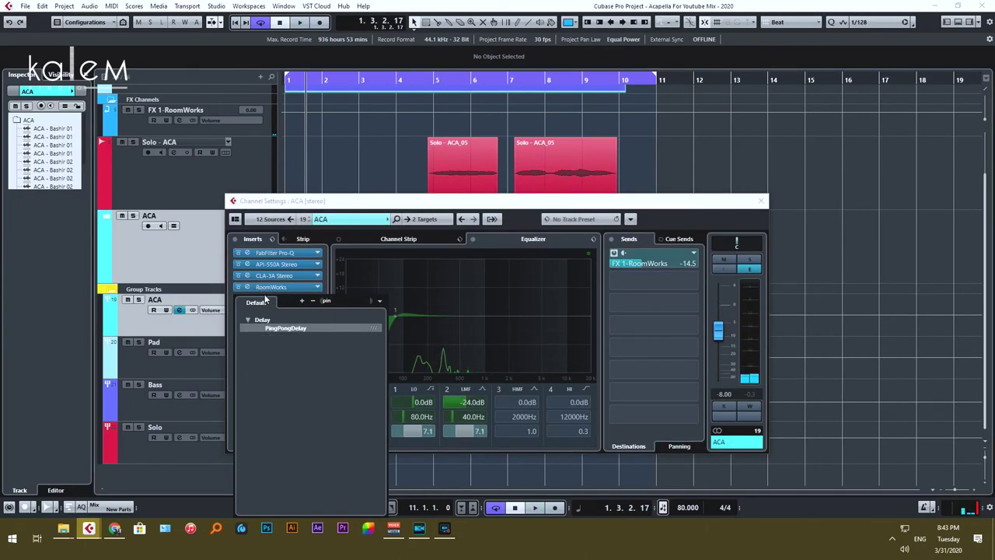
left_click(276, 327)
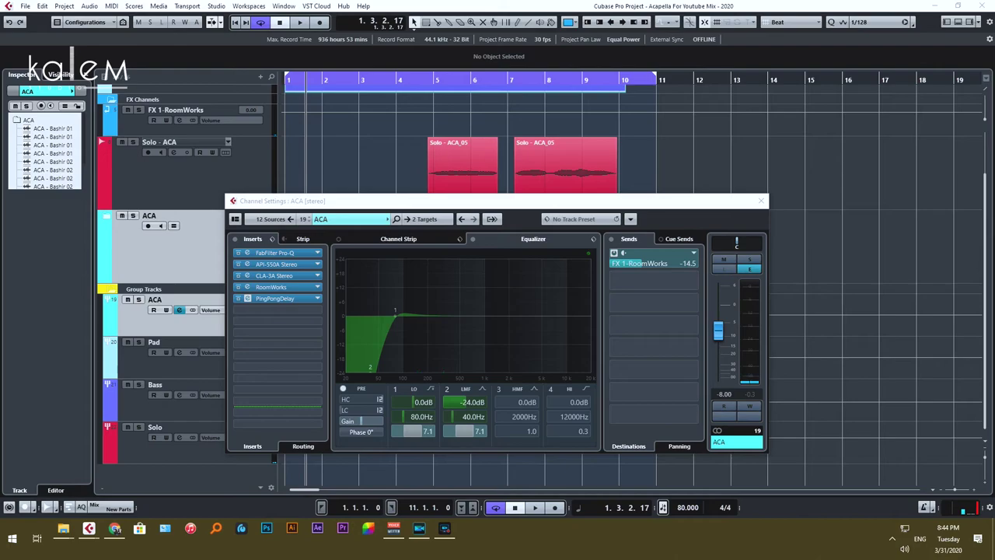
left_click(433, 150)
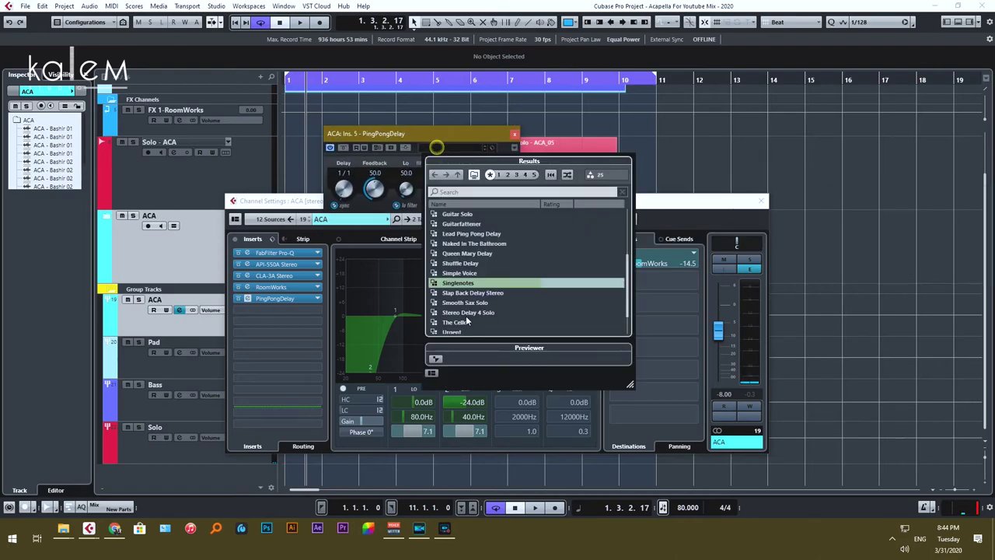
double_click(472, 284)
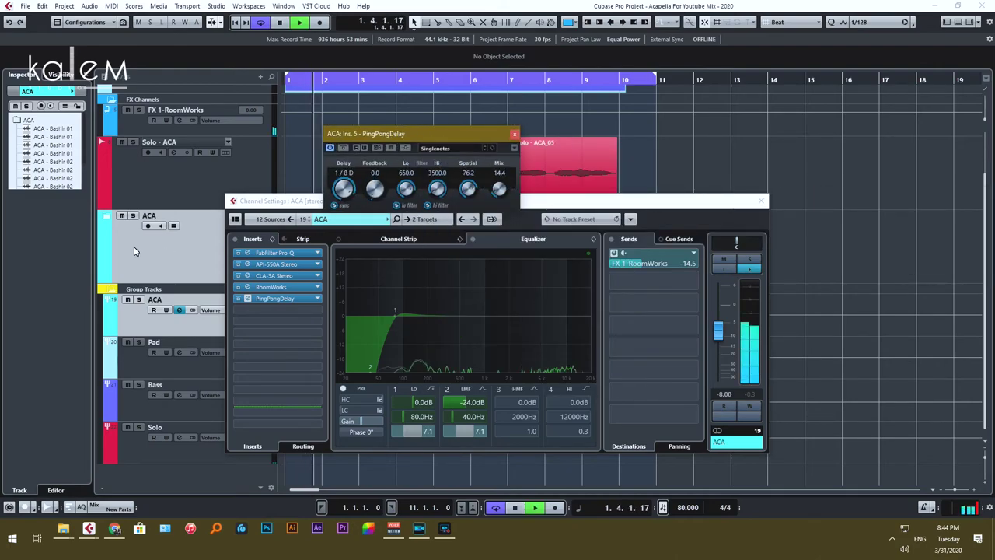
Solo the ACA group, set its PingPongDelay Mix to 10.9 while auditioning, and return to the full mix with the plug-in closed
key("space")
left_click(134, 216)
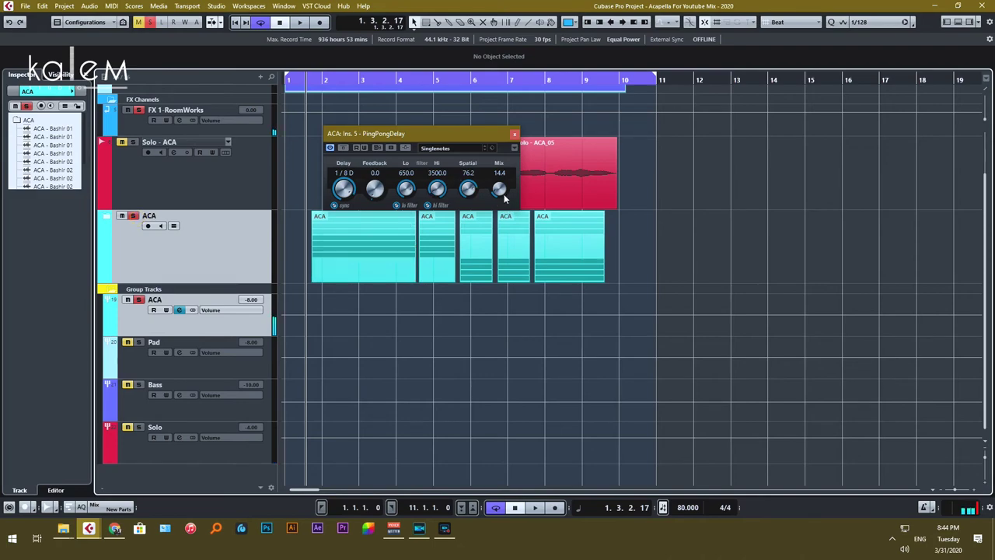
key("space")
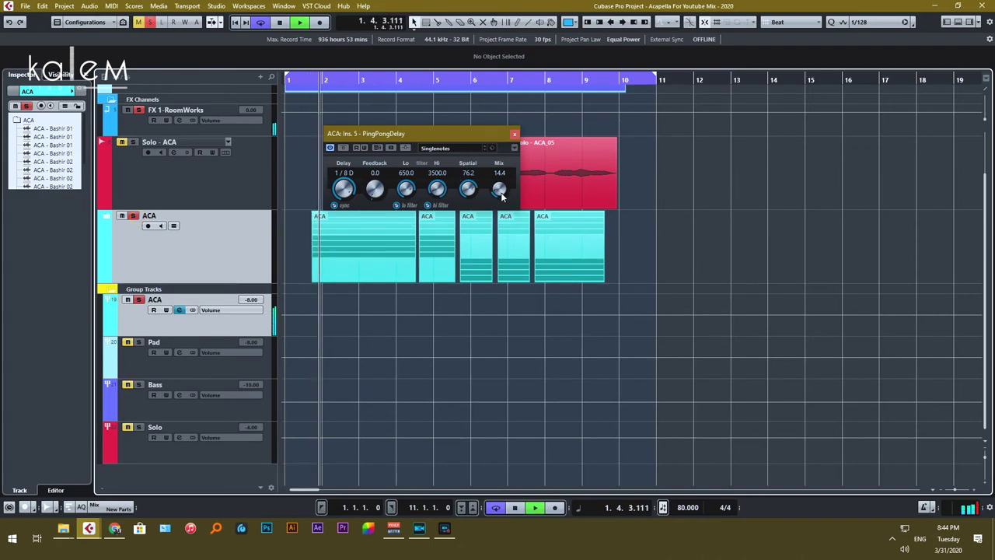
key("space")
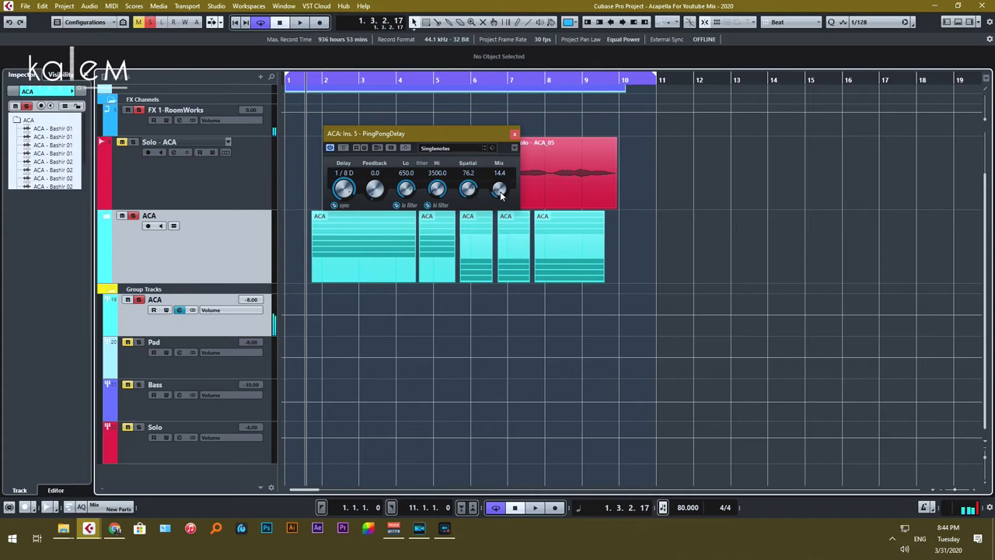
left_click(501, 193)
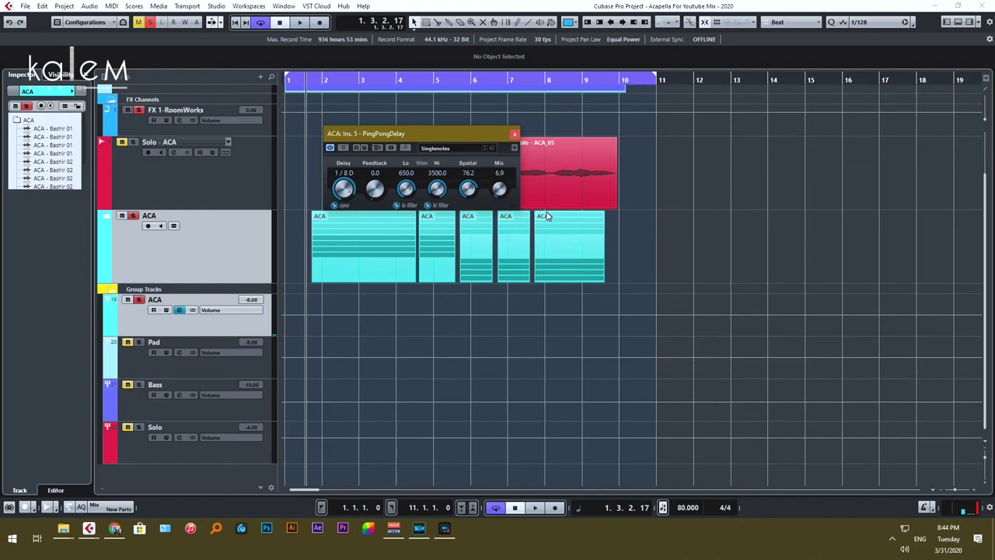
key("space")
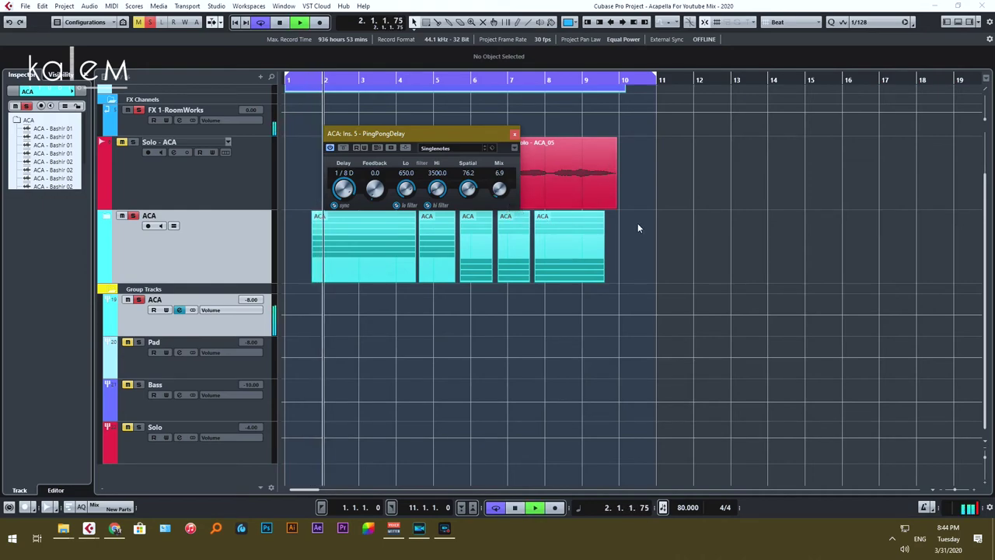
key("space")
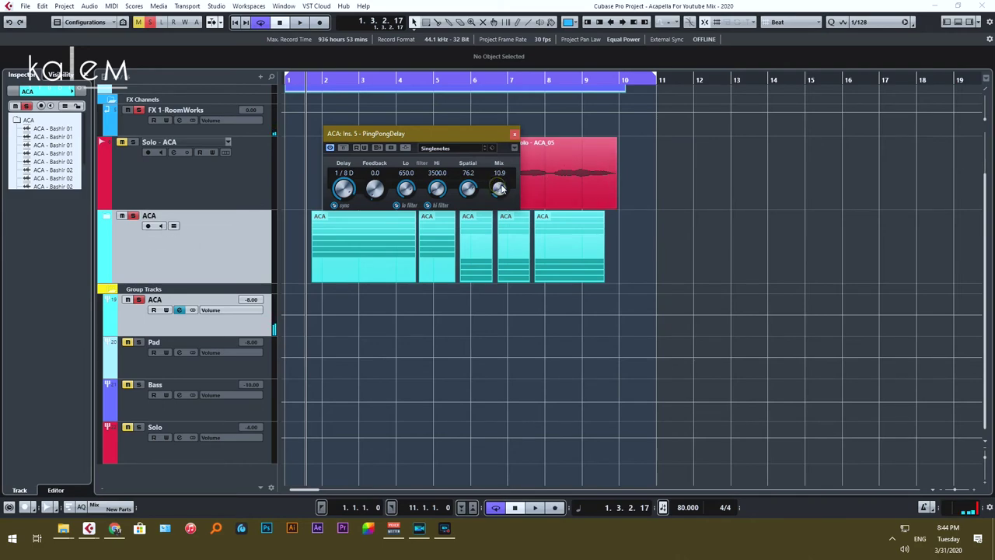
key("space")
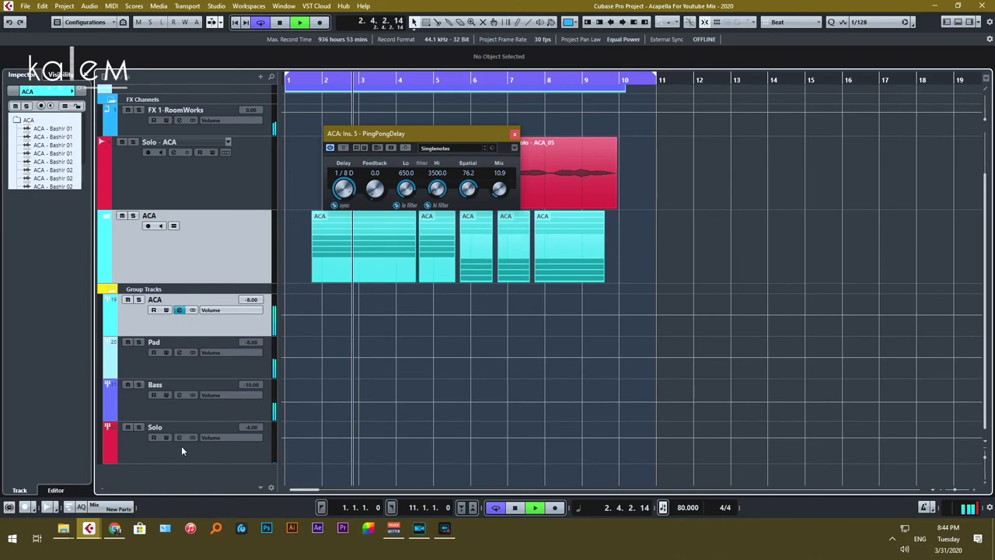
left_click(514, 134)
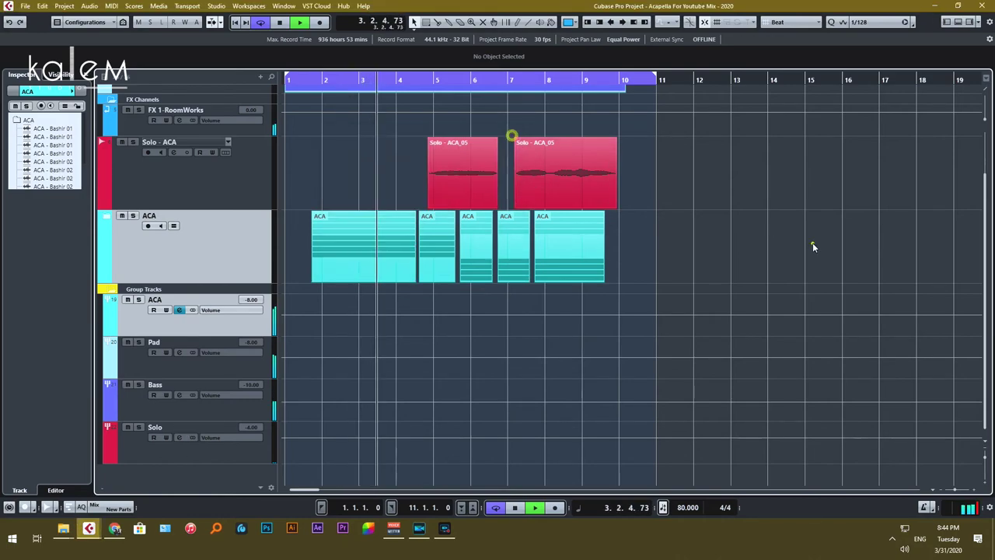
left_click(249, 331)
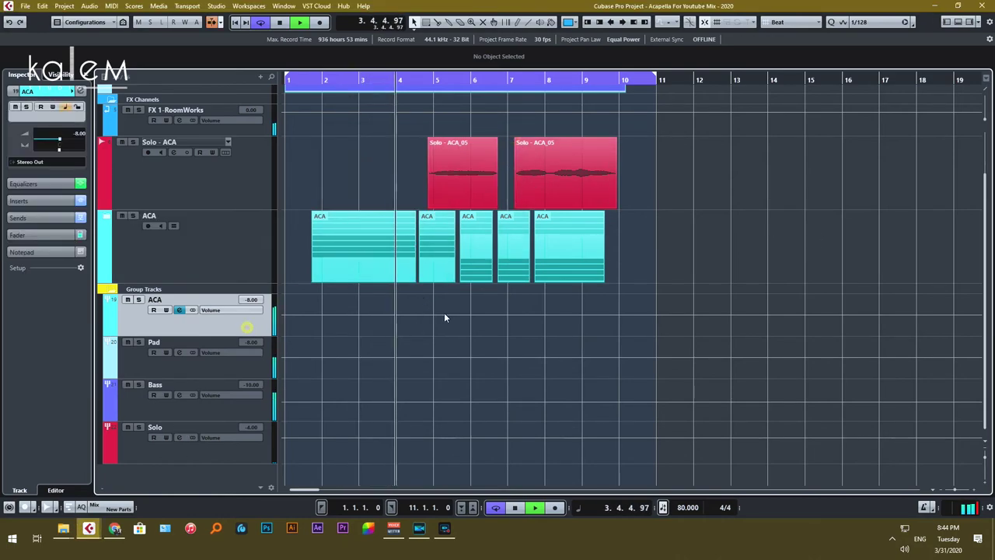
Insert PingPongDelay on the Solo group, load the Singlenotes preset, and lower its Mix to about 1.4
left_click(241, 445)
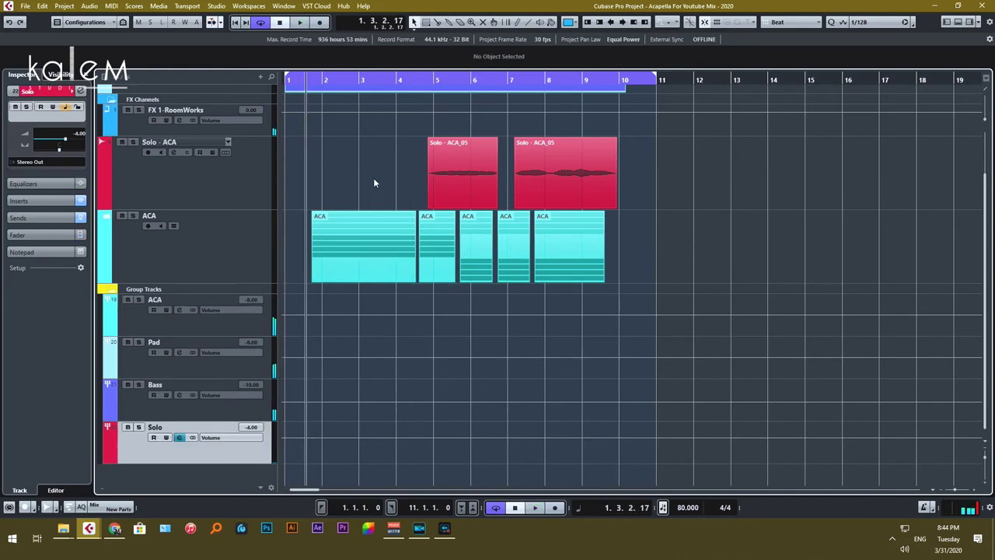
scroll(373, 182, "up", 2)
scroll(740, 214, "down", 2)
scroll(780, 230, "up", 2)
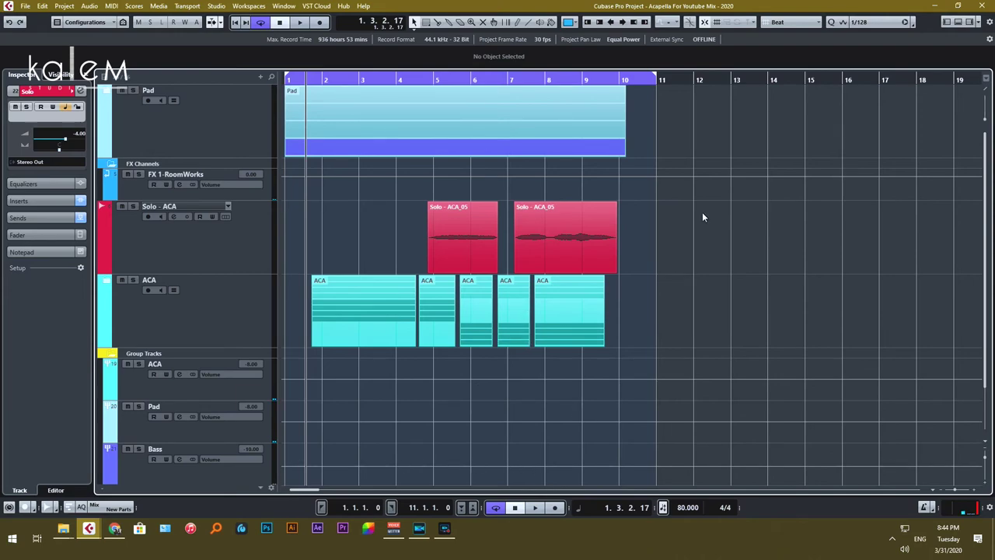
scroll(721, 210, "down", 2)
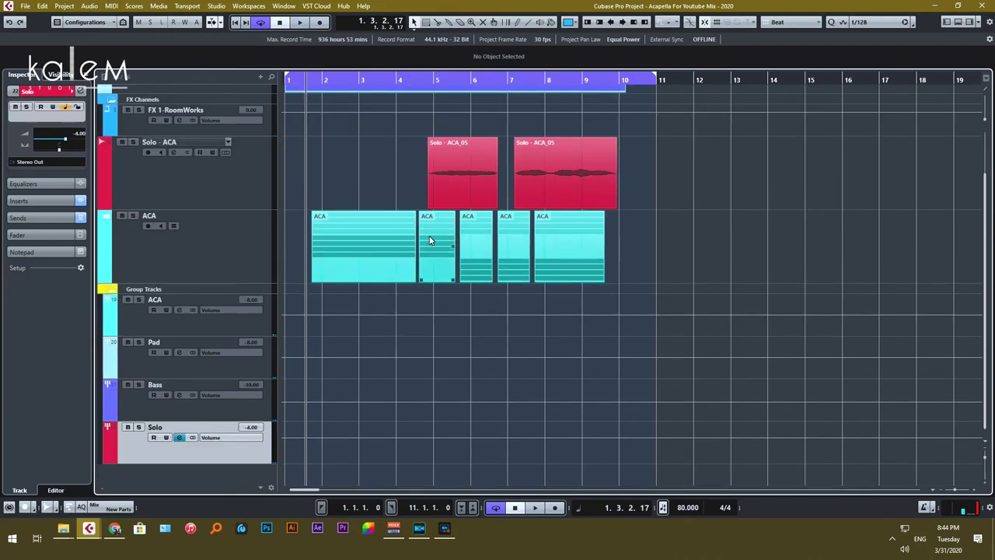
key("e")
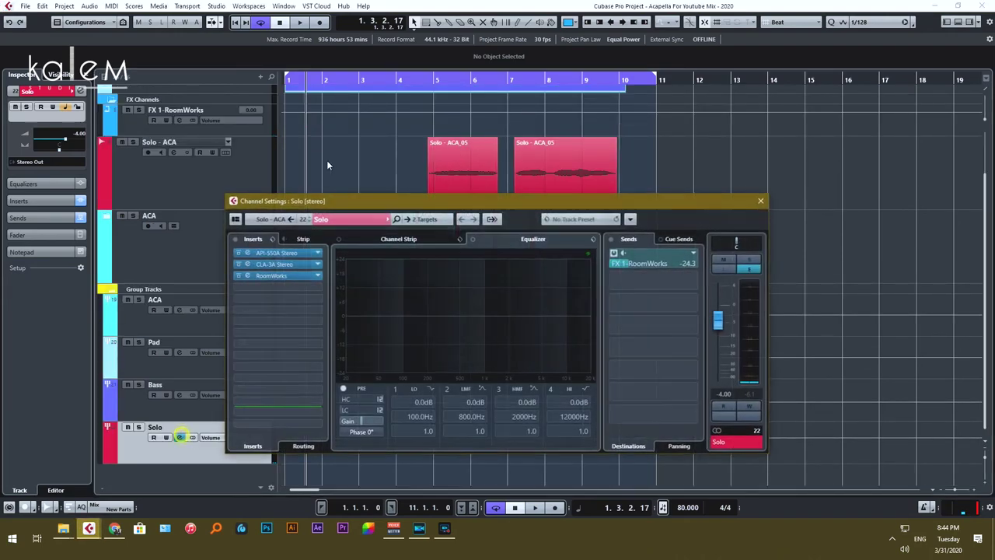
left_click(280, 287)
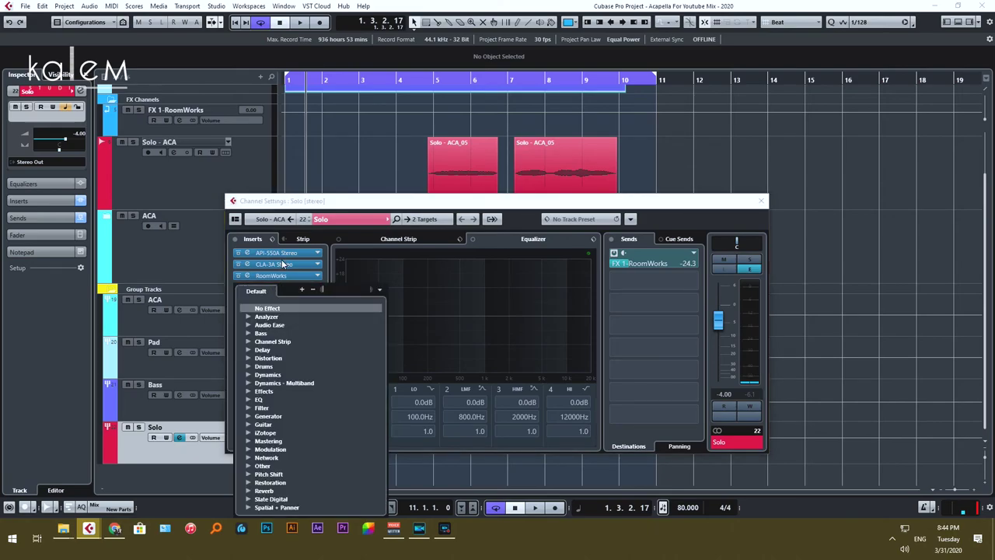
type("ping")
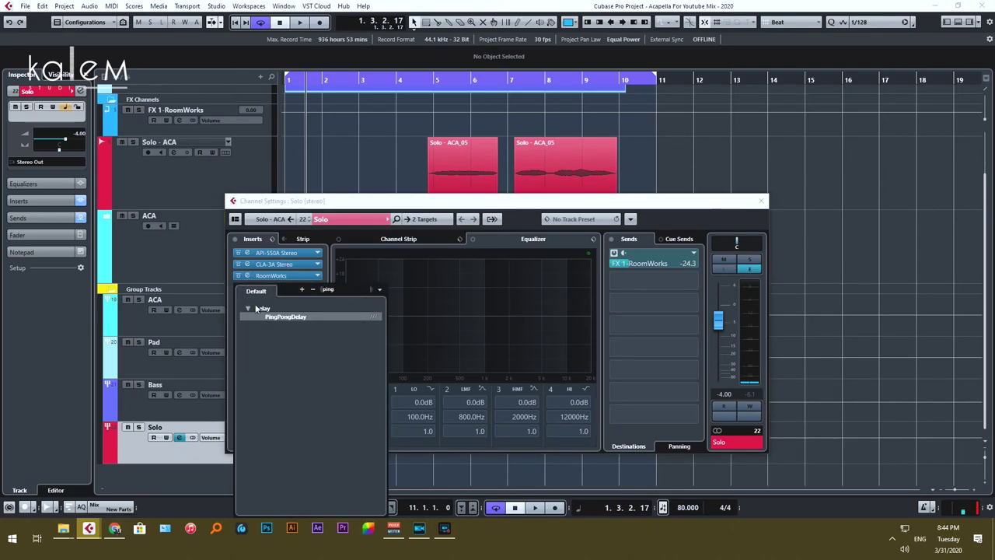
left_click(268, 317)
left_click(530, 263)
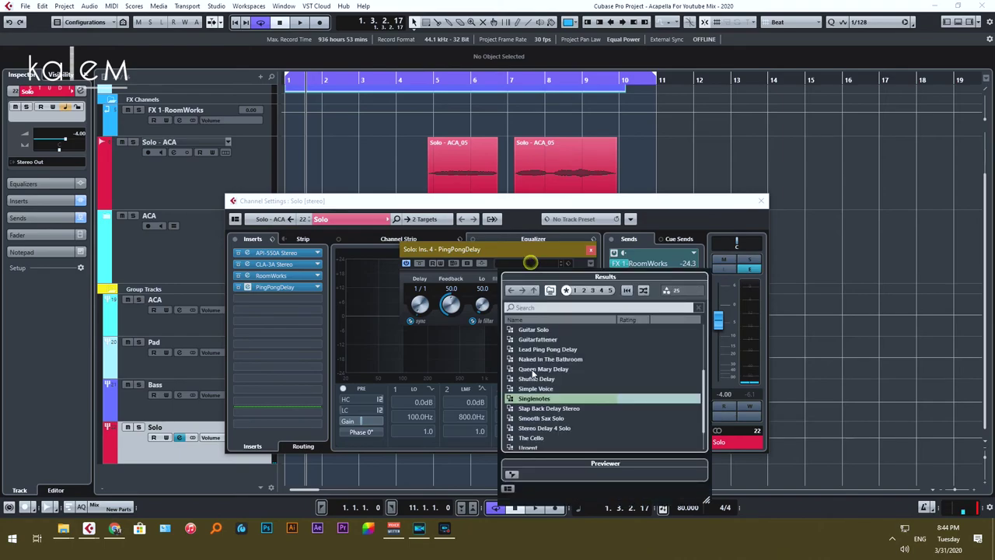
double_click(532, 400)
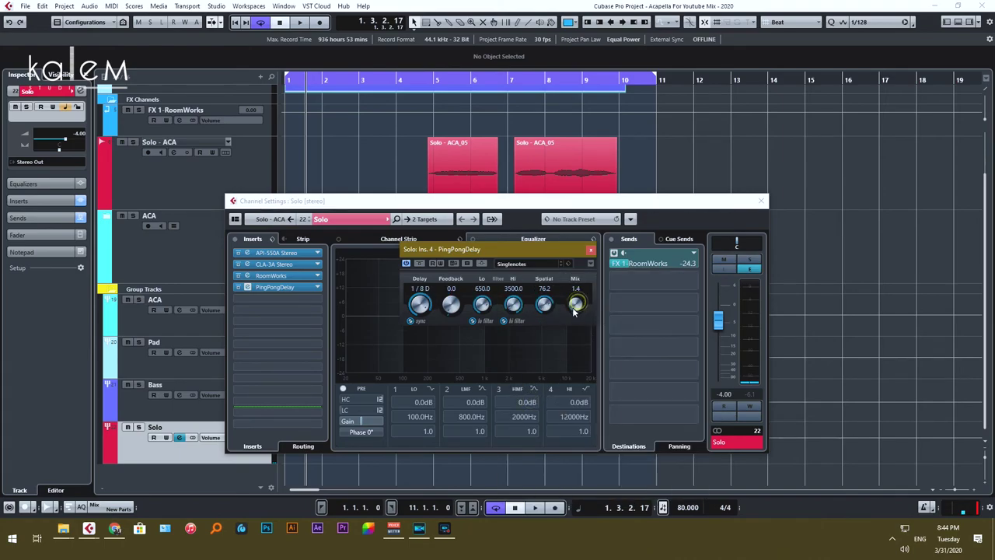
left_click(591, 251)
Load the Low-Cut @ 80Hz equalizer preset on the Solo group, close its channel settings, and play the mix
left_click(593, 239)
left_click(597, 250)
left_click(451, 273)
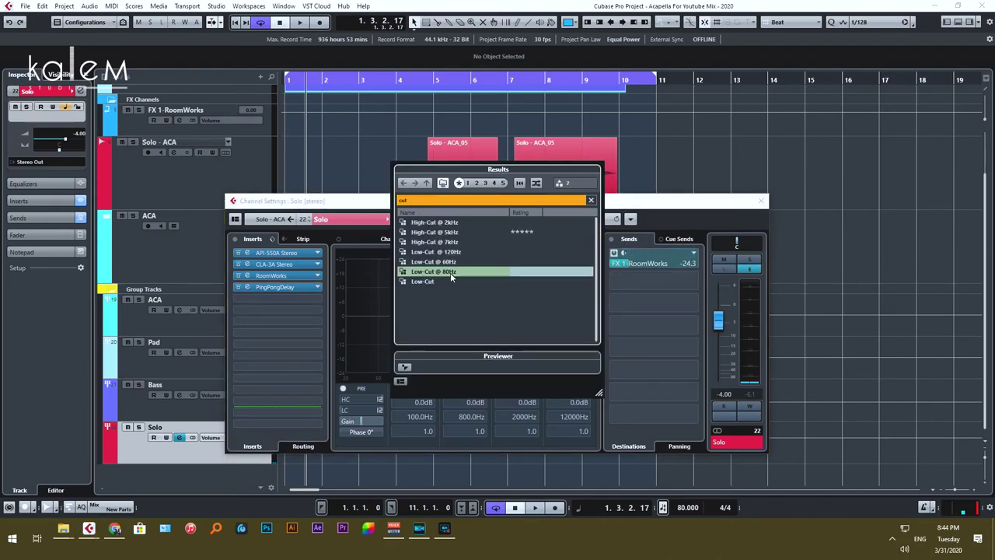
double_click(450, 273)
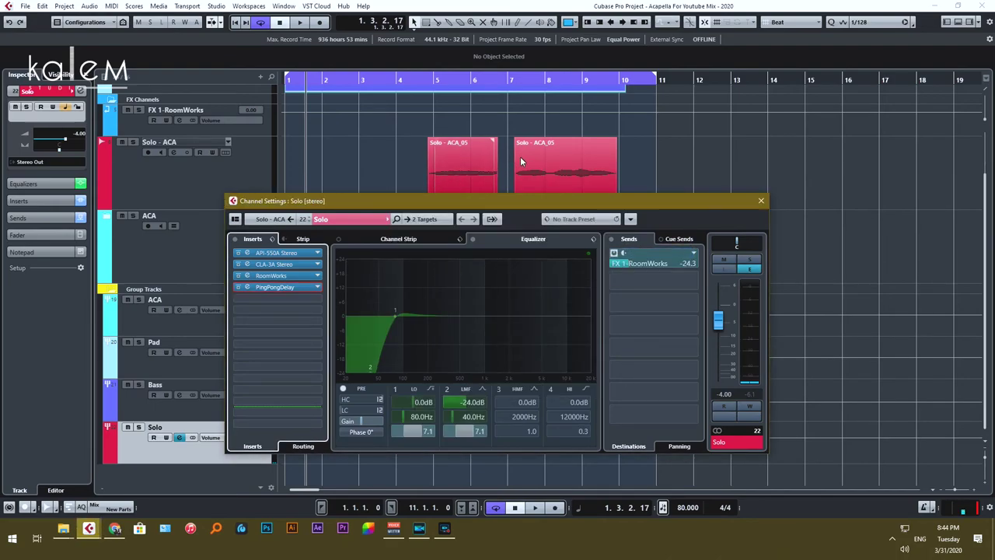
left_click(761, 201)
key("space")
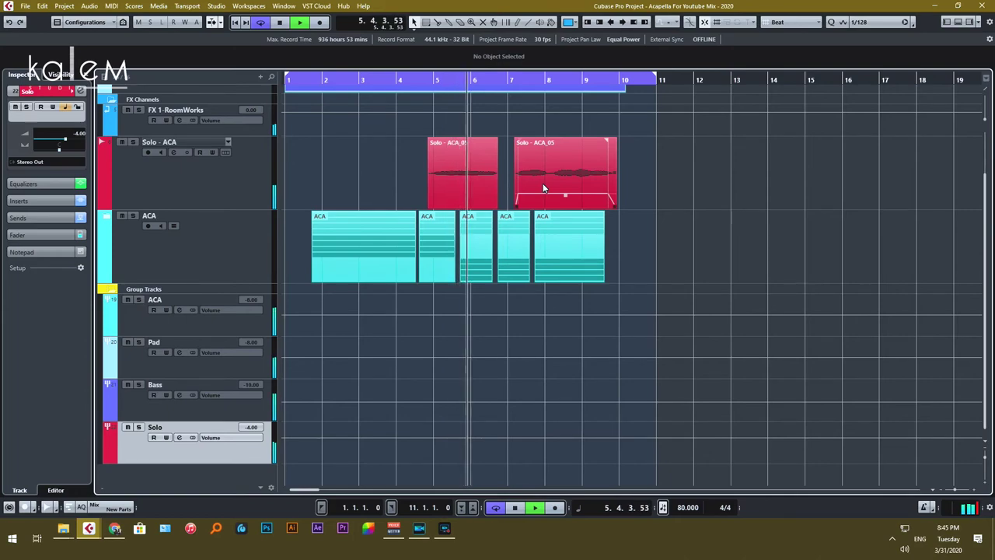
Lower the Choir - A clip's volume slightly, move the playback position near the song start, and collapse the Pad folder
scroll(346, 163, "up", 1)
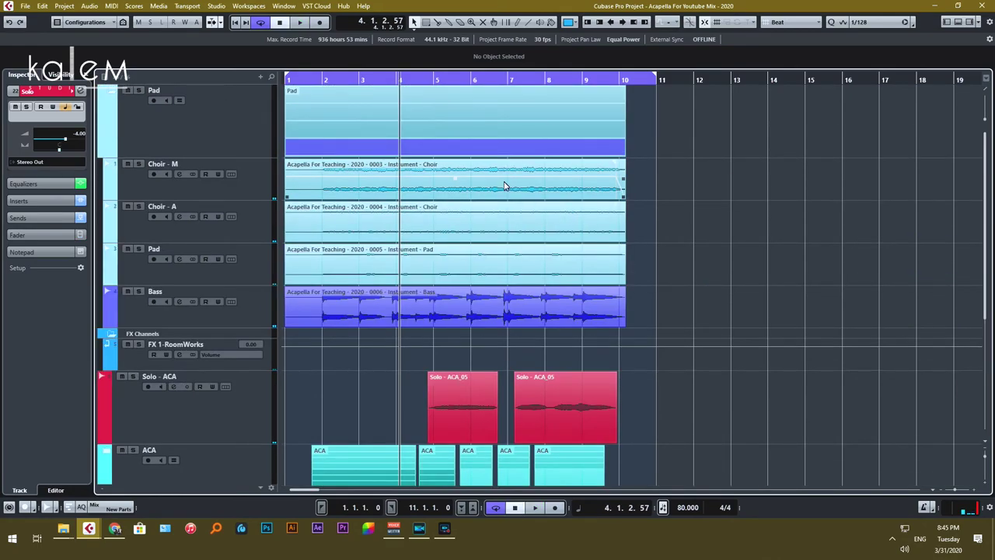
left_click(458, 235)
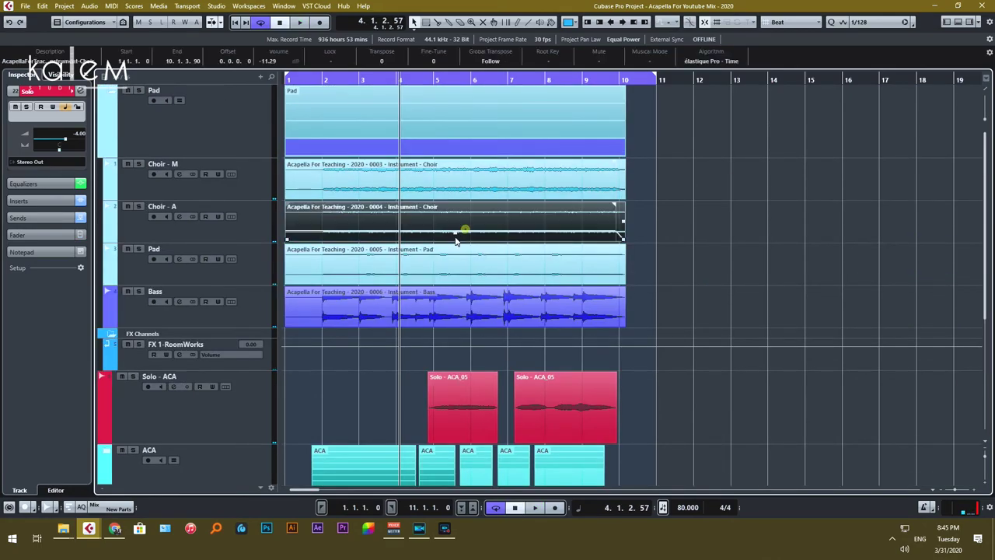
left_click_drag(454, 235, 454, 237)
left_click(743, 230)
left_click(774, 197)
left_click(313, 80)
left_click(116, 96)
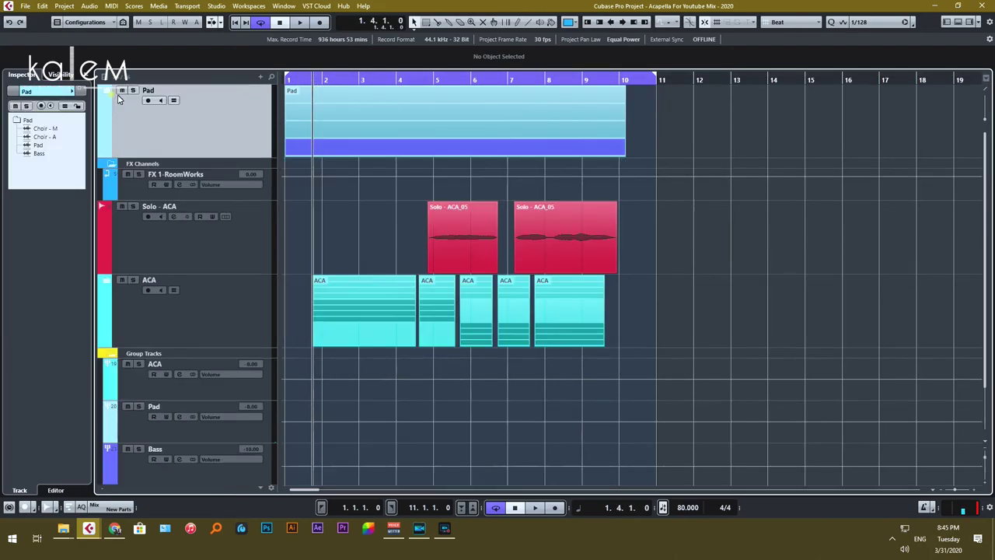
Play the mix through to its end to check the new delay and choir levels, then stop playback
key("space")
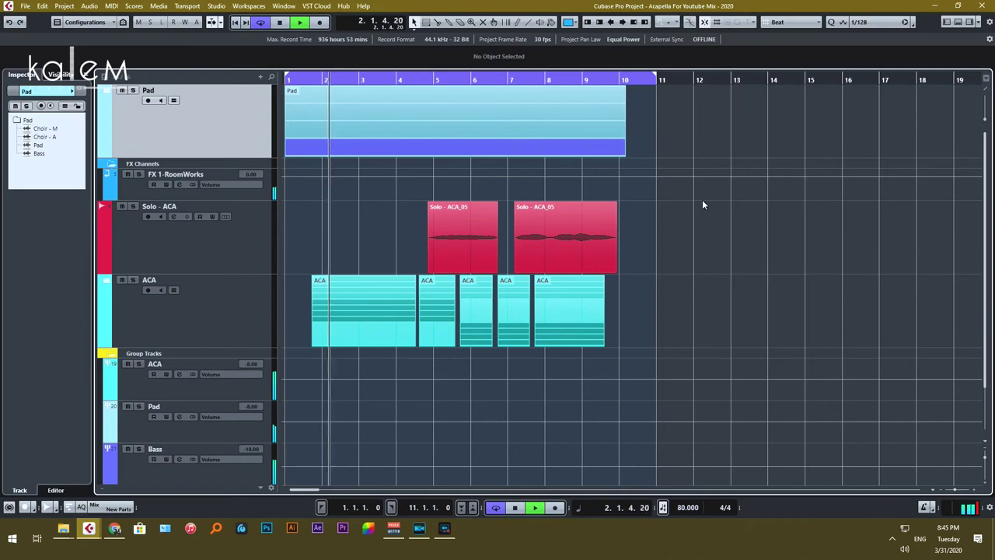
left_click(107, 92)
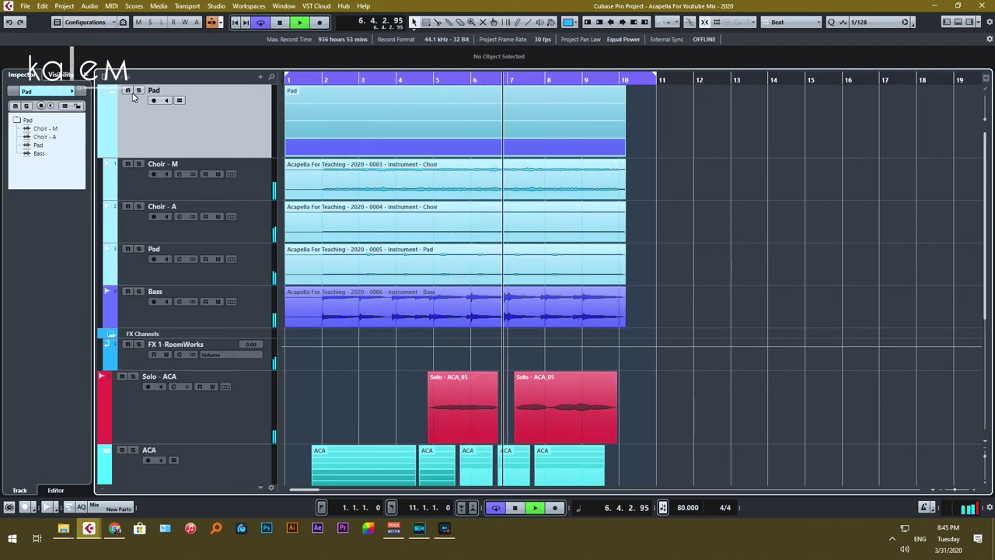
left_click(111, 94)
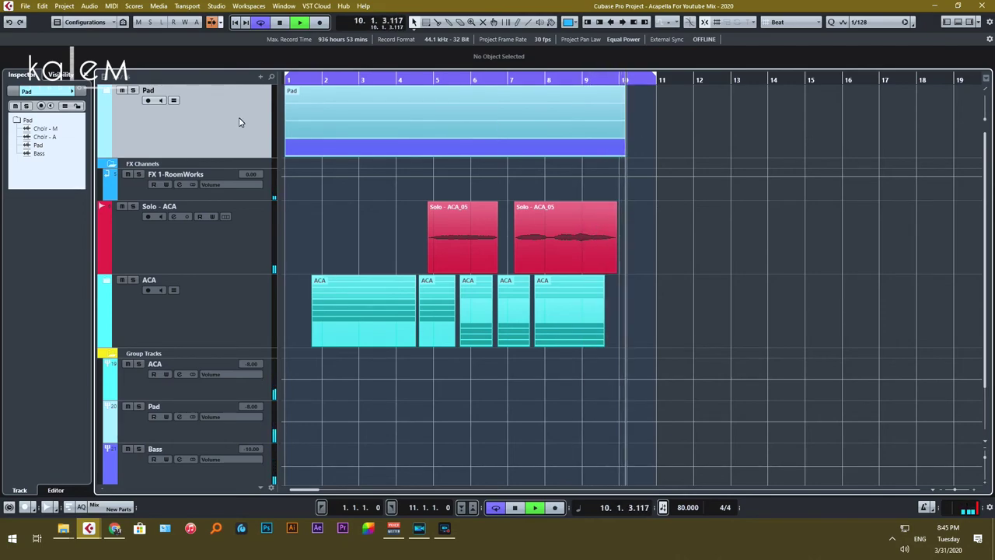
key("space")
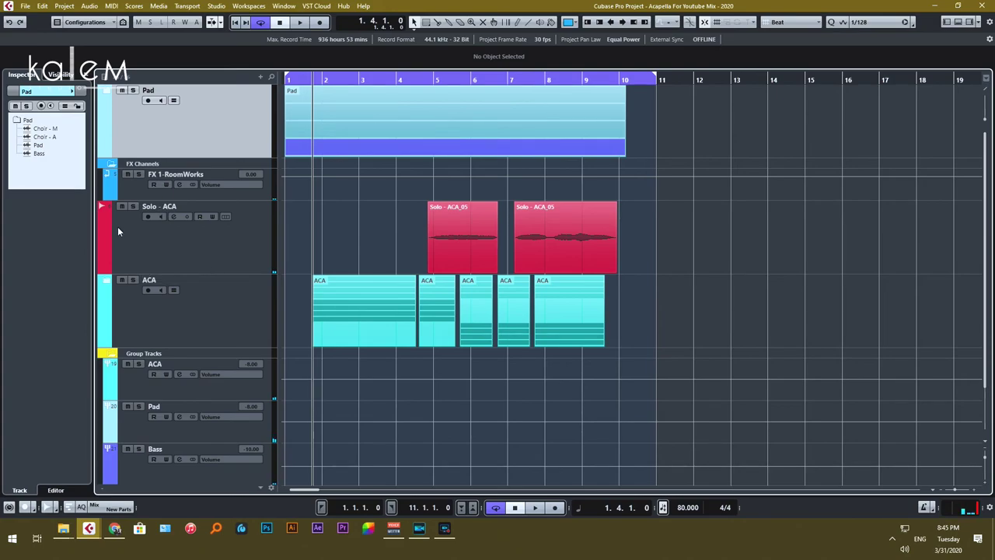
Expand the ACA folder and look through its individual vocal tracks
left_click(109, 282)
scroll(511, 284, "down", 4)
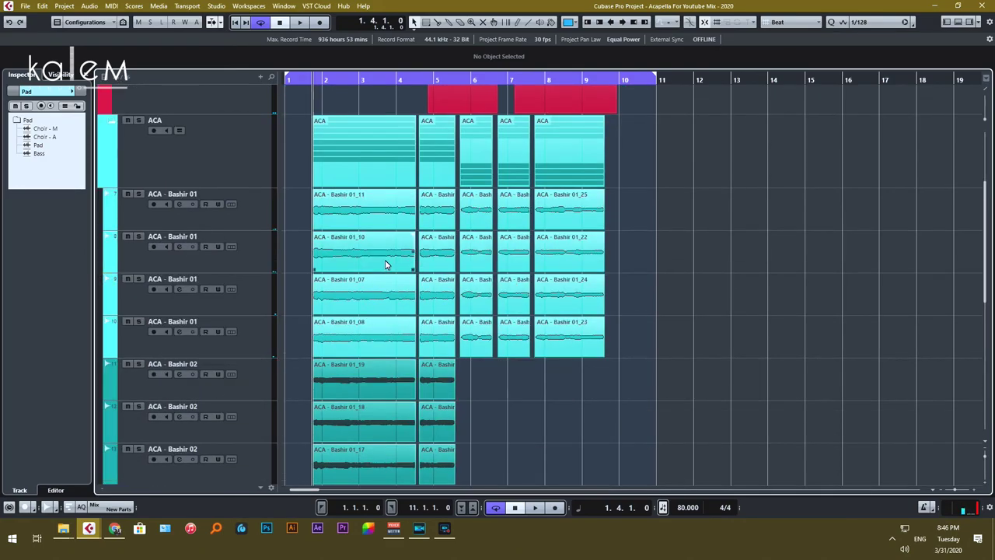
scroll(386, 263, "down", 4)
scroll(384, 259, "down", 3)
scroll(402, 271, "up", 5)
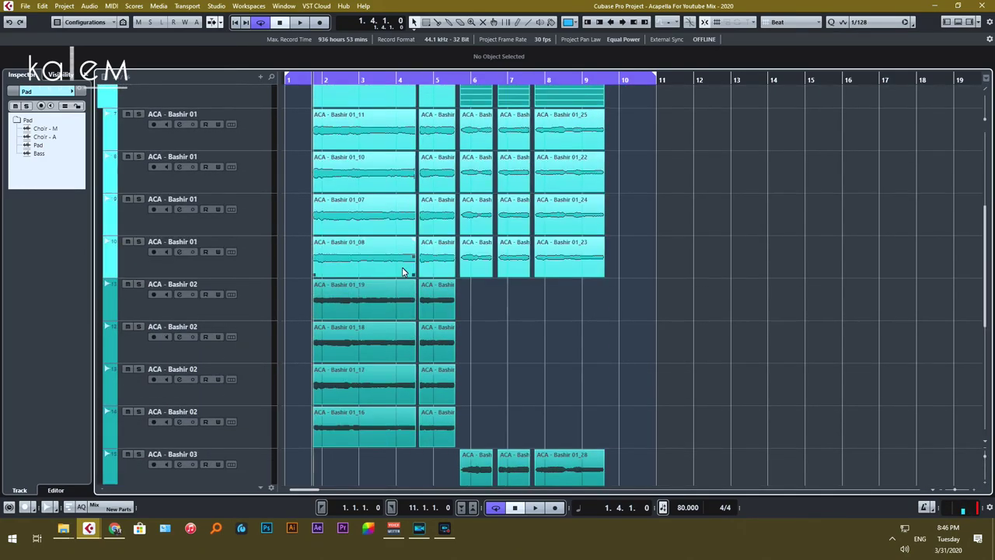
scroll(404, 271, "up", 2)
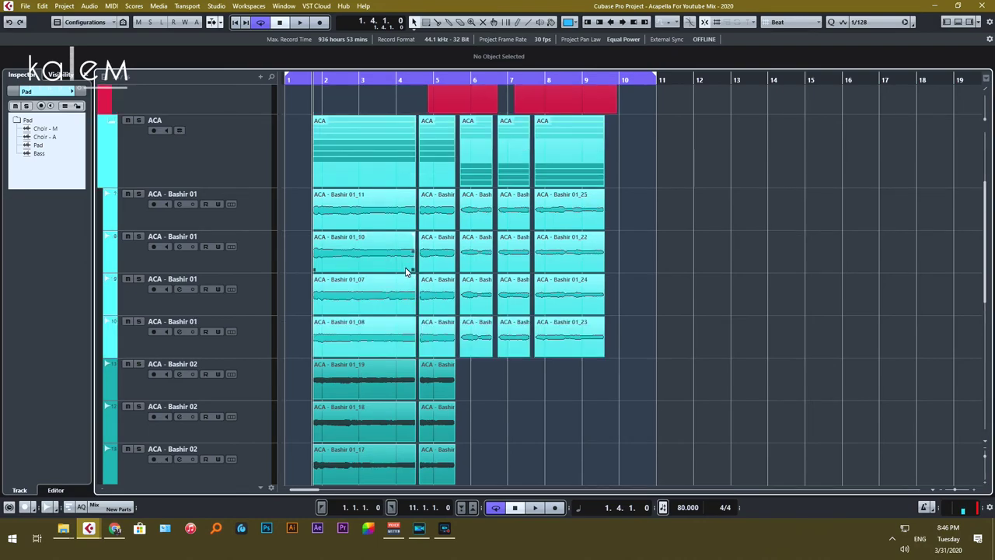
Select the first track of the second ACA vocal set and open its channel settings
scroll(406, 271, "down", 4)
left_click(243, 231)
scroll(330, 309, "up", 4)
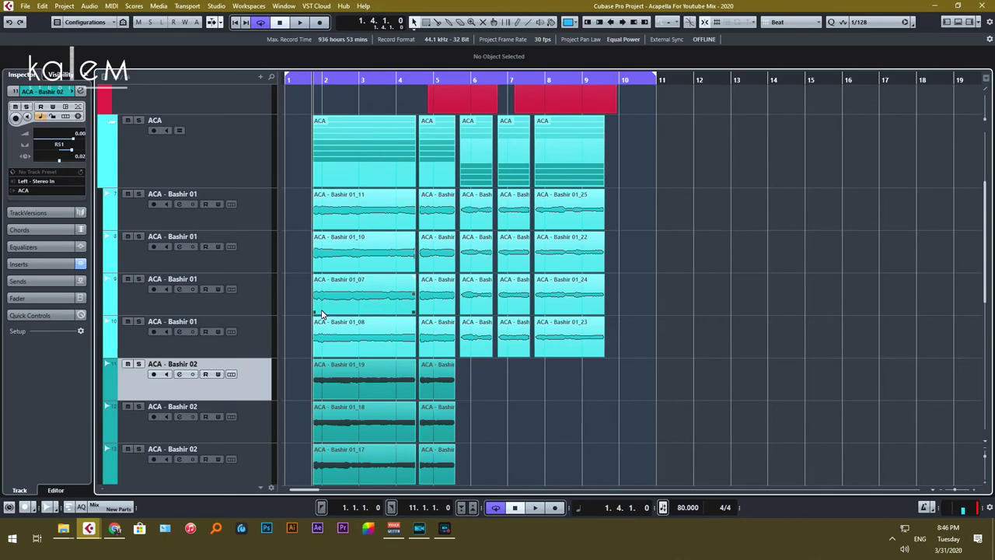
scroll(329, 338, "down", 4)
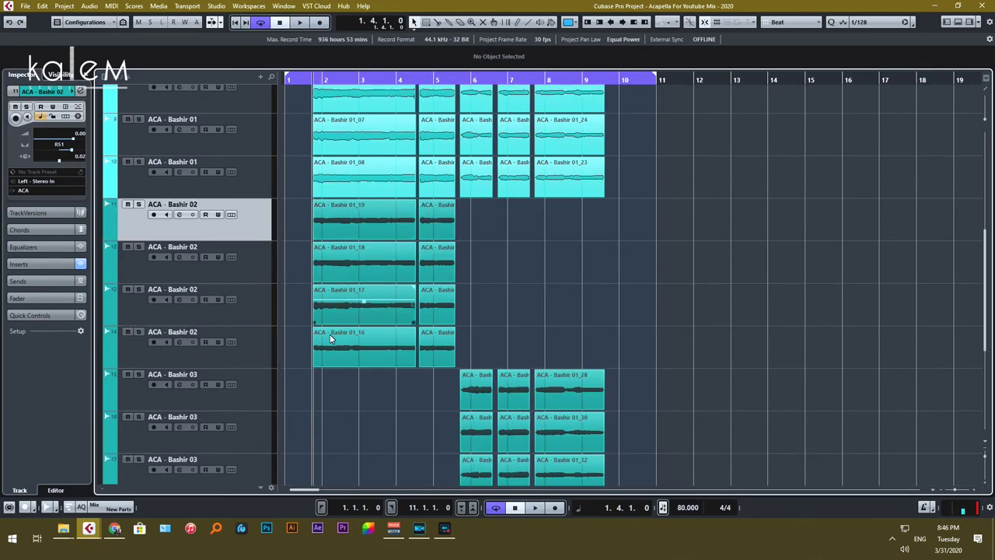
left_click(178, 214)
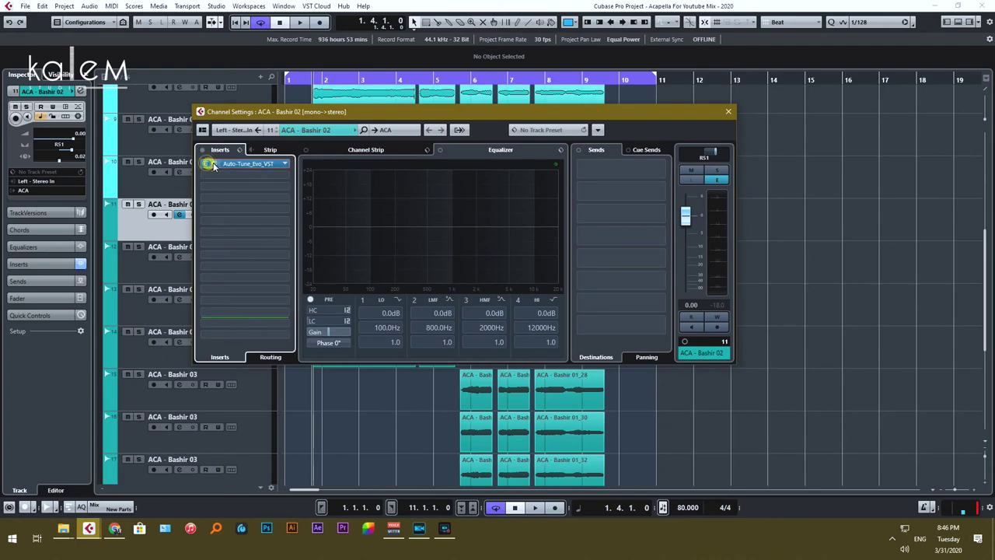
Open the track's Auto-Tune Evo insert, examine its pitch correction and throat length settings, and close the plug-in and channel settings windows
left_click(208, 164)
left_click_drag(472, 115, 437, 38)
left_click_drag(224, 116, 300, 305)
left_click_drag(360, 36, 545, 41)
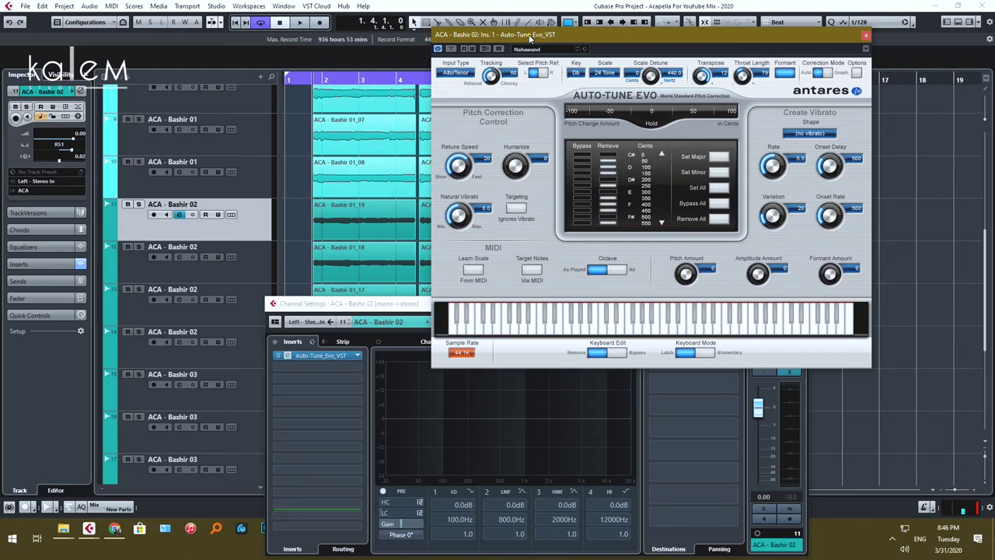
left_click_drag(531, 37, 368, 41)
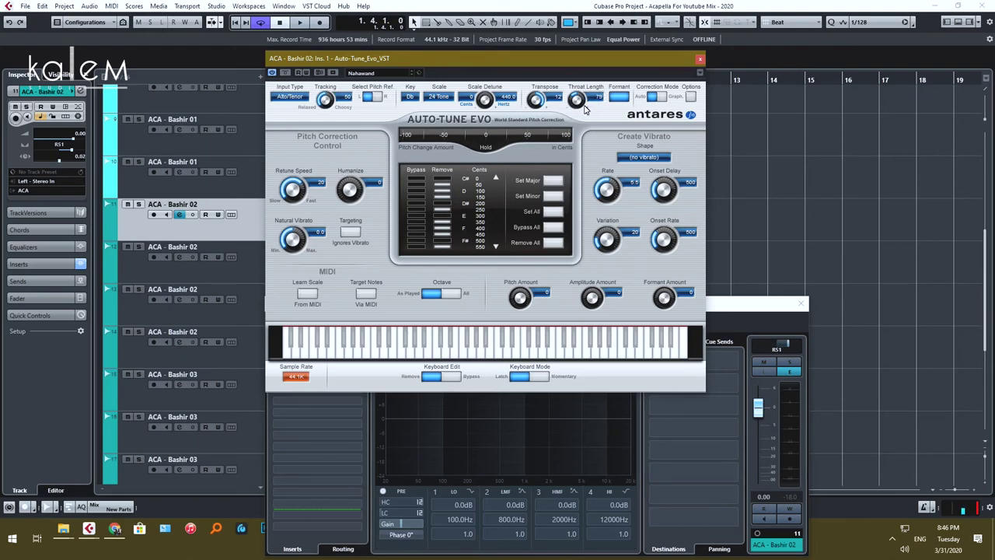
left_click(699, 59)
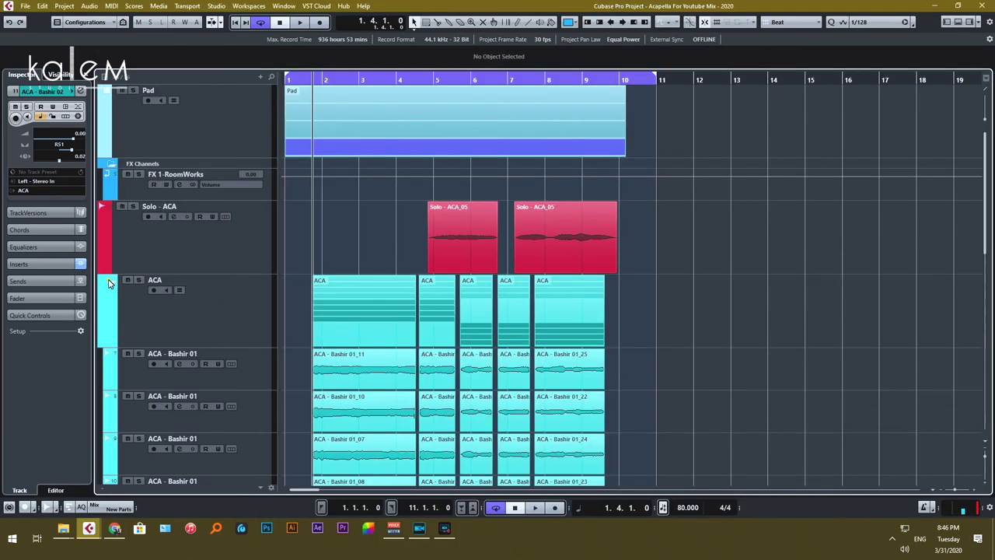
Collapse the ACA folder, replay the mix from the start past bar 10 to check the ending, and stop playback
left_click(106, 279)
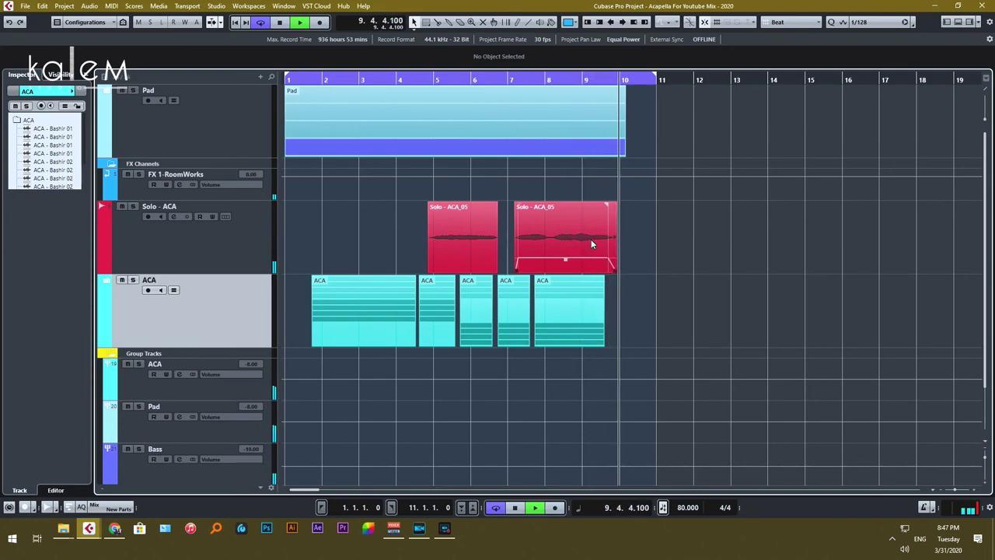
key("space")
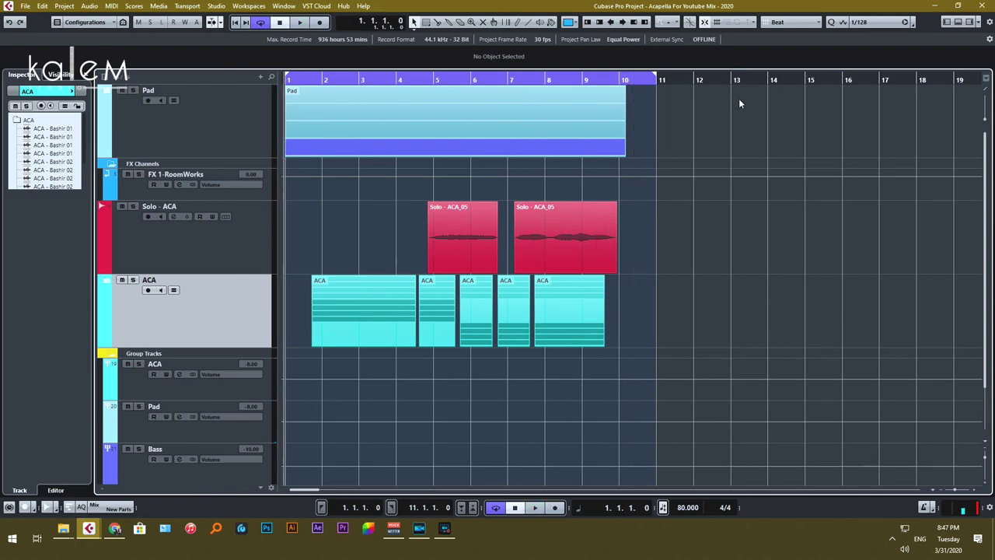
key("space")
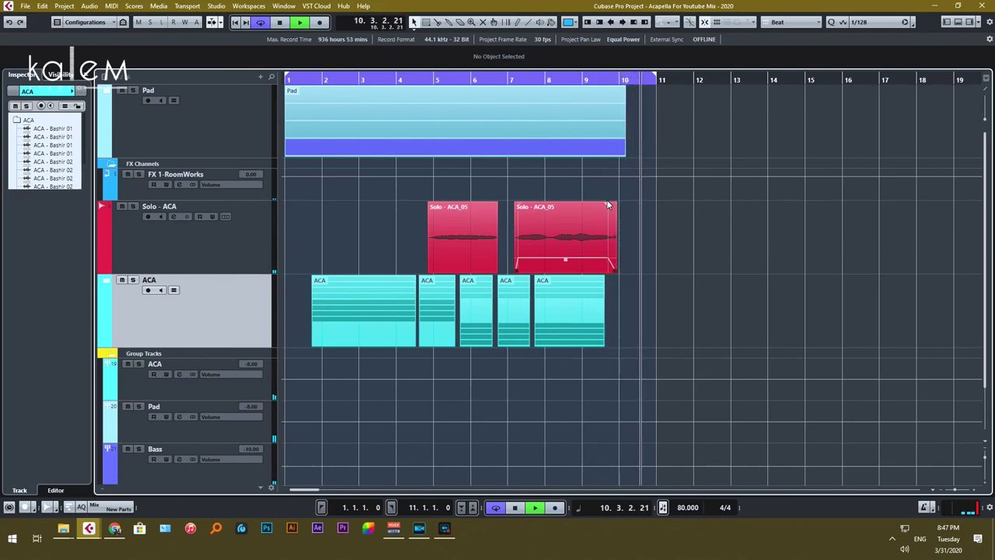
key("space")
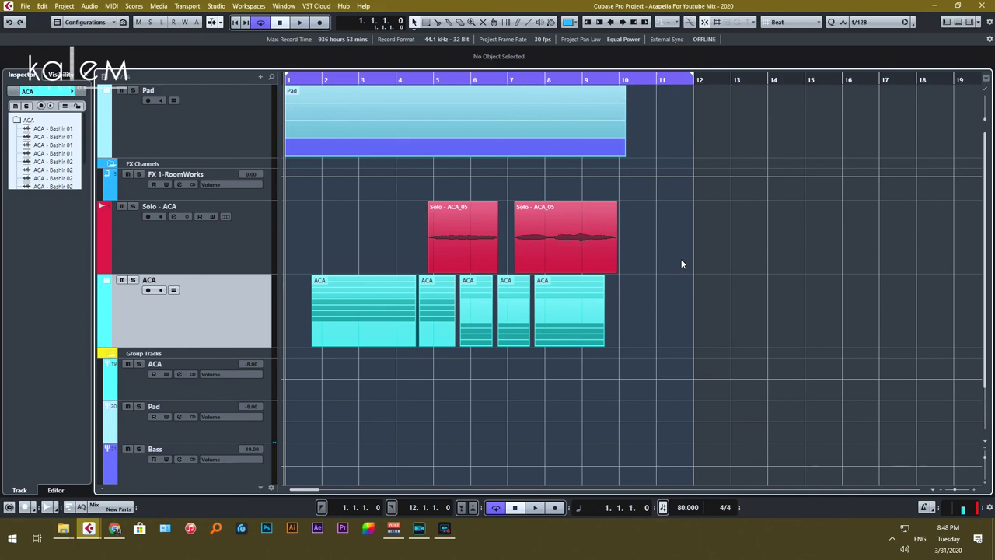